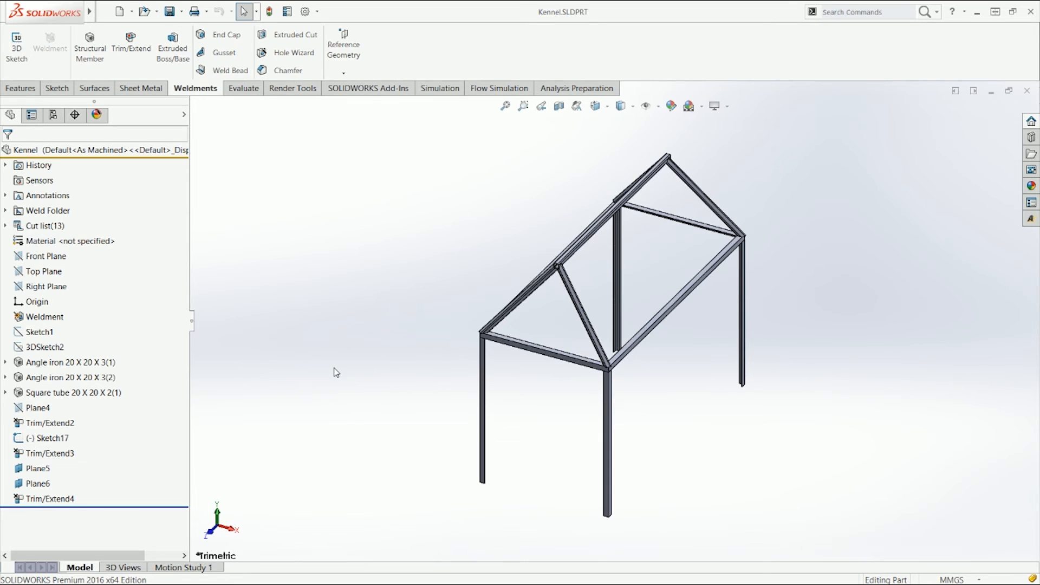
# Roll the kennel model back to just after 3DSketch2, change the leg length to 640 mm, and roll forward to the end.
pyautogui.moveTo(336, 372); pyautogui.dragTo(330, 305, button='middle')
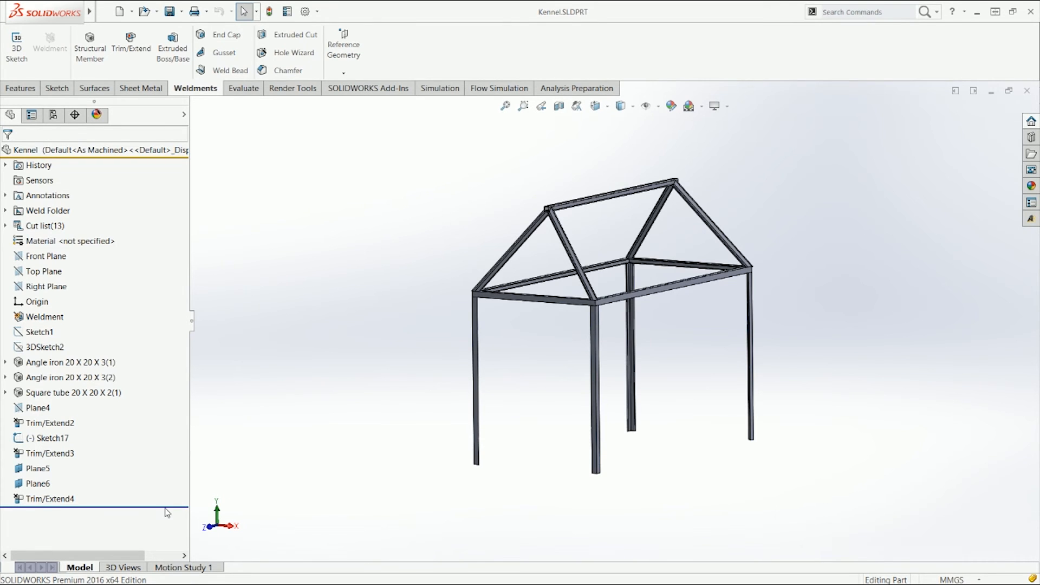
pyautogui.moveTo(318, 458); pyautogui.dragTo(325, 464, button='middle')
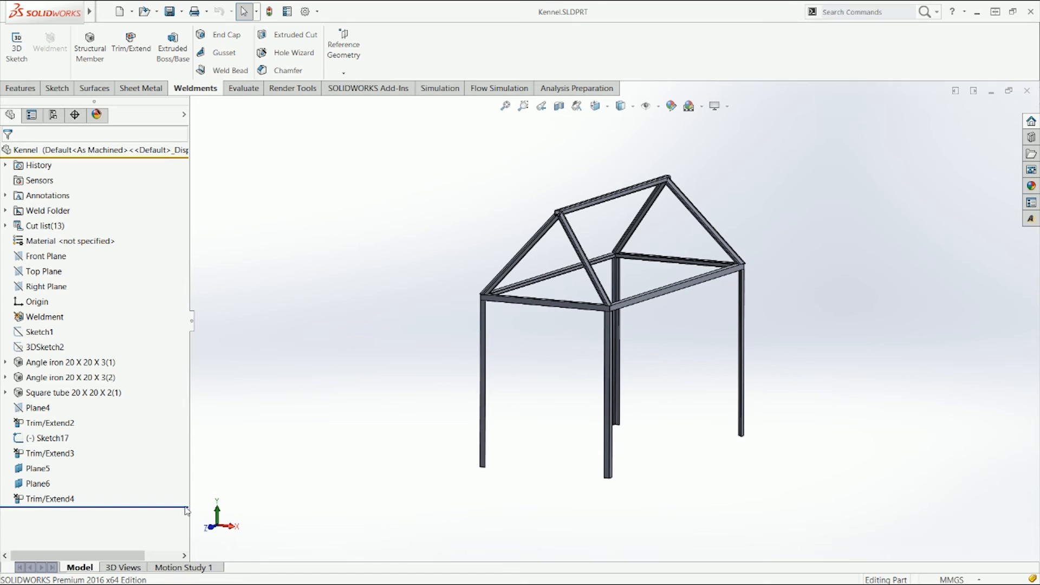
pyautogui.moveTo(185, 504); pyautogui.dragTo(139, 353)
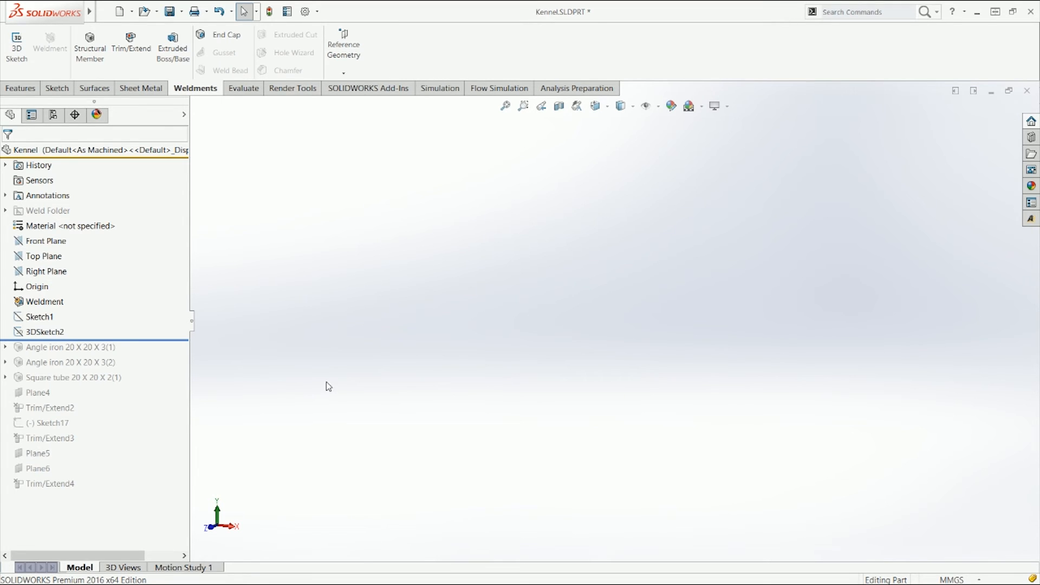
pyautogui.click(59, 331)
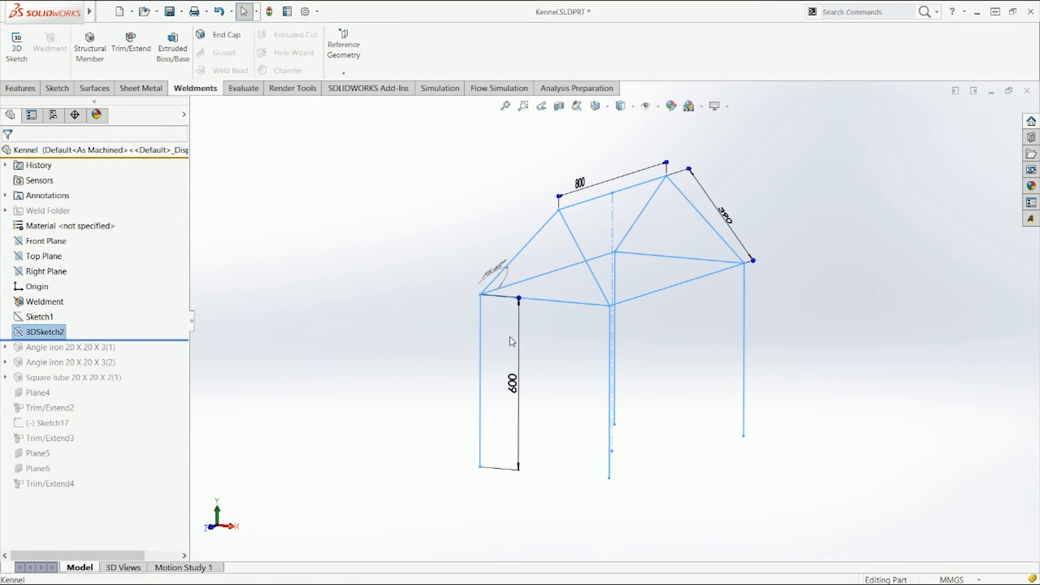
pyautogui.moveTo(520, 302)
pyautogui.mouseDown()
pyautogui.moveTo(533, 372)
pyautogui.moveTo(535, 292)
pyautogui.mouseUp()
pyautogui.click(430, 365)
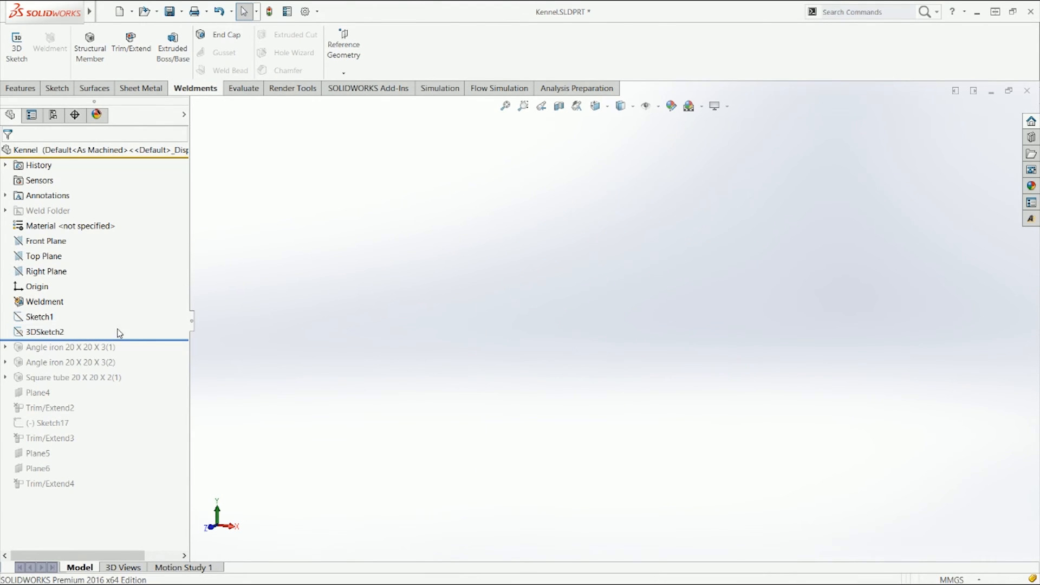
pyautogui.moveTo(134, 339); pyautogui.dragTo(92, 501)
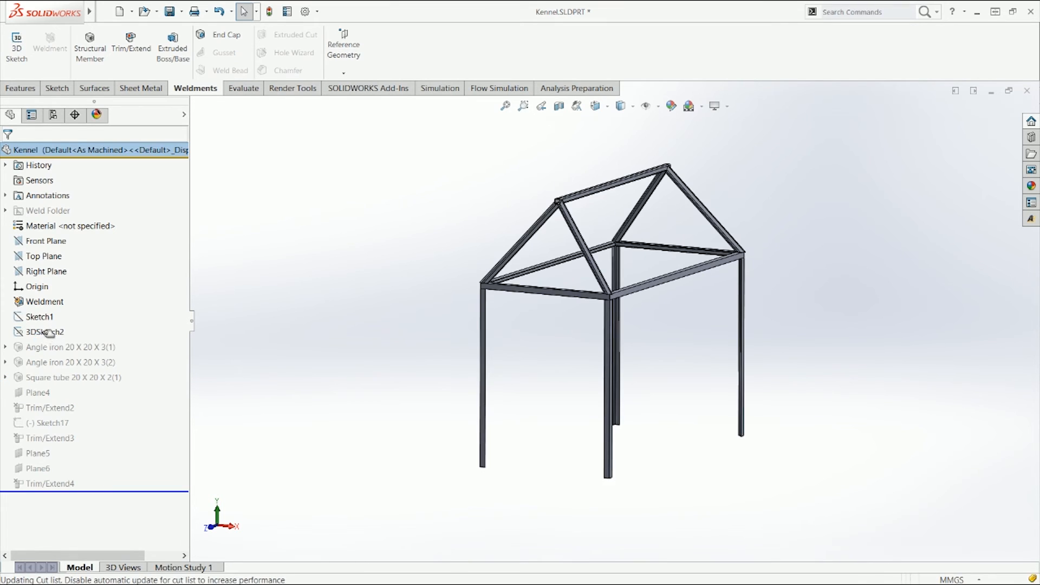
# Lengthen the leg dimension of 3DSketch2 further with all weldment features active.
pyautogui.click(45, 347)
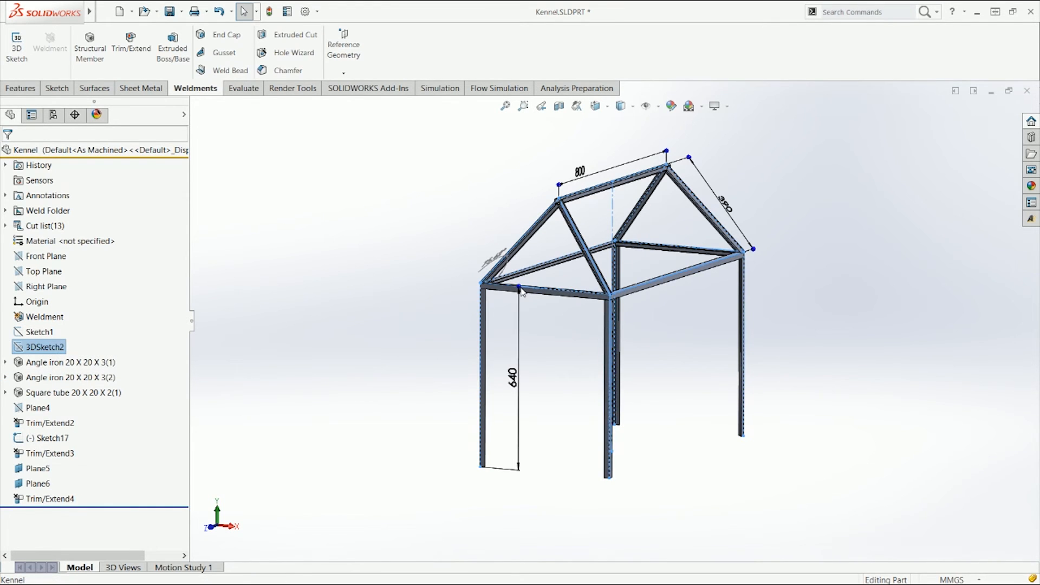
pyautogui.moveTo(520, 291)
pyautogui.mouseDown()
pyautogui.moveTo(533, 335)
pyautogui.moveTo(535, 251)
pyautogui.mouseUp()
pyautogui.click(135, 524)
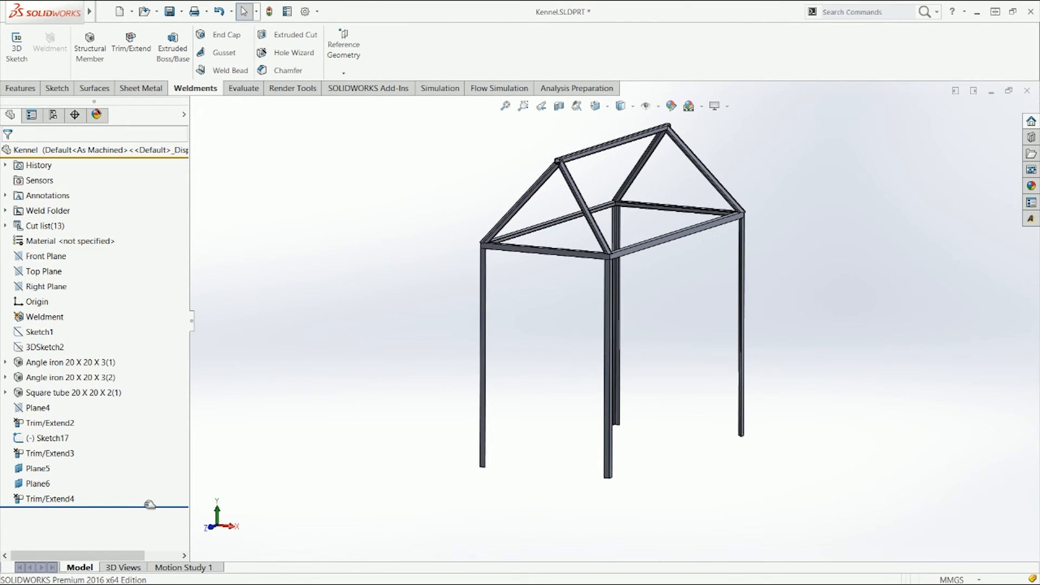
# Roll back to just after 3DSketch2, shorten the leg length to about 574 mm, and roll forward to the end.
pyautogui.moveTo(145, 504); pyautogui.dragTo(145, 355)
pyautogui.click(45, 331)
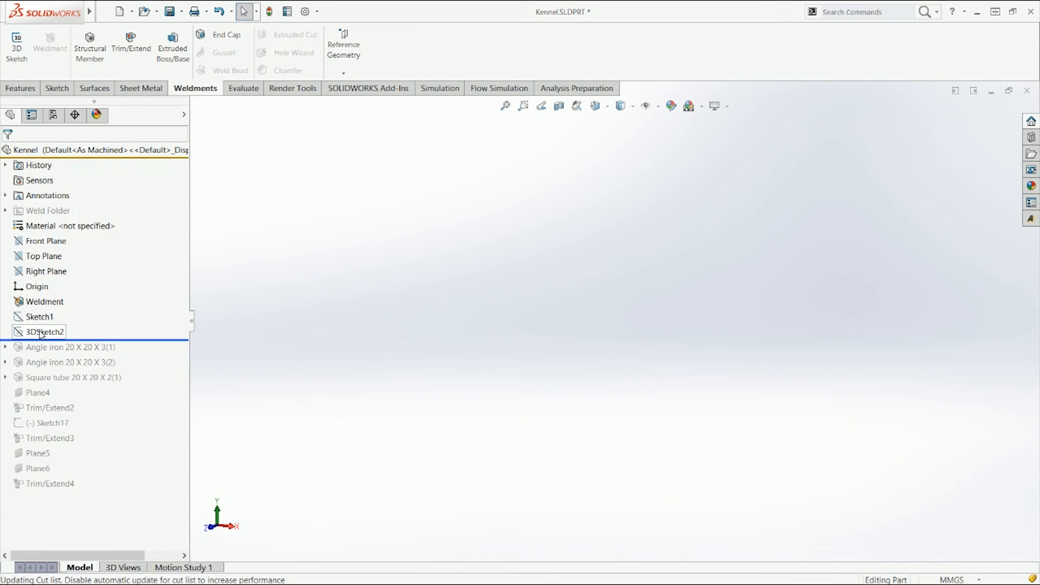
pyautogui.moveTo(519, 248)
pyautogui.mouseDown()
pyautogui.moveTo(522, 332)
pyautogui.moveTo(509, 355)
pyautogui.mouseUp()
pyautogui.click(401, 310)
pyautogui.moveTo(149, 342); pyautogui.dragTo(121, 493)
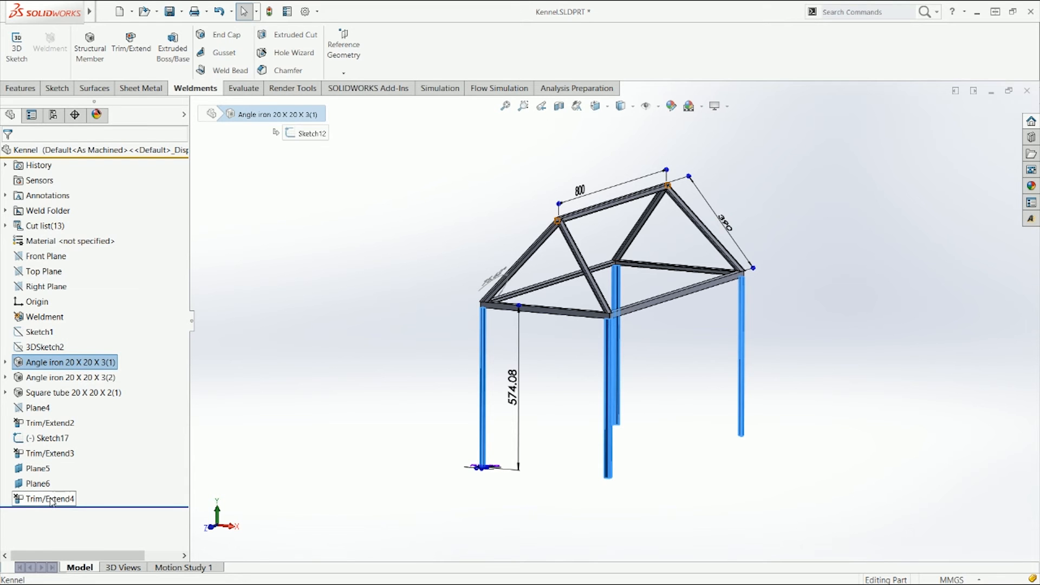
# Suppress all features from the first angle iron member through Trim/Extend4, and change the leg length in 3DSketch2 to 500 mm.
pyautogui.keyDown('shift'); pyautogui.click(51, 499); pyautogui.keyUp('shift')
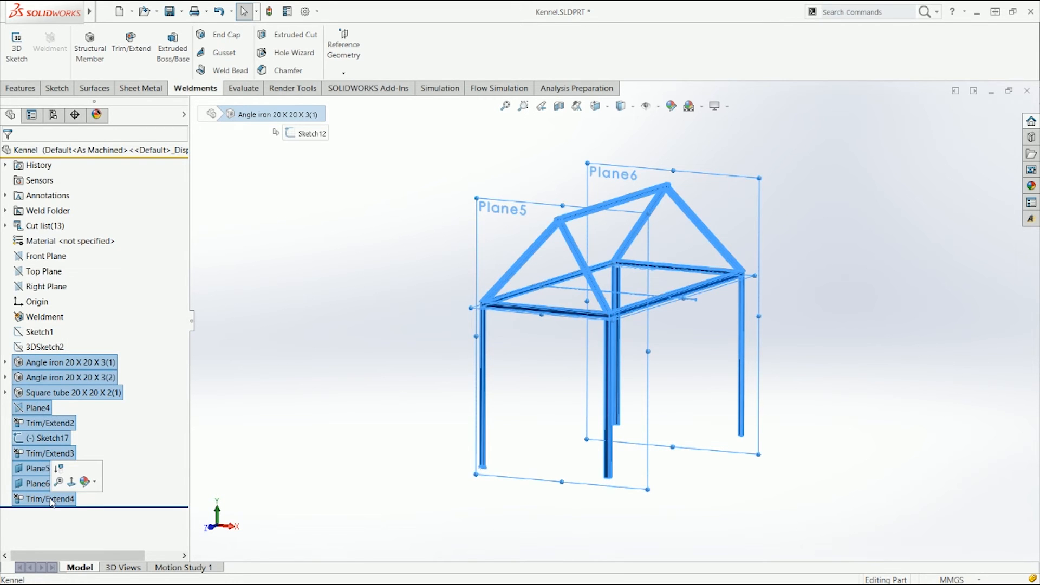
pyautogui.click(58, 468)
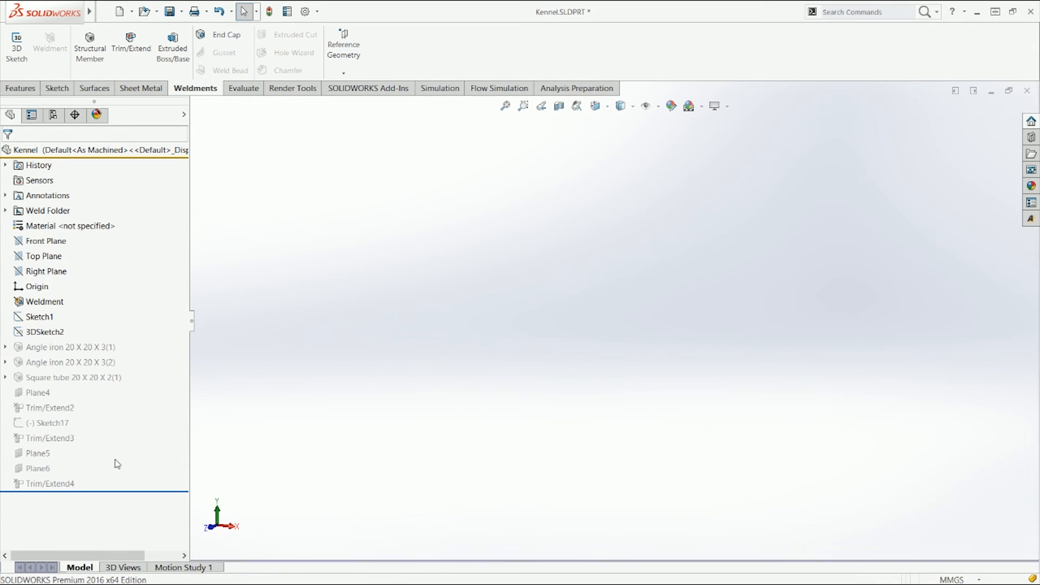
pyautogui.click(45, 331)
pyautogui.moveTo(524, 311)
pyautogui.mouseDown()
pyautogui.moveTo(536, 334)
pyautogui.moveTo(536, 305)
pyautogui.moveTo(534, 334)
pyautogui.mouseUp()
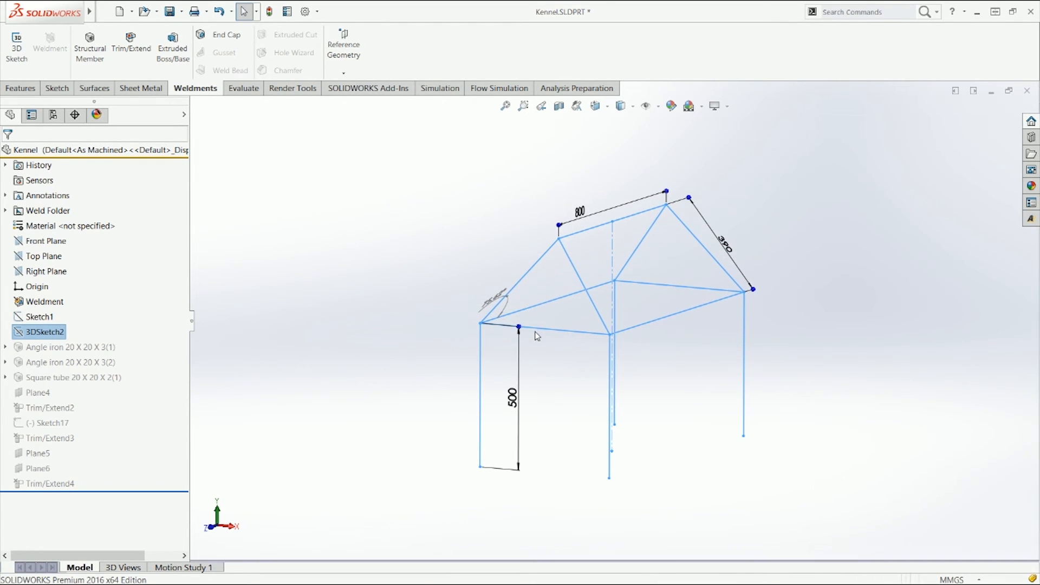
pyautogui.click(415, 355)
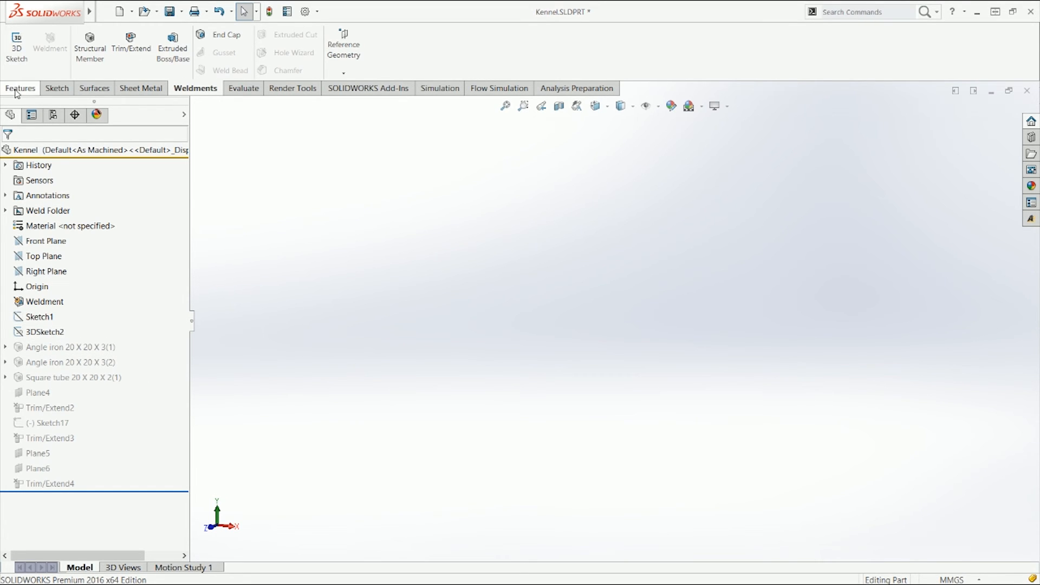
# Sketch a circle about 713 mm in diameter on the Top Plane, centred on the origin, and exit the sketch.
pyautogui.click(56, 88)
pyautogui.click(16, 43)
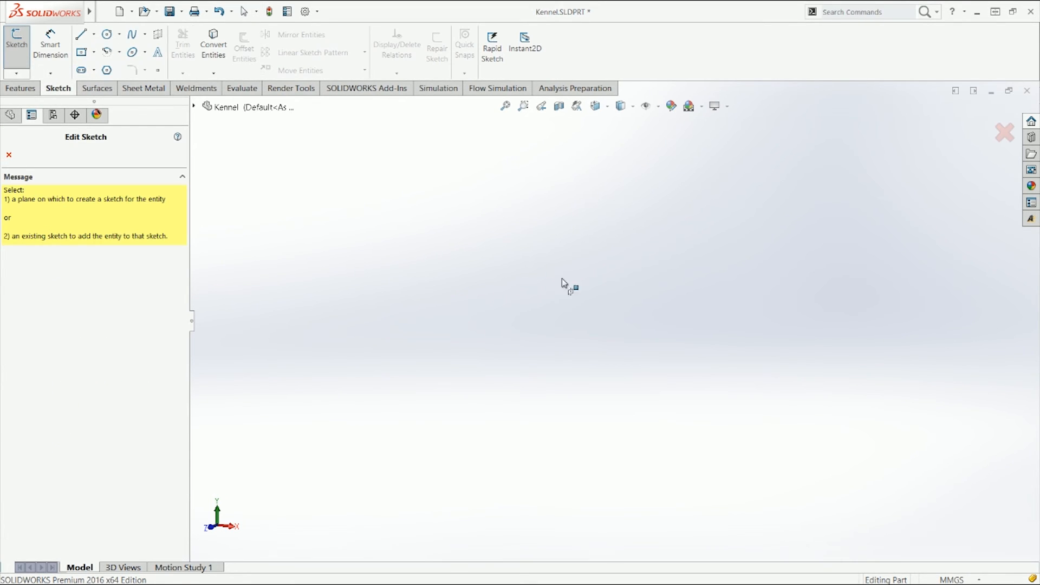
pyautogui.click(194, 107)
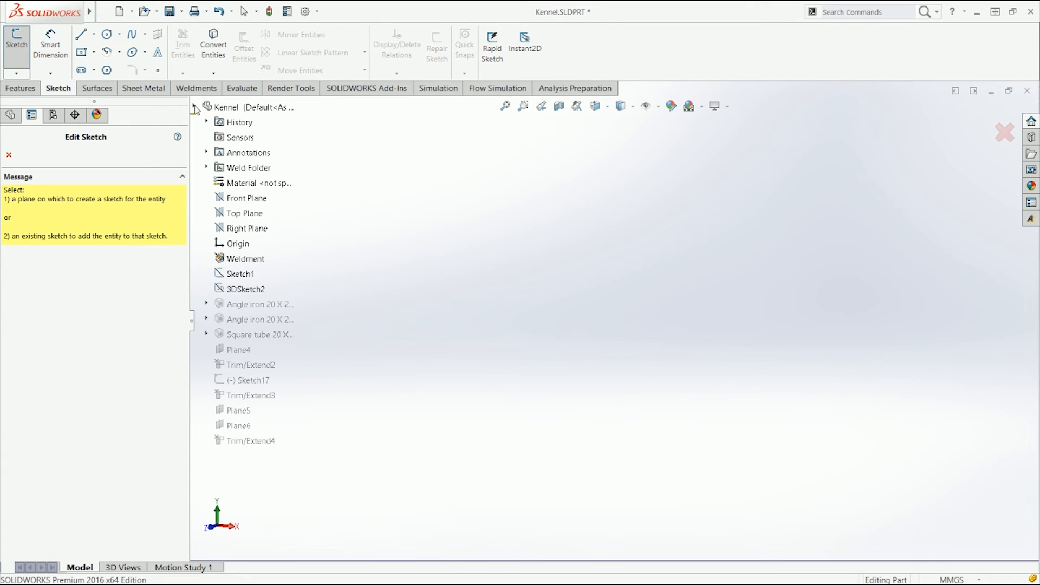
pyautogui.click(233, 214)
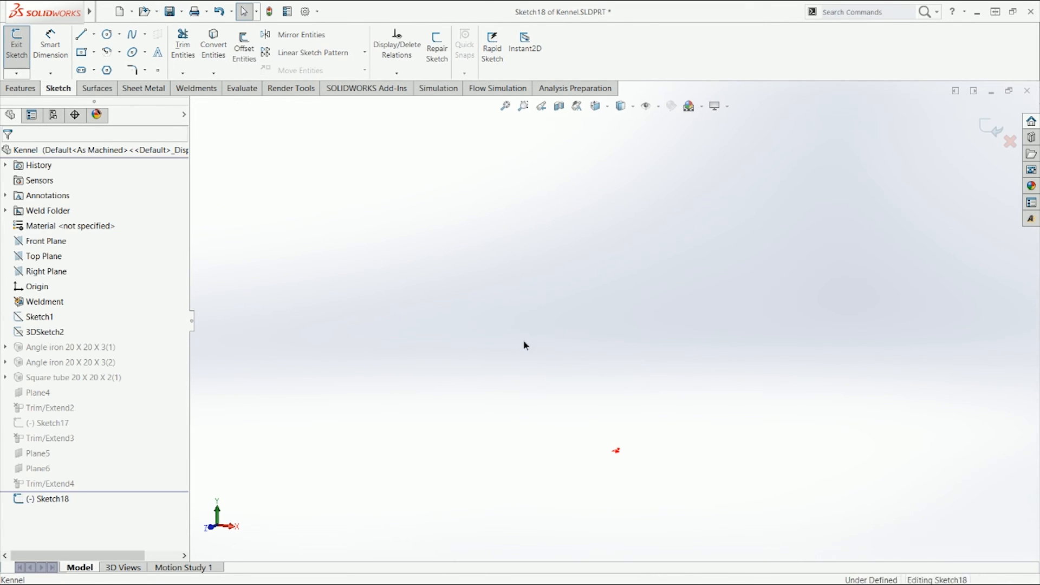
pyautogui.moveTo(522, 339); pyautogui.dragTo(577, 377, button='right')
pyautogui.moveTo(637, 359); pyautogui.dragTo(622, 415, button='right')
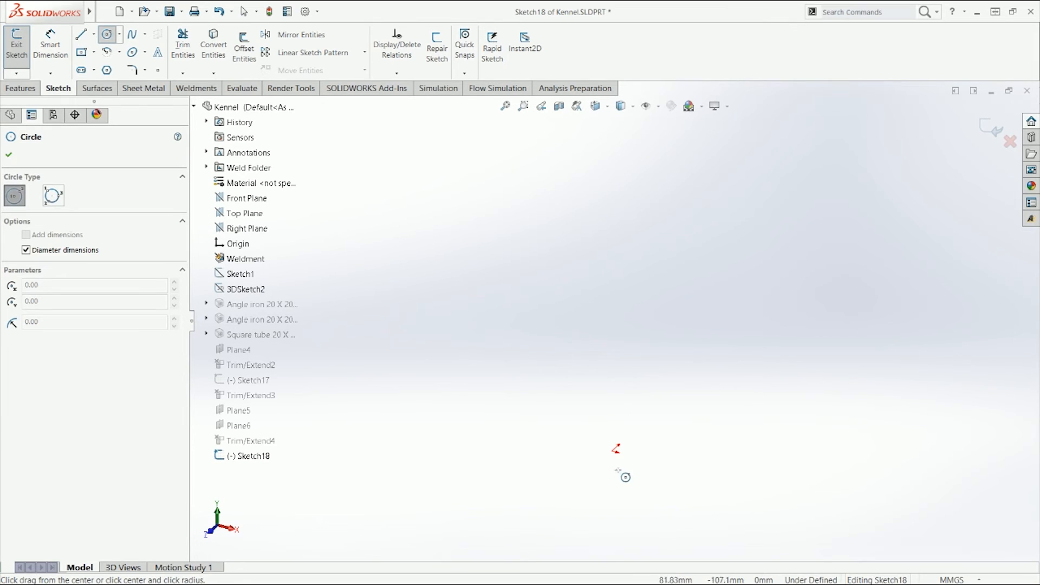
pyautogui.click(657, 476)
pyautogui.press('Escape')
pyautogui.press('Return')
pyautogui.click(612, 450)
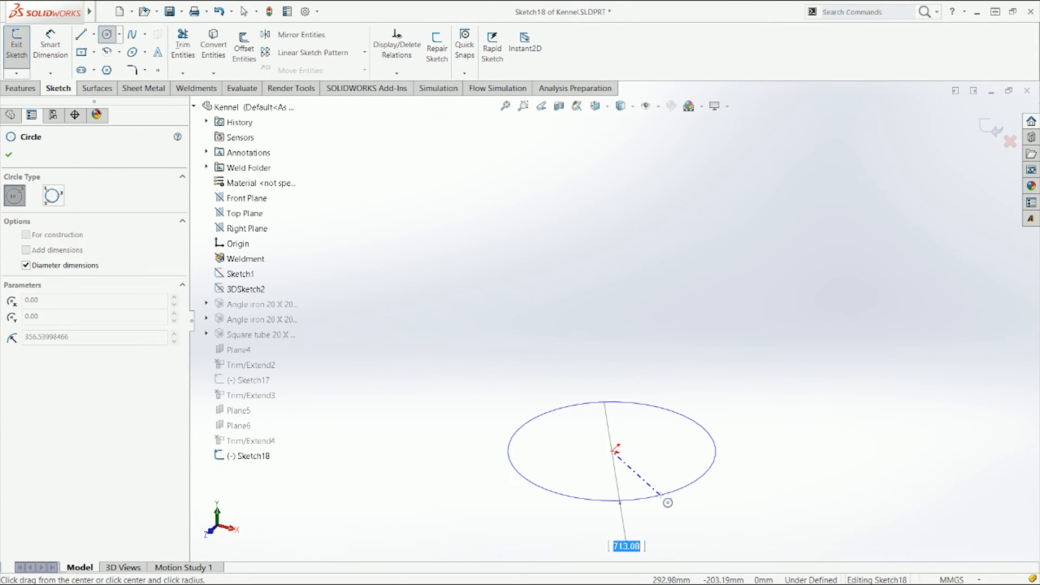
pyautogui.click(668, 502)
pyautogui.press('Escape')
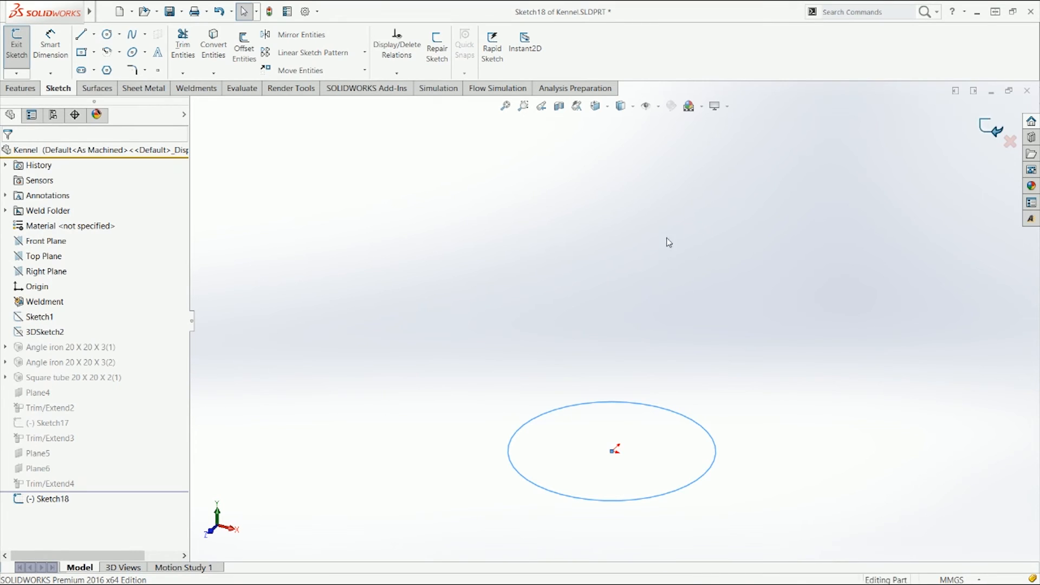
pyautogui.press('e')
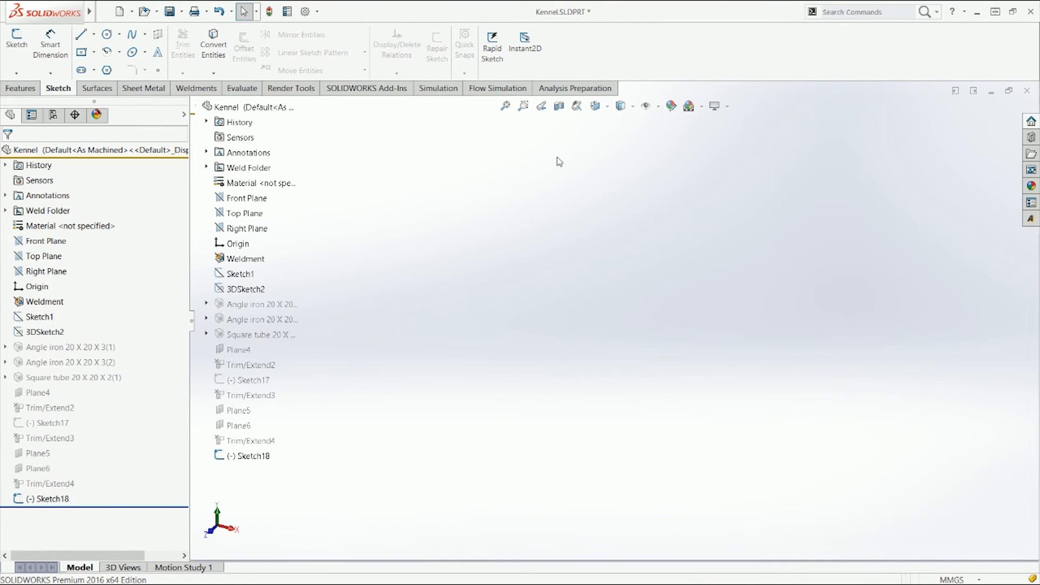
# Turn on sketch visibility in the graphics area and fit the circle in an isometric view.
pyautogui.click(647, 106)
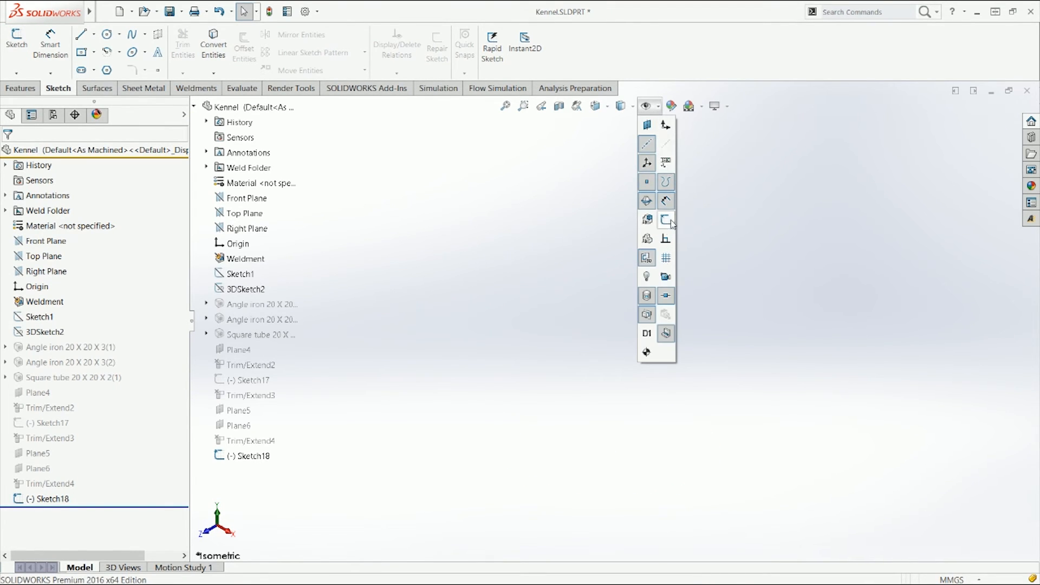
pyautogui.click(666, 226)
pyautogui.scroll(5, 586, 302)
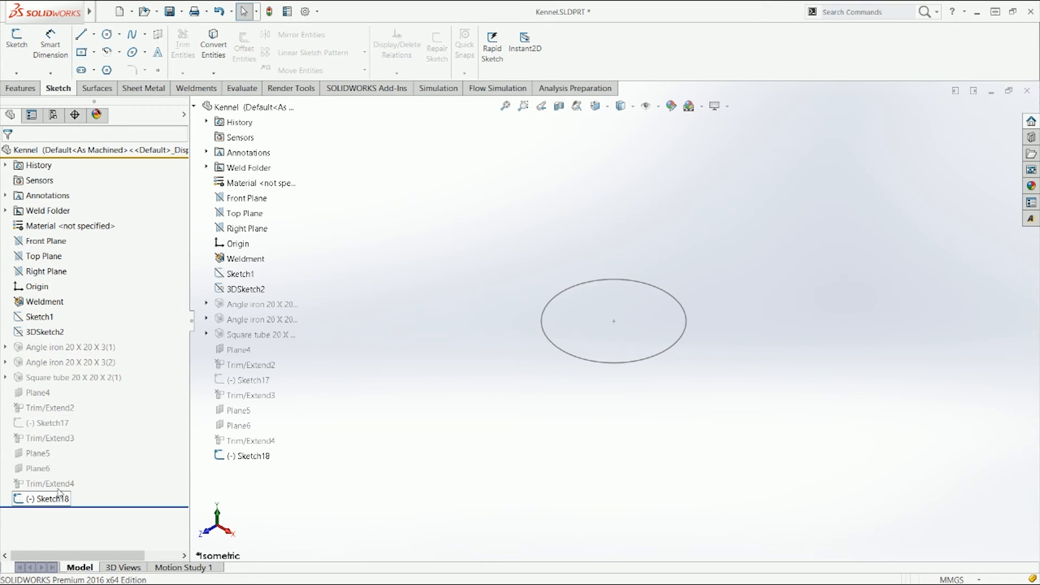
pyautogui.click(200, 107)
pyautogui.press('f')
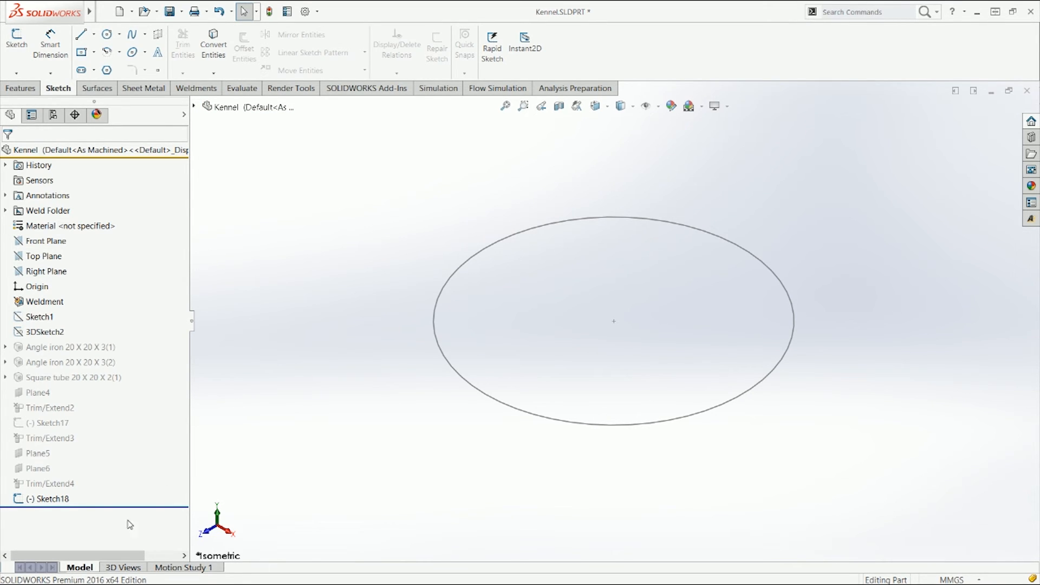
# Reorder the circle sketch to just after 3DSketch2 and return it to the end of the feature order, dismissing any messages.
pyautogui.moveTo(66, 501)
pyautogui.mouseDown()
pyautogui.moveTo(41, 473)
pyautogui.moveTo(7, 353)
pyautogui.moveTo(11, 490)
pyautogui.moveTo(29, 497)
pyautogui.mouseUp()
pyautogui.click(54, 499)
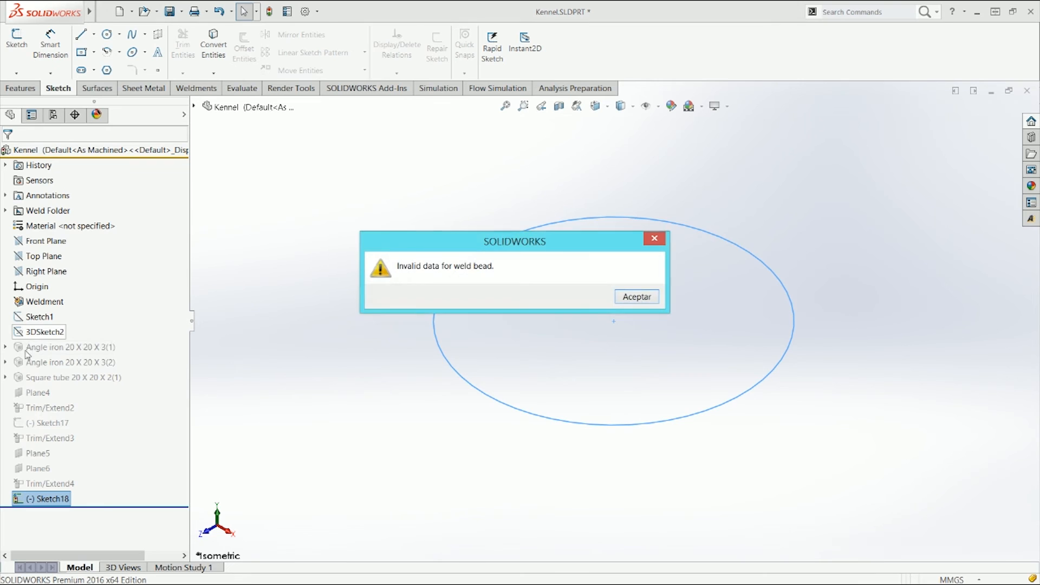
pyautogui.click(637, 297)
pyautogui.click(376, 423)
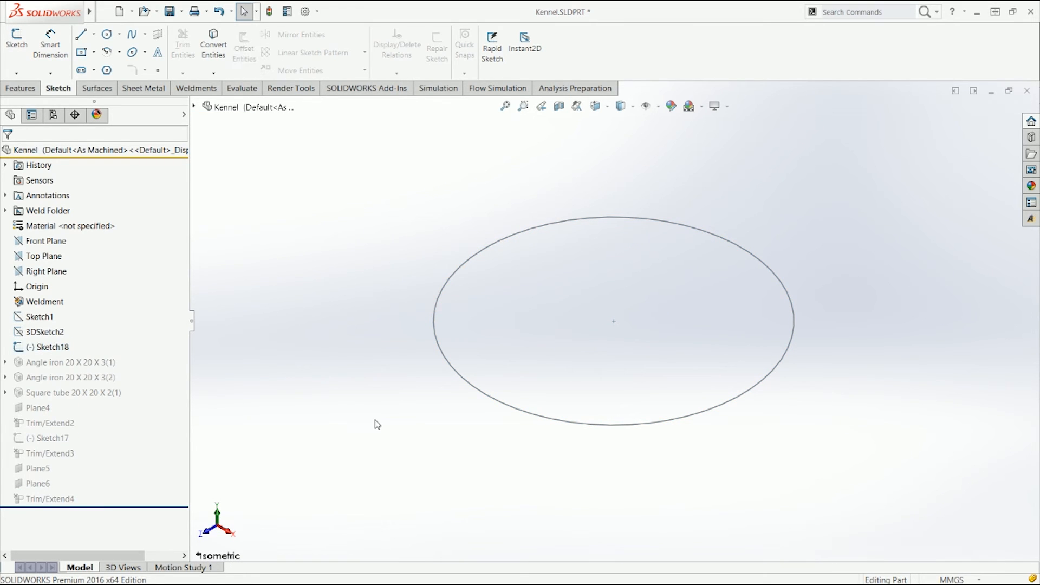
pyautogui.moveTo(49, 352)
pyautogui.mouseDown()
pyautogui.moveTo(21, 450)
pyautogui.moveTo(22, 494)
pyautogui.mouseUp()
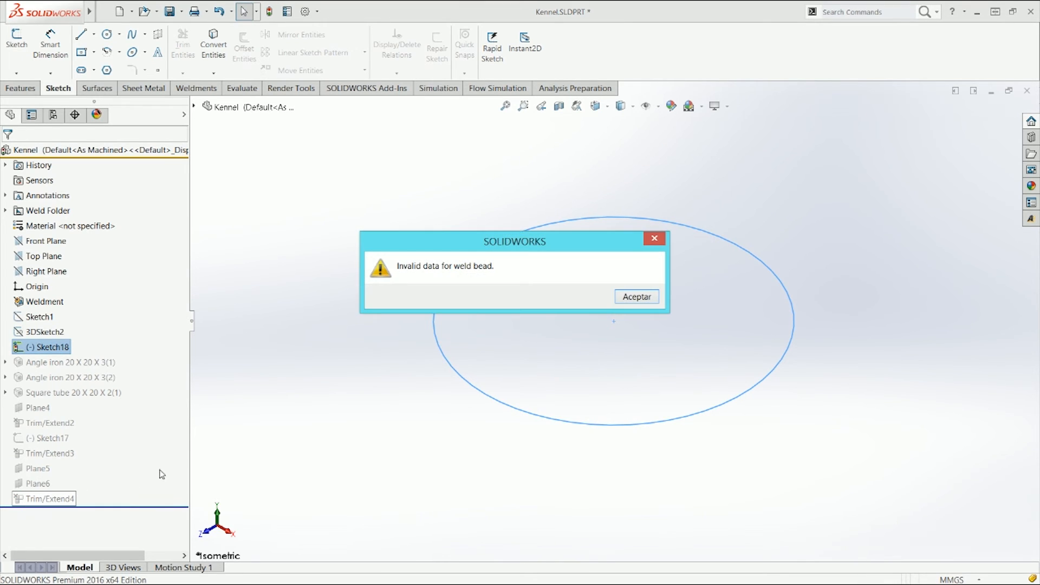
pyautogui.click(637, 297)
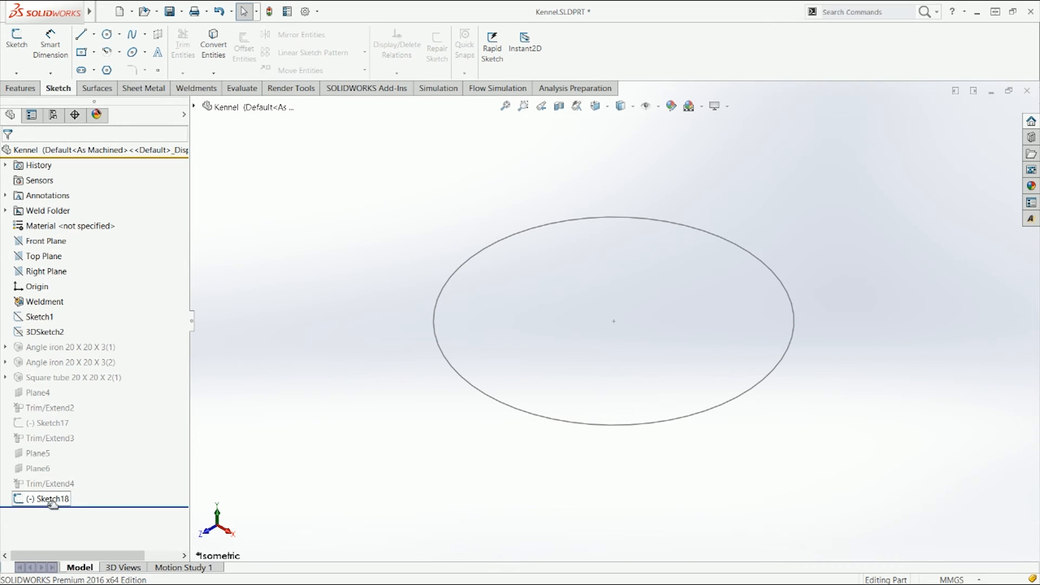
# Roll back to just after 3DSketch2 and sketch a center rectangle about 383 by 171 mm on the Top Plane, centred on the origin.
pyautogui.moveTo(178, 505); pyautogui.dragTo(144, 339)
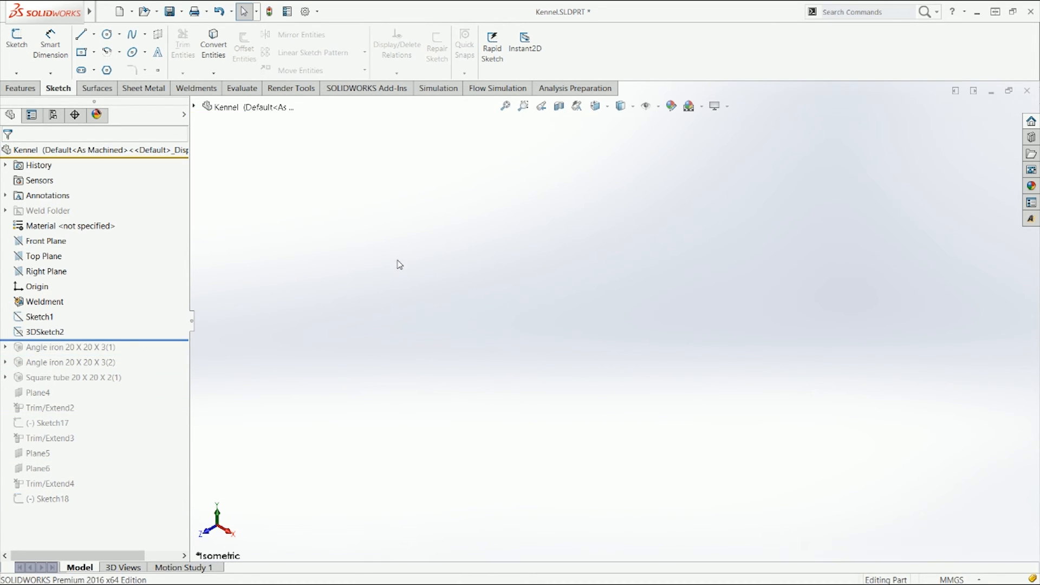
pyautogui.click(47, 257)
pyautogui.click(58, 248)
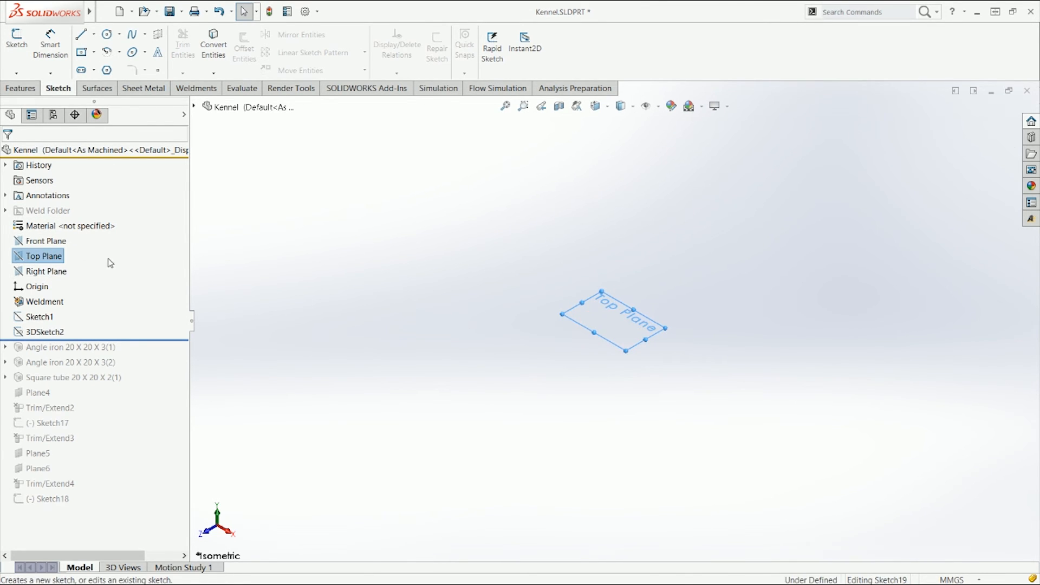
pyautogui.press('s')
pyautogui.click(458, 278)
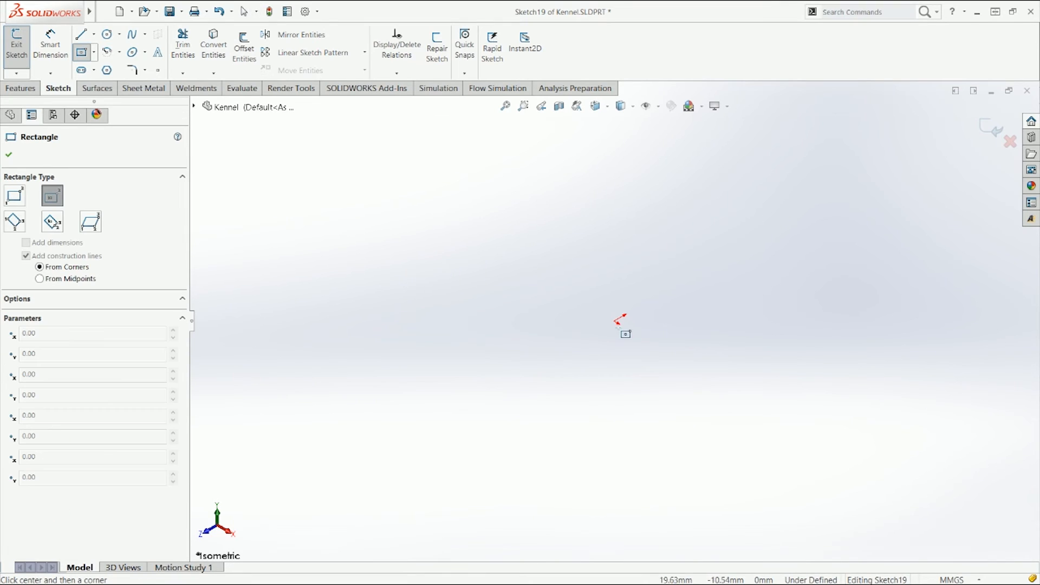
pyautogui.click(615, 323)
pyautogui.click(652, 377)
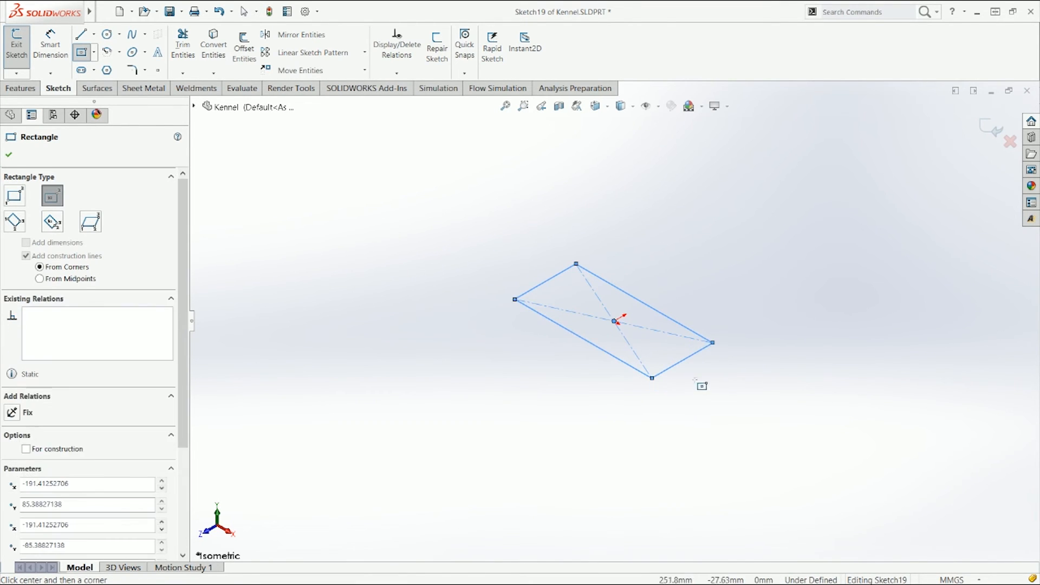
pyautogui.press('Escape')
pyautogui.click(987, 129)
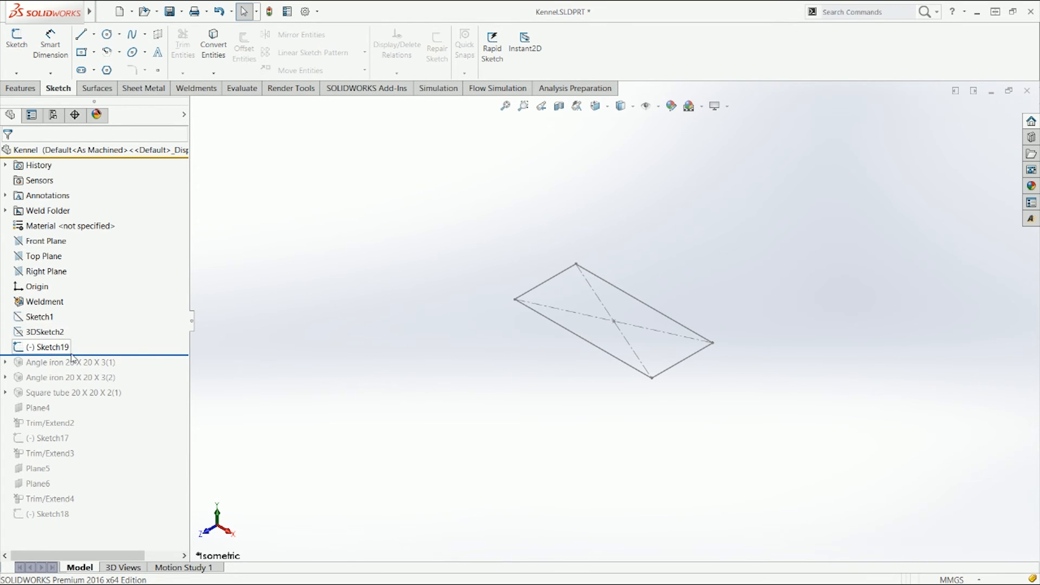
# Roll forward to the end of the feature history and delete the rectangle sketch and the circle sketch.
pyautogui.moveTo(141, 355); pyautogui.dragTo(123, 505)
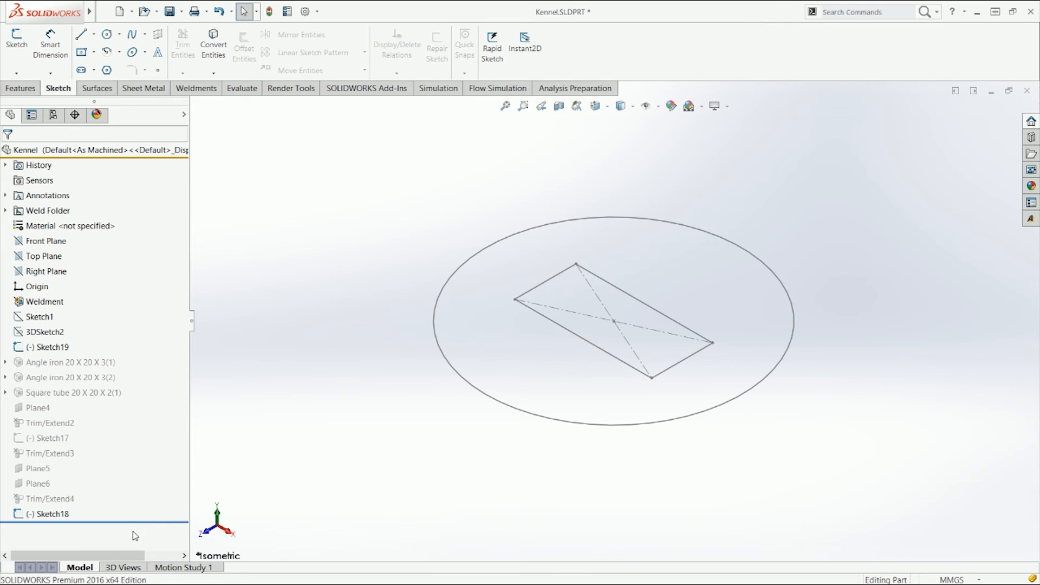
pyautogui.click(54, 348)
pyautogui.keyDown('ctrl'); pyautogui.click(55, 513); pyautogui.keyUp('ctrl')
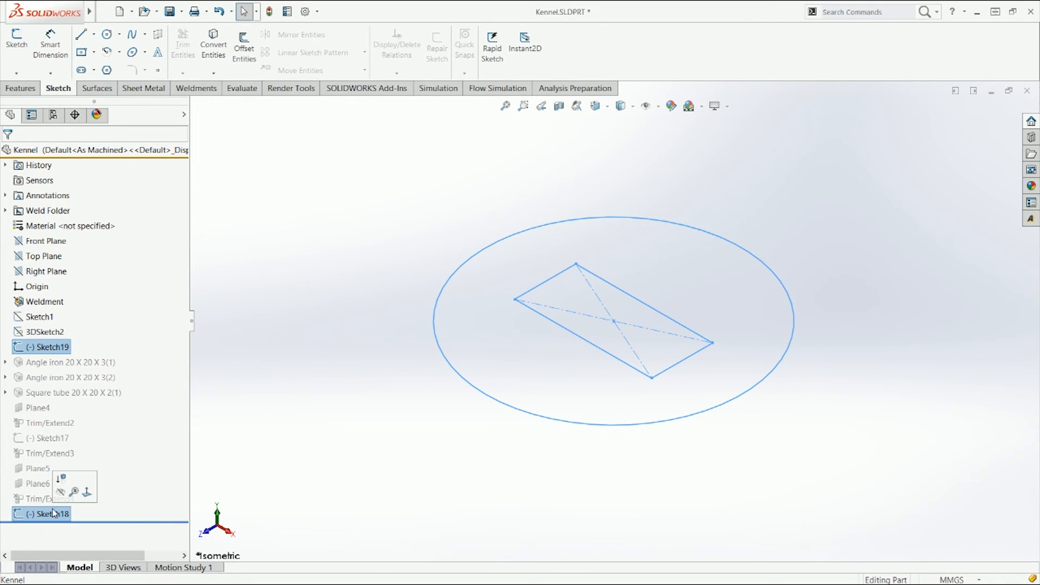
pyautogui.press('Delete')
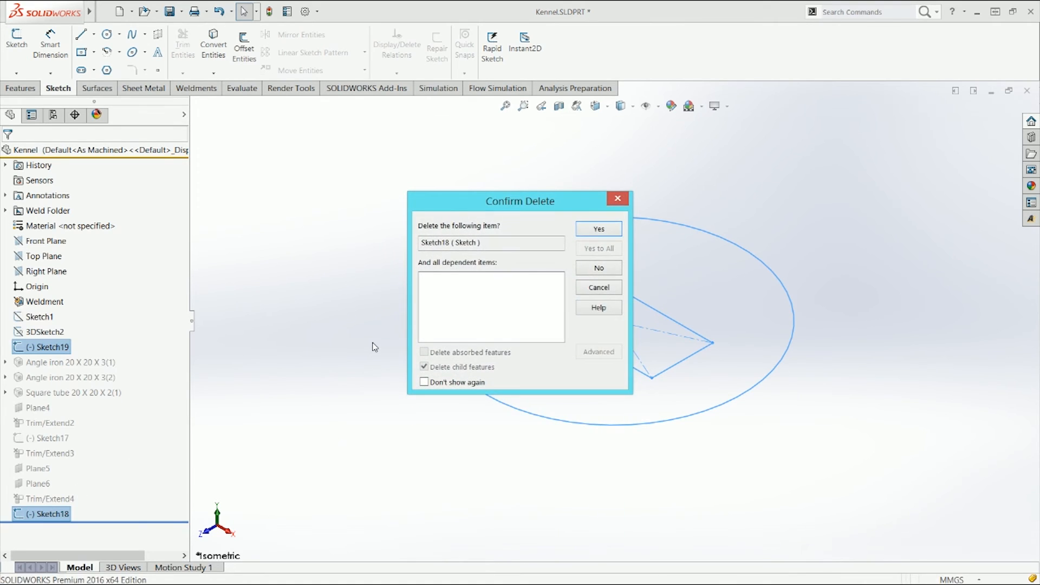
pyautogui.press('Return')
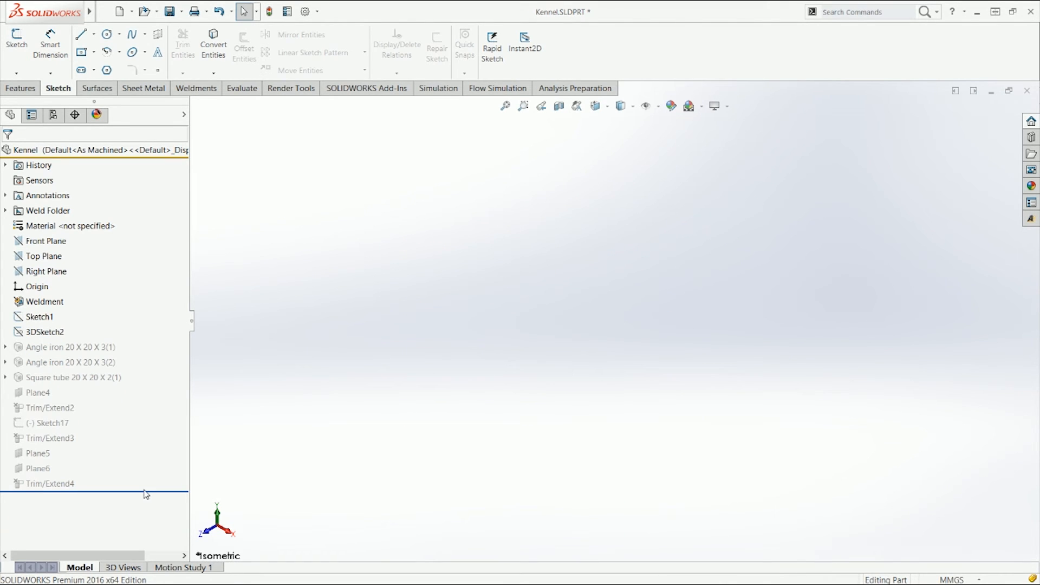
# Roll back to just after 3DSketch2 and show both 3DSketch2 and Sketch1 in an isometric view.
pyautogui.moveTo(147, 490); pyautogui.dragTo(114, 340)
pyautogui.click(61, 331)
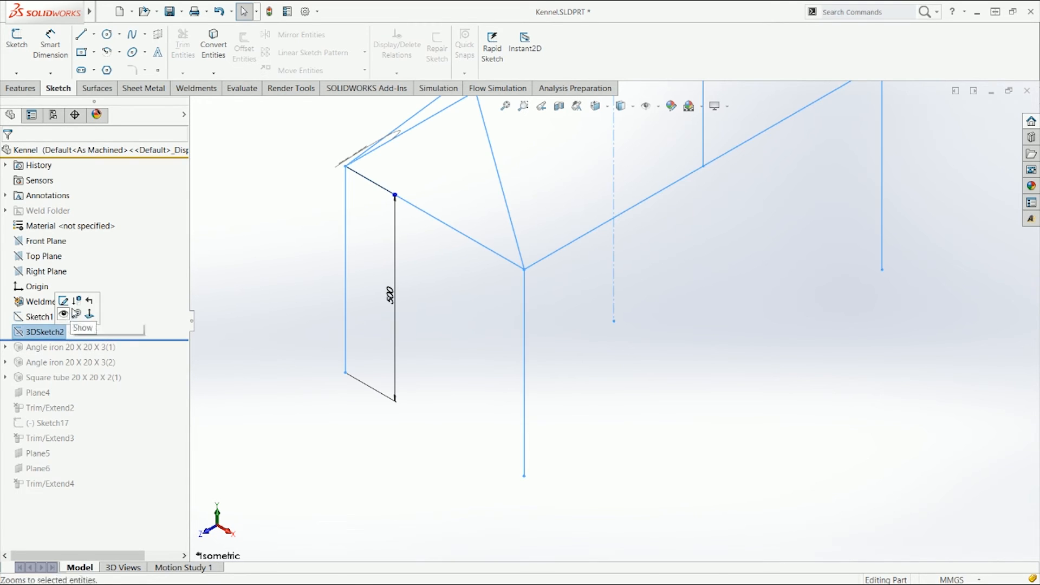
pyautogui.click(70, 316)
pyautogui.press('f')
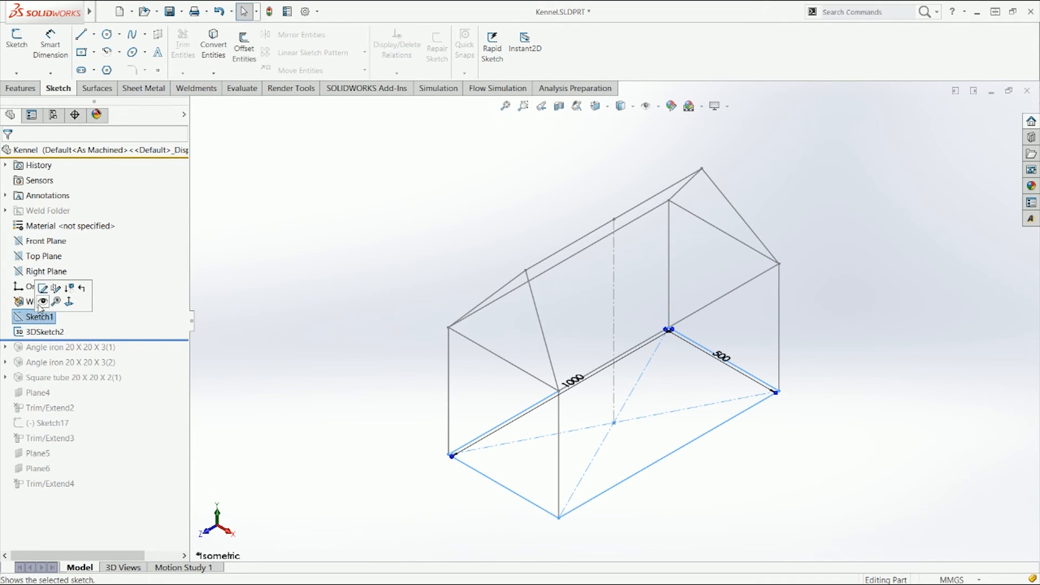
pyautogui.click(43, 301)
pyautogui.moveTo(299, 397); pyautogui.dragTo(300, 371, button='middle')
pyautogui.hotkey('ctrl', '7')
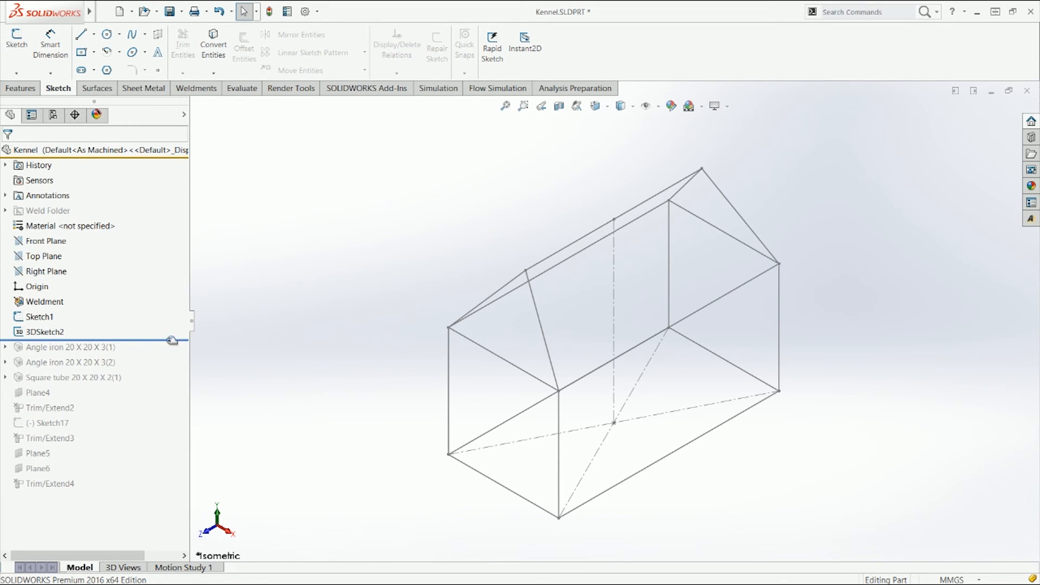
# Set the length of the base rectangle in Sketch1 to 2 m.
pyautogui.click(49, 317)
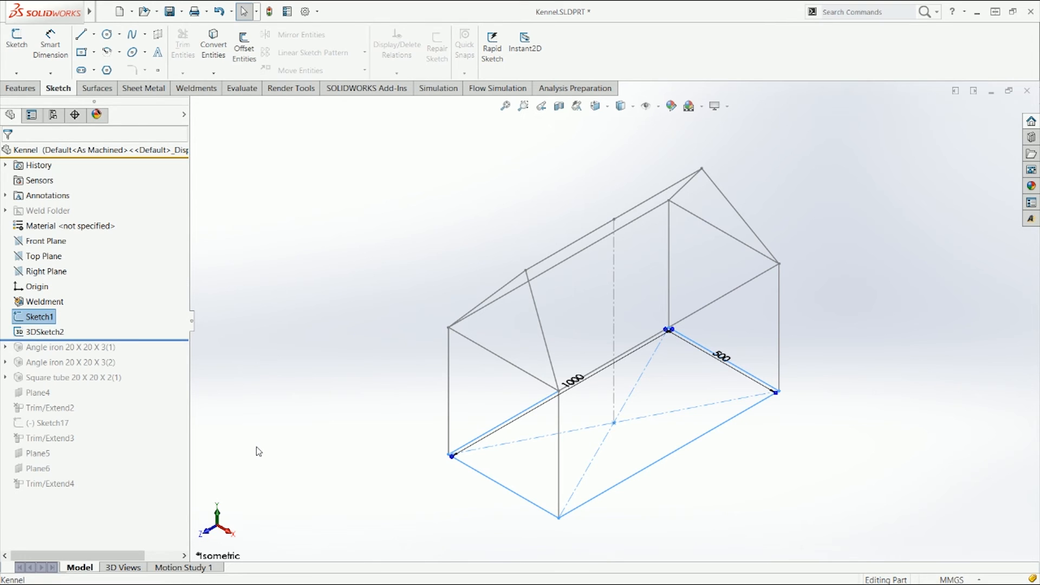
pyautogui.doubleClick(573, 384)
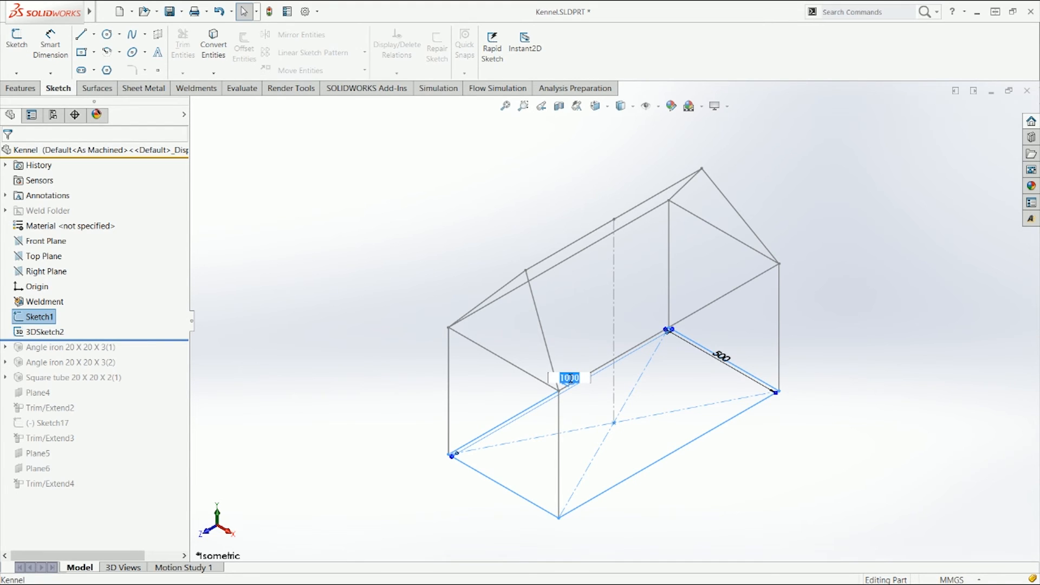
pyautogui.click(570, 379)
pyautogui.write('2m')
pyautogui.press('Return')
pyautogui.click(608, 405)
pyautogui.moveTo(608, 406); pyautogui.dragTo(603, 381, button='middle')
# Set the width of the base rectangle in Sketch1 to 1000 mm.
pyautogui.click(67, 336)
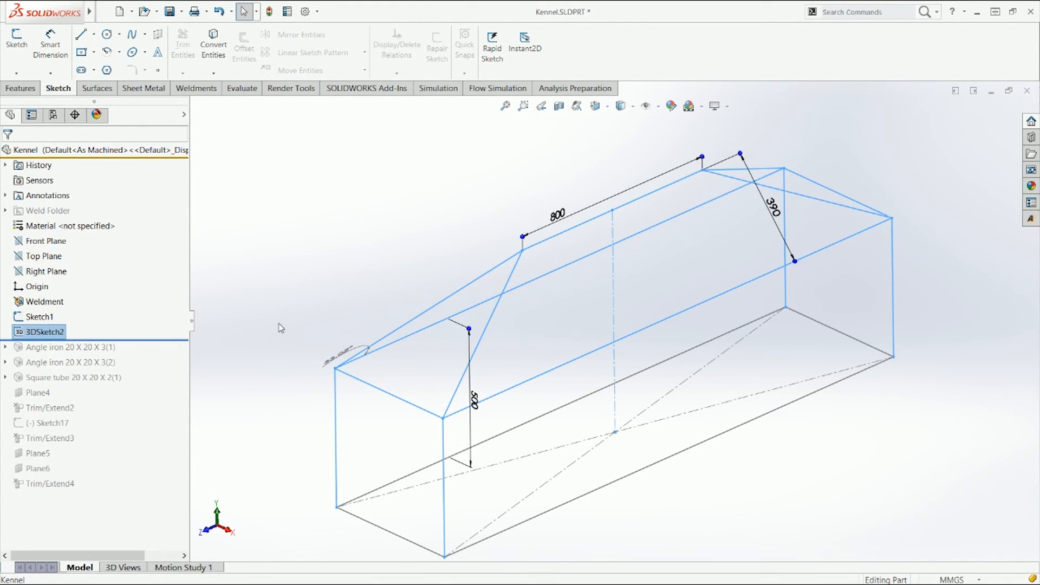
pyautogui.click(57, 318)
pyautogui.click(57, 319)
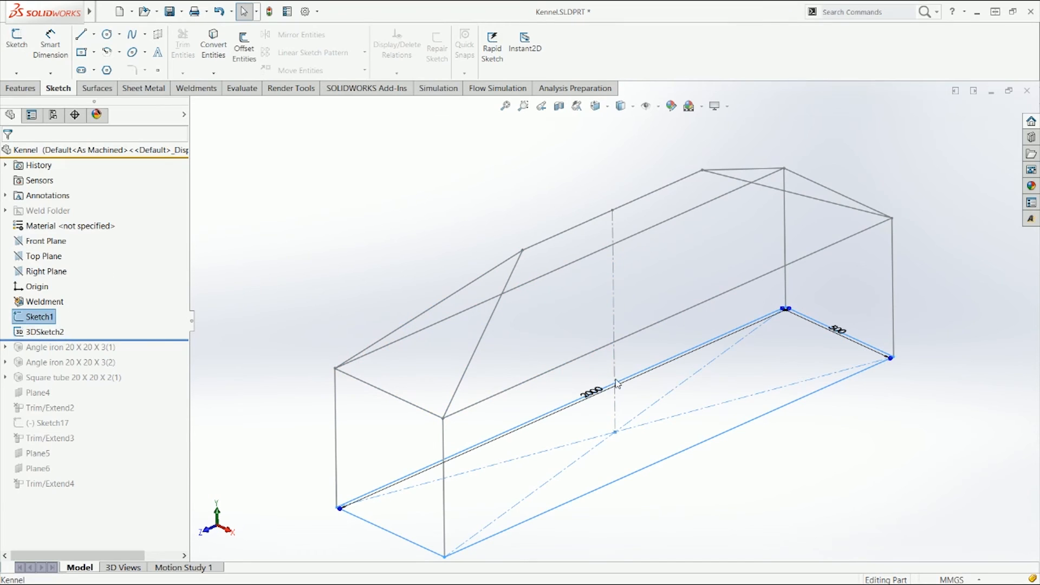
pyautogui.doubleClick(840, 335)
pyautogui.write('1000')
pyautogui.press('Return')
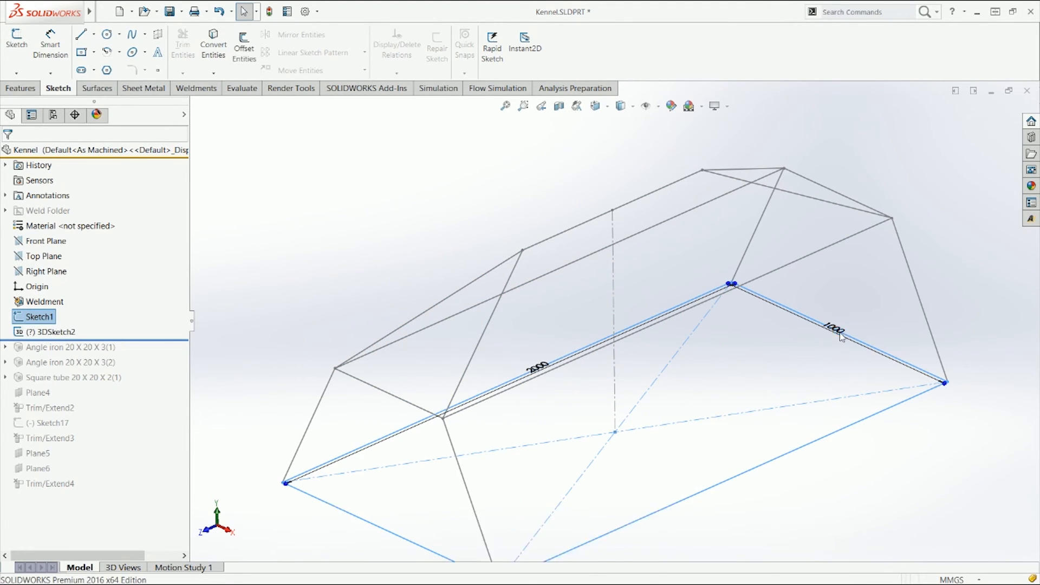
pyautogui.click(786, 380)
pyautogui.moveTo(793, 377); pyautogui.dragTo(794, 344, button='middle')
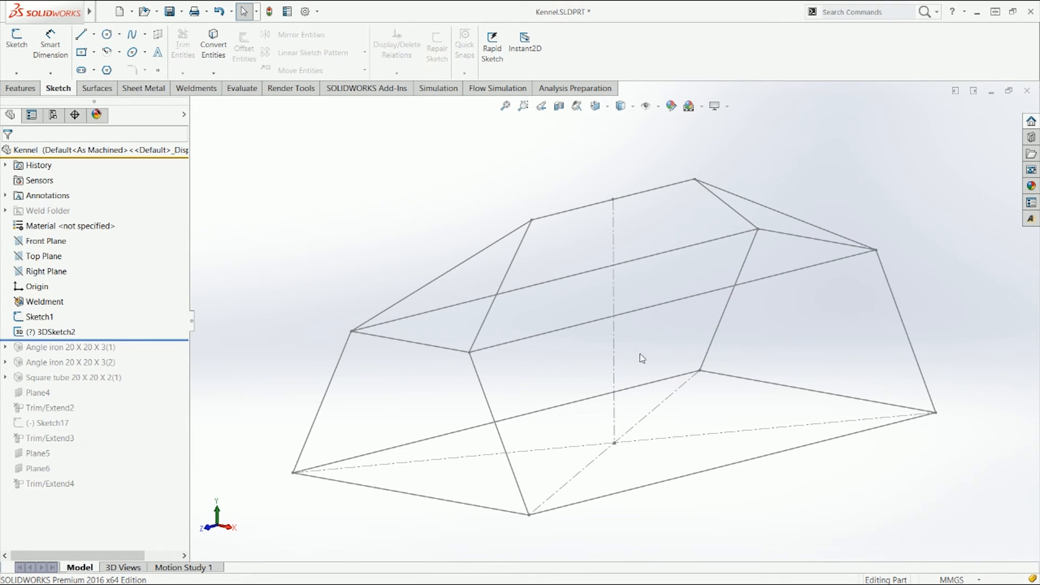
# Edit 3DSketch2 and delete the unsolvable leg-height dimension and the conflicting 390 mm roof-slope dimension.
pyautogui.moveTo(259, 364)
pyautogui.mouseDown(button='middle')
pyautogui.moveTo(310, 359)
pyautogui.moveTo(288, 347)
pyautogui.mouseUp(button='middle')
pyautogui.click(70, 332)
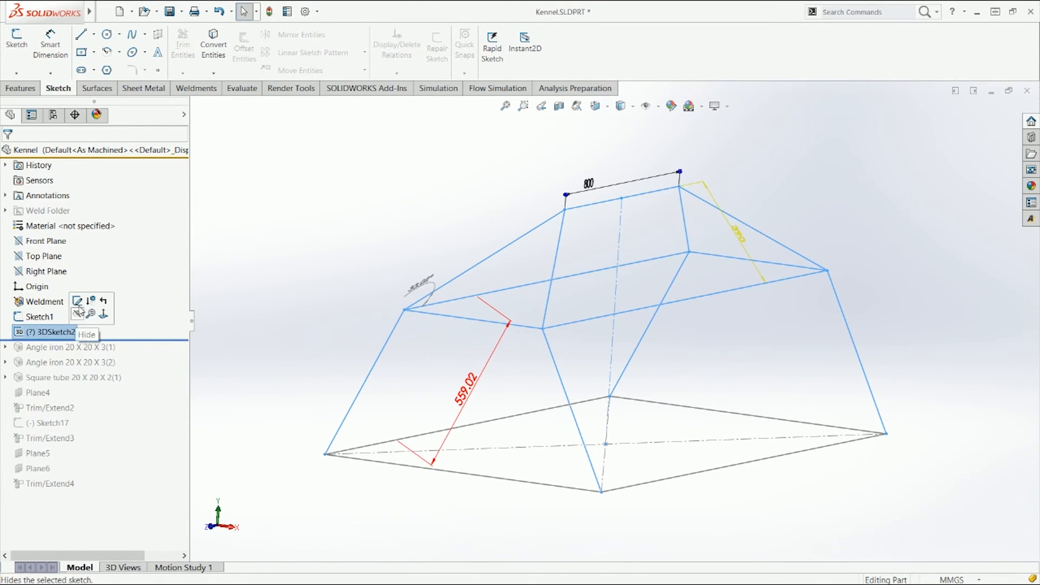
pyautogui.click(84, 302)
pyautogui.click(462, 394)
pyautogui.press('Delete')
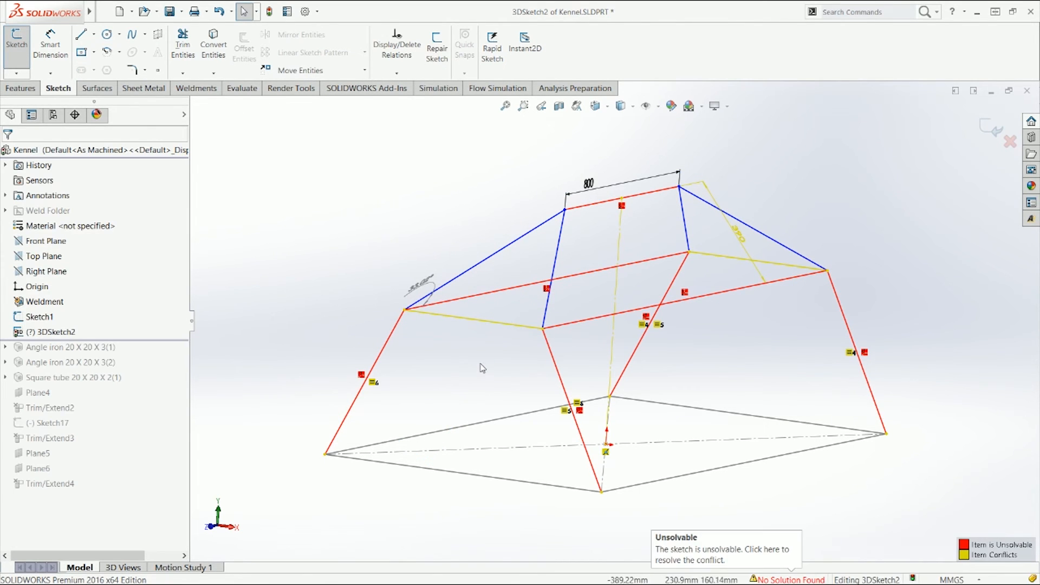
pyautogui.moveTo(594, 288)
pyautogui.mouseDown(button='middle')
pyautogui.moveTo(595, 274)
pyautogui.moveTo(645, 271)
pyautogui.mouseUp(button='middle')
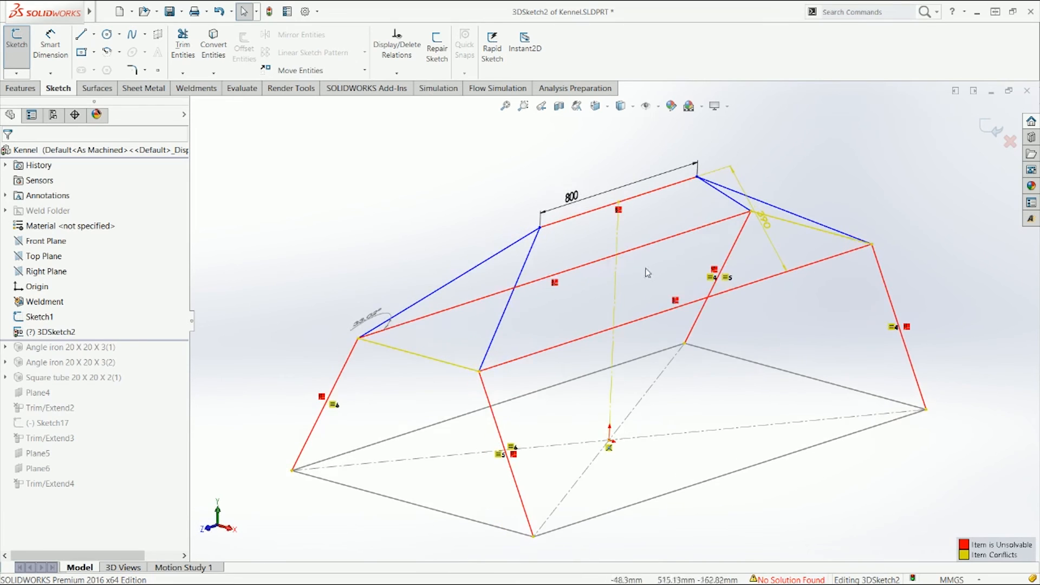
pyautogui.click(763, 228)
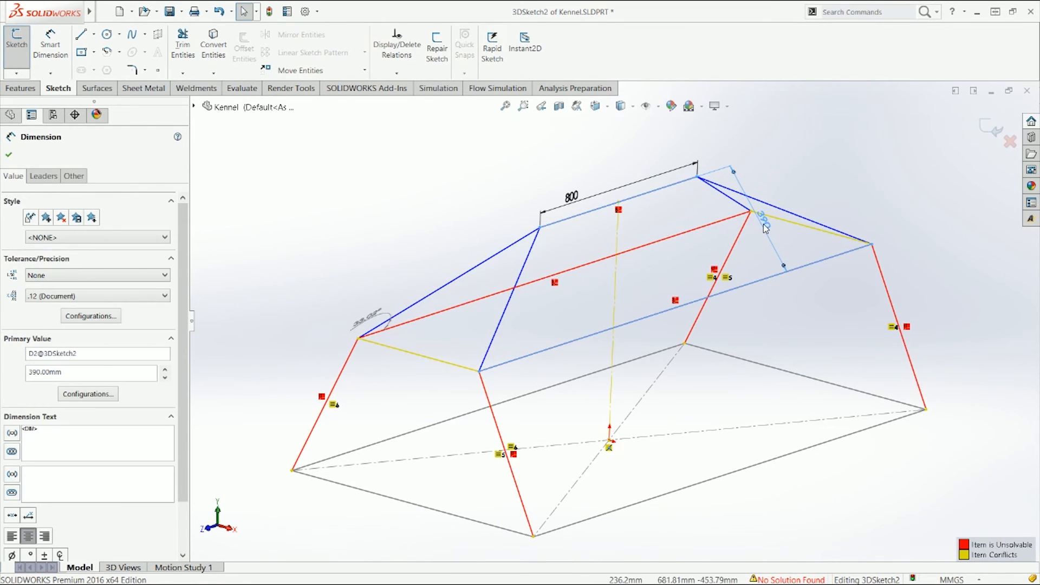
pyautogui.press('Delete')
pyautogui.moveTo(748, 279)
pyautogui.mouseDown(button='middle')
pyautogui.moveTo(720, 258)
pyautogui.moveTo(726, 269)
pyautogui.moveTo(681, 292)
pyautogui.mouseUp(button='middle')
# Dimension the vertical centreline from the origin to the roof ridge at 1000 mm.
pyautogui.press('d')
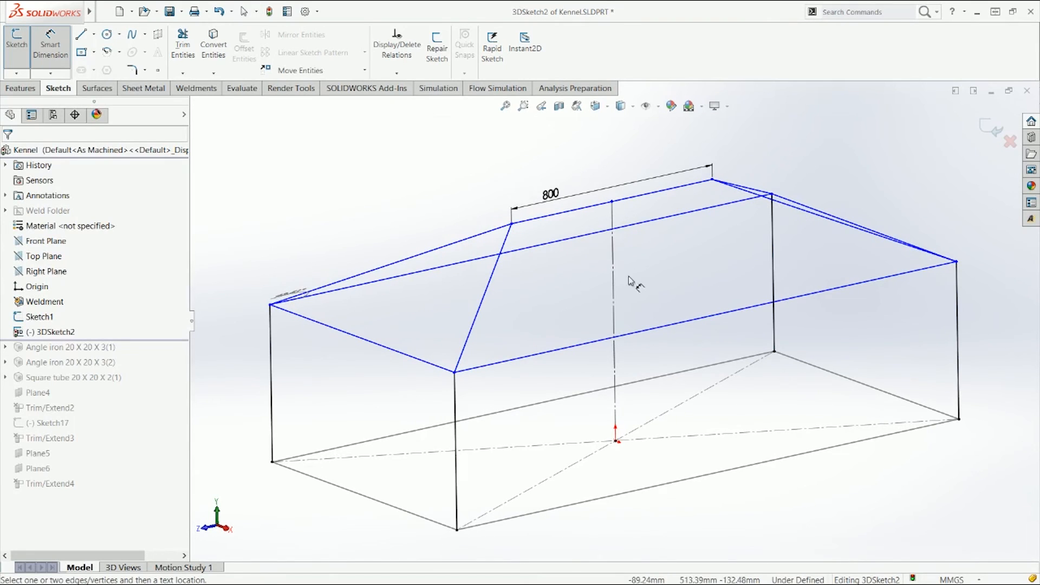
pyautogui.click(614, 290)
pyautogui.click(665, 274)
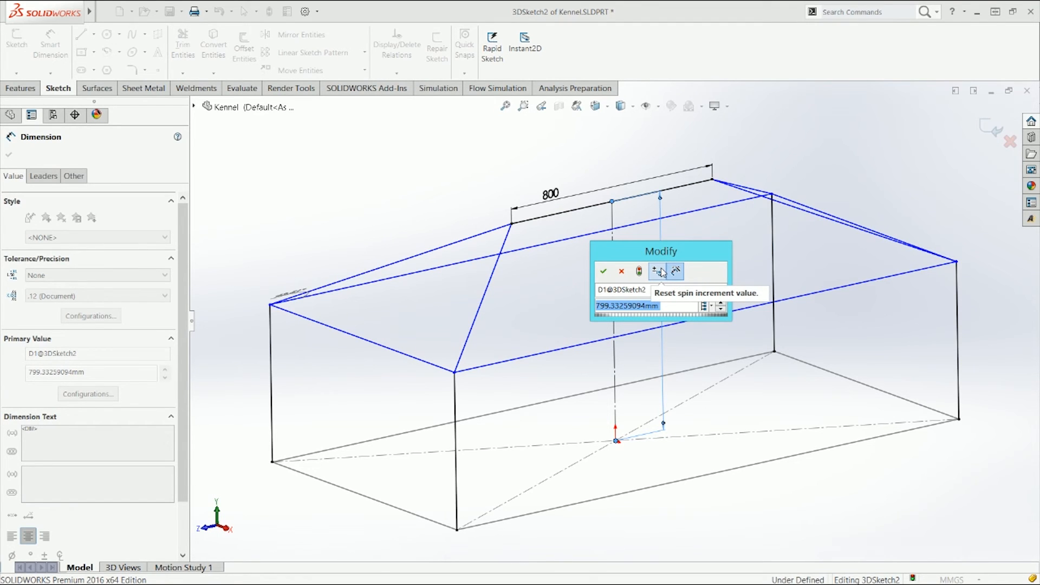
pyautogui.write('1000')
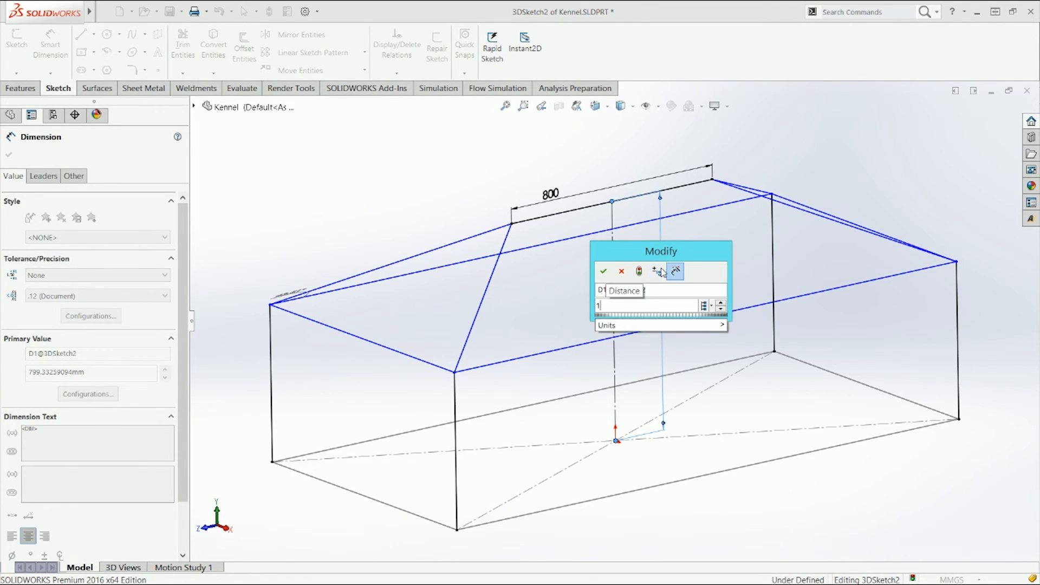
pyautogui.press('Return')
pyautogui.click(599, 277)
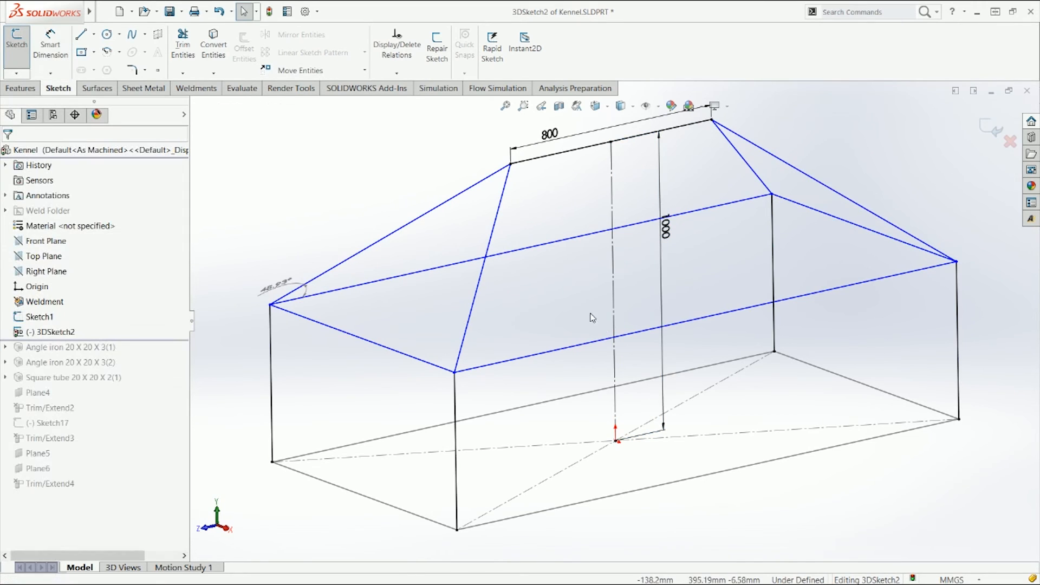
# Add a 300 mm dimension along Y between the ridge endpoint and the eave line to set the roof height.
pyautogui.click(493, 227)
pyautogui.press('Tab')
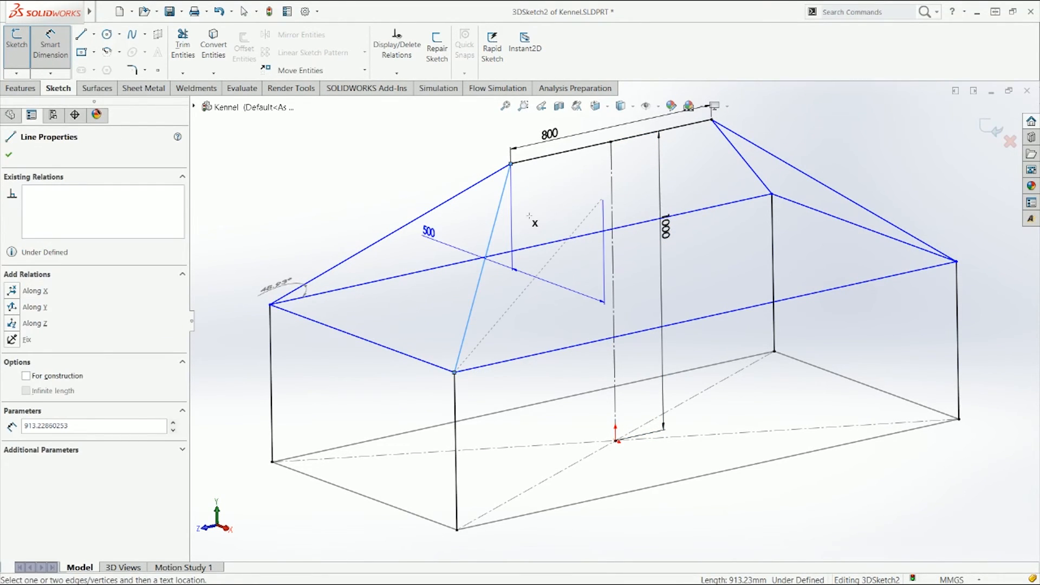
pyautogui.press('Tab')
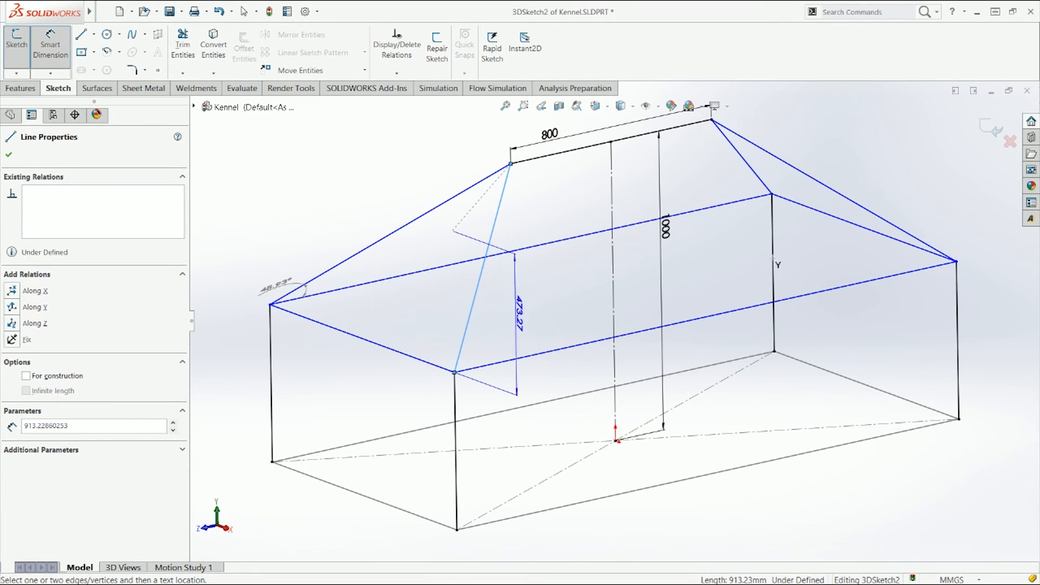
pyautogui.moveTo(773, 263); pyautogui.dragTo(777, 241, button='middle')
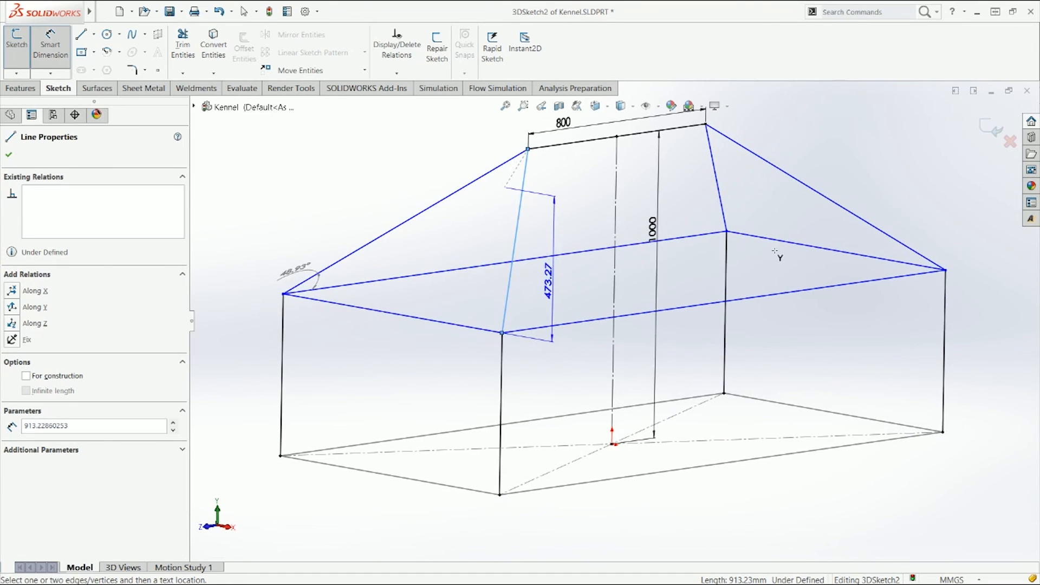
pyautogui.press('Tab')
pyautogui.press('Tab')
pyautogui.moveTo(766, 214); pyautogui.dragTo(731, 249, button='middle')
pyautogui.moveTo(466, 274); pyautogui.dragTo(506, 280, button='middle')
pyautogui.press('Tab')
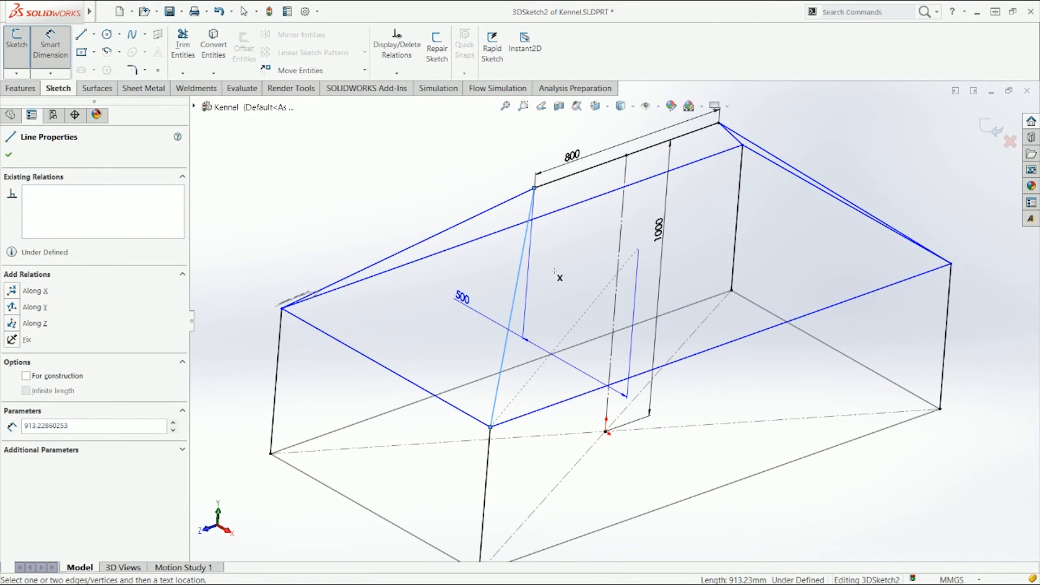
pyautogui.press('Tab')
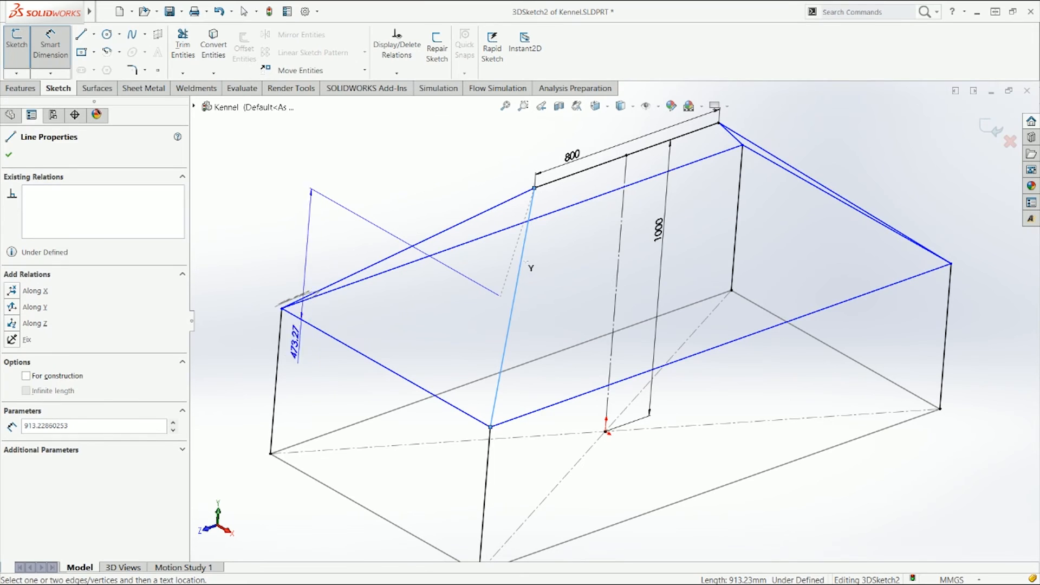
pyautogui.click(428, 213)
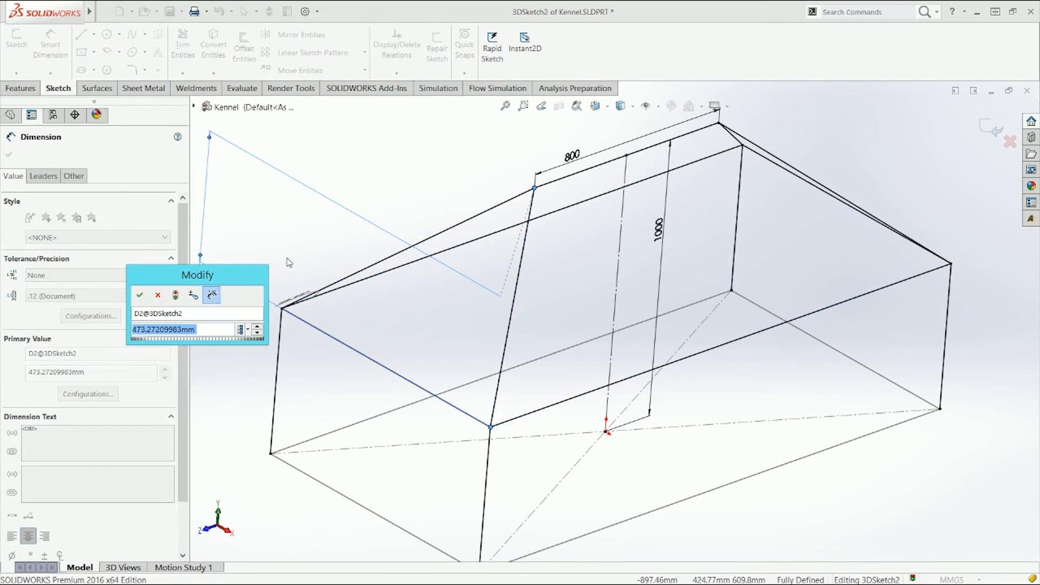
pyautogui.write('300')
pyautogui.press('Return')
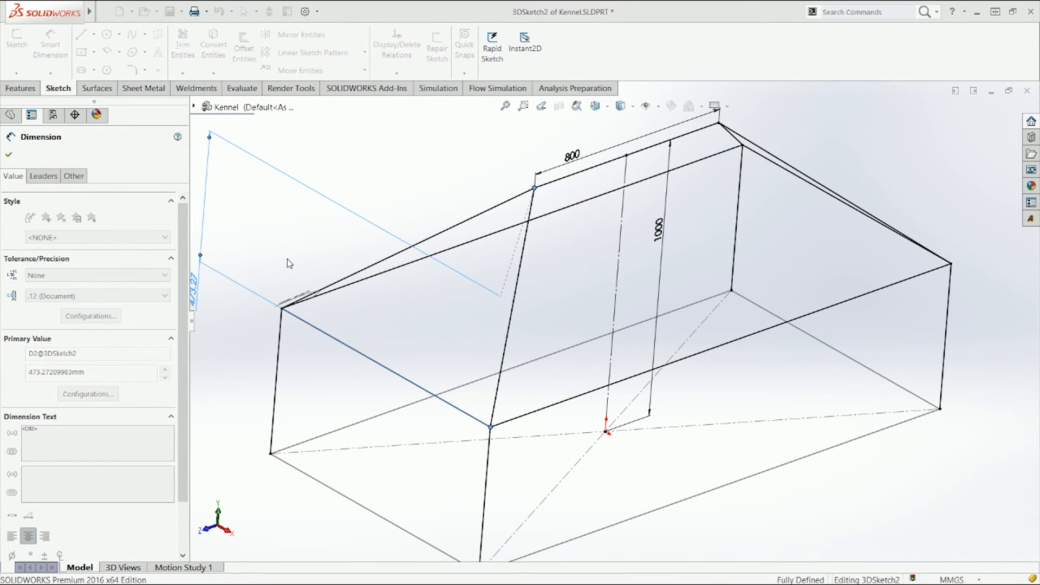
pyautogui.moveTo(288, 263)
pyautogui.mouseDown()
pyautogui.moveTo(355, 232)
pyautogui.moveTo(527, 318)
pyautogui.mouseUp()
pyautogui.moveTo(579, 318); pyautogui.dragTo(581, 271, button='middle')
pyautogui.press('Escape')
# Reposition the 300 mm roof-height dimension in the front view, exit 3DSketch2 and restore the isometric view.
pyautogui.hotkey('ctrl', '1')
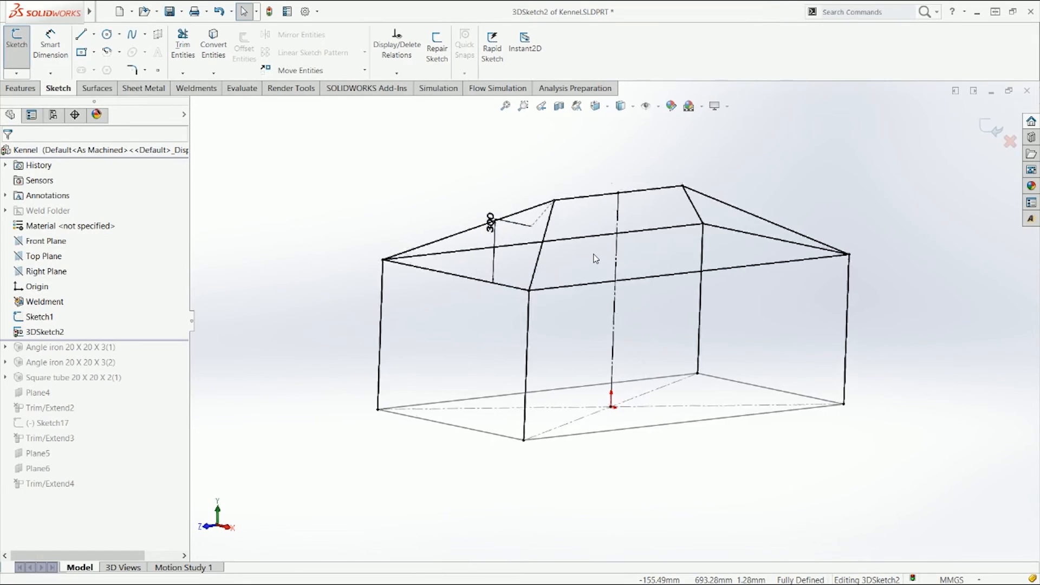
pyautogui.moveTo(697, 177); pyautogui.dragTo(565, 211)
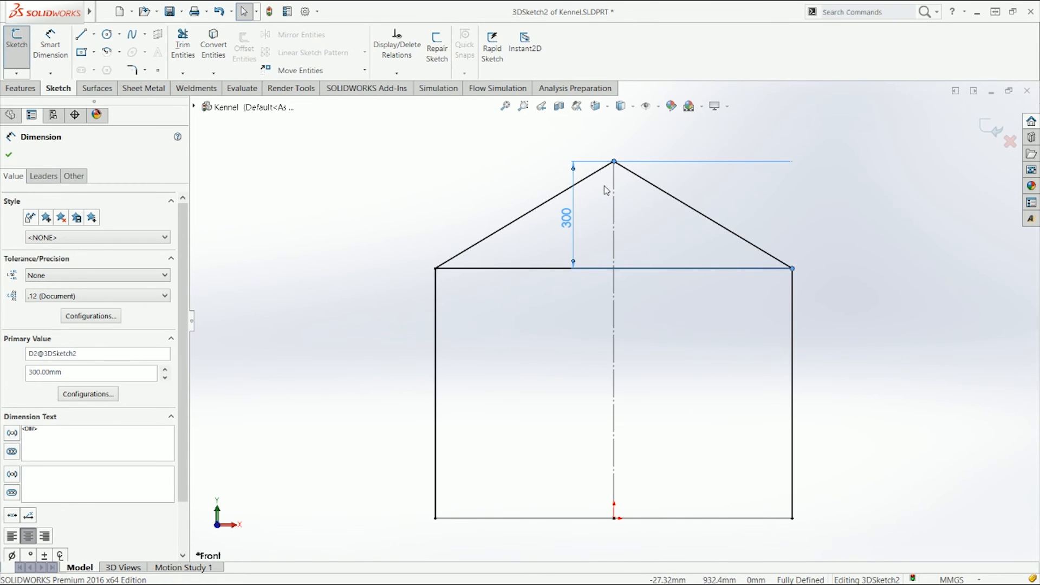
pyautogui.moveTo(607, 196)
pyautogui.mouseDown(button='middle')
pyautogui.moveTo(520, 200)
pyautogui.moveTo(495, 214)
pyautogui.mouseUp(button='middle')
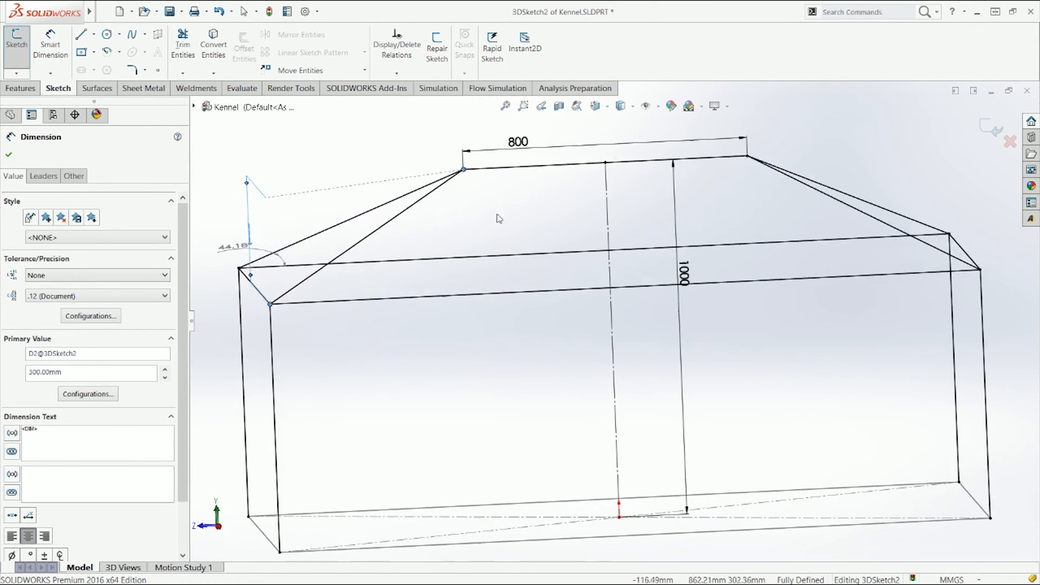
pyautogui.moveTo(421, 234)
pyautogui.mouseDown(button='middle')
pyautogui.moveTo(461, 238)
pyautogui.moveTo(494, 265)
pyautogui.mouseUp(button='middle')
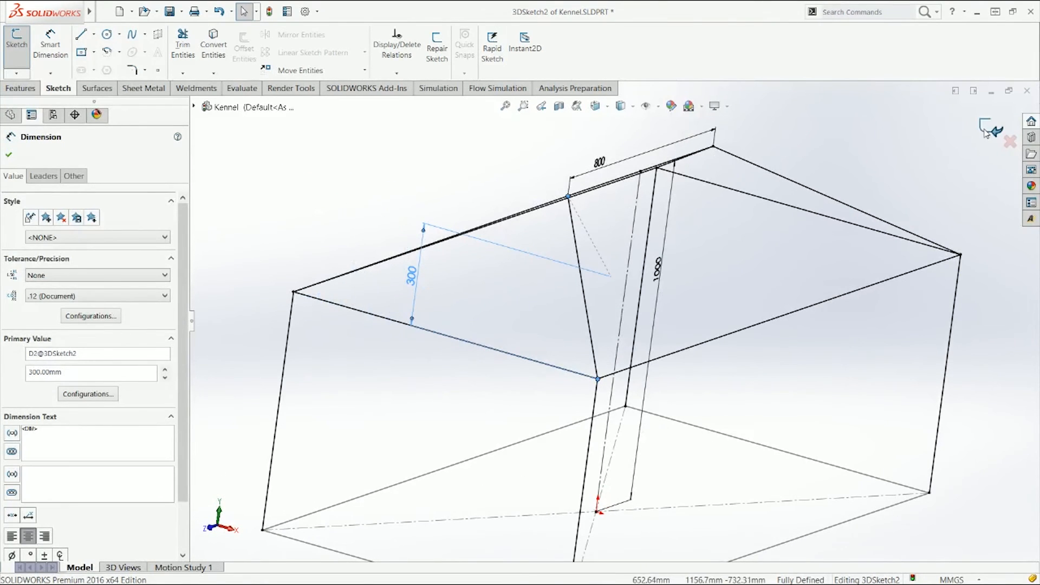
pyautogui.click(992, 128)
pyautogui.hotkey('ctrl', '7')
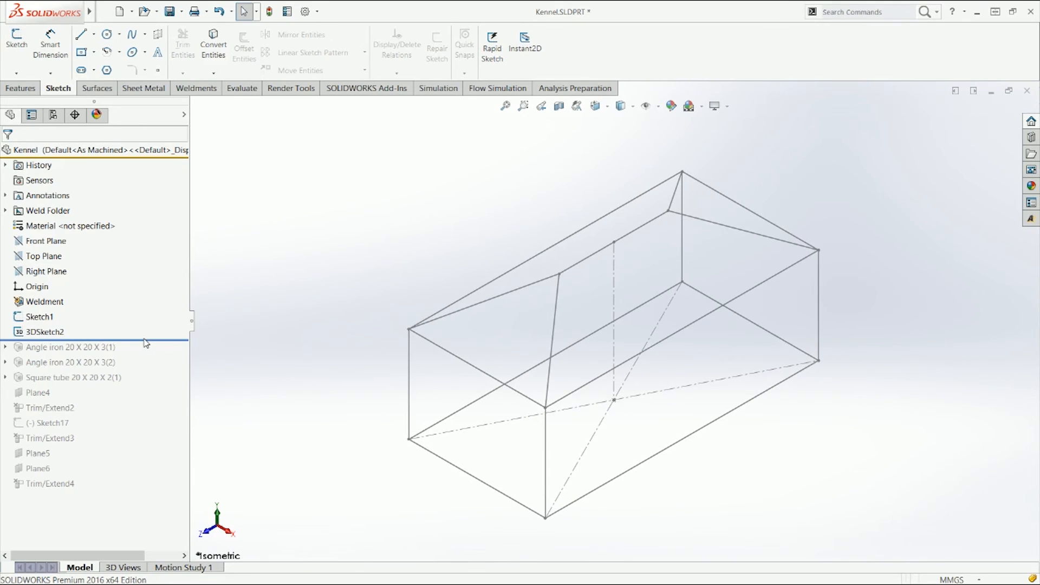
# Roll forward to the end of the history and unsuppress all features from the first angle iron member through Trim/Extend4.
pyautogui.moveTo(149, 336); pyautogui.dragTo(98, 519)
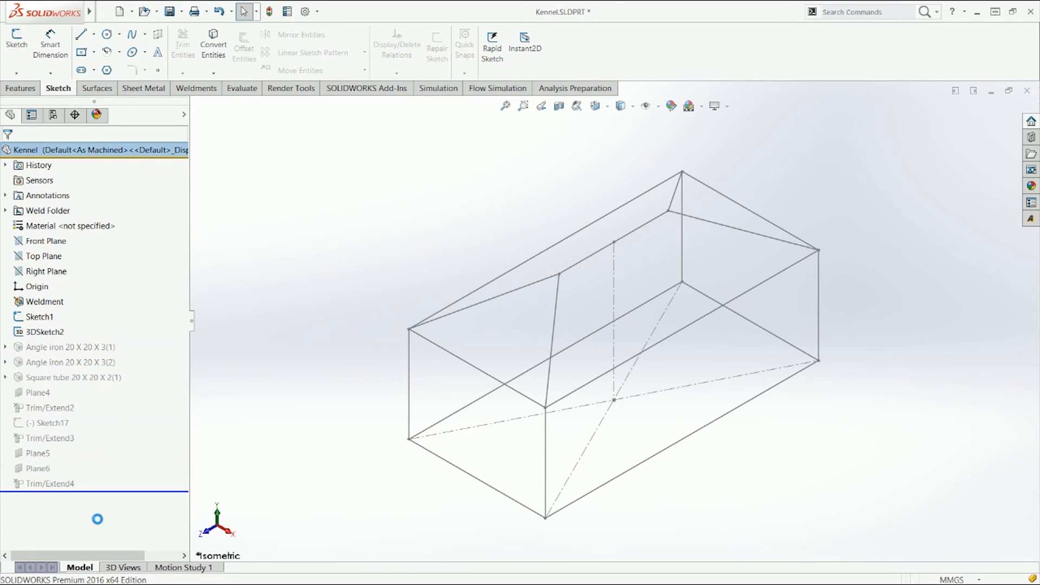
pyautogui.click(65, 347)
pyautogui.keyDown('shift'); pyautogui.click(62, 483); pyautogui.keyUp('shift')
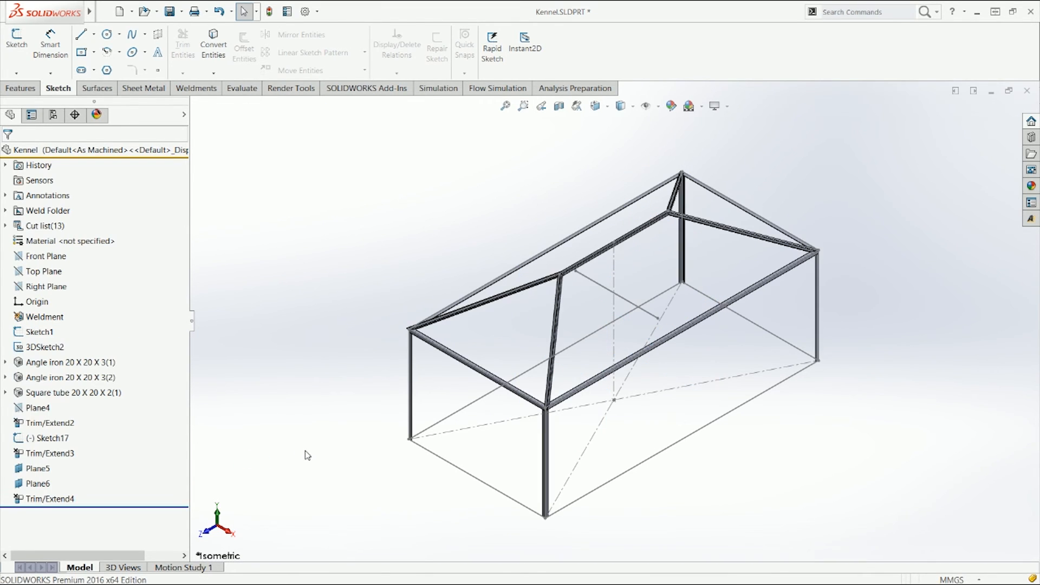
# Inspect the rebuilt kennel frame and one of its roof corner joints up close.
pyautogui.moveTo(554, 322)
pyautogui.mouseDown(button='middle')
pyautogui.moveTo(556, 292)
pyautogui.moveTo(612, 293)
pyautogui.mouseUp(button='middle')
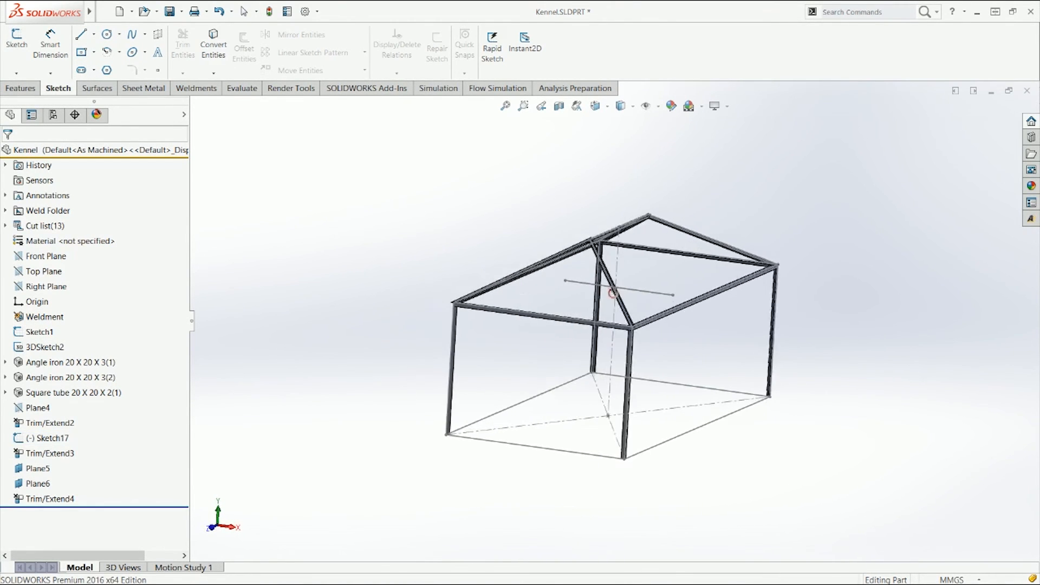
pyautogui.scroll(-10, 628, 325)
pyautogui.scroll(10, 686, 303)
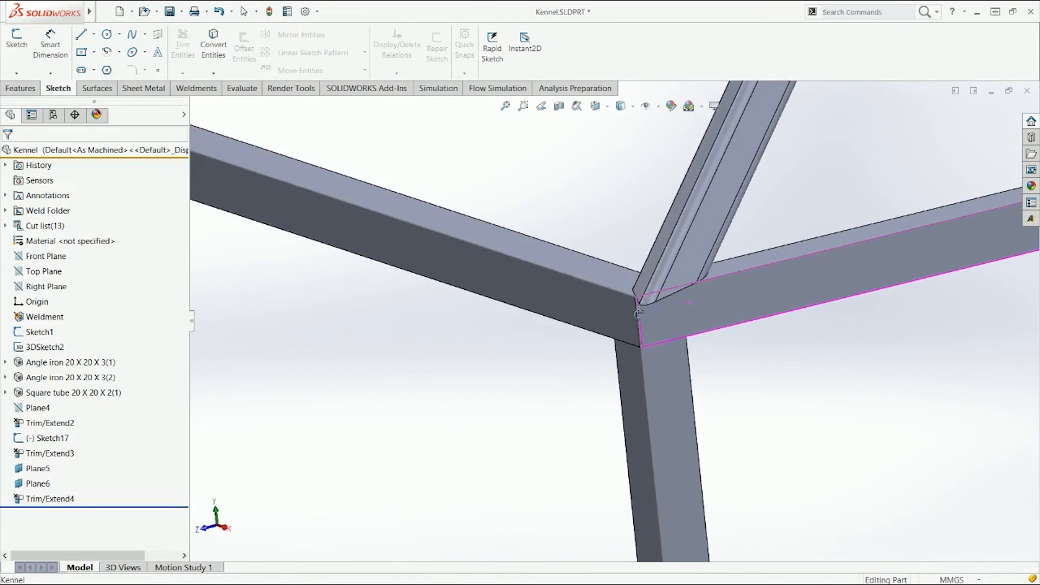
pyautogui.press('f')
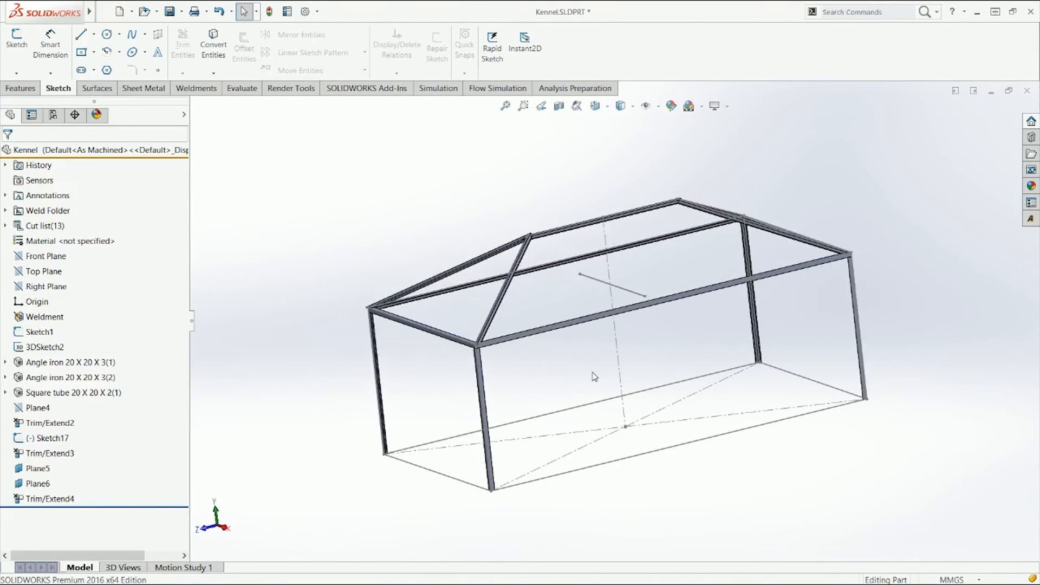
pyautogui.moveTo(594, 376); pyautogui.dragTo(615, 385, button='middle')
# Examine the stray line of Sketch17 under the eave member in the front view, then restore the isometric view.
pyautogui.click(649, 300)
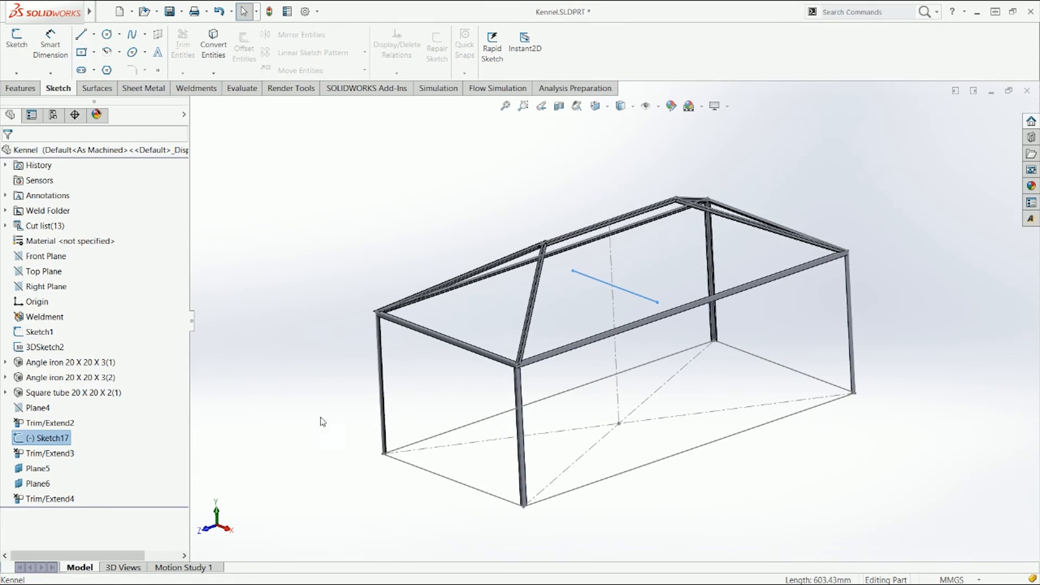
pyautogui.click(49, 438)
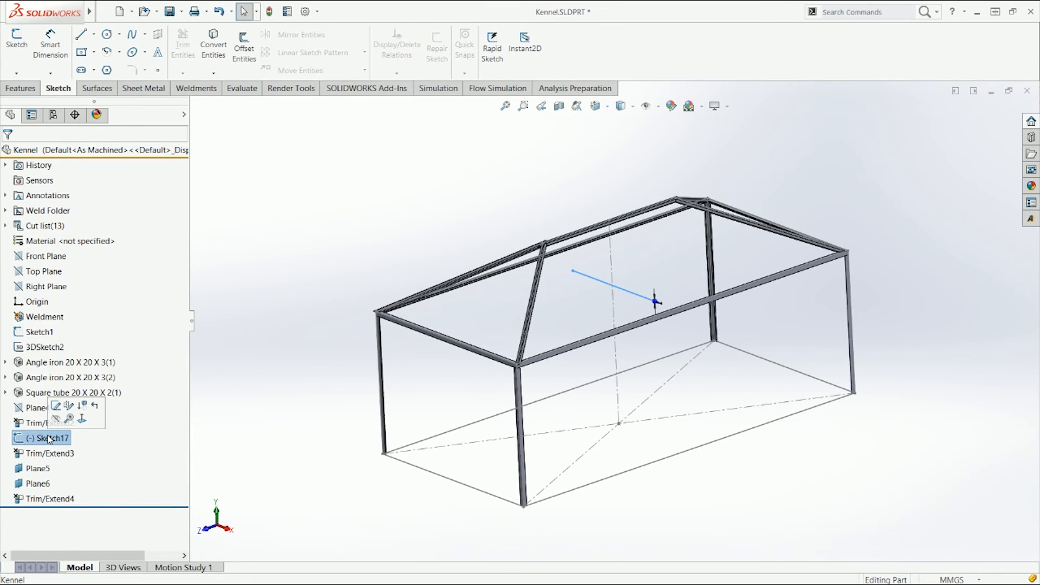
pyautogui.click(56, 407)
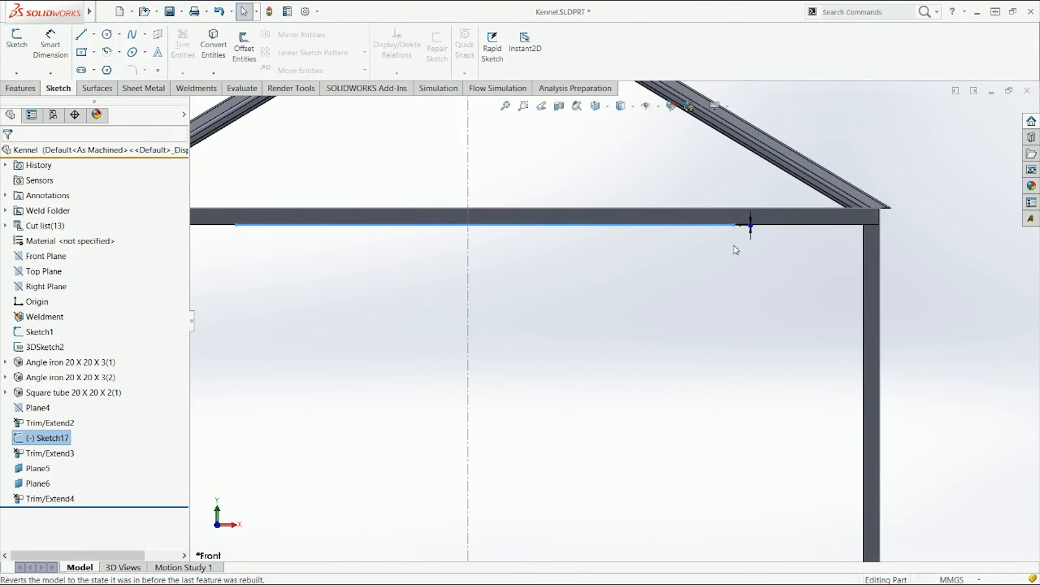
pyautogui.scroll(-1, 756, 225)
pyautogui.click(364, 382)
pyautogui.click(51, 441)
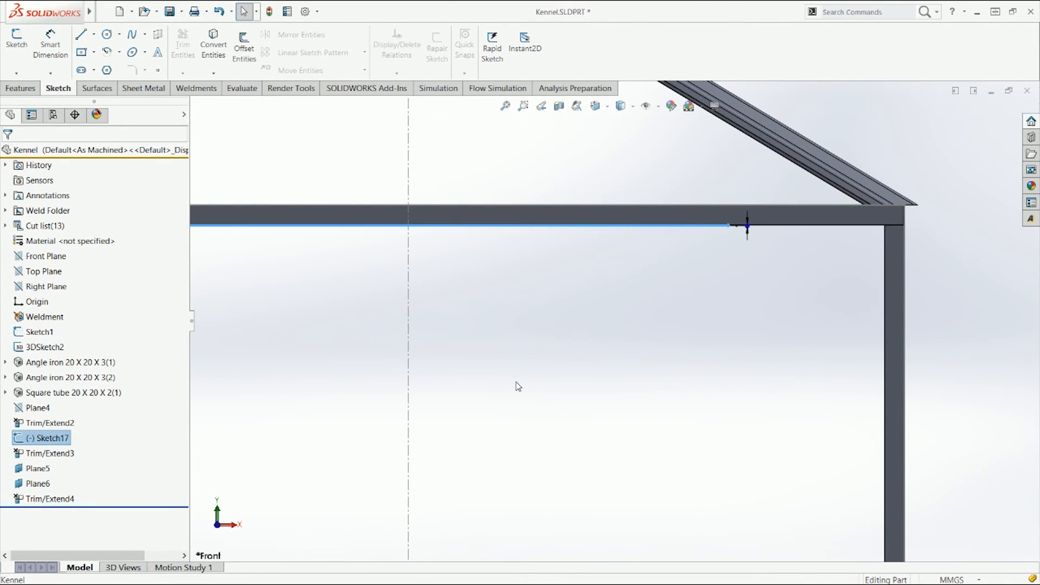
pyautogui.click(541, 383)
pyautogui.hotkey('ctrl', '7')
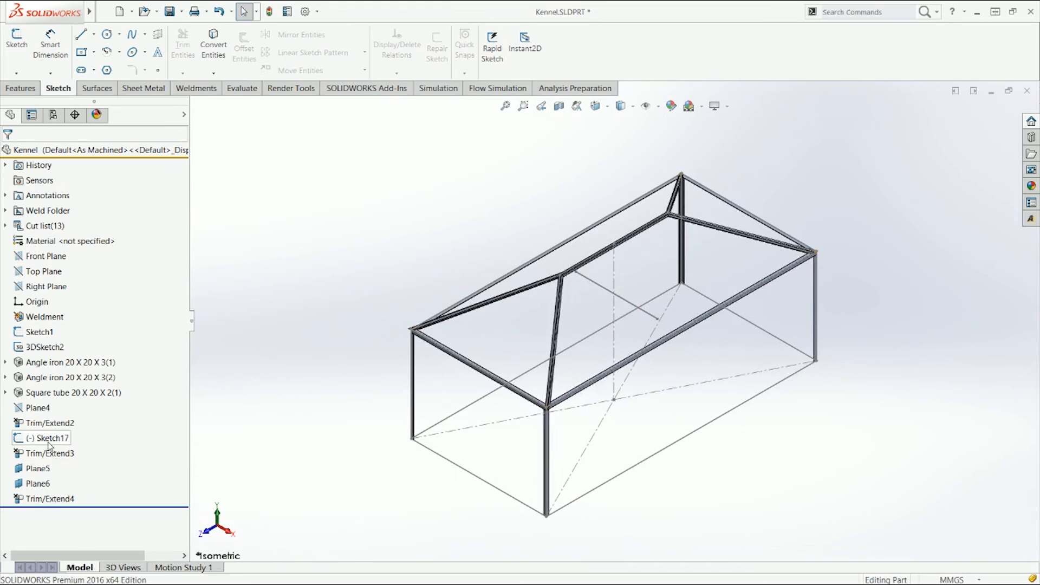
# Check the parent/child relationships of Sketch17 for its references and dependent features.
pyautogui.rightClick(49, 446)
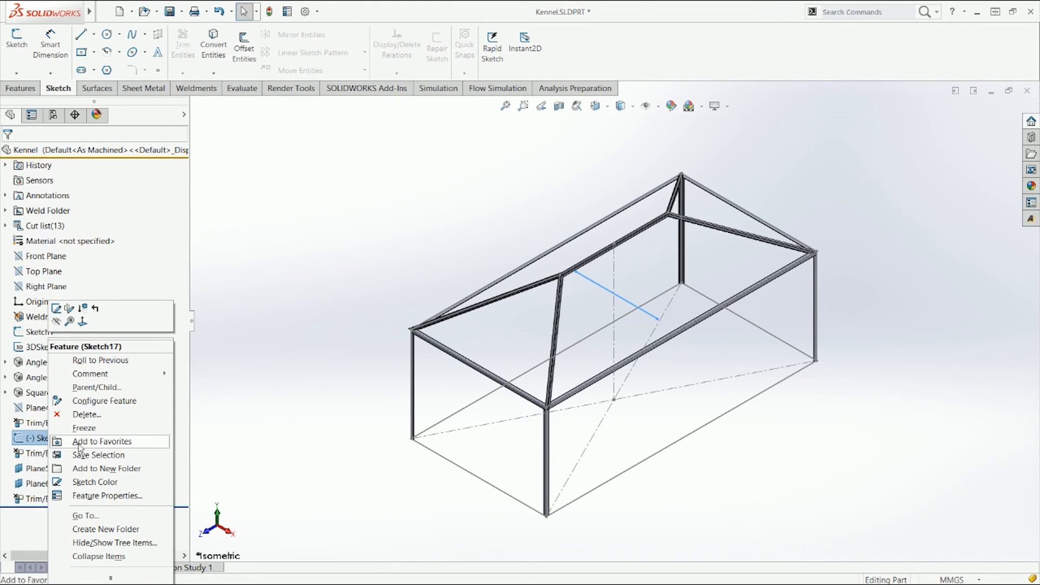
pyautogui.click(98, 387)
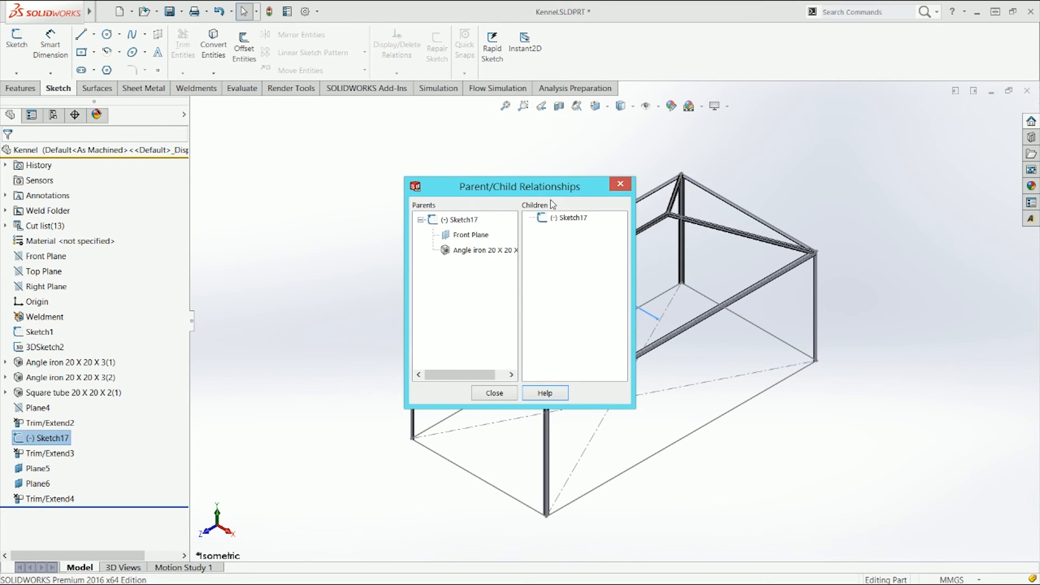
pyautogui.moveTo(551, 191); pyautogui.dragTo(364, 174)
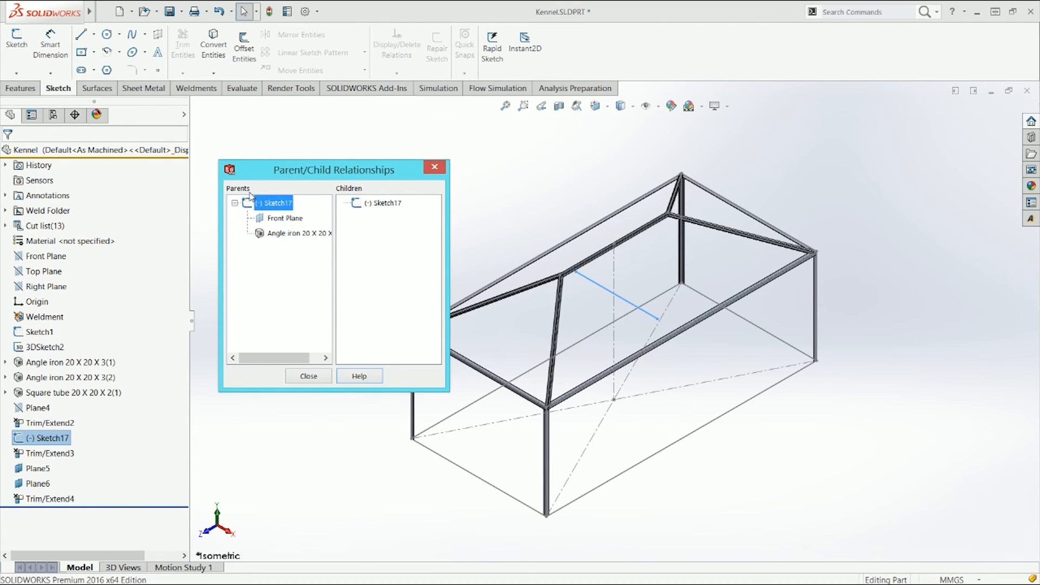
pyautogui.click(277, 204)
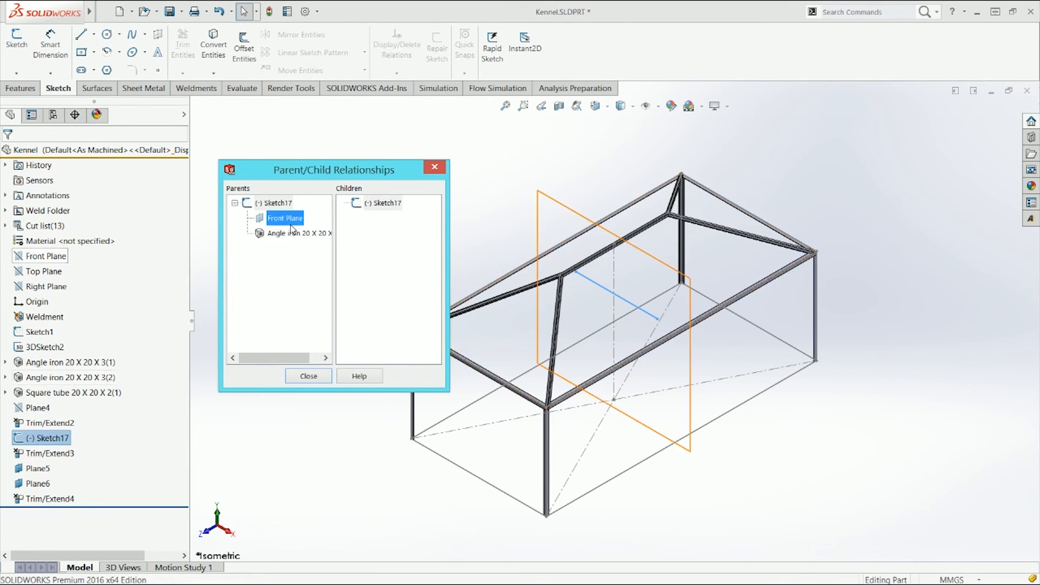
pyautogui.click(285, 207)
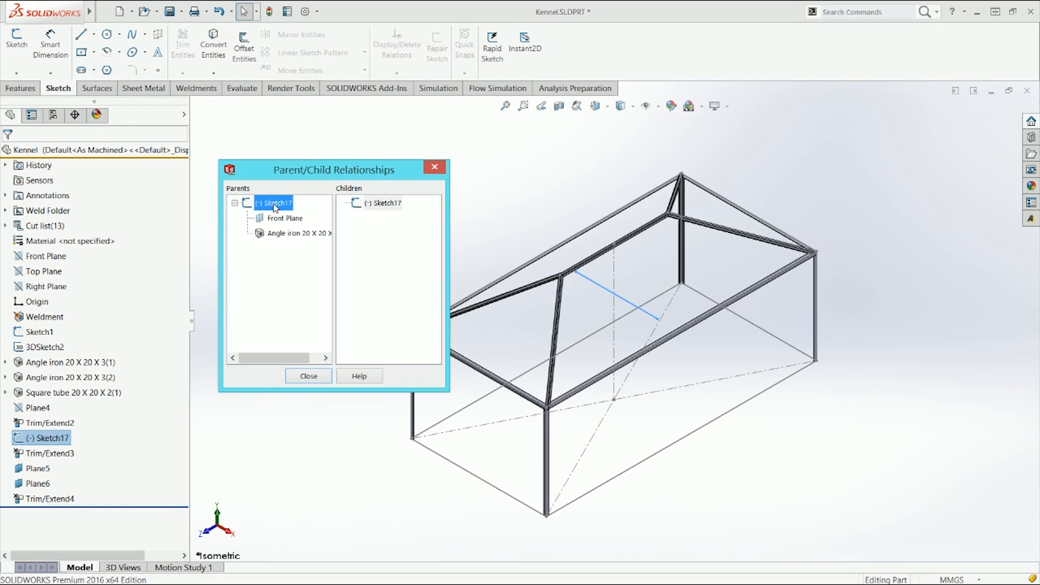
pyautogui.click(260, 248)
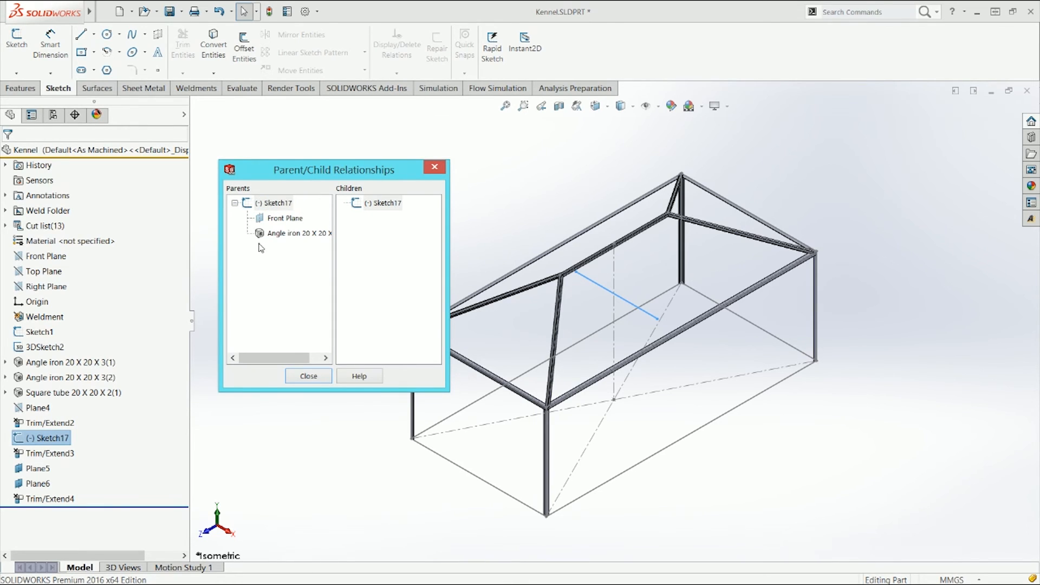
pyautogui.click(384, 206)
pyautogui.click(386, 228)
pyautogui.click(387, 208)
pyautogui.click(388, 229)
pyautogui.click(309, 377)
# Delete the unused Sketch17 from the model history.
pyautogui.click(55, 439)
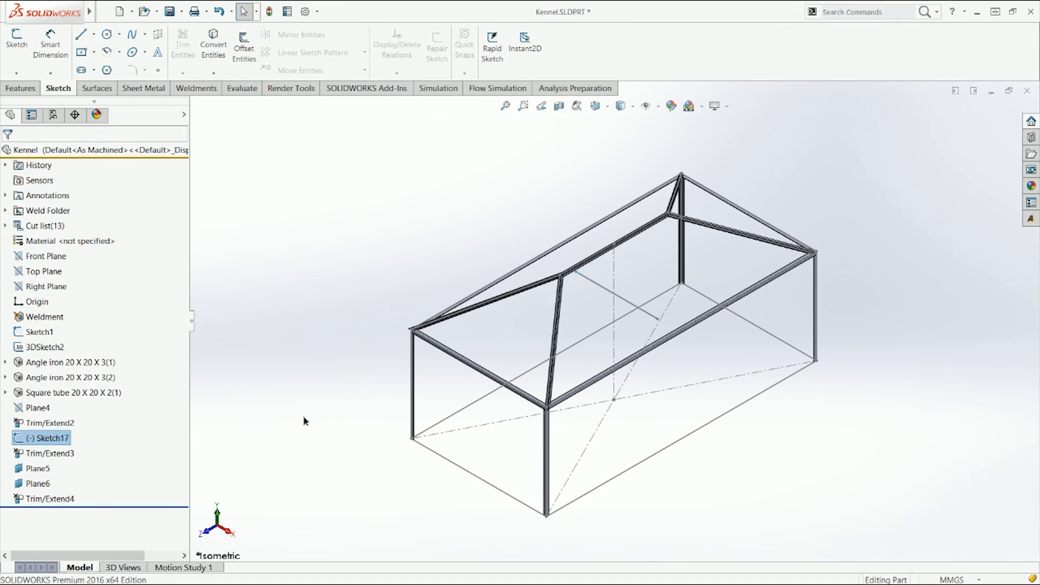
pyautogui.click(62, 440)
pyautogui.press('Delete')
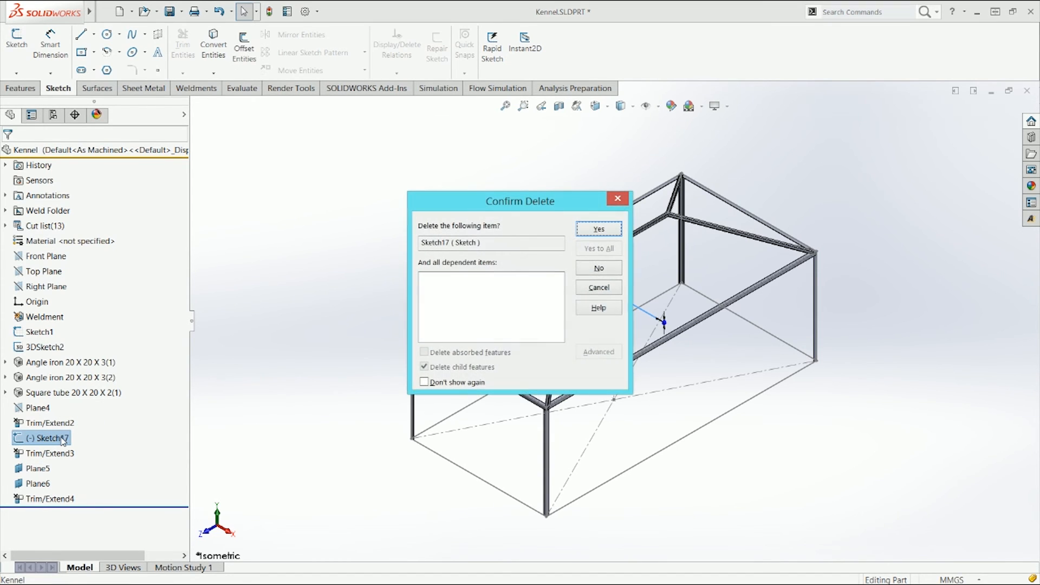
pyautogui.click(619, 232)
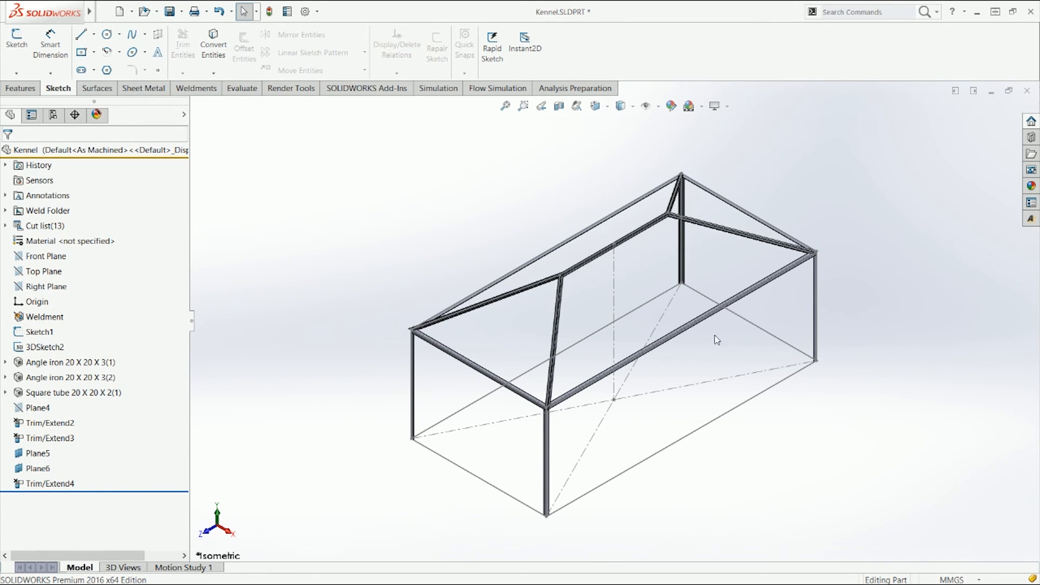
# Hide both 20 X 20 X 3 angle iron features and the 20 X 20 X 2 square tube, leaving the layout sketches in isometric view.
pyautogui.moveTo(461, 260); pyautogui.dragTo(407, 223, button='middle')
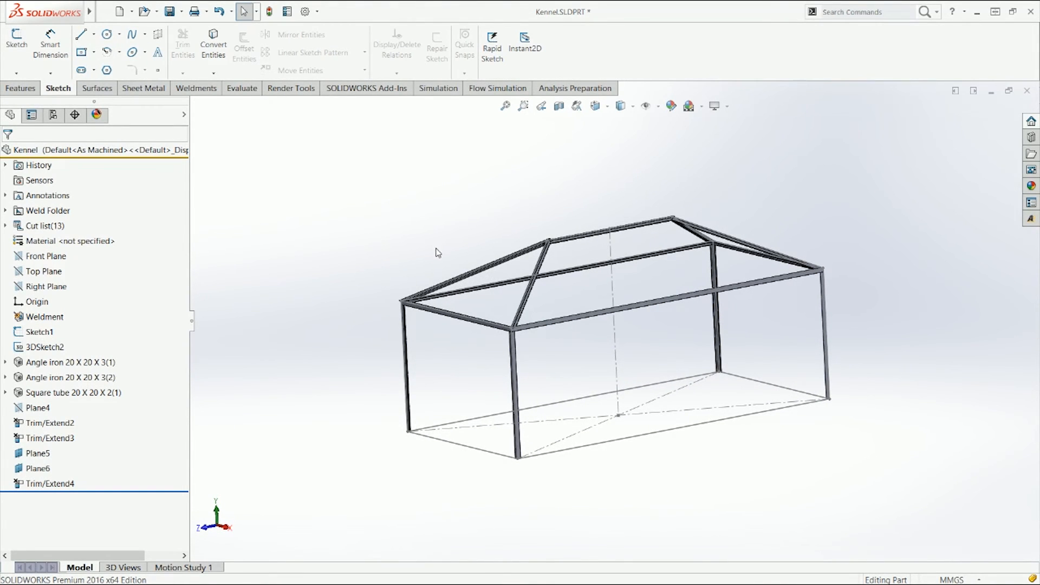
pyautogui.moveTo(466, 237); pyautogui.dragTo(456, 274, button='middle')
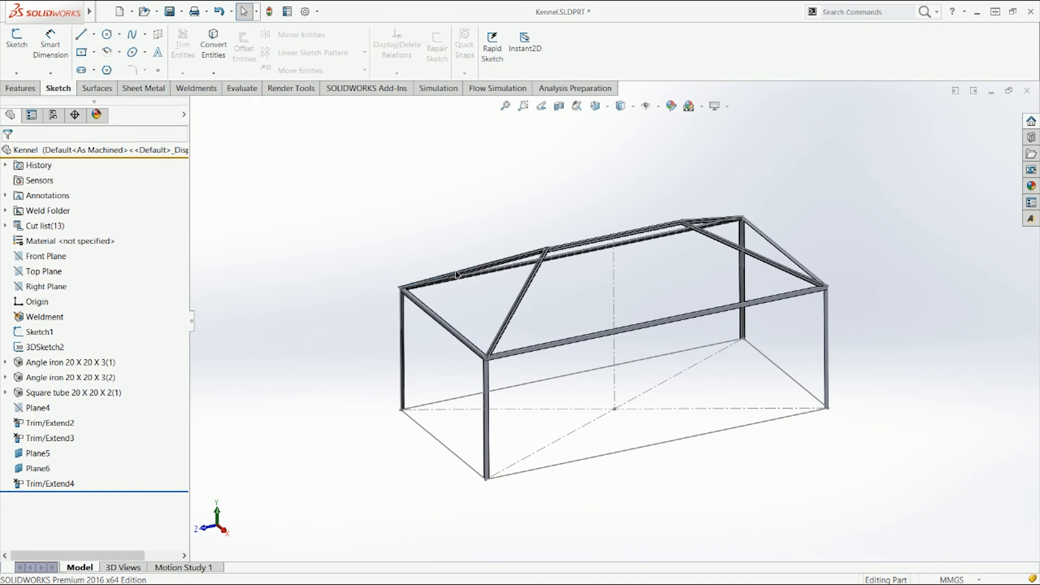
pyautogui.click(106, 362)
pyautogui.click(112, 376)
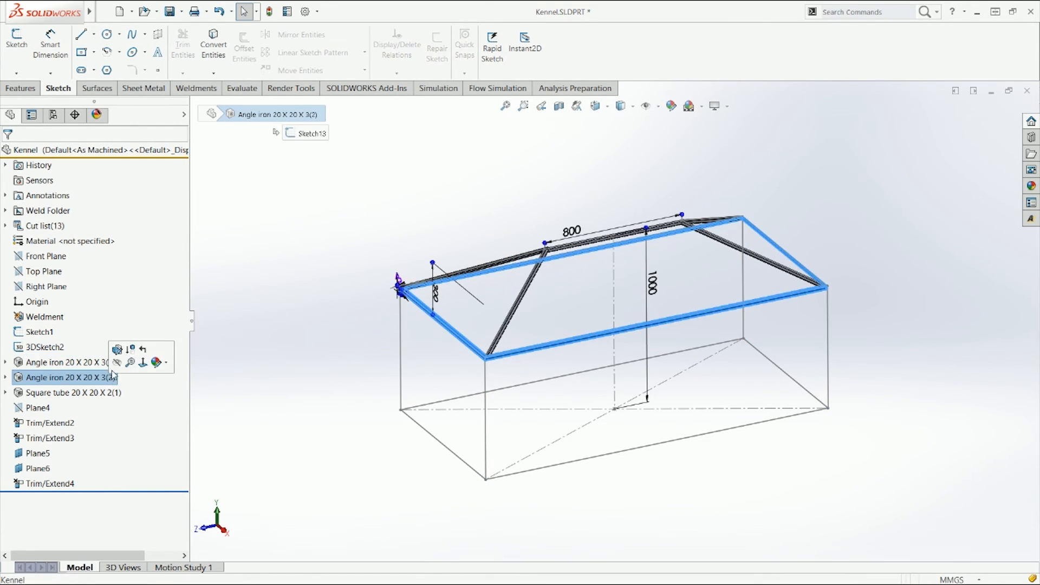
pyautogui.click(117, 363)
pyautogui.click(119, 392)
pyautogui.click(112, 375)
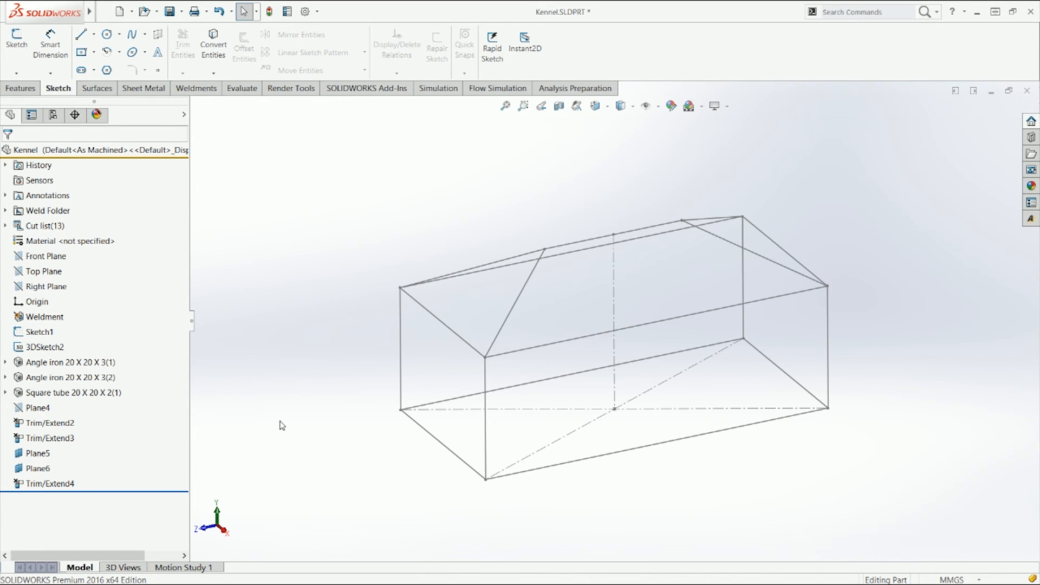
pyautogui.hotkey('ctrl', '7')
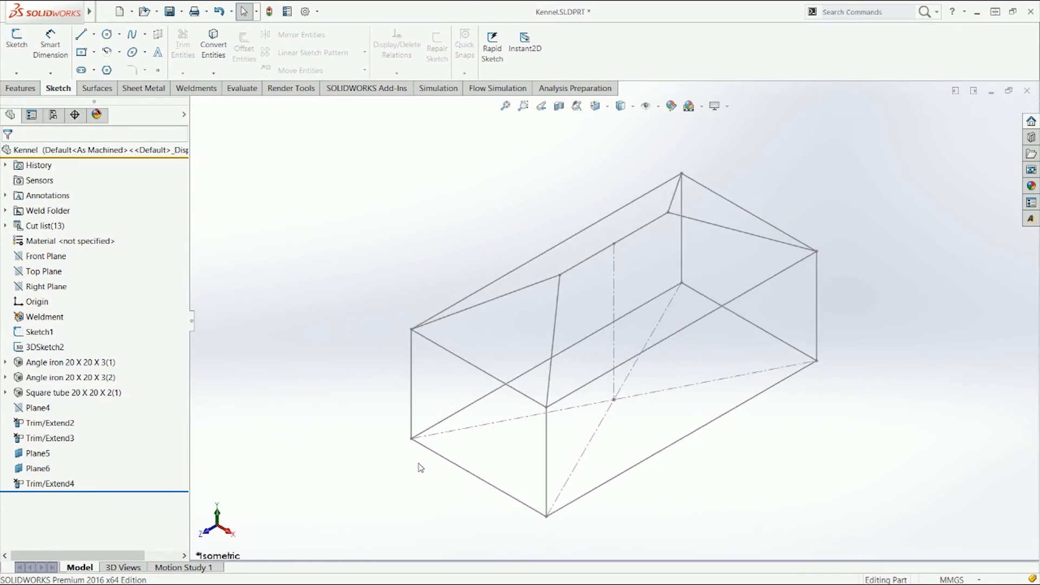
pyautogui.click(101, 361)
pyautogui.click(296, 386)
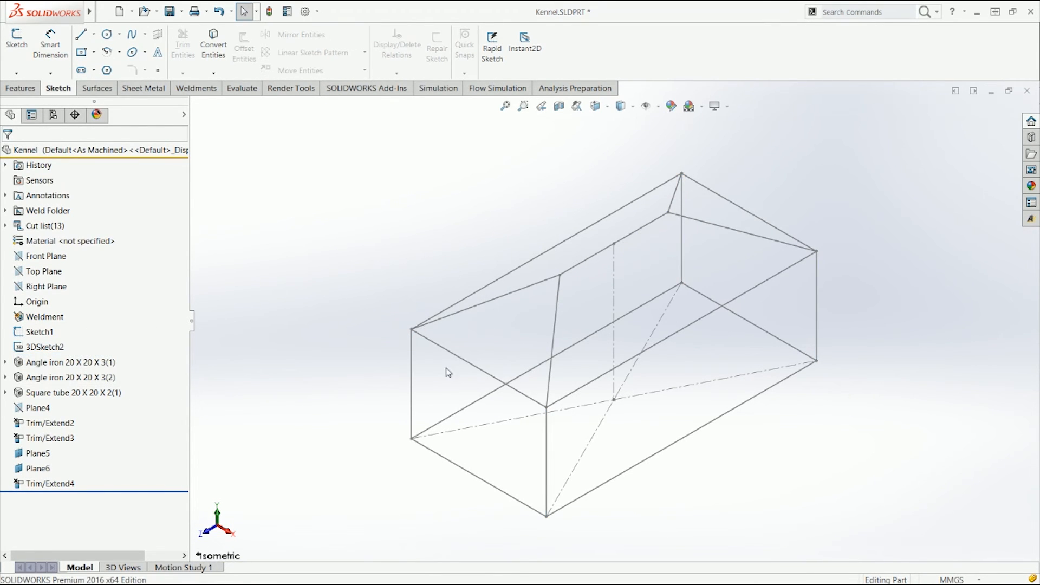
# Start a new 3D sketch and set the Line tool to draw on the XY plane.
pyautogui.moveTo(740, 347); pyautogui.dragTo(464, 313, button='middle')
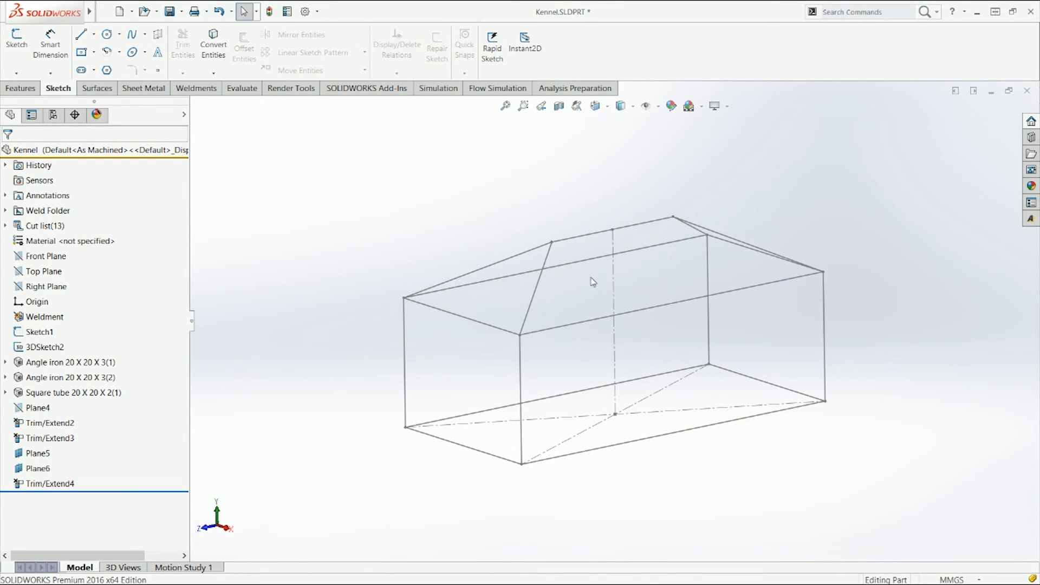
pyautogui.click(24, 75)
pyautogui.click(33, 98)
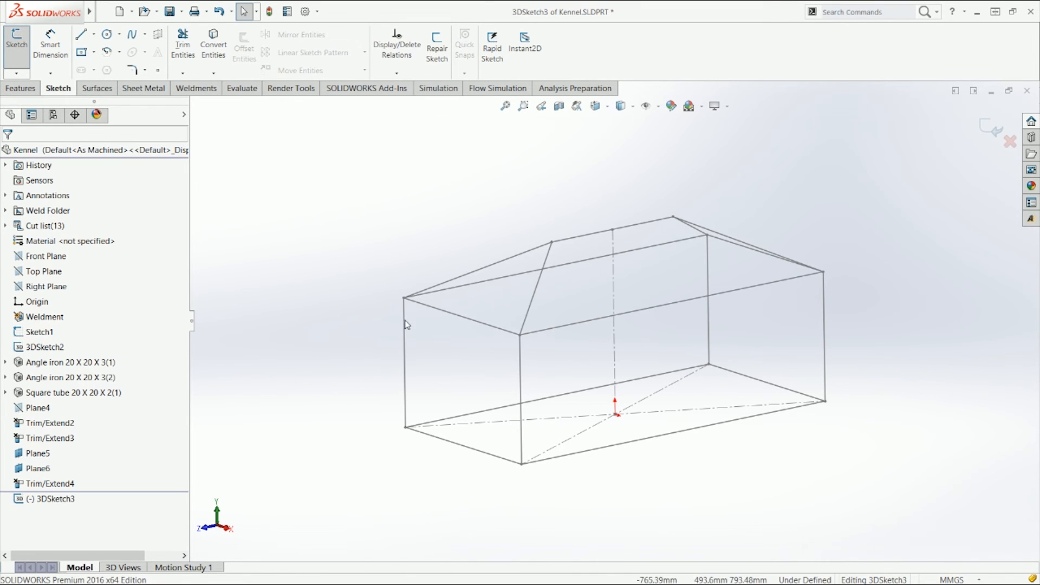
pyautogui.moveTo(707, 342); pyautogui.dragTo(728, 361, button='middle')
pyautogui.moveTo(730, 276)
pyautogui.mouseDown(button='middle')
pyautogui.moveTo(720, 262)
pyautogui.moveTo(504, 206)
pyautogui.mouseUp(button='middle')
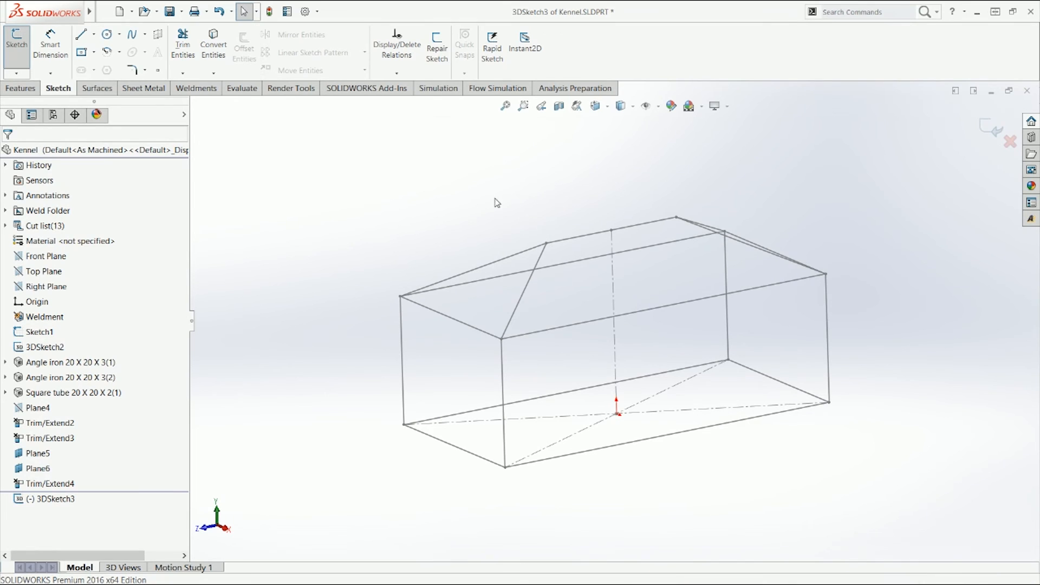
pyautogui.click(94, 34)
pyautogui.click(102, 44)
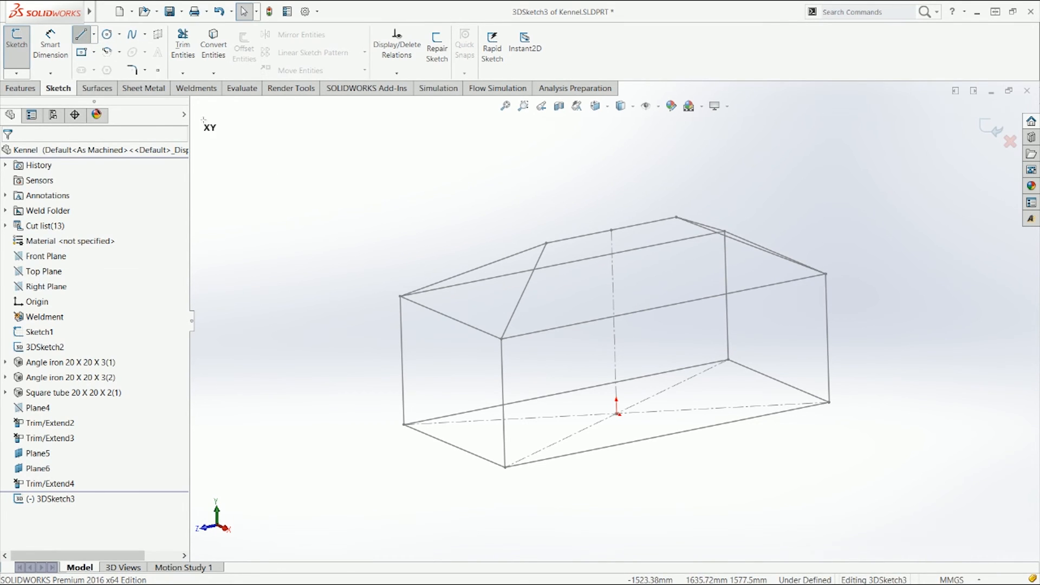
pyautogui.moveTo(444, 208); pyautogui.dragTo(459, 222, button='middle')
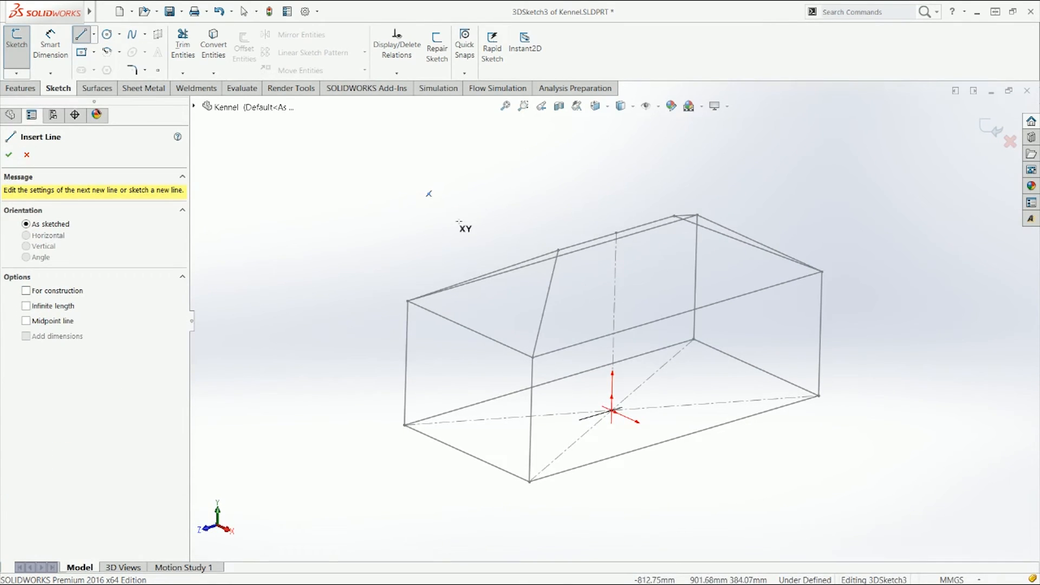
pyautogui.press('Tab')
pyautogui.press('Tab')
pyautogui.press('Tab')
pyautogui.press('Tab')
pyautogui.press('Tab')
pyautogui.press('Tab')
pyautogui.press('Tab')
pyautogui.press('Tab')
pyautogui.press('Tab')
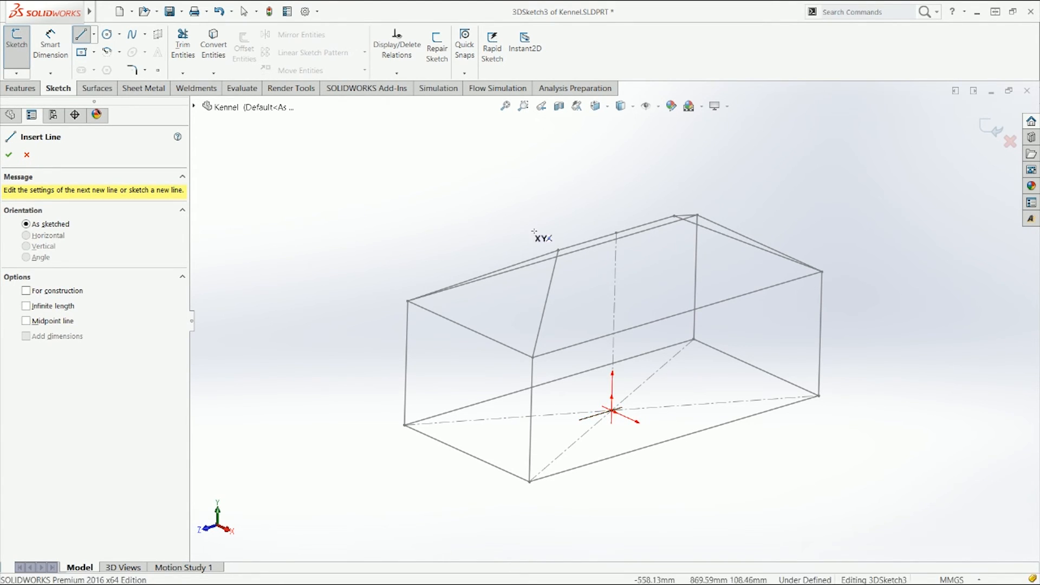
# Sketch a closed four-line rectangle across the kennel between the eave and base lines, 1000 mm wide and 700 mm high.
pyautogui.click(596, 245)
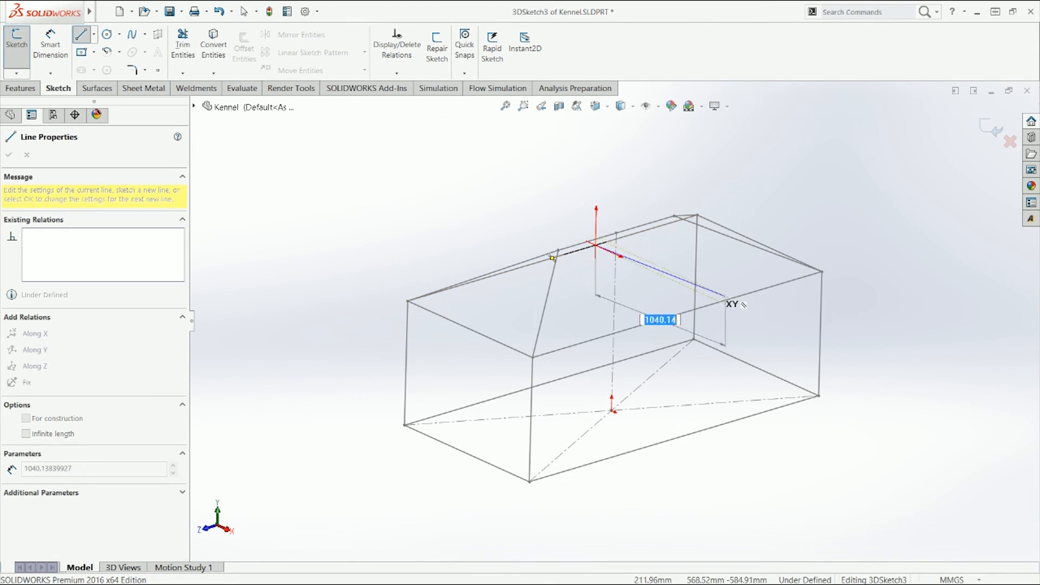
pyautogui.click(721, 302)
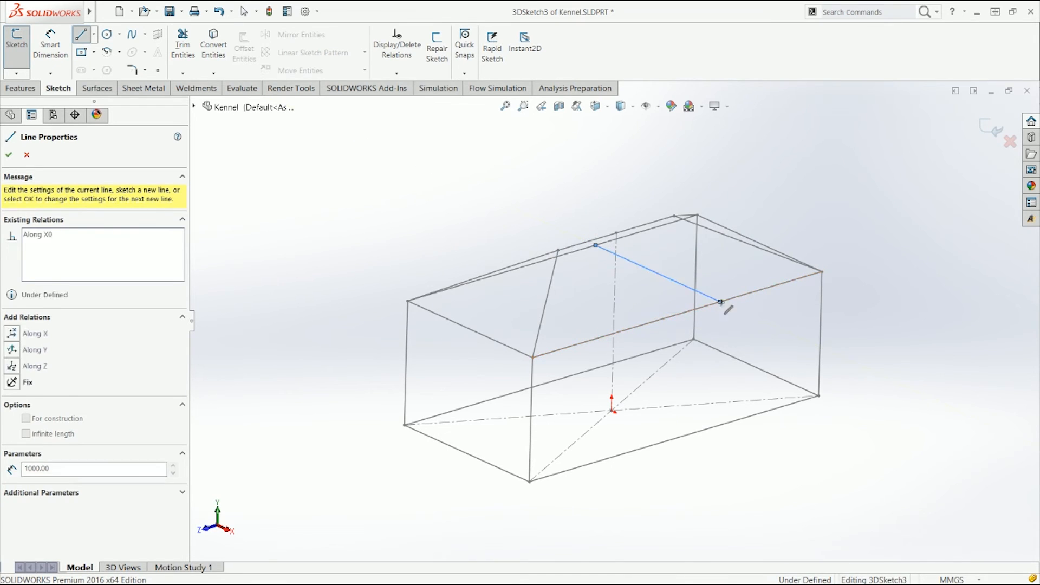
pyautogui.click(718, 427)
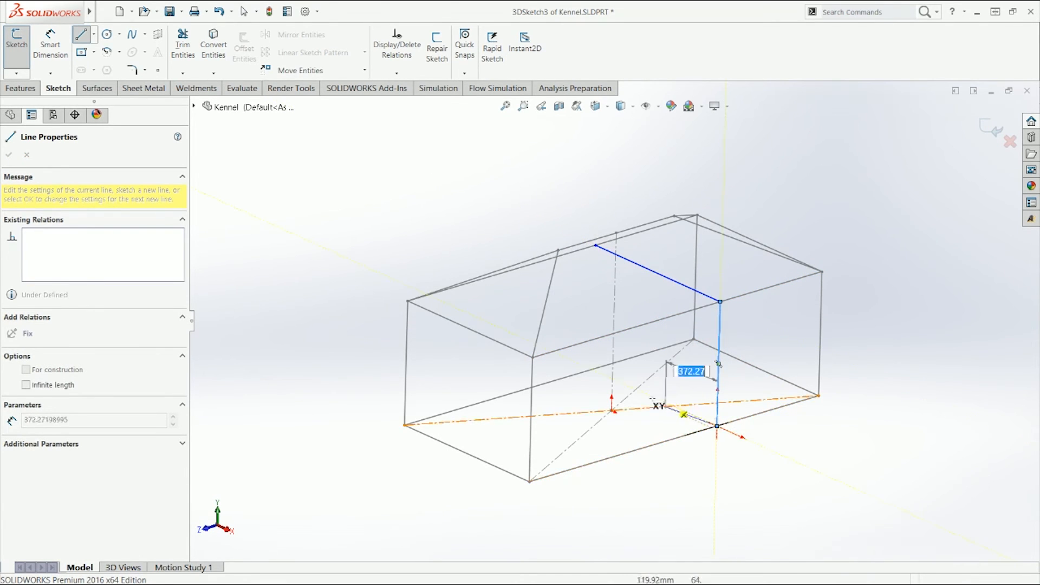
pyautogui.click(593, 369)
pyautogui.click(596, 246)
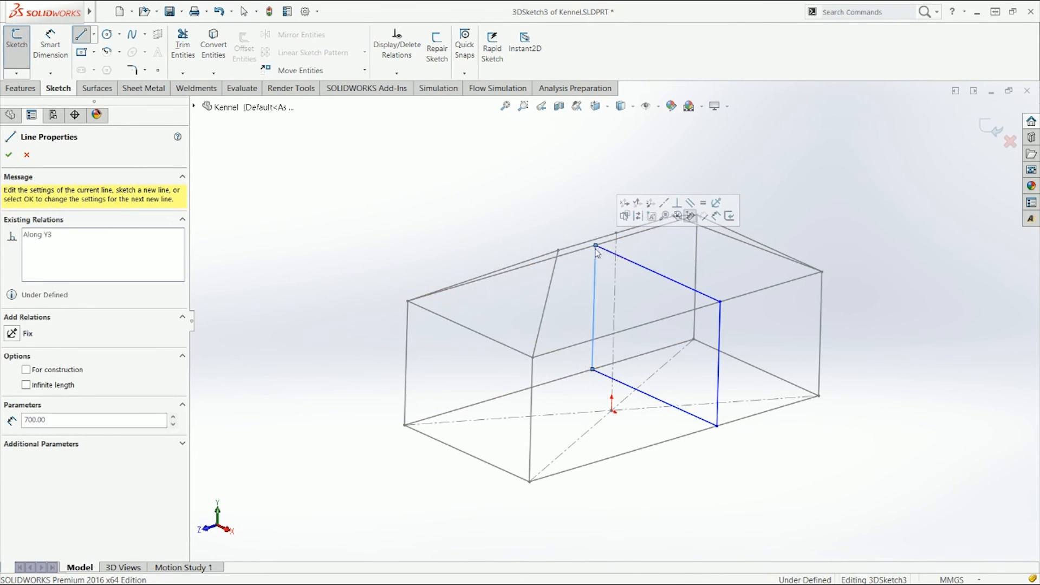
pyautogui.press('Escape')
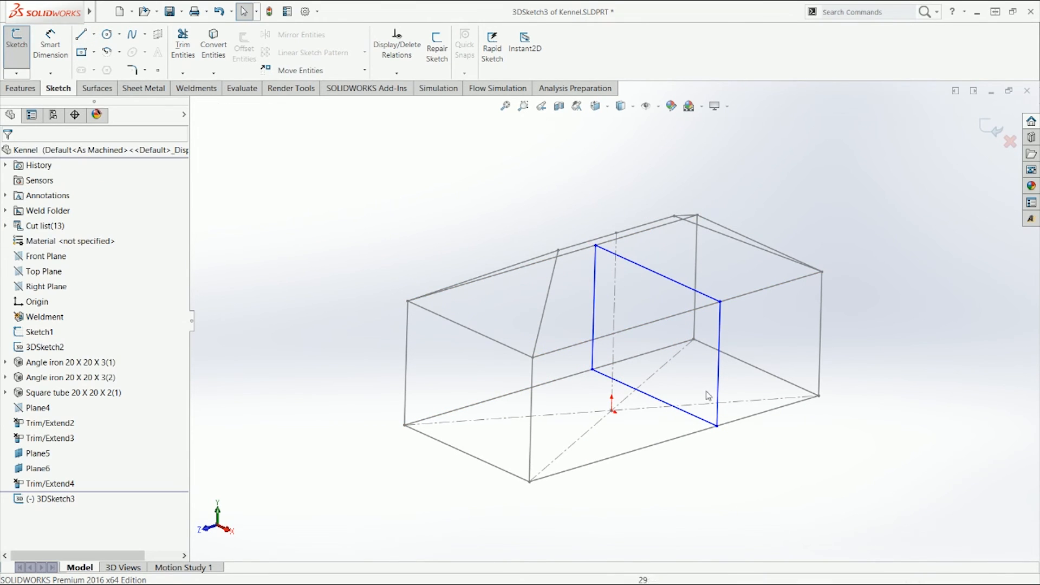
# Sketch three end-to-end lines along Z from the front eave's midpoint through the rectangle's upper-edge midpoint to the rear eave's midpoint, the first about 674 mm long.
pyautogui.moveTo(608, 304)
pyautogui.mouseDown(button='middle')
pyautogui.moveTo(564, 242)
pyautogui.moveTo(540, 244)
pyautogui.moveTo(585, 281)
pyautogui.moveTo(596, 306)
pyautogui.mouseUp(button='middle')
pyautogui.moveTo(705, 277)
pyautogui.mouseDown(button='middle')
pyautogui.moveTo(697, 251)
pyautogui.moveTo(698, 265)
pyautogui.mouseUp(button='middle')
pyautogui.press('l')
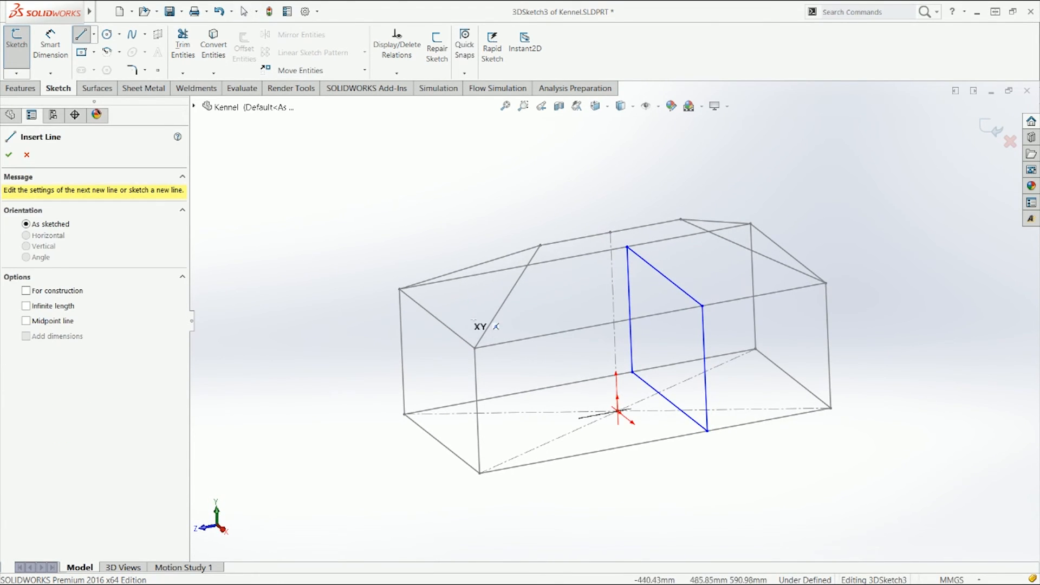
pyautogui.click(437, 319)
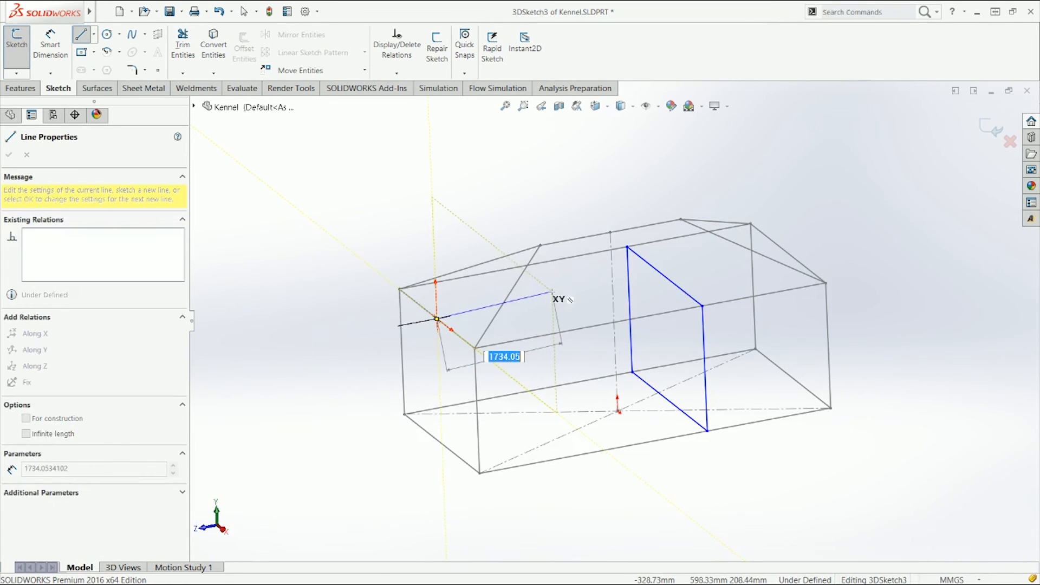
pyautogui.press('Tab')
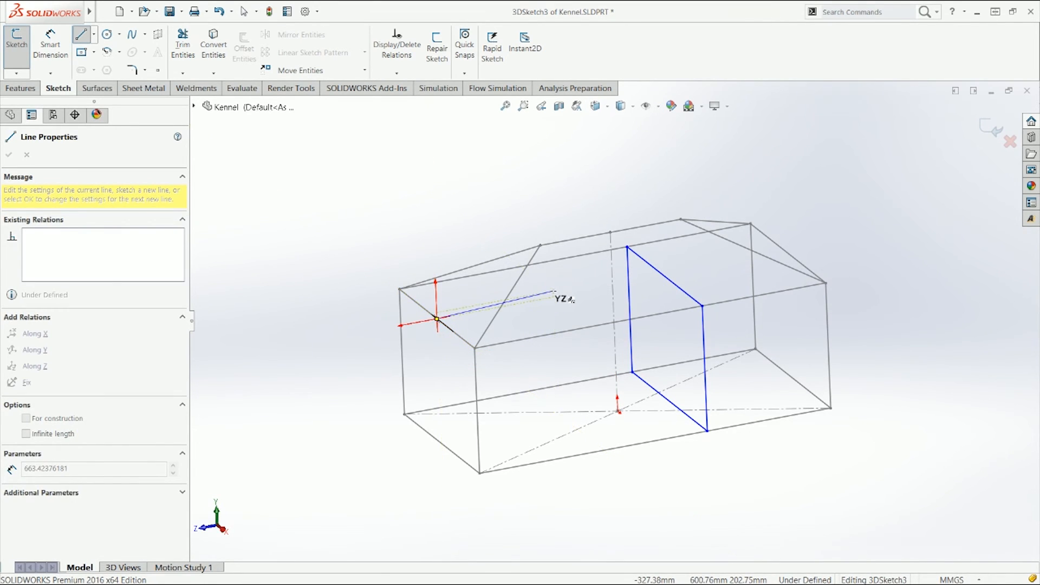
pyautogui.click(555, 296)
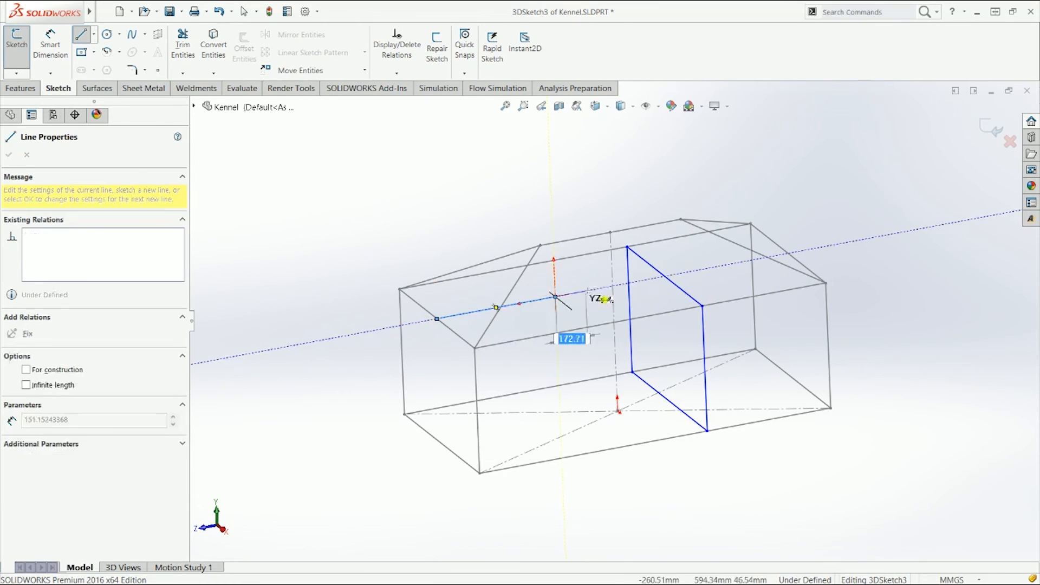
pyautogui.click(665, 276)
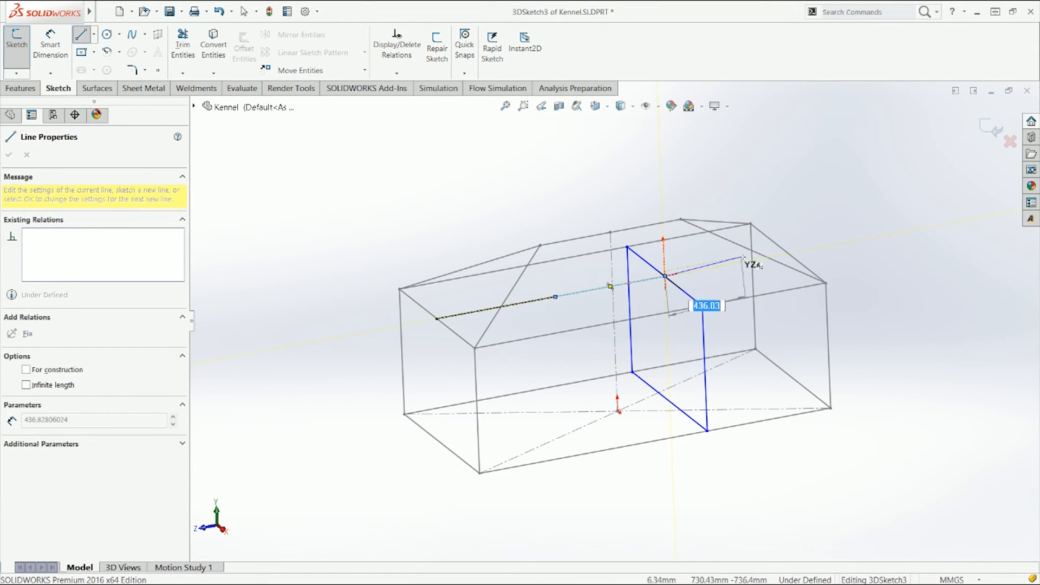
pyautogui.click(789, 253)
pyautogui.press('Escape')
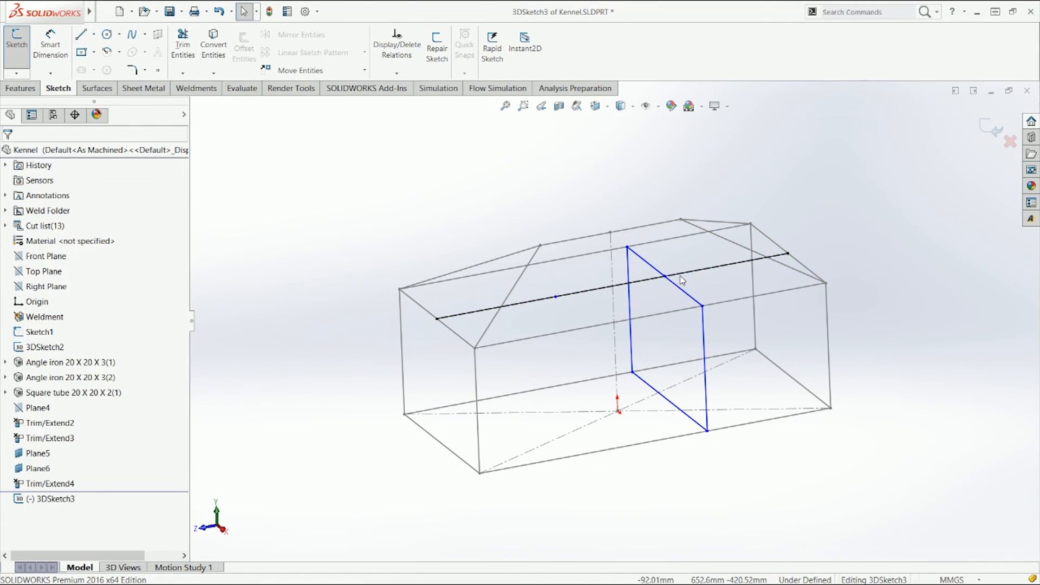
# Make the three lengthwise lines equal in length and convert them to construction geometry.
pyautogui.click(541, 299)
pyautogui.click(591, 290)
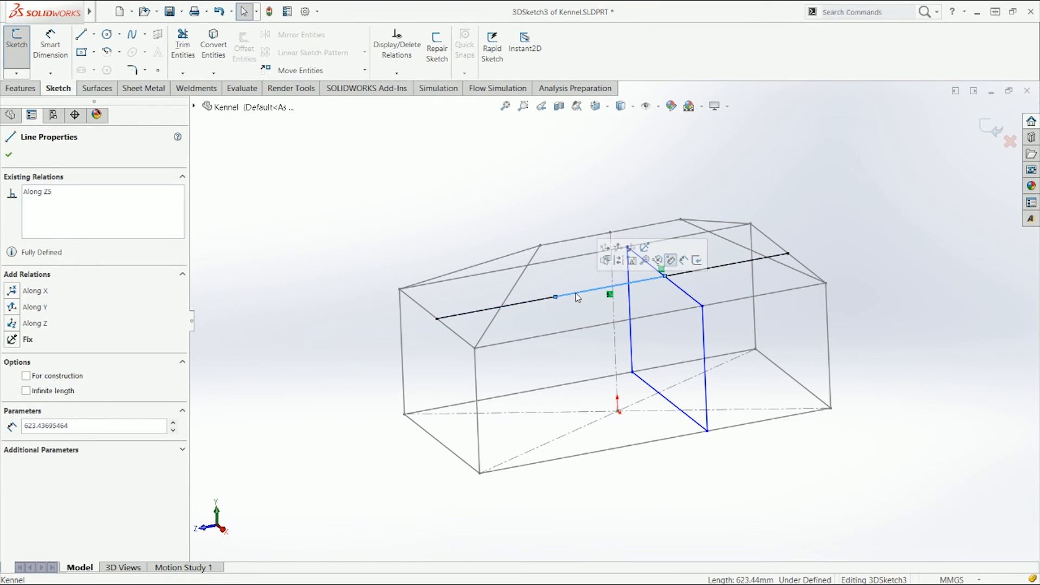
pyautogui.click(540, 301)
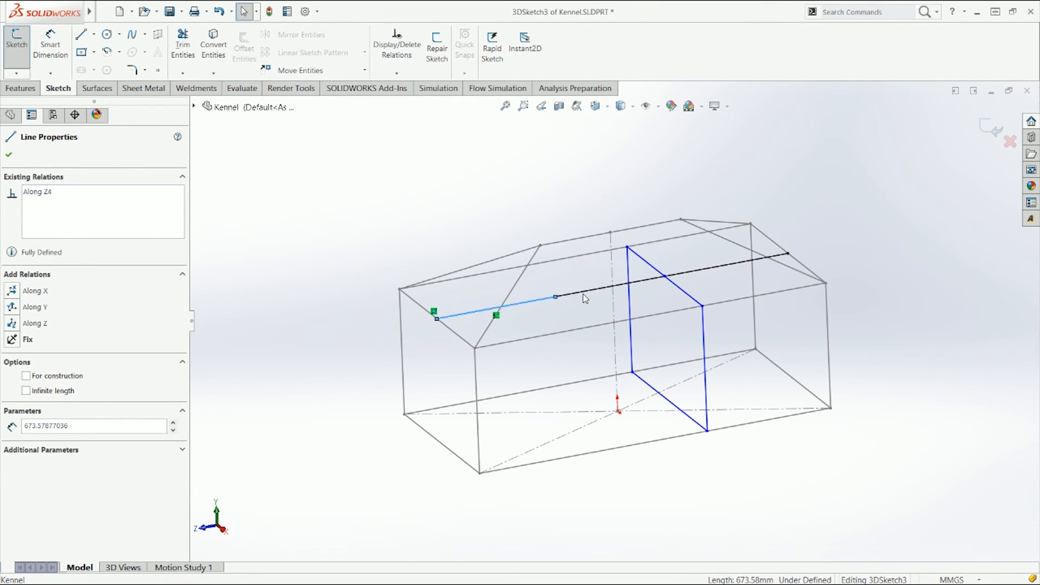
pyautogui.keyDown('ctrl'); pyautogui.click(582, 293); pyautogui.keyUp('ctrl')
pyautogui.keyDown('ctrl'); pyautogui.click(683, 276); pyautogui.keyUp('ctrl')
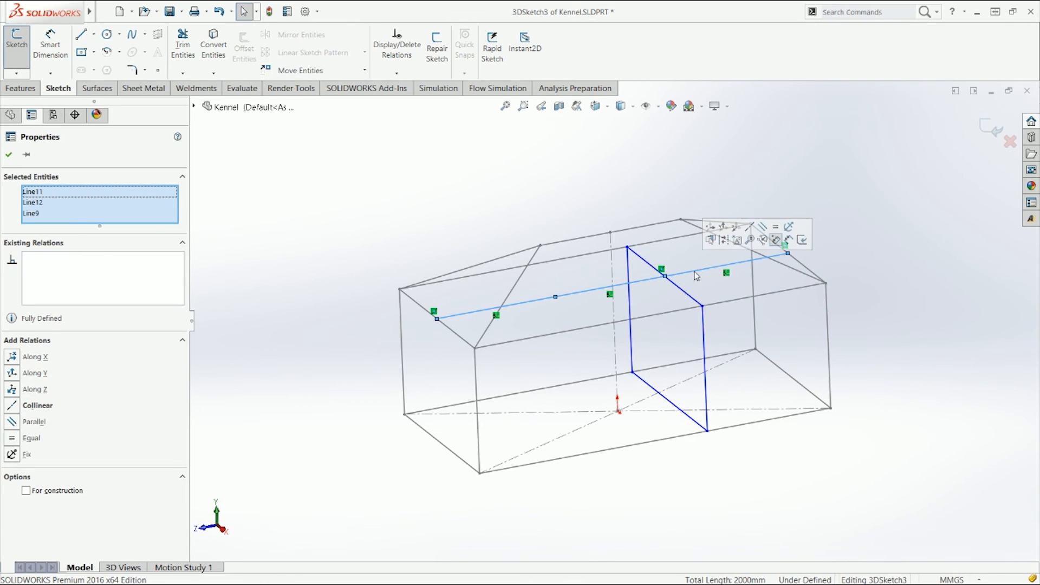
pyautogui.click(777, 230)
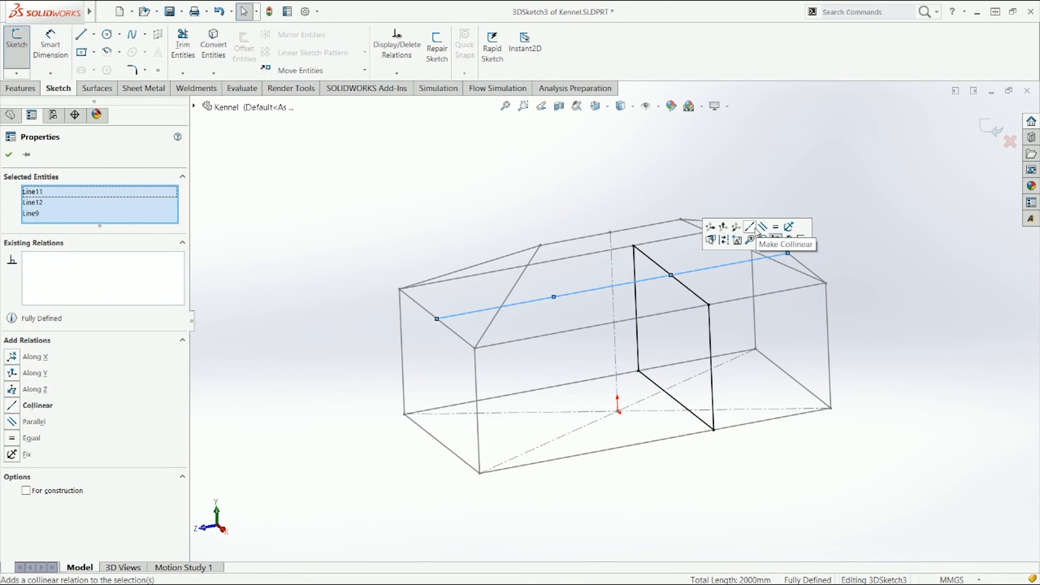
pyautogui.click(725, 241)
pyautogui.click(802, 265)
# Check the lengths and relations of the construction segments, the kennel's long base line length, and the partition rectangle's position.
pyautogui.moveTo(832, 260)
pyautogui.mouseDown(button='middle')
pyautogui.moveTo(826, 298)
pyautogui.moveTo(828, 271)
pyautogui.moveTo(891, 223)
pyautogui.moveTo(921, 225)
pyautogui.moveTo(870, 276)
pyautogui.moveTo(746, 290)
pyautogui.mouseUp(button='middle')
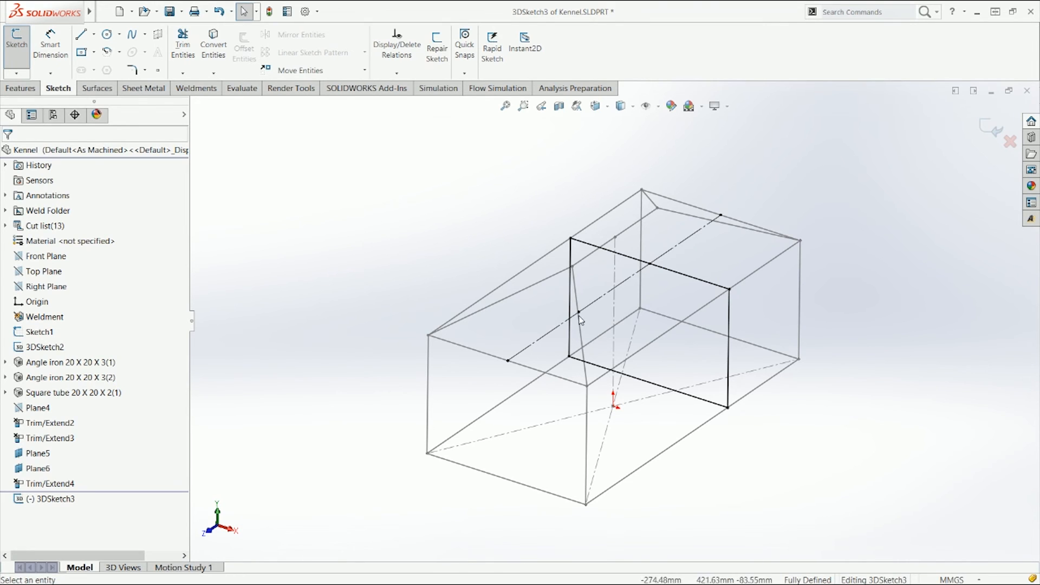
pyautogui.click(563, 321)
pyautogui.click(595, 301)
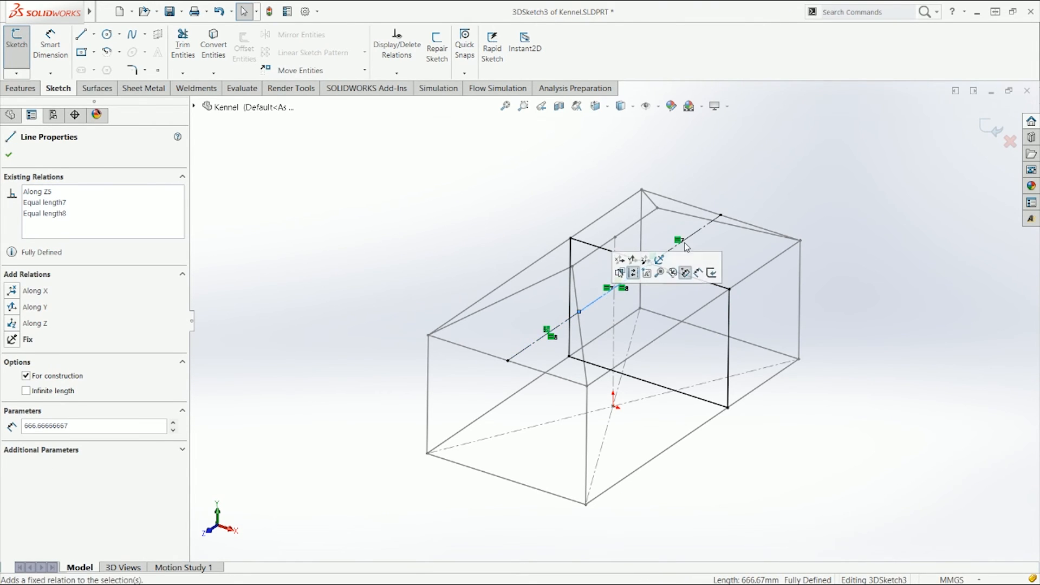
pyautogui.click(694, 233)
pyautogui.click(724, 247)
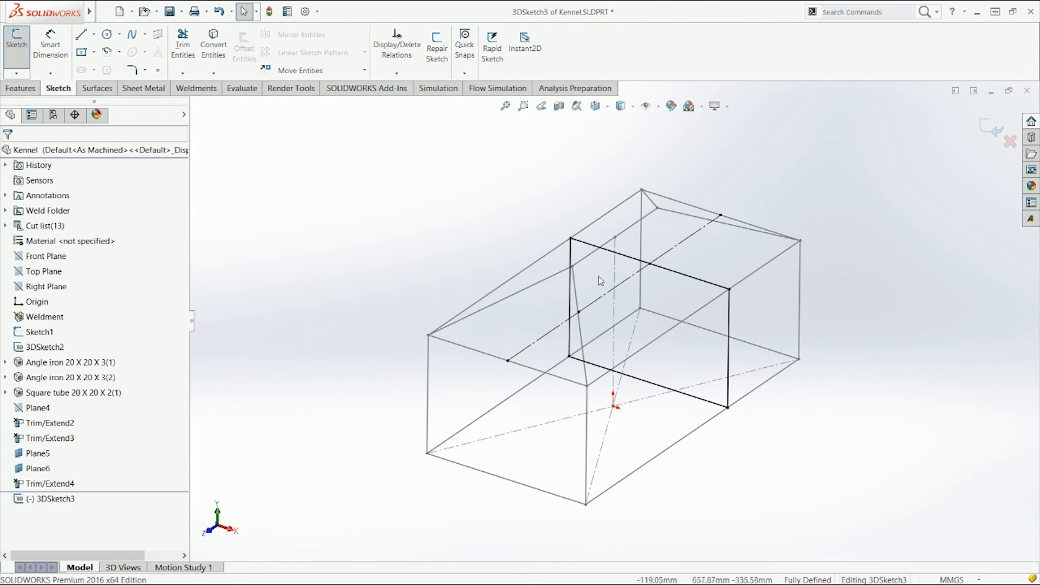
pyautogui.click(515, 396)
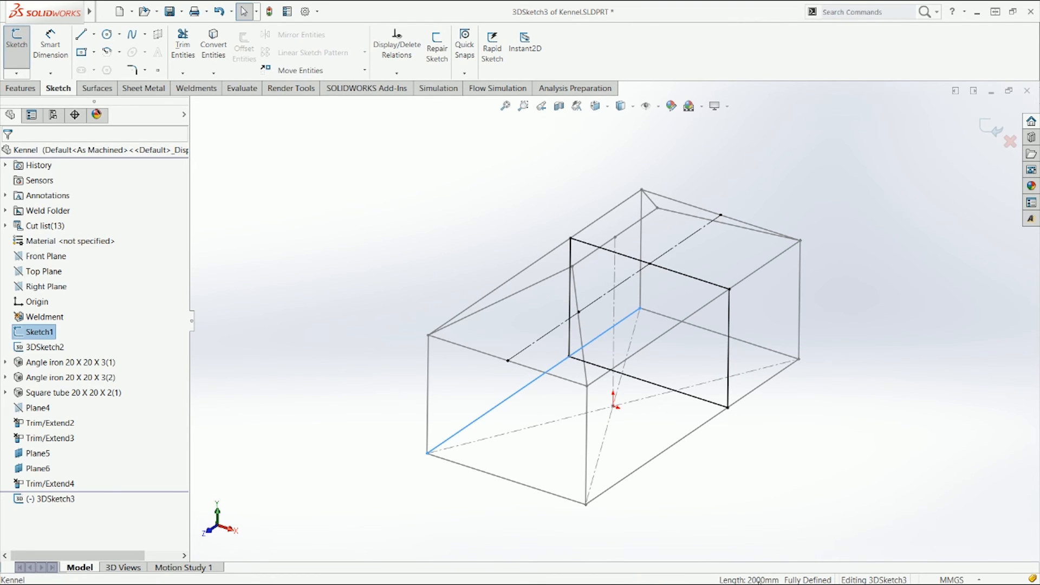
pyautogui.click(785, 465)
pyautogui.moveTo(567, 341); pyautogui.dragTo(758, 271, button='middle')
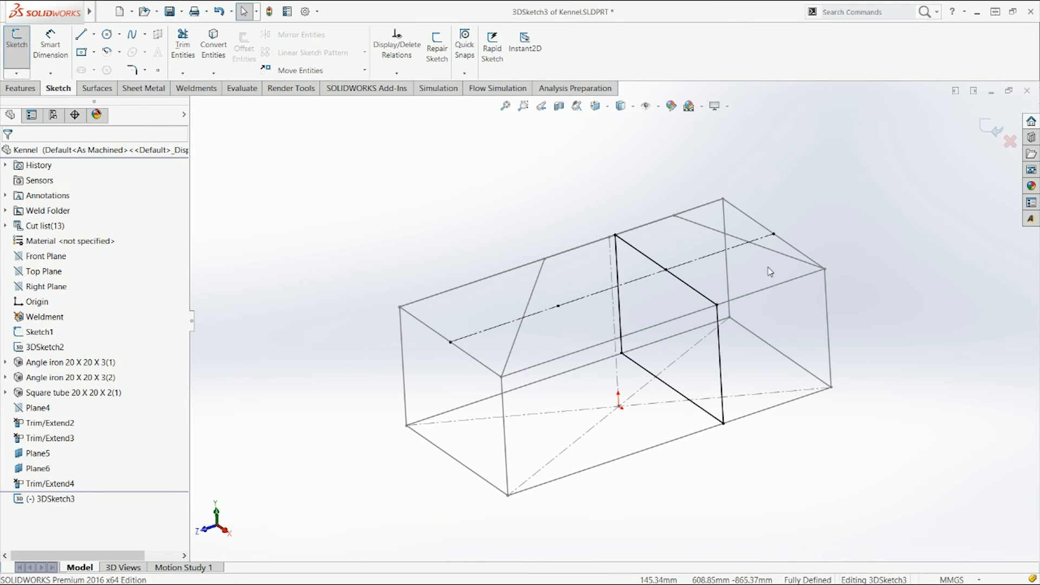
pyautogui.moveTo(767, 266); pyautogui.dragTo(778, 278, button='middle')
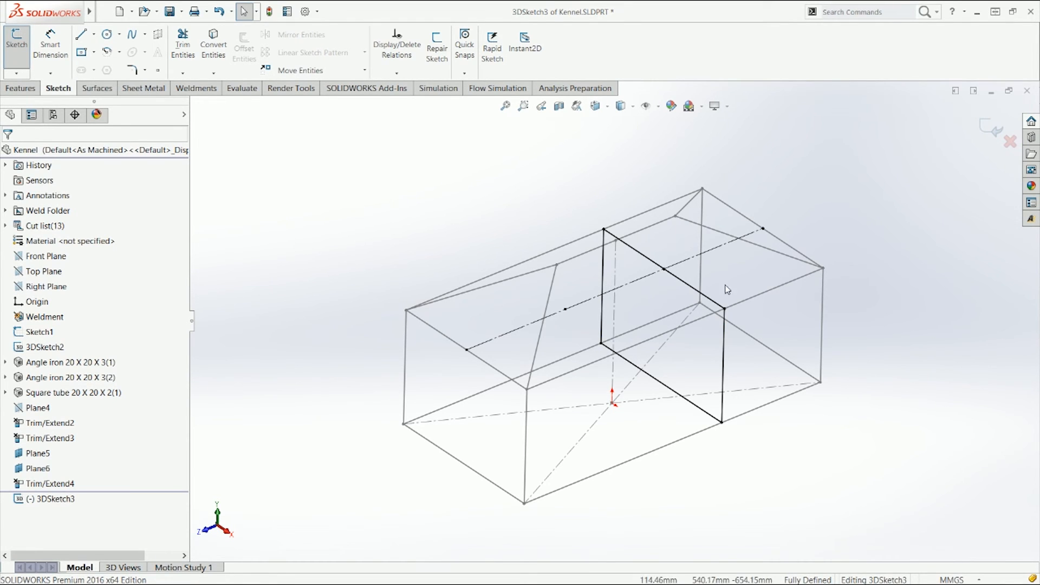
pyautogui.click(680, 263)
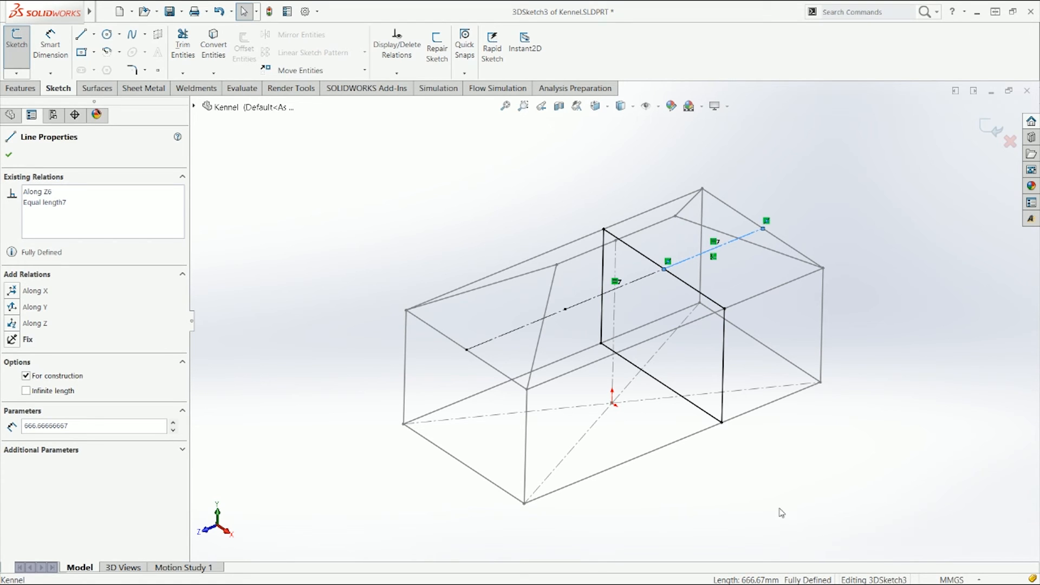
pyautogui.click(795, 498)
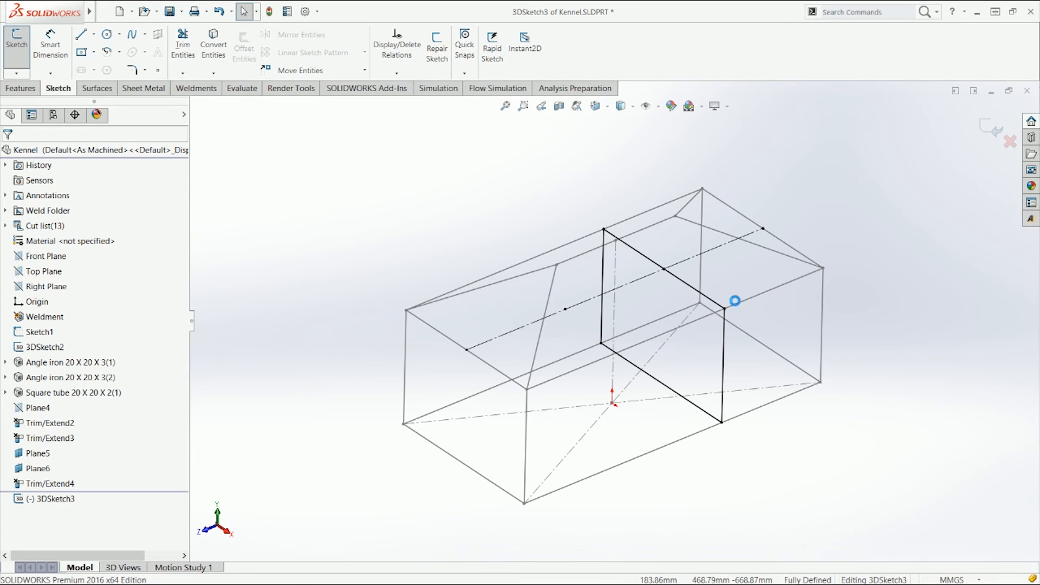
pyautogui.moveTo(674, 279)
pyautogui.mouseDown(button='middle')
pyautogui.moveTo(661, 234)
pyautogui.moveTo(666, 265)
pyautogui.mouseUp(button='middle')
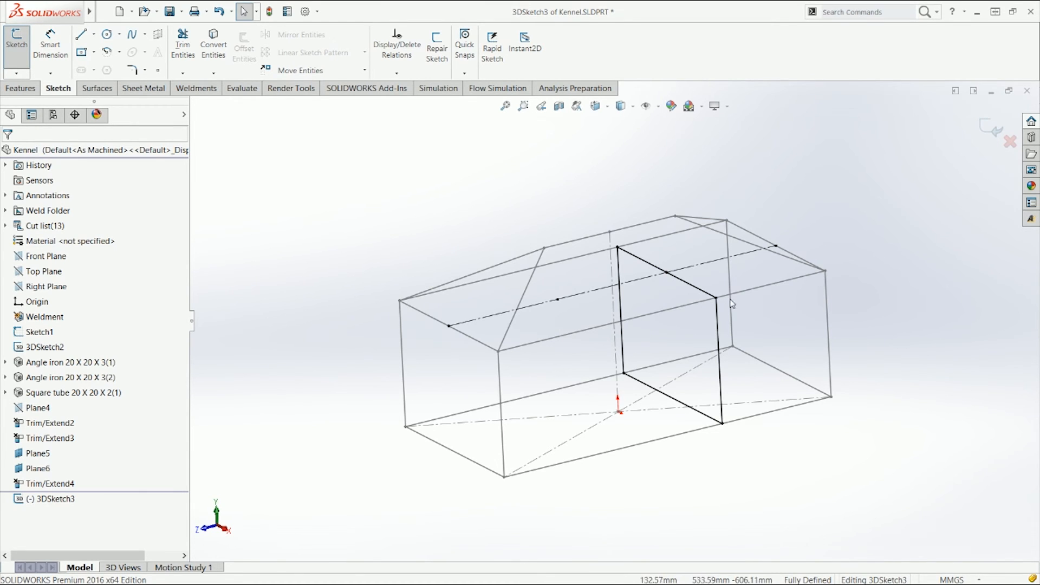
pyautogui.click(719, 265)
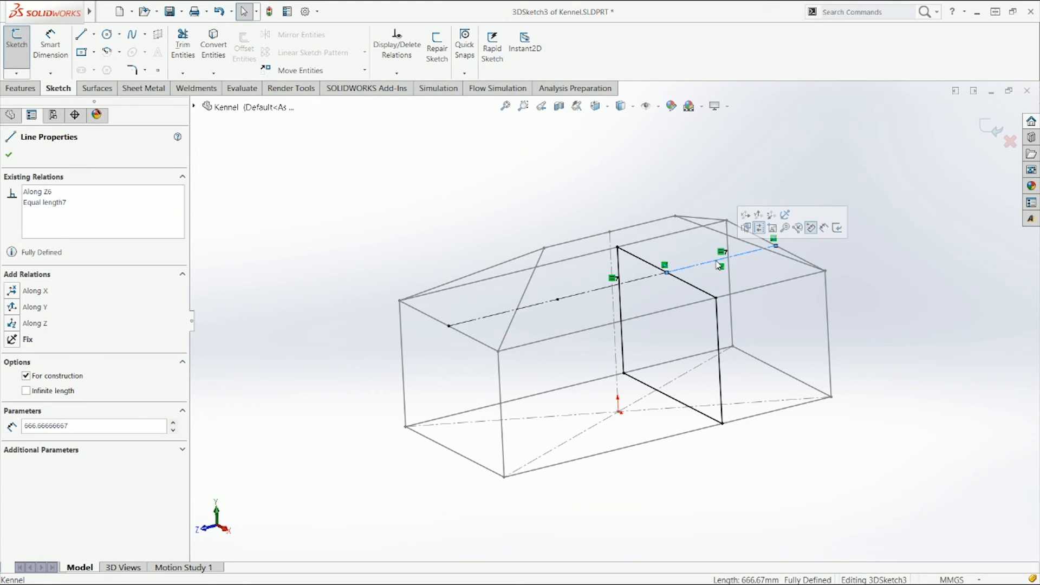
pyautogui.click(699, 291)
pyautogui.click(730, 368)
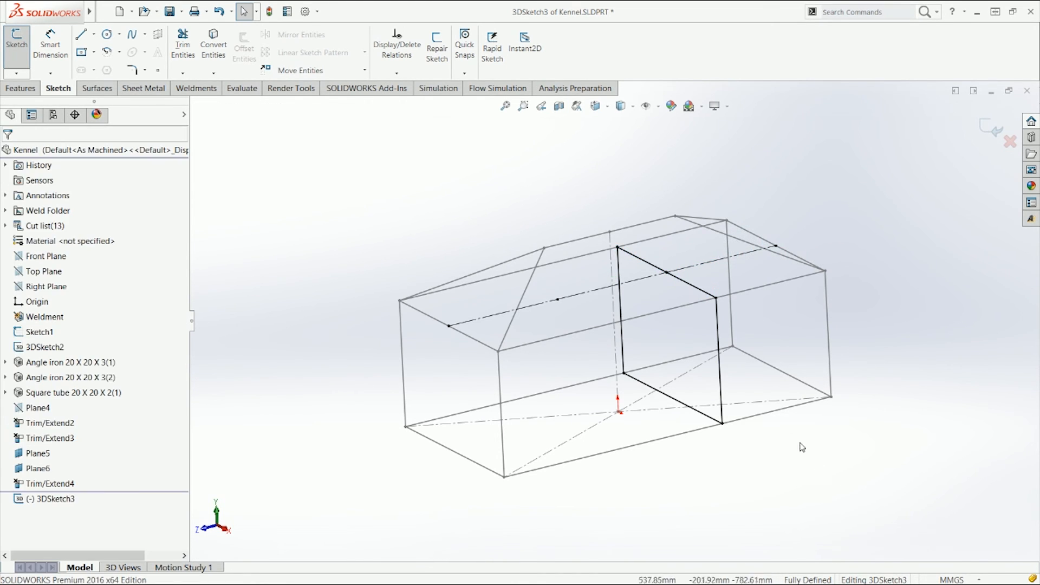
# Exit the 3D sketch, keeping the partition rectangle and its construction lines.
pyautogui.moveTo(730, 368)
pyautogui.mouseDown(button='middle')
pyautogui.moveTo(622, 354)
pyautogui.moveTo(488, 440)
pyautogui.moveTo(553, 399)
pyautogui.mouseUp(button='middle')
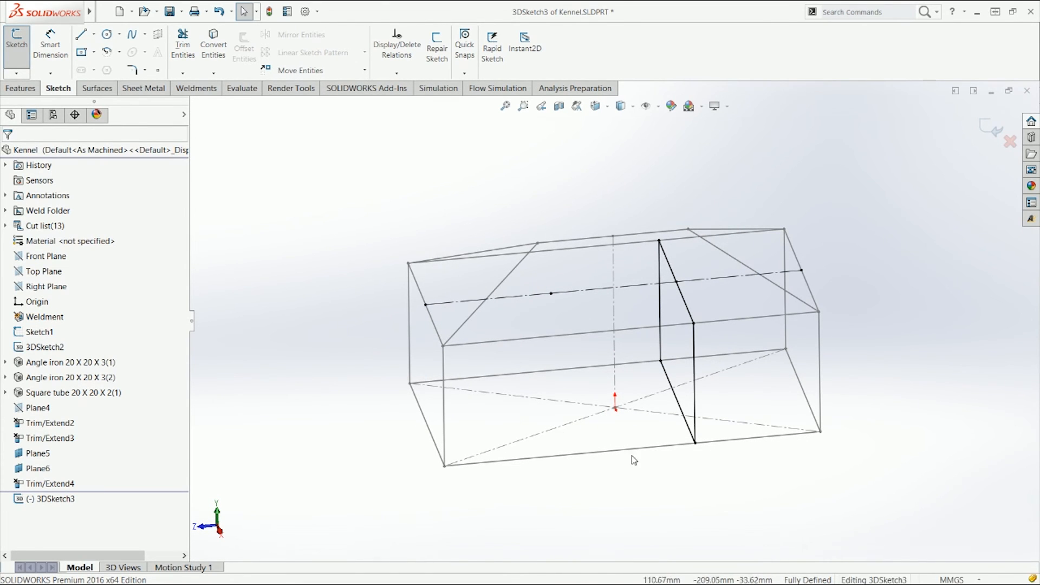
pyautogui.moveTo(650, 473)
pyautogui.mouseDown(button='middle')
pyautogui.moveTo(683, 345)
pyautogui.moveTo(585, 403)
pyautogui.mouseUp(button='middle')
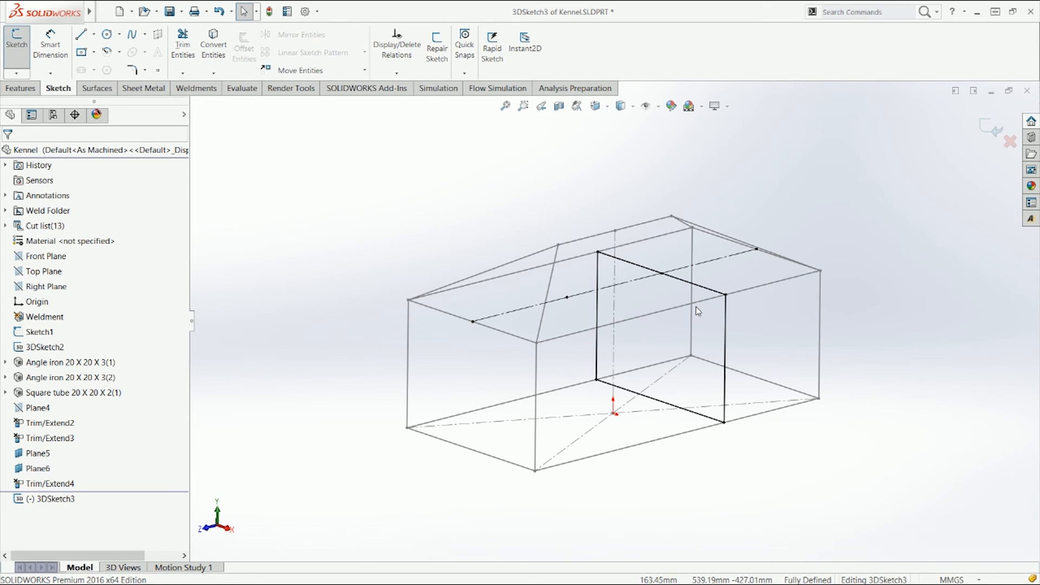
pyautogui.moveTo(726, 351); pyautogui.dragTo(707, 314, button='middle')
pyautogui.moveTo(706, 314); pyautogui.dragTo(723, 345, button='middle')
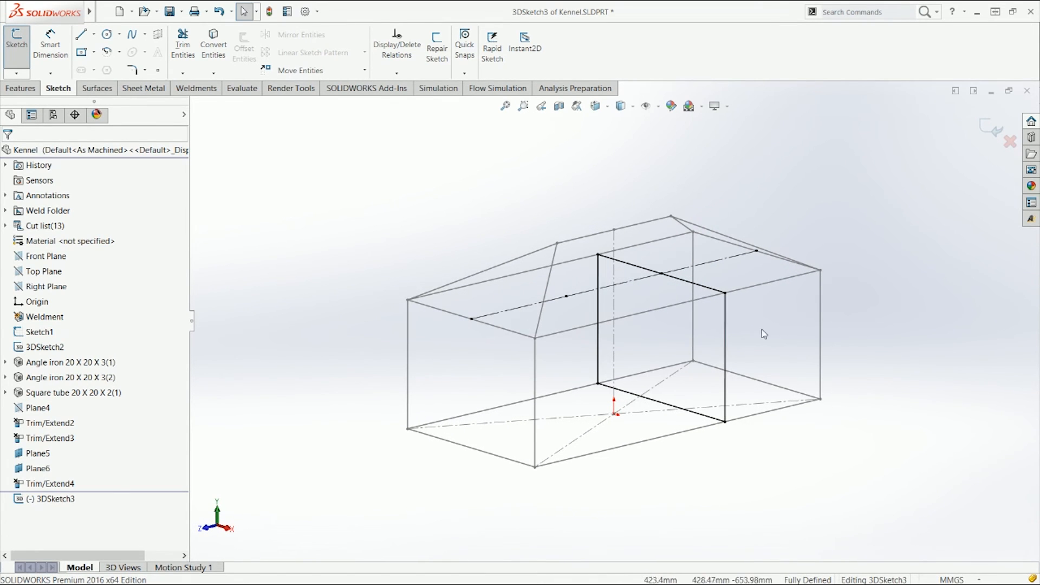
pyautogui.click(988, 126)
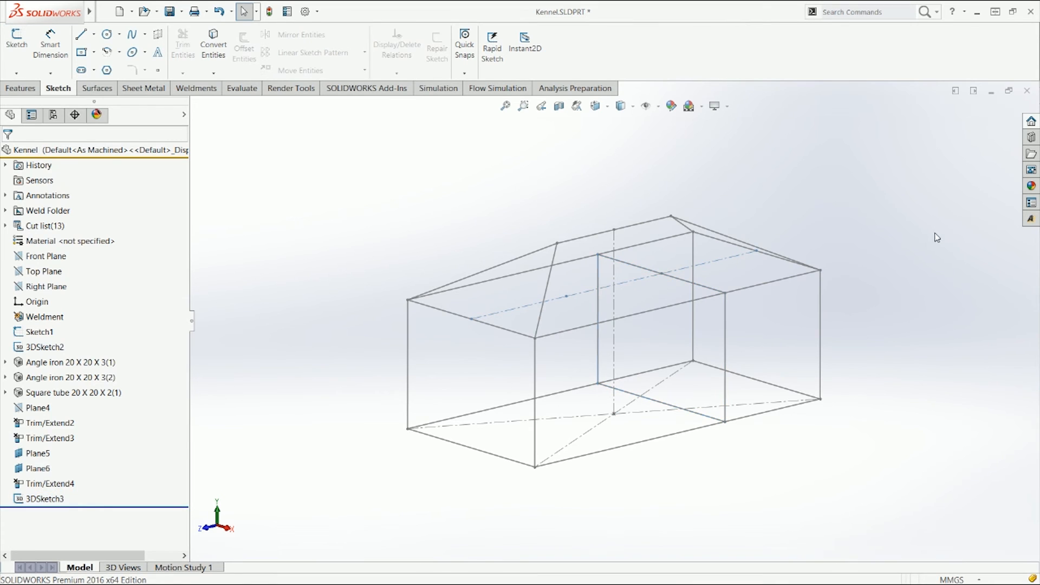
pyautogui.click(59, 362)
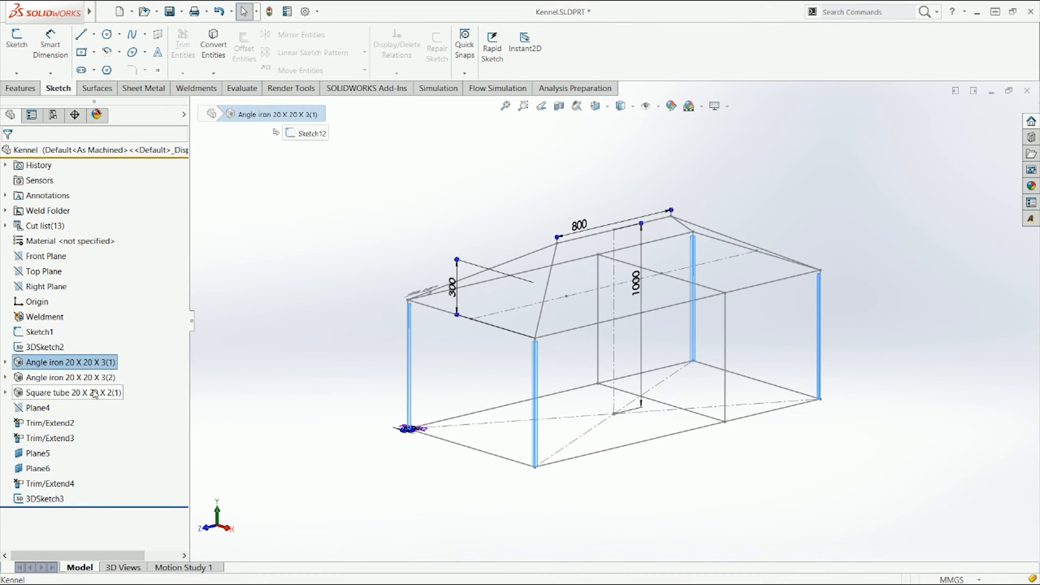
pyautogui.keyDown('shift'); pyautogui.click(98, 390); pyautogui.keyUp('shift')
pyautogui.click(154, 371)
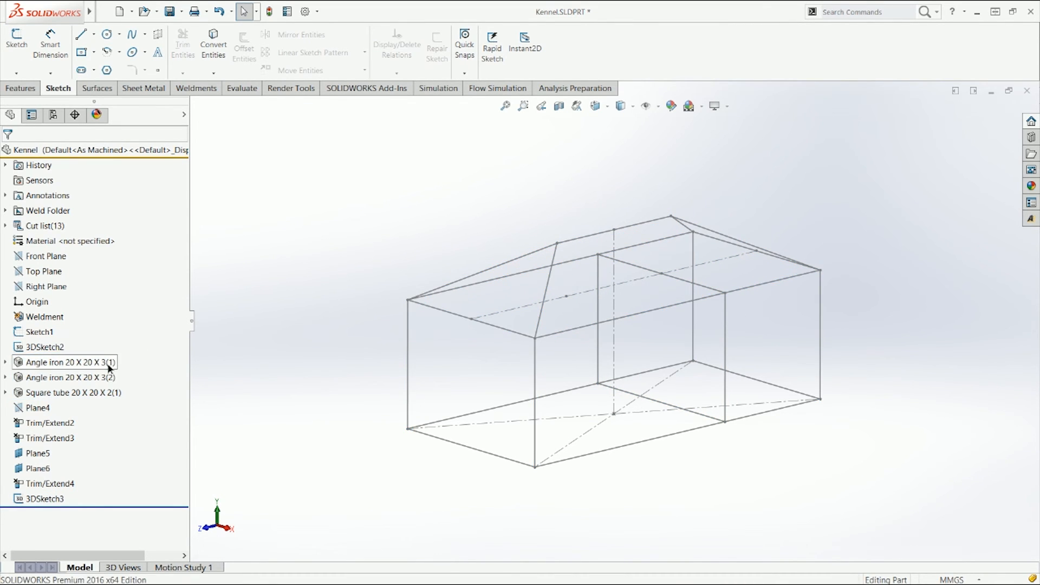
pyautogui.click(109, 363)
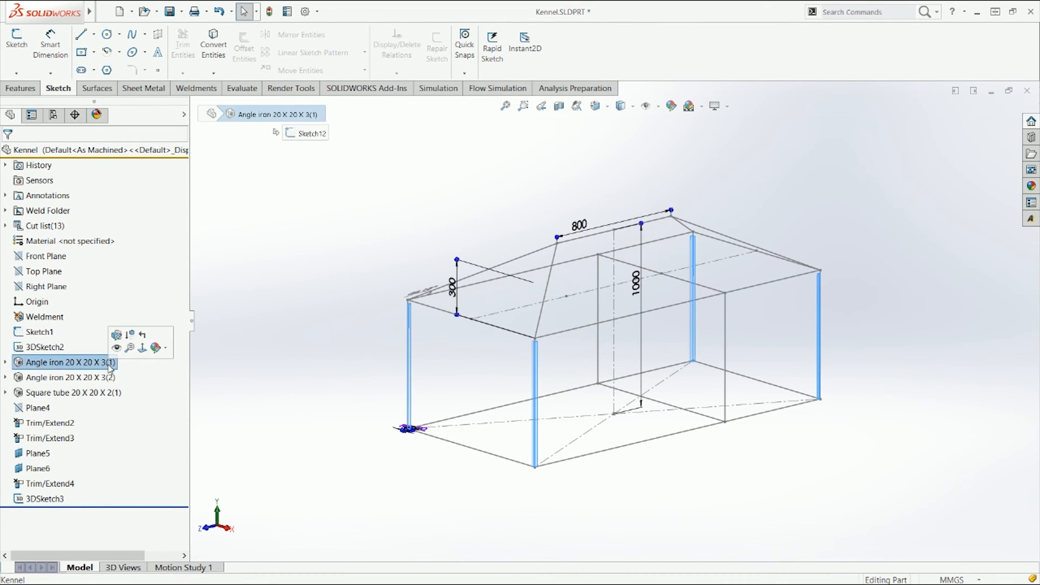
pyautogui.keyDown('shift'); pyautogui.click(104, 392); pyautogui.keyUp('shift')
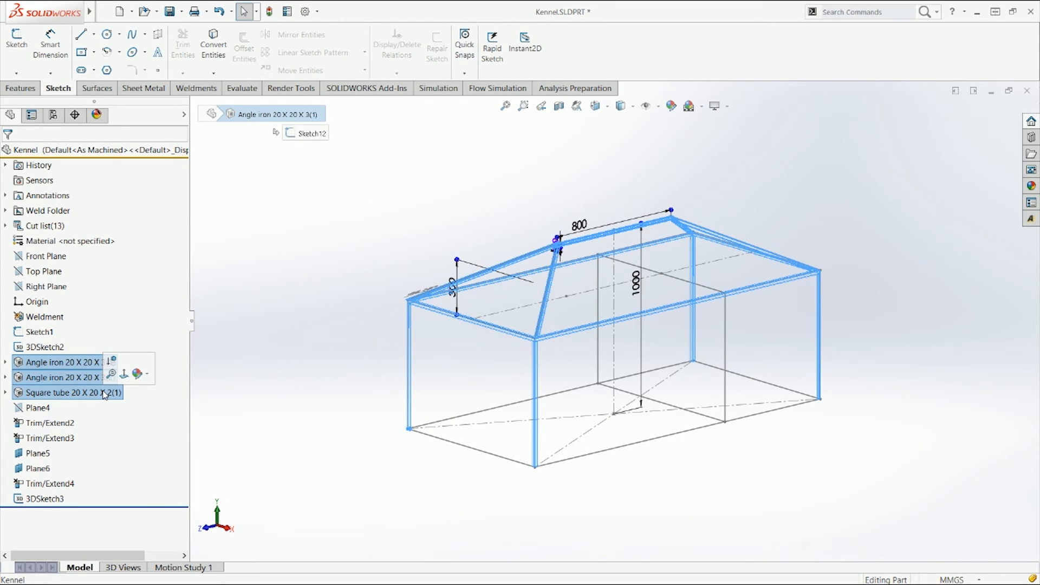
pyautogui.rightClick(88, 363)
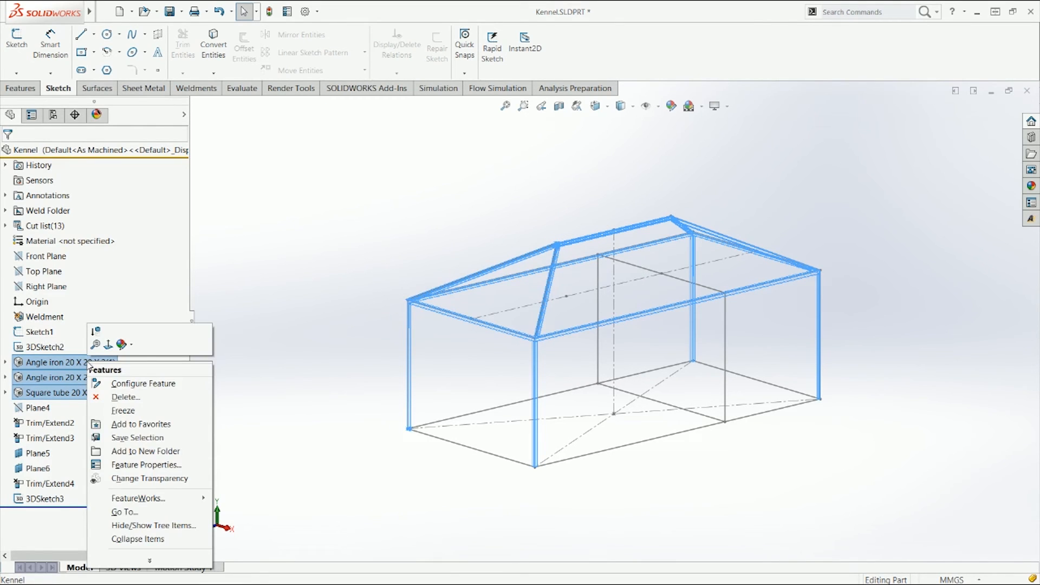
pyautogui.click(139, 481)
# Show the two hidden 20 X 20 X 3 angle iron features and the 20 X 20 X 2 square tube again.
pyautogui.click(55, 361)
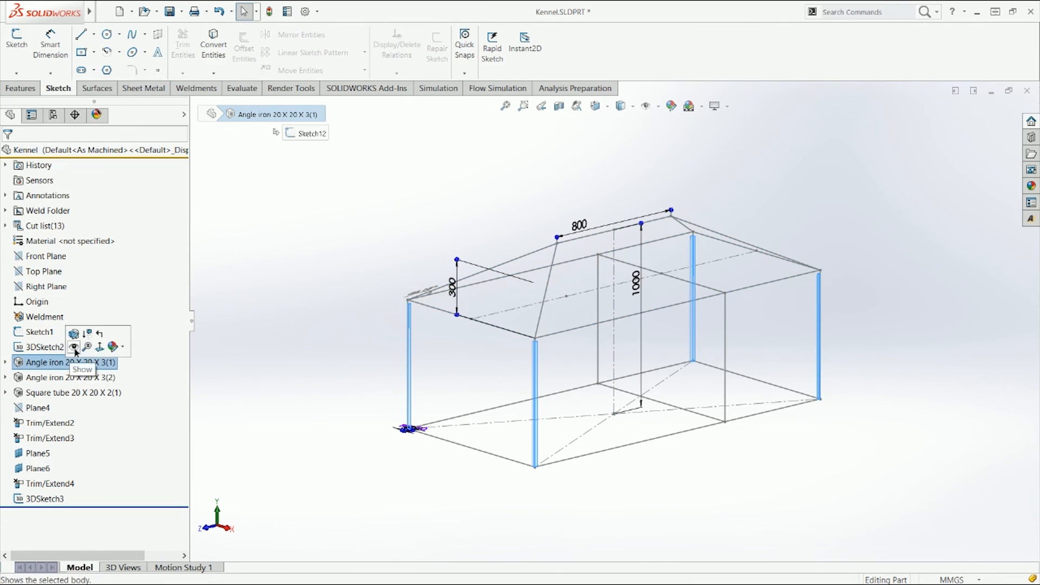
pyautogui.click(75, 350)
pyautogui.click(54, 377)
pyautogui.click(92, 363)
pyautogui.click(81, 392)
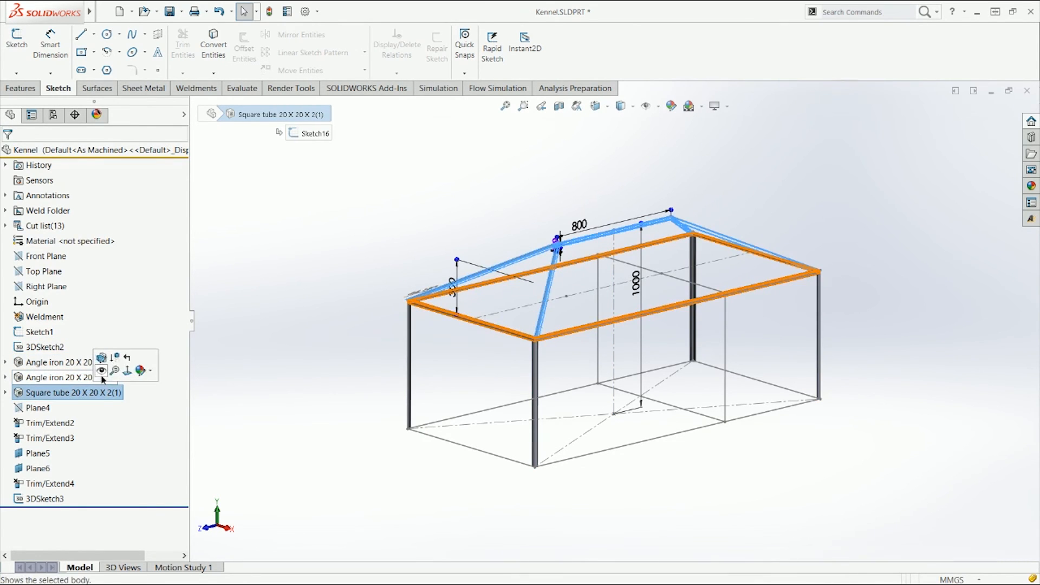
pyautogui.click(101, 371)
pyautogui.moveTo(244, 399); pyautogui.dragTo(318, 416, button='middle')
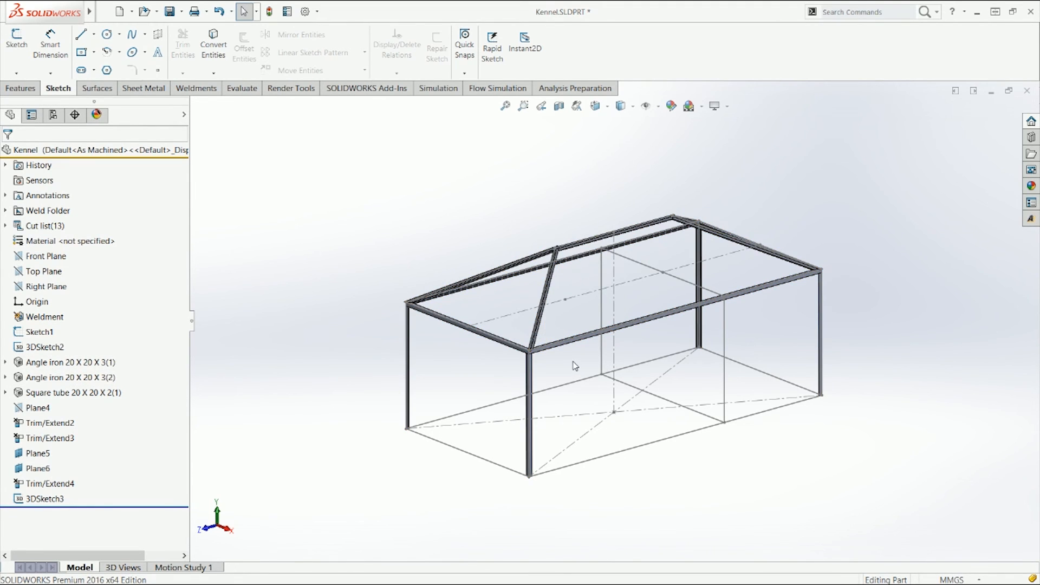
pyautogui.scroll(-5, 575, 366)
pyautogui.scroll(-5, 486, 334)
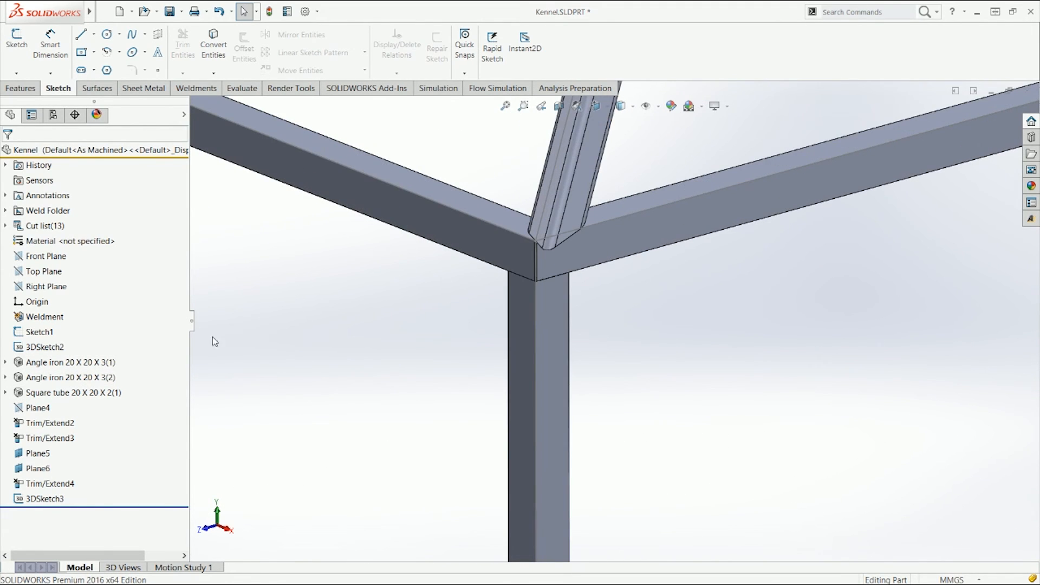
pyautogui.scroll(10, 406, 356)
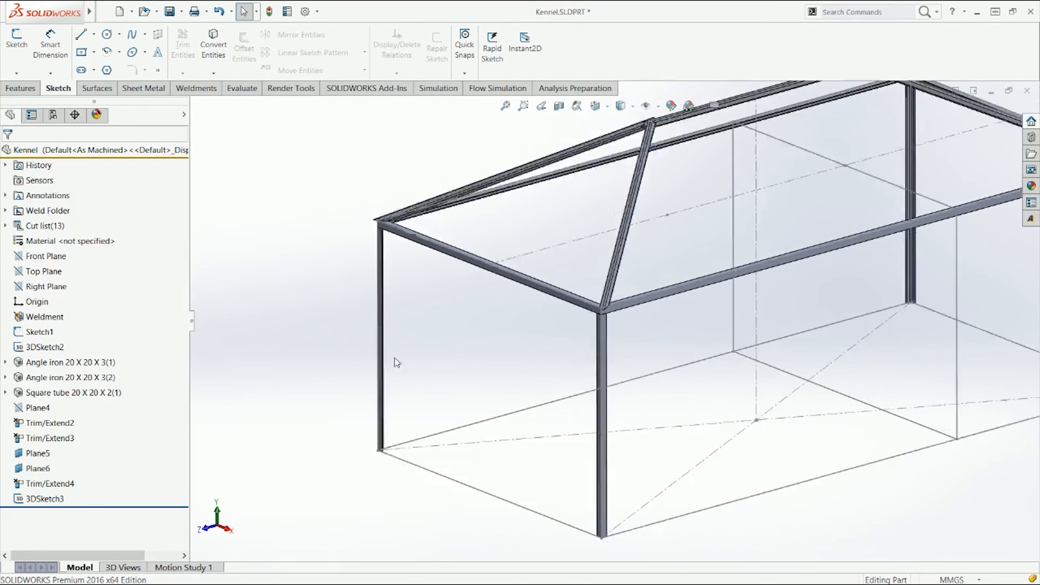
# Hide the Weldments command set and show it again.
pyautogui.click(194, 88)
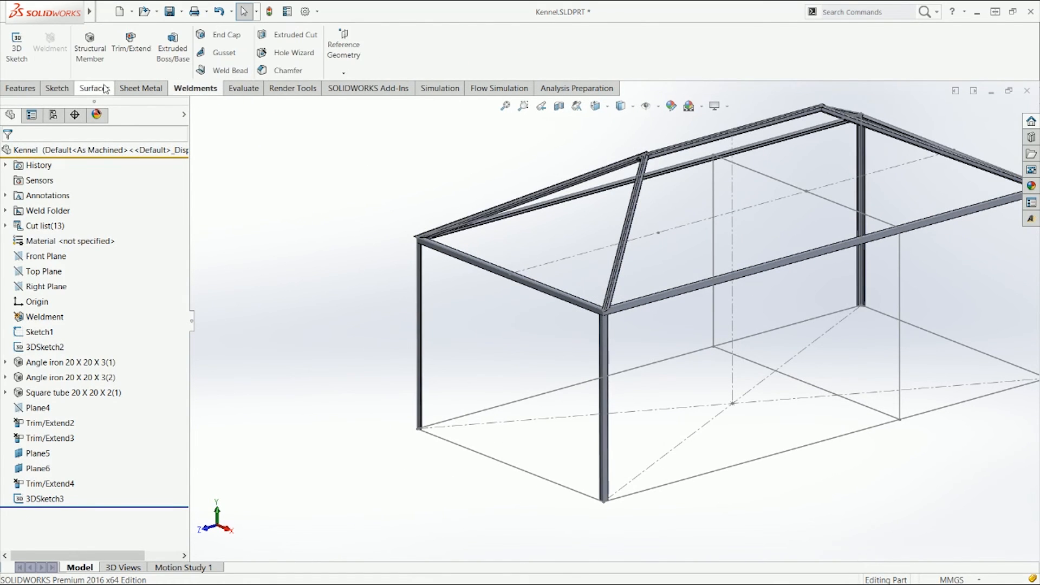
pyautogui.rightClick(206, 90)
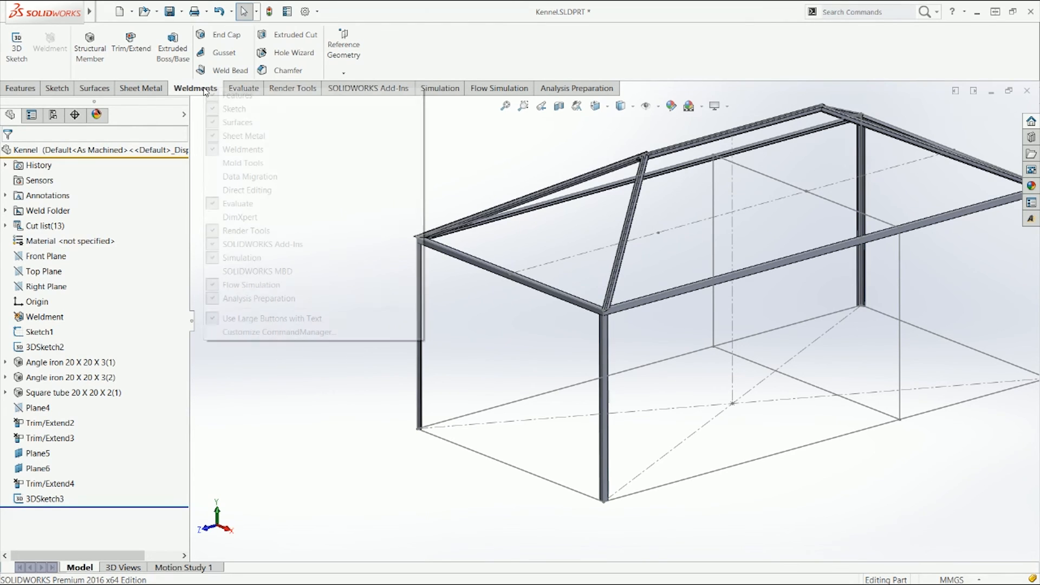
pyautogui.click(246, 152)
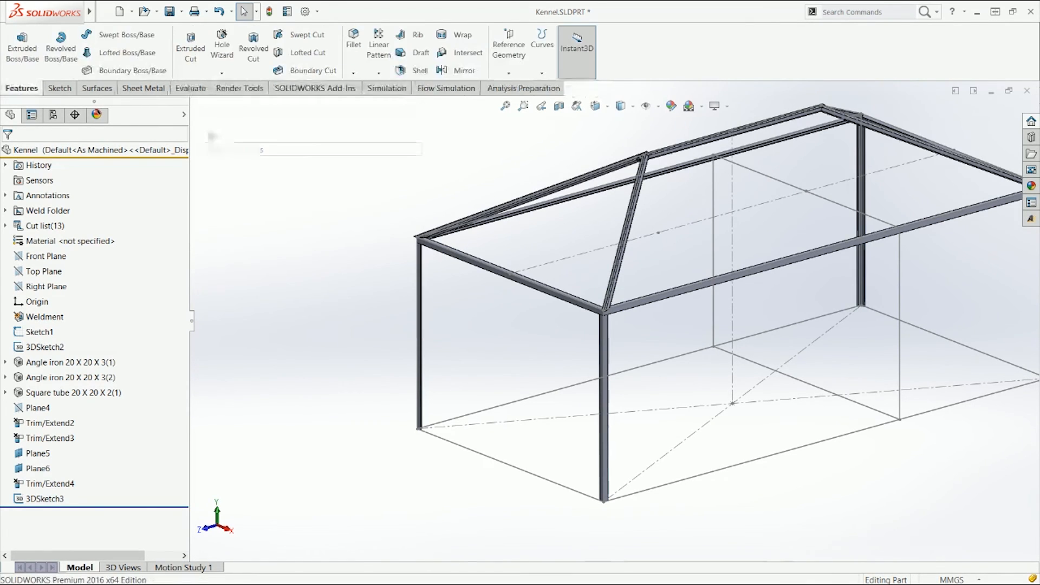
pyautogui.rightClick(207, 92)
pyautogui.click(246, 157)
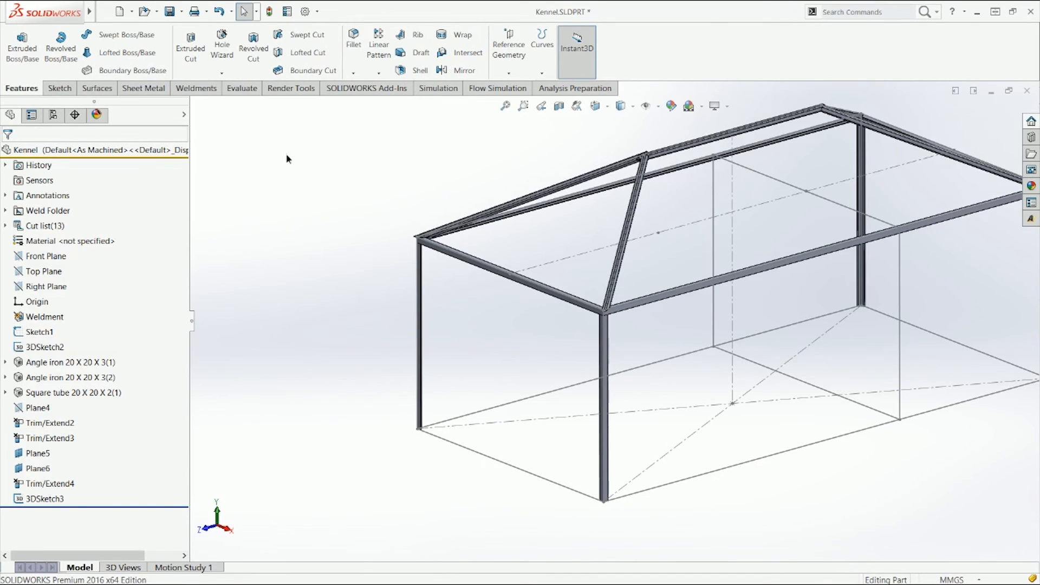
# Start an iso square tube 20 x 20 x 2 structural member along the four lines of the kennel's base rectangle.
pyautogui.click(182, 86)
pyautogui.click(100, 51)
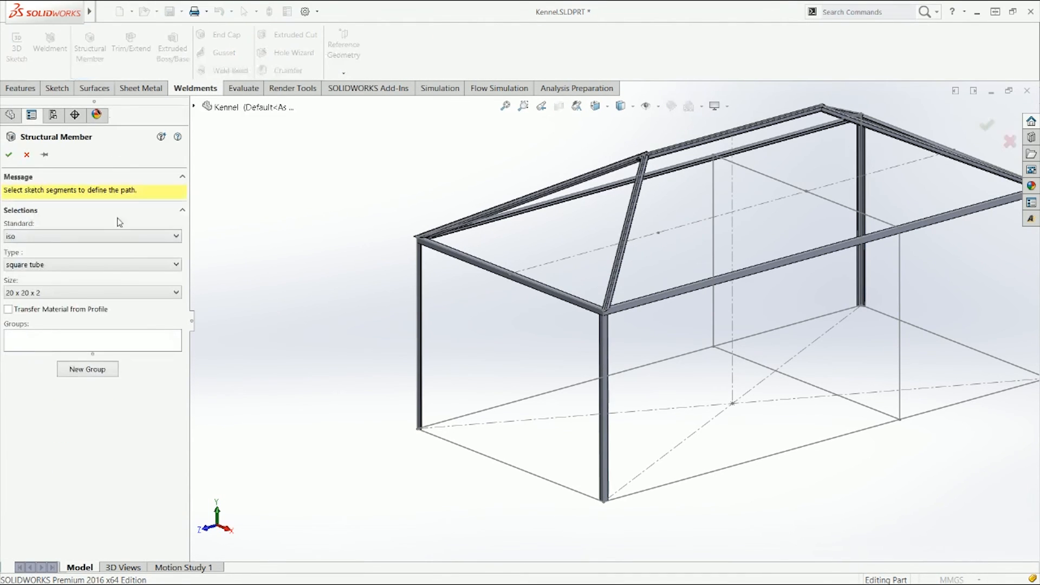
pyautogui.scroll(-10, 457, 263)
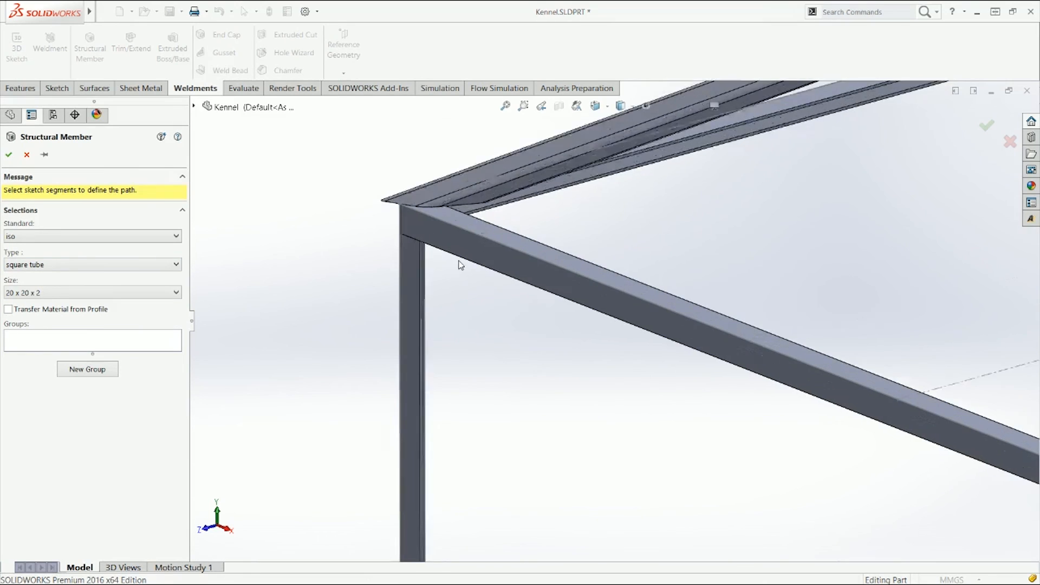
pyautogui.scroll(5, 446, 328)
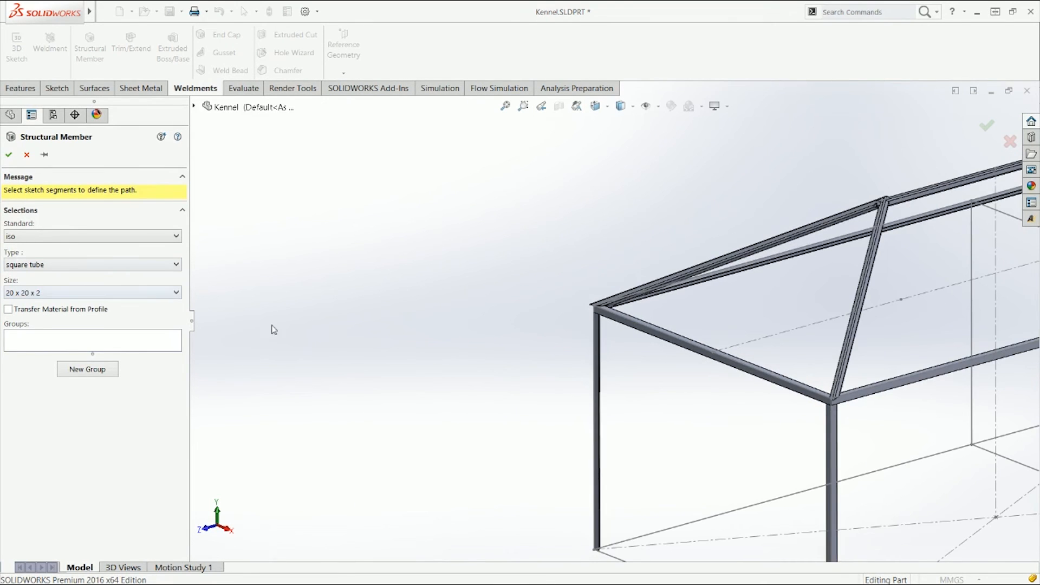
pyautogui.scroll(3, 274, 330)
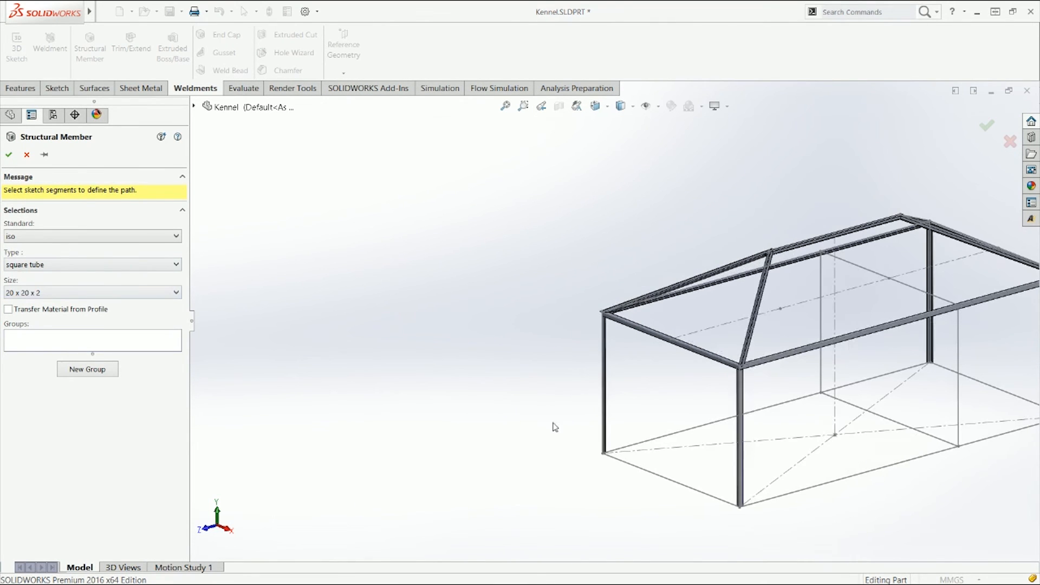
pyautogui.click(643, 439)
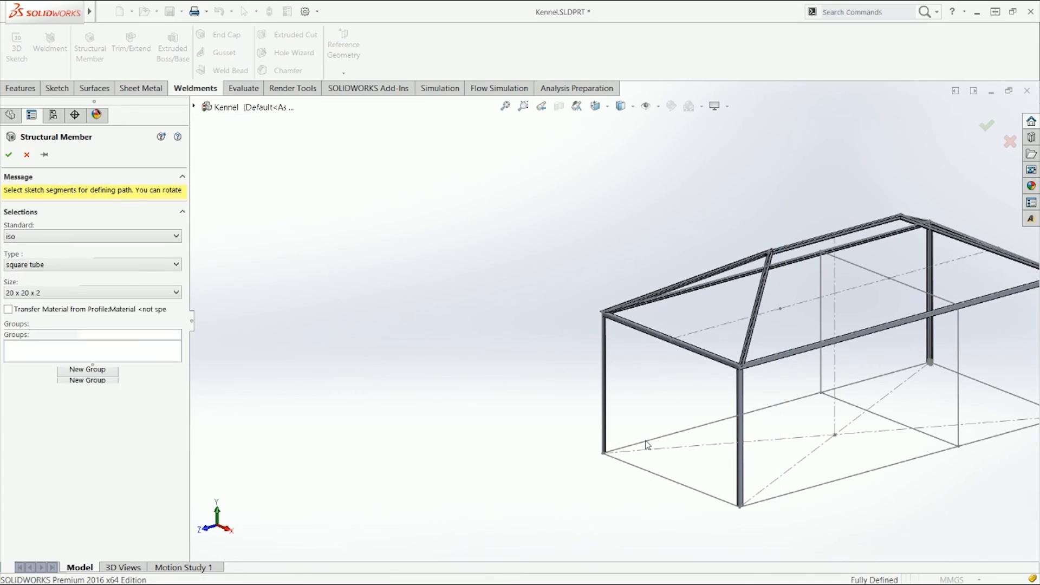
pyautogui.click(967, 380)
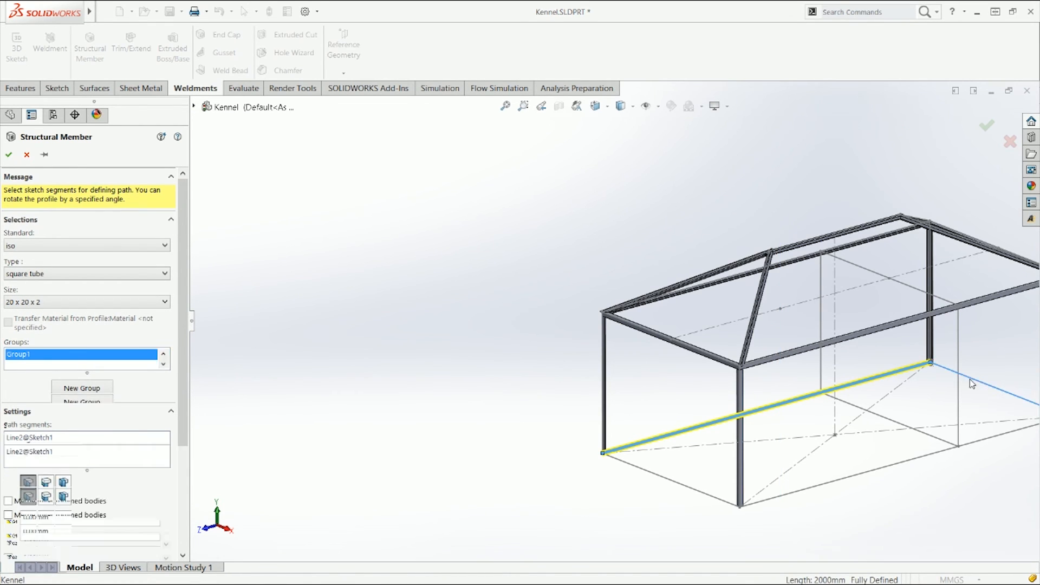
pyautogui.click(979, 442)
pyautogui.click(716, 501)
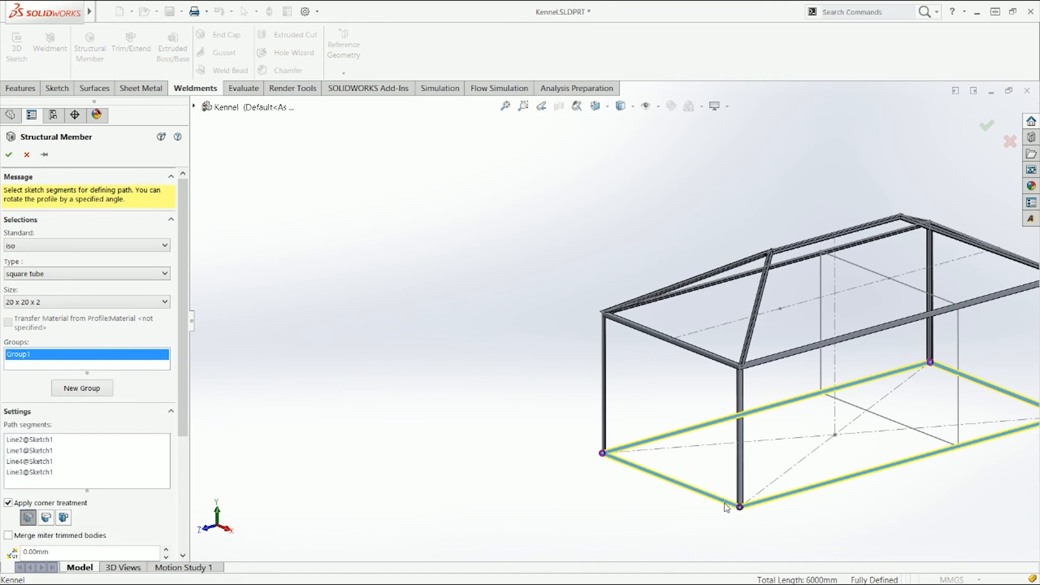
# Examine how the previewed base tubes meet the kennel's corner post and review the group's corner and alignment settings.
pyautogui.scroll(-5, 666, 481)
pyautogui.moveTo(667, 414); pyautogui.dragTo(676, 421, button='middle')
pyautogui.moveTo(775, 423); pyautogui.dragTo(769, 432, button='middle')
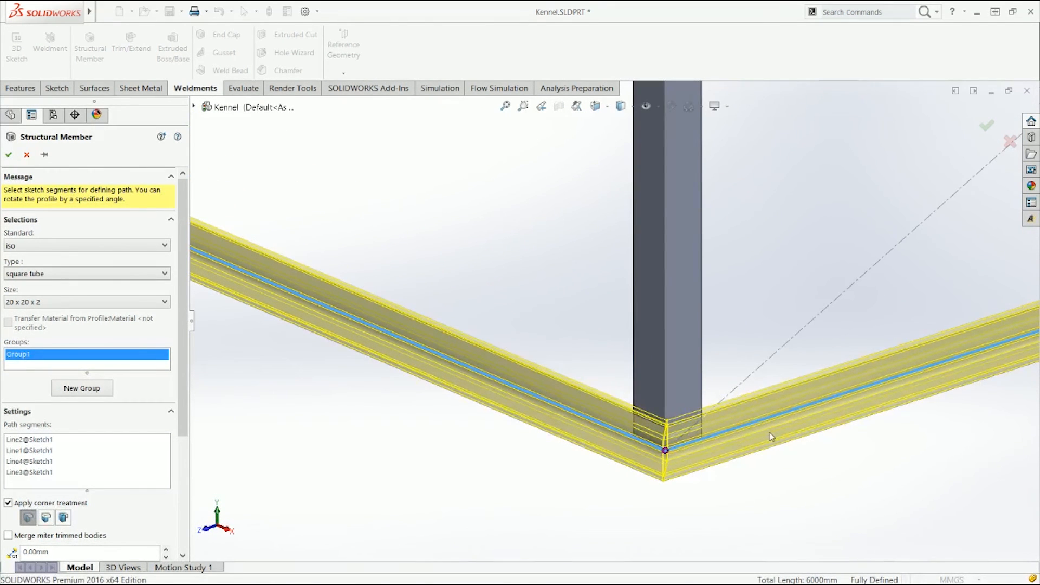
pyautogui.hotkey('ctrl', '1')
pyautogui.scroll(-6, 791, 482)
pyautogui.scroll(-3, 784, 461)
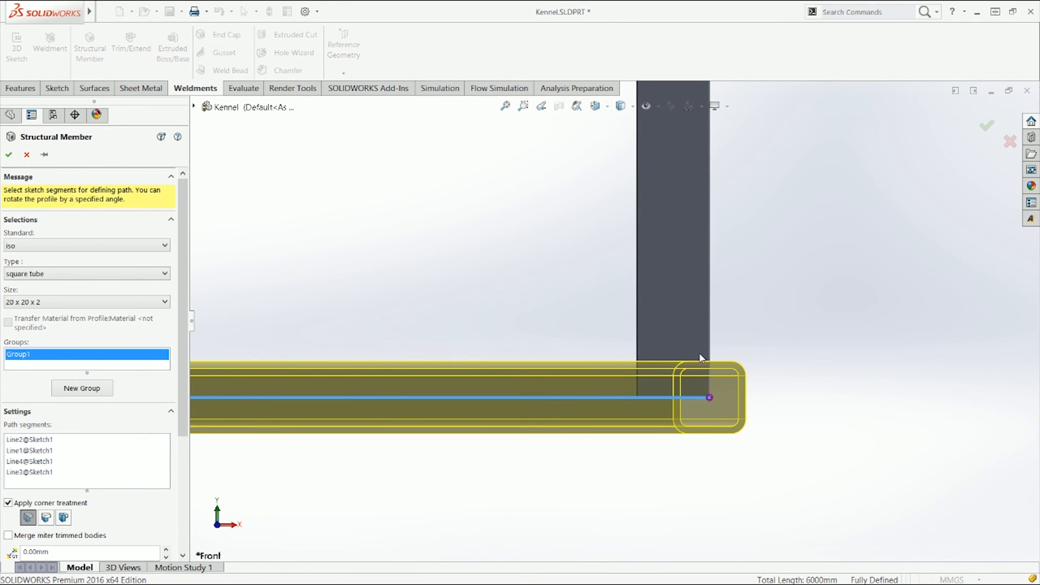
pyautogui.moveTo(691, 376)
pyautogui.mouseDown(button='middle')
pyautogui.moveTo(780, 450)
pyautogui.moveTo(732, 397)
pyautogui.moveTo(704, 394)
pyautogui.moveTo(686, 358)
pyautogui.moveTo(681, 369)
pyautogui.mouseUp(button='middle')
pyautogui.moveTo(184, 413); pyautogui.dragTo(182, 530)
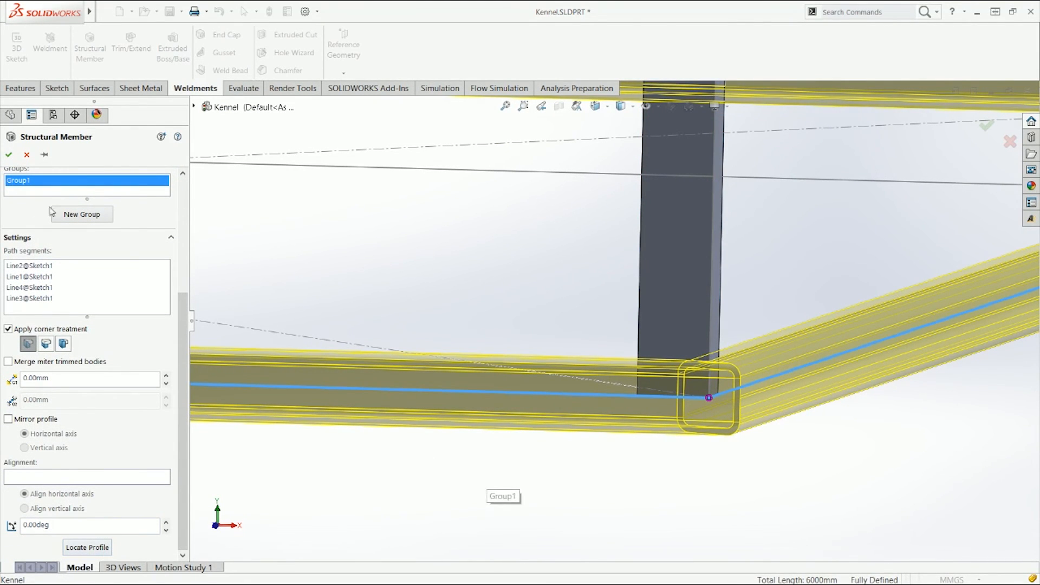
pyautogui.hotkey('ctrl', '7')
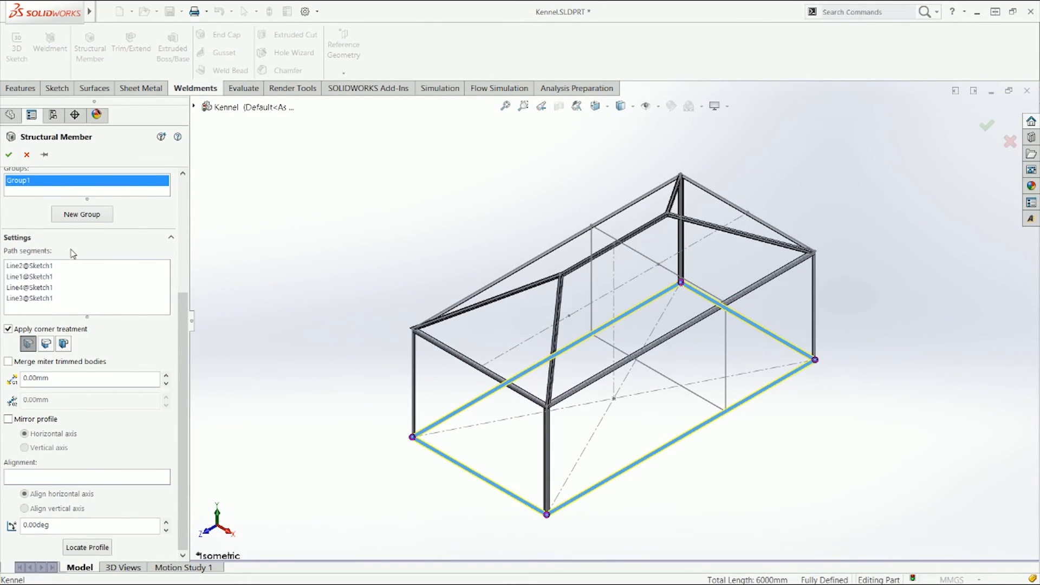
# Add a second member group along the partition rectangle's vertical line on the near long side of the kennel.
pyautogui.click(91, 217)
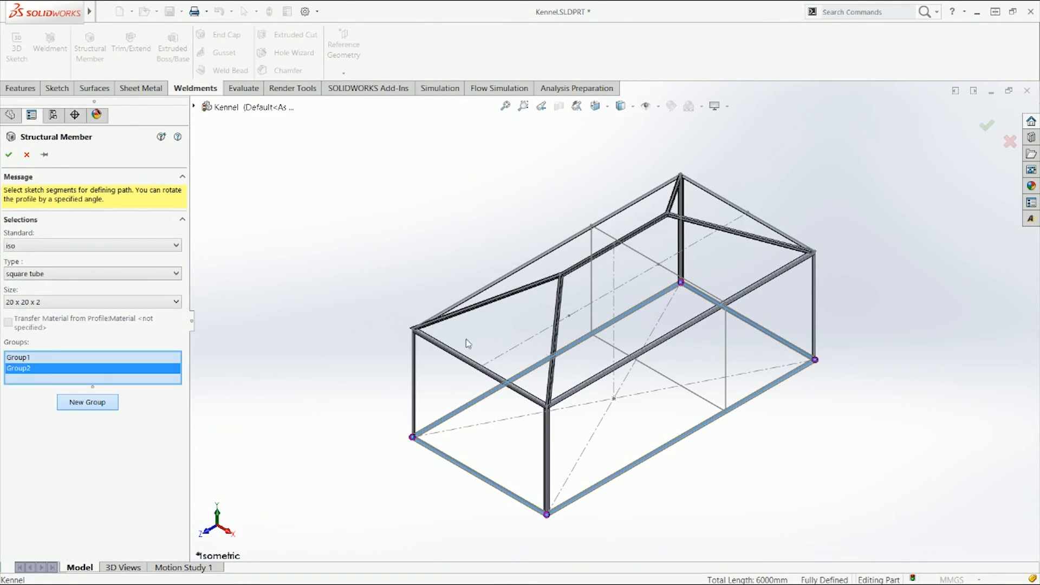
pyautogui.click(726, 374)
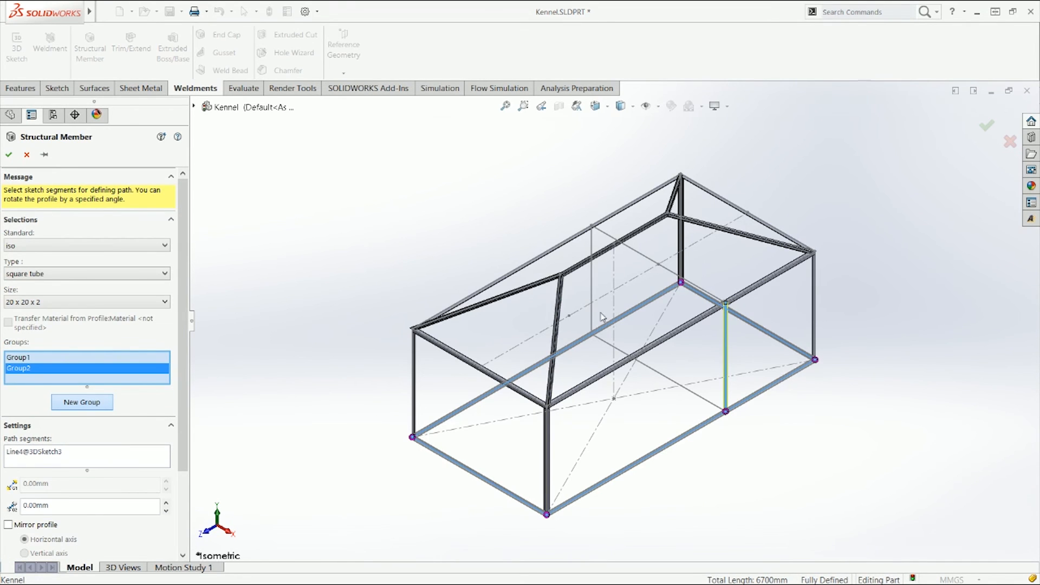
pyautogui.scroll(-8, 725, 398)
pyautogui.moveTo(683, 396); pyautogui.dragTo(667, 321, button='middle')
pyautogui.scroll(5, 648, 297)
pyautogui.scroll(3, 610, 219)
pyautogui.scroll(-8, 611, 183)
pyautogui.scroll(6, 609, 340)
pyautogui.scroll(-4, 776, 436)
pyautogui.scroll(-3, 668, 389)
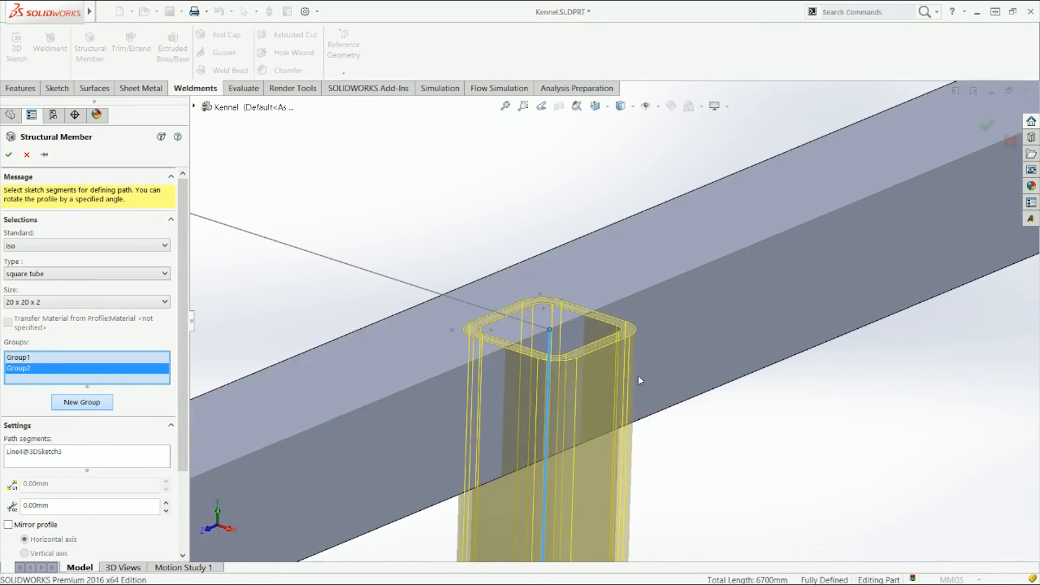
# Relocate the near upright's profile so the sketch line passes through the midpoint of its side facing into the kennel.
pyautogui.moveTo(639, 415); pyautogui.dragTo(650, 450, button='middle')
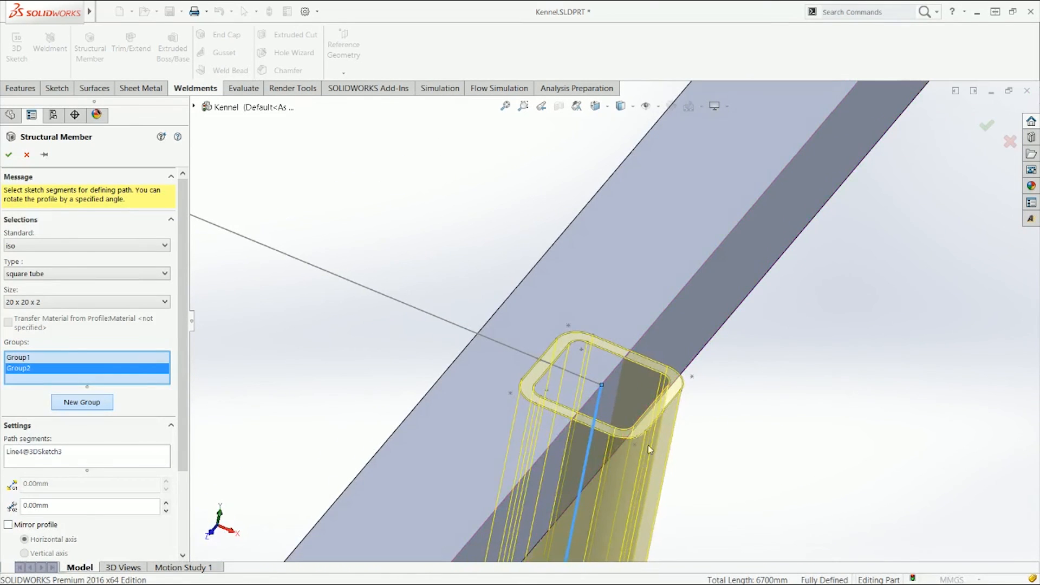
pyautogui.scroll(-4, 178, 426)
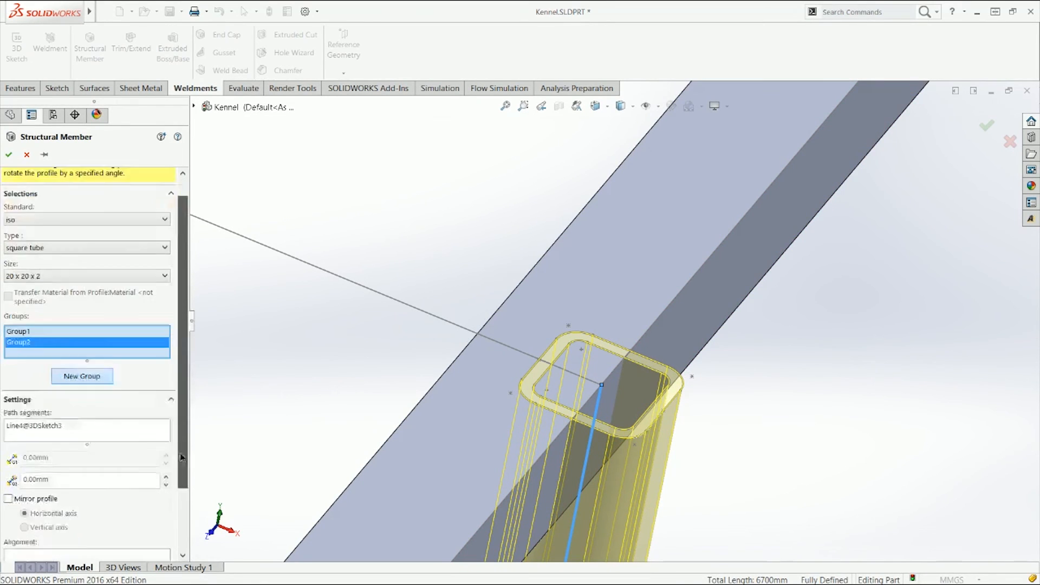
pyautogui.click(87, 547)
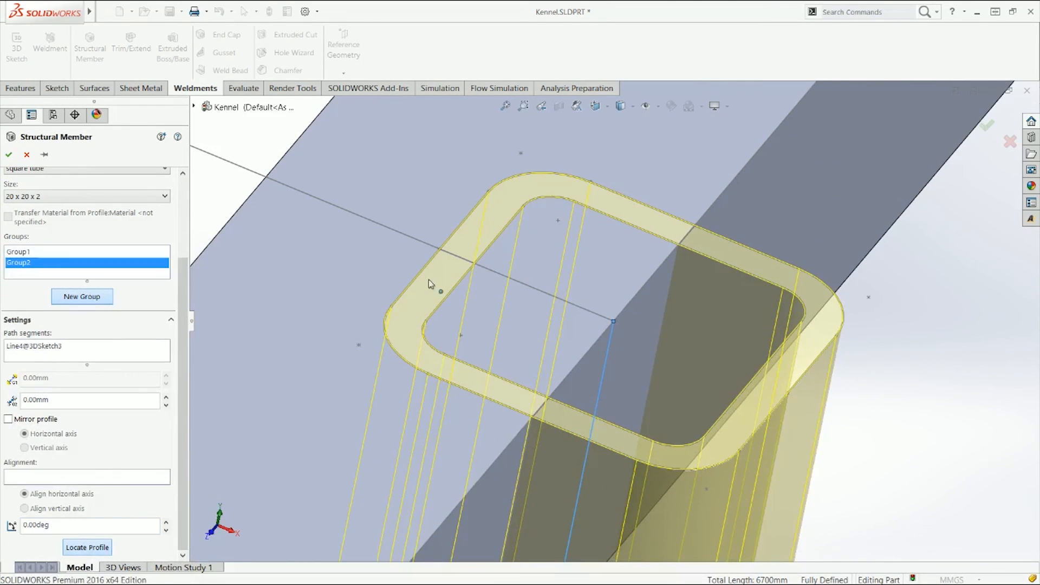
pyautogui.click(440, 253)
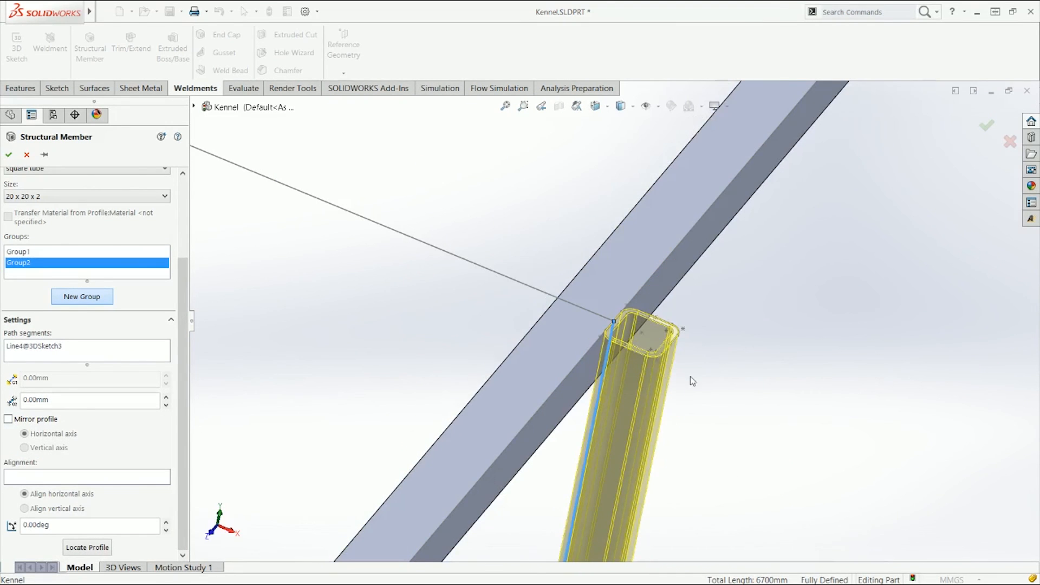
pyautogui.scroll(-5, 596, 531)
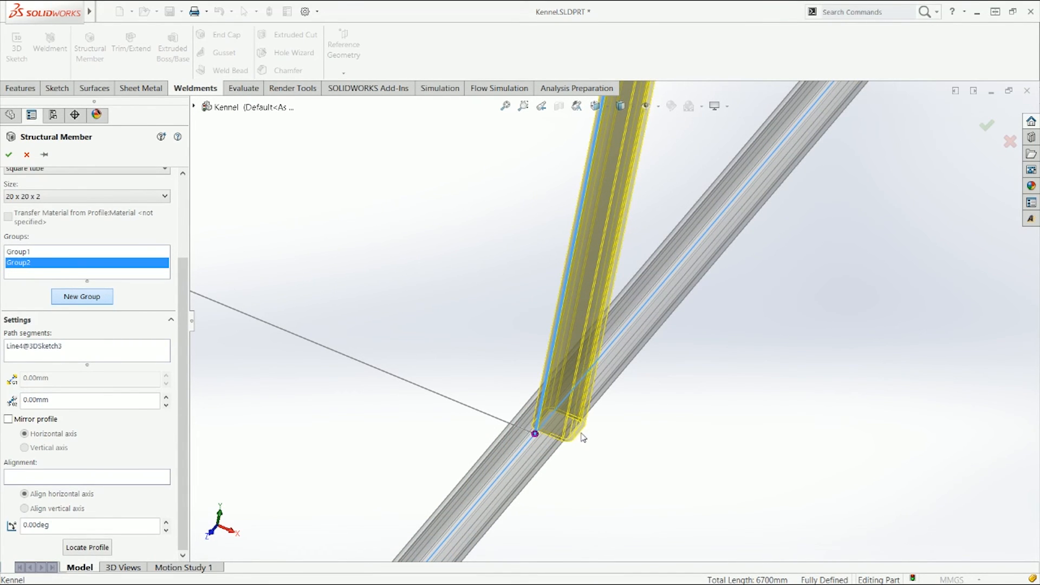
pyautogui.scroll(8, 573, 434)
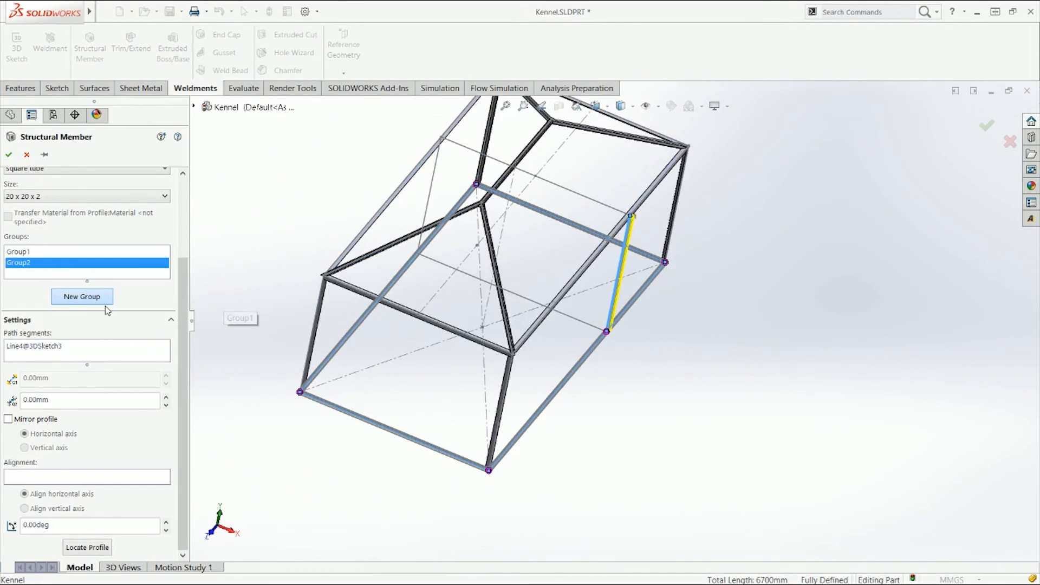
# Add a third group along the opposite partition upright and locate its profile by the midpoint of the side facing into the kennel.
pyautogui.click(82, 297)
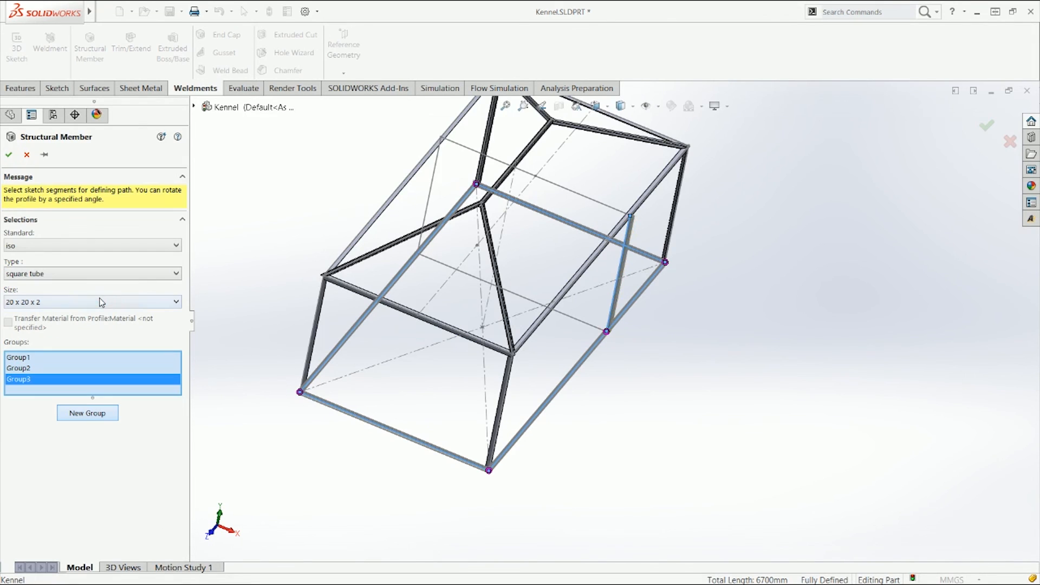
pyautogui.click(426, 215)
pyautogui.scroll(-2, 185, 453)
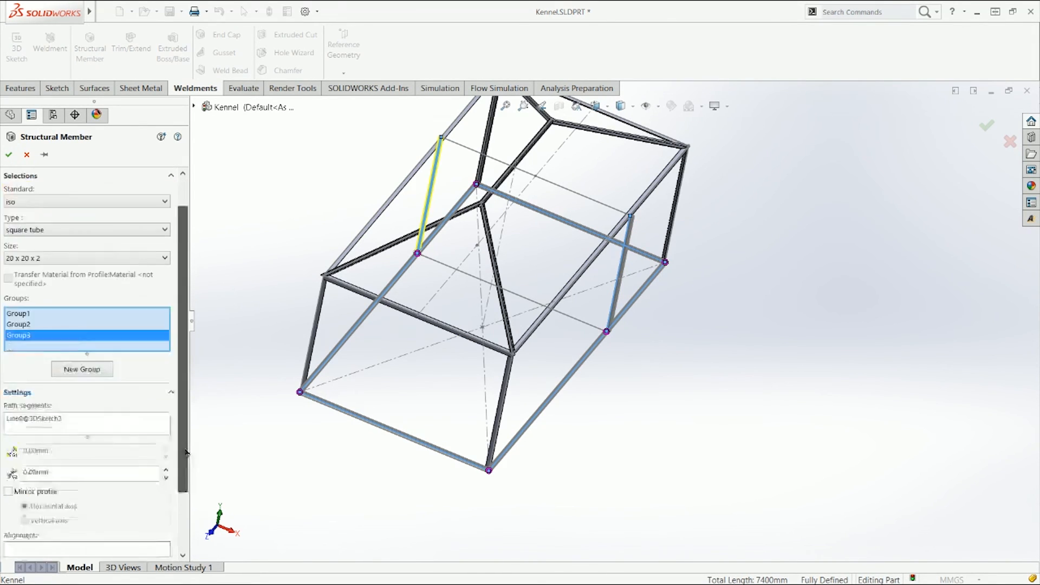
pyautogui.scroll(-10, 415, 252)
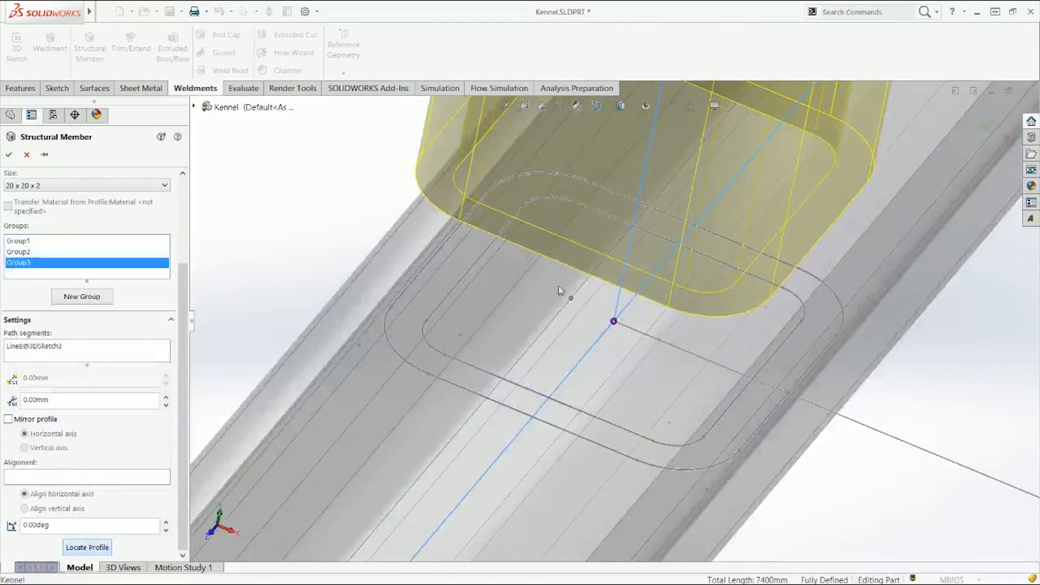
pyautogui.scroll(5, 558, 285)
pyautogui.scroll(-3, 591, 298)
pyautogui.scroll(3, 602, 303)
pyautogui.scroll(-2, 623, 308)
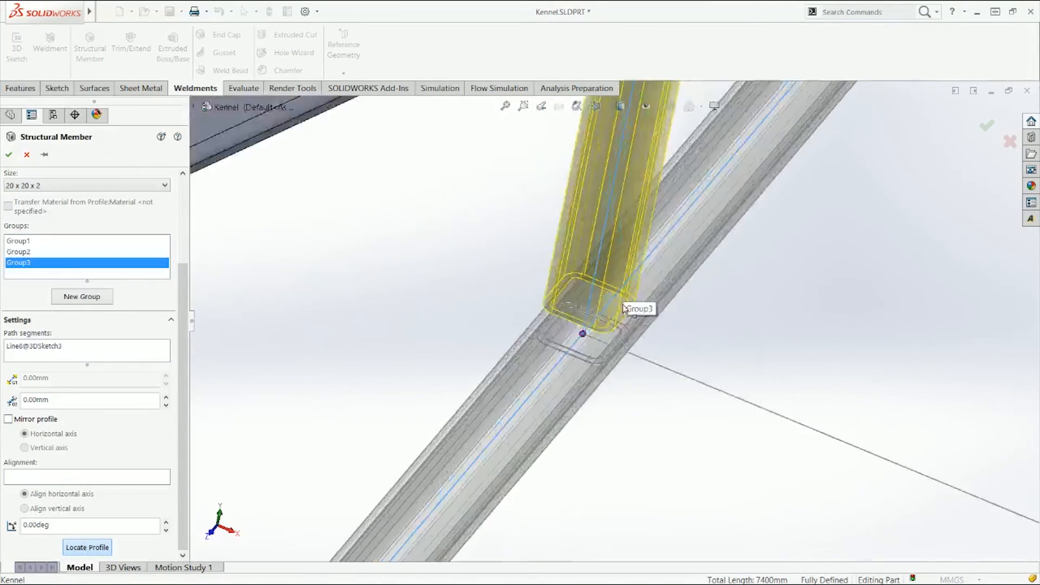
pyautogui.scroll(-3, 623, 308)
pyautogui.scroll(8, 608, 426)
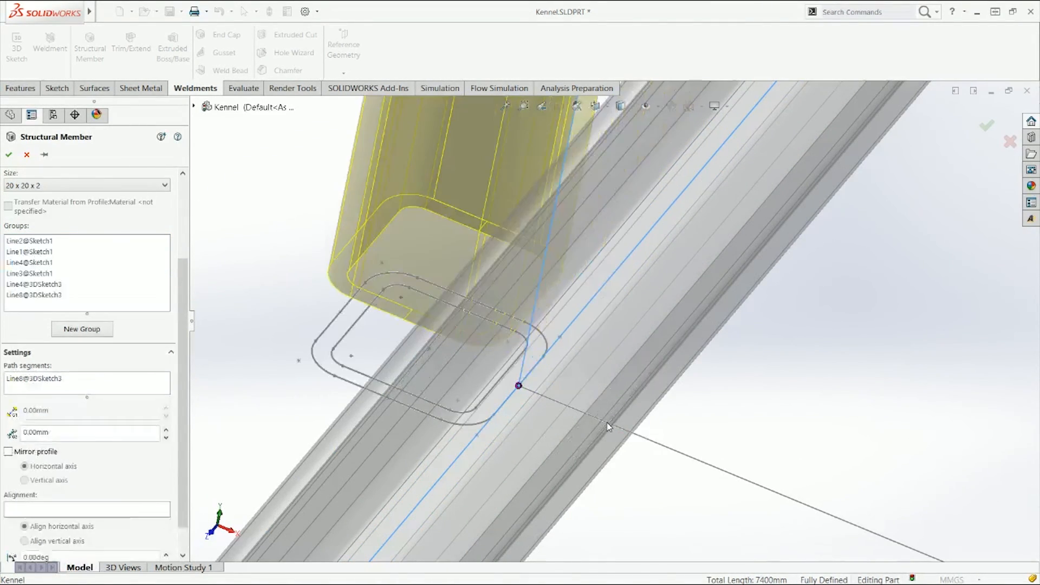
pyautogui.scroll(-3, 636, 223)
pyautogui.scroll(-4, 628, 260)
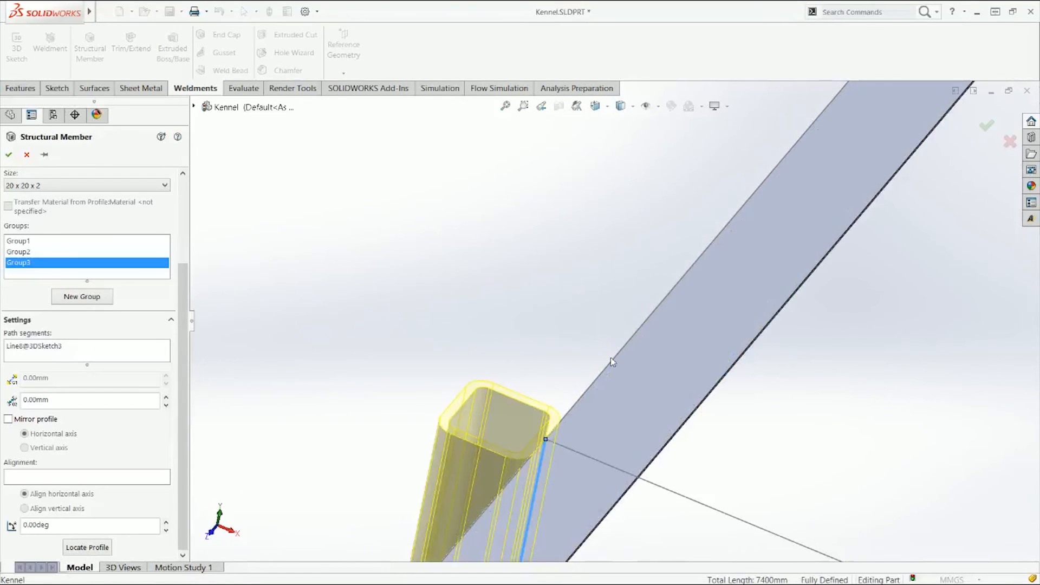
# Add a fourth group along the partition's top crossbar line and locate its profile by the midpoint of its upper edge.
pyautogui.click(84, 298)
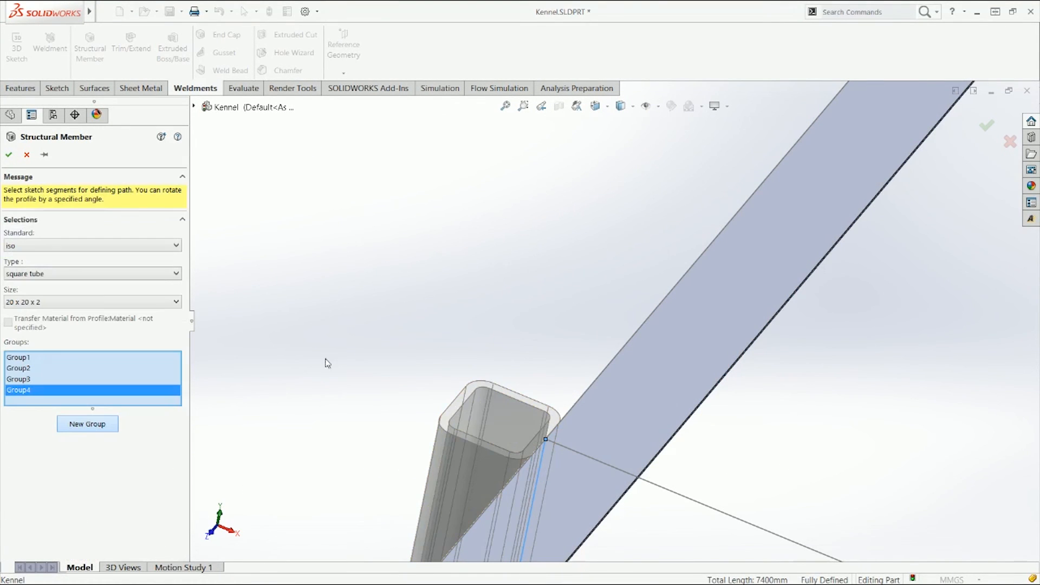
pyautogui.click(668, 496)
pyautogui.moveTo(658, 492)
pyautogui.mouseDown(button='middle')
pyautogui.moveTo(615, 399)
pyautogui.moveTo(626, 393)
pyautogui.moveTo(623, 407)
pyautogui.mouseUp(button='middle')
pyautogui.scroll(-5, 172, 436)
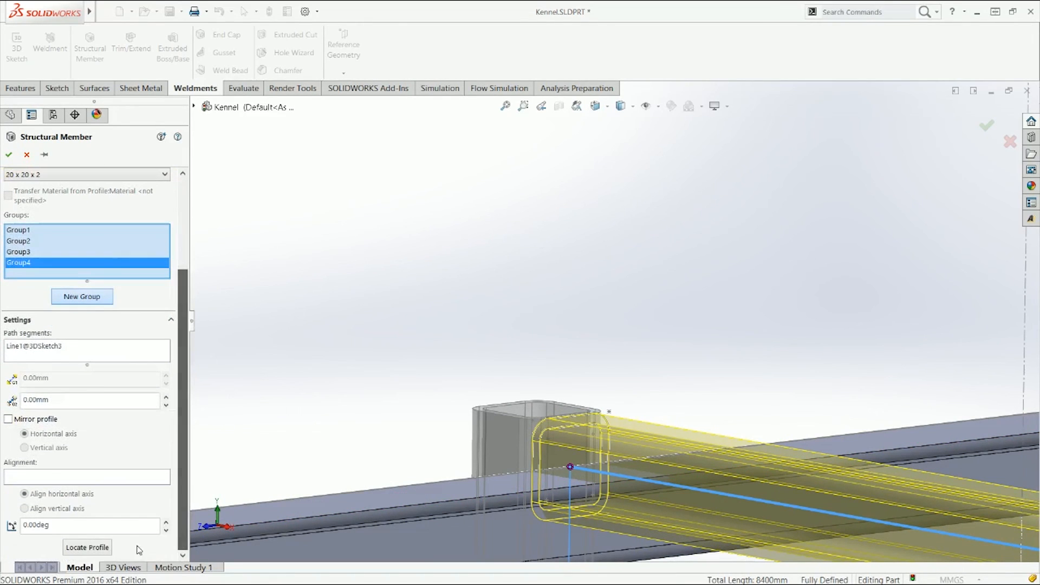
pyautogui.click(87, 547)
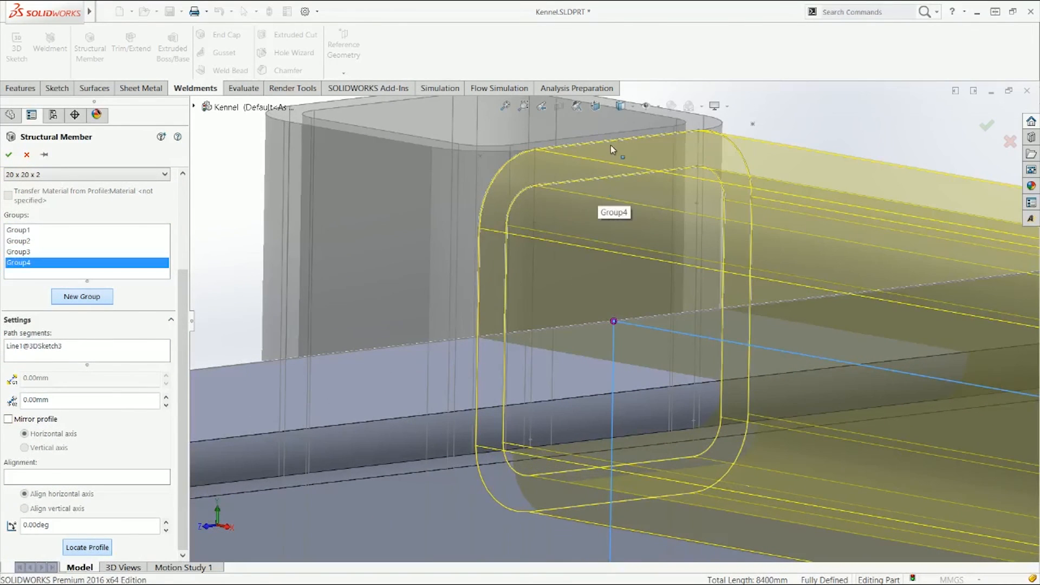
pyautogui.click(615, 140)
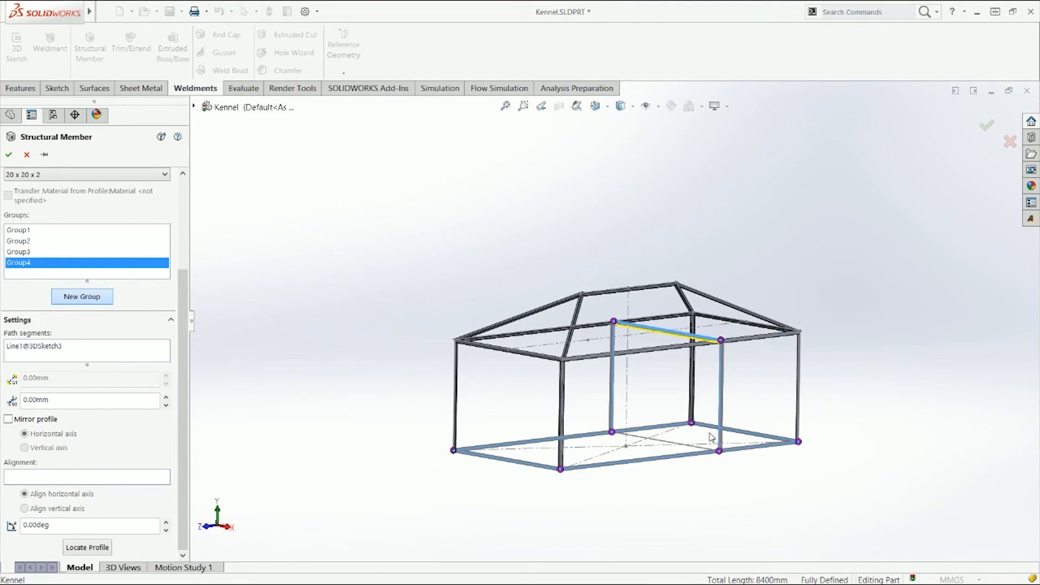
pyautogui.scroll(-3, 711, 438)
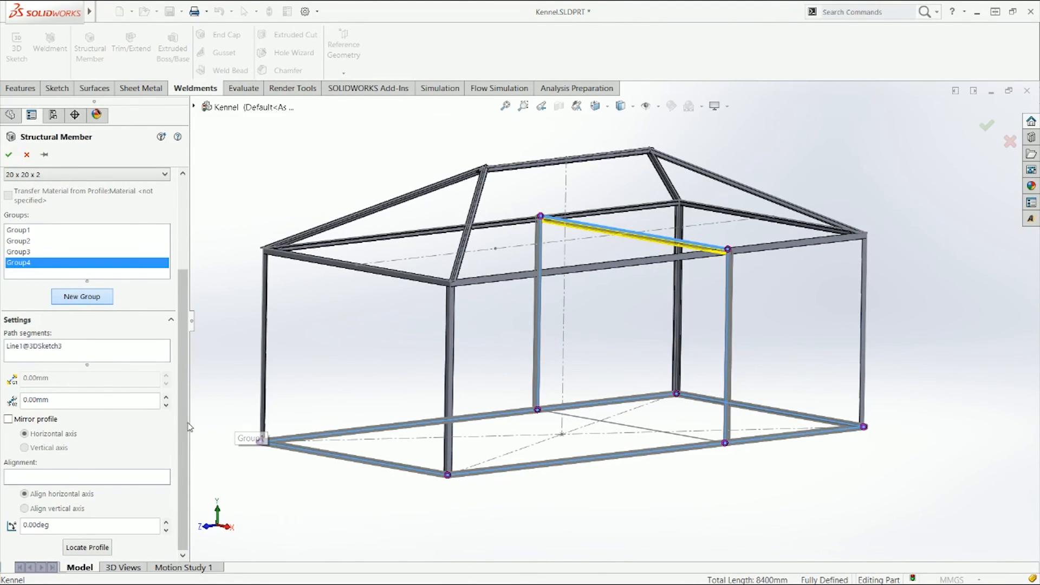
# Add a fifth group along the partition's bottom line between the long base sides and finish the 20 x 20 x 2 structural member.
pyautogui.click(82, 297)
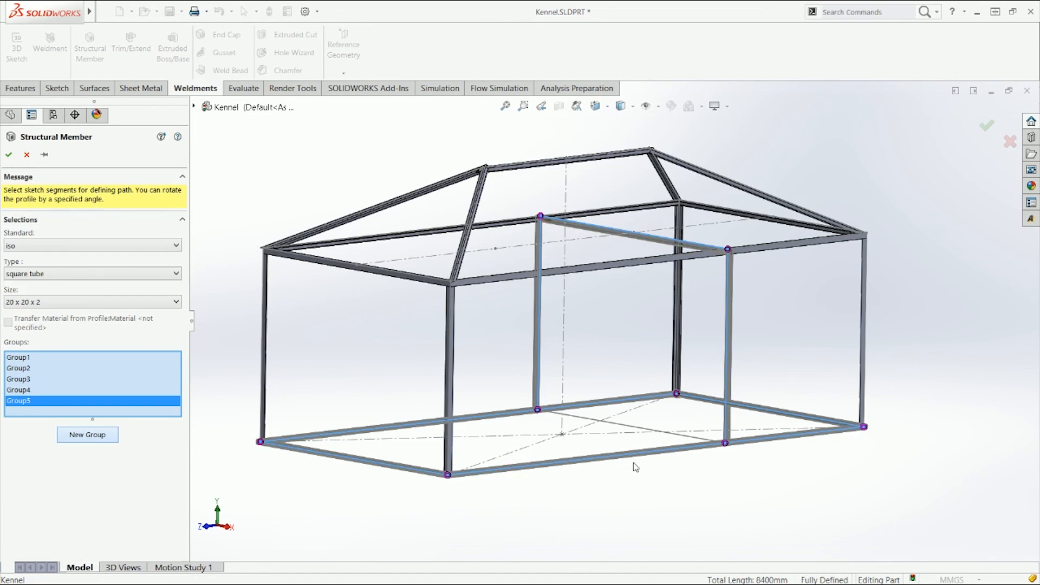
pyautogui.click(655, 435)
pyautogui.scroll(-5, 657, 434)
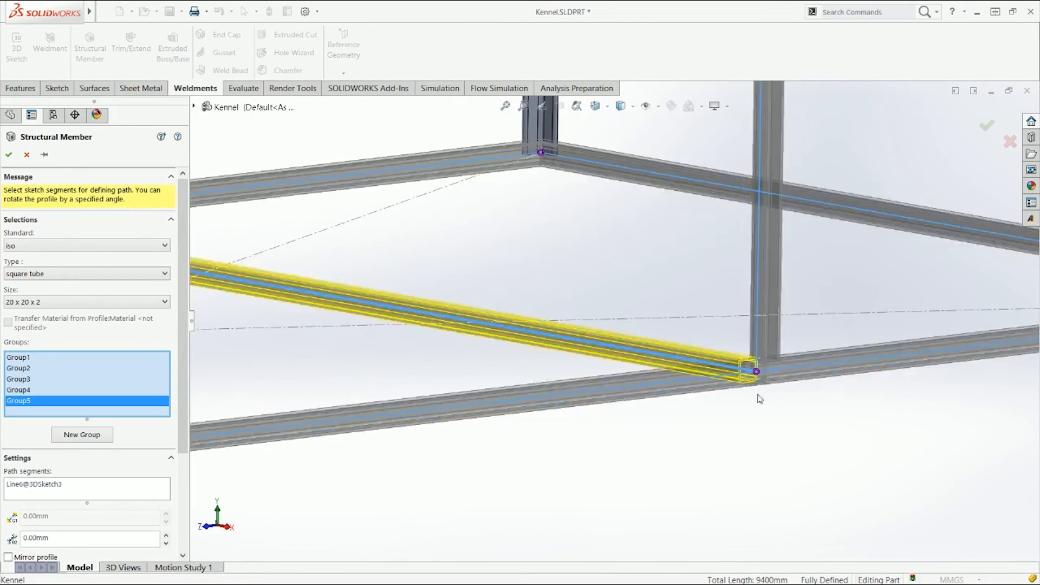
pyautogui.moveTo(714, 383); pyautogui.dragTo(620, 298, button='middle')
pyautogui.scroll(4, 462, 374)
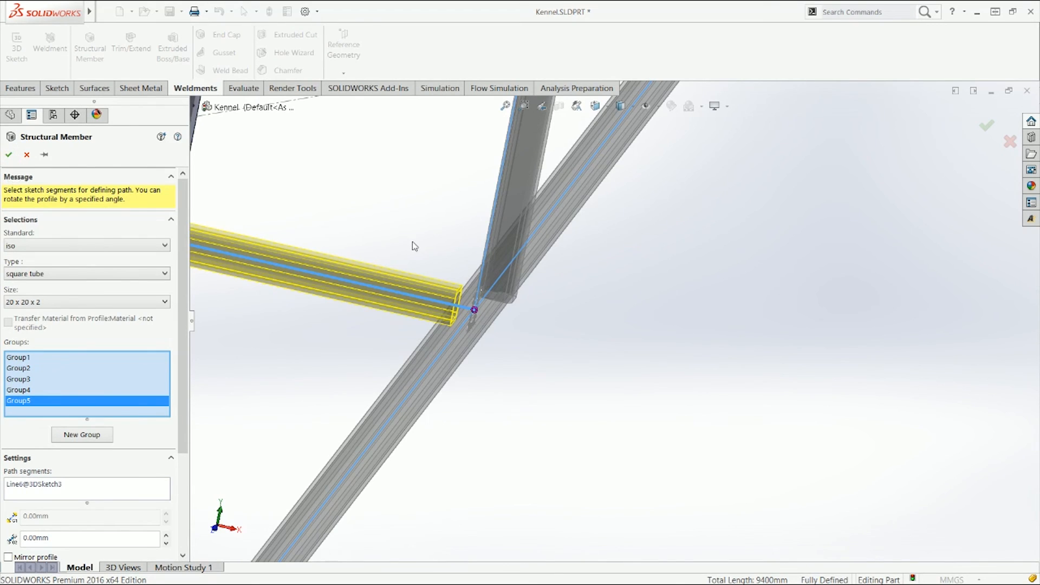
pyautogui.scroll(4, 413, 245)
pyautogui.click(9, 156)
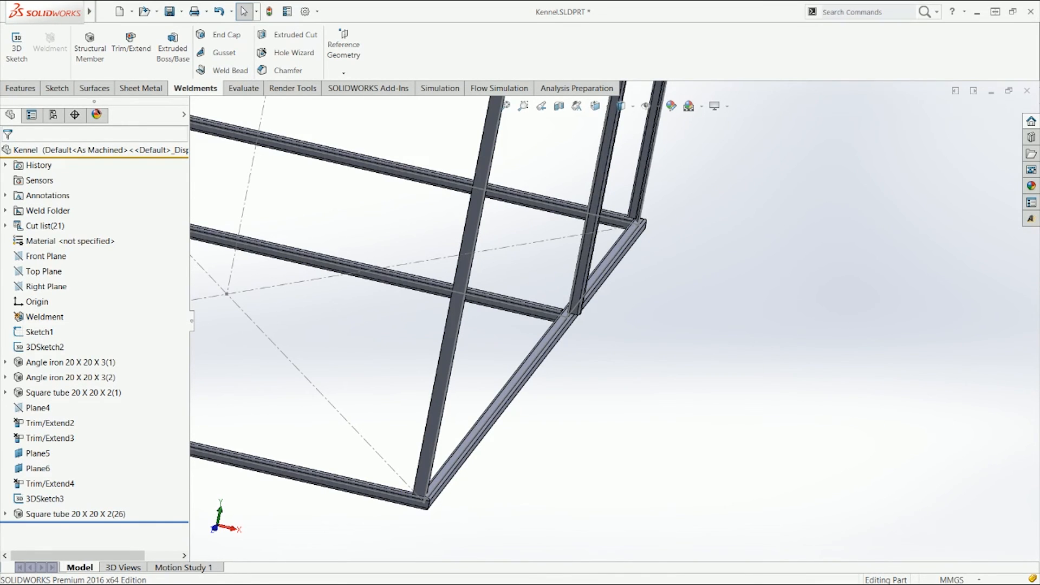
pyautogui.hotkey('ctrl', '7')
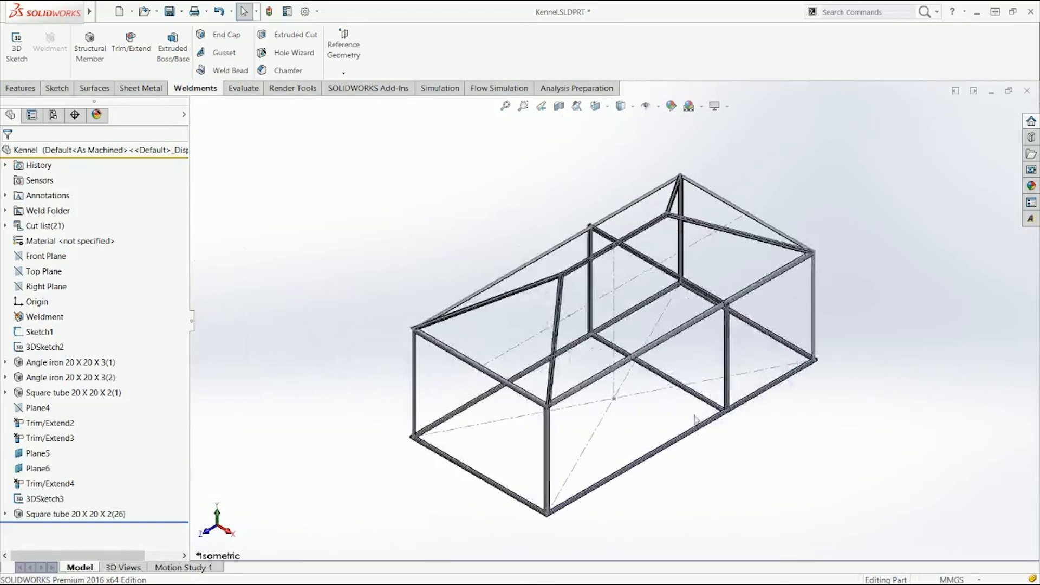
# Hide Sketch1, 3DSketch2 and 3DSketch3 so only the kennel's frame members are displayed.
pyautogui.click(40, 331)
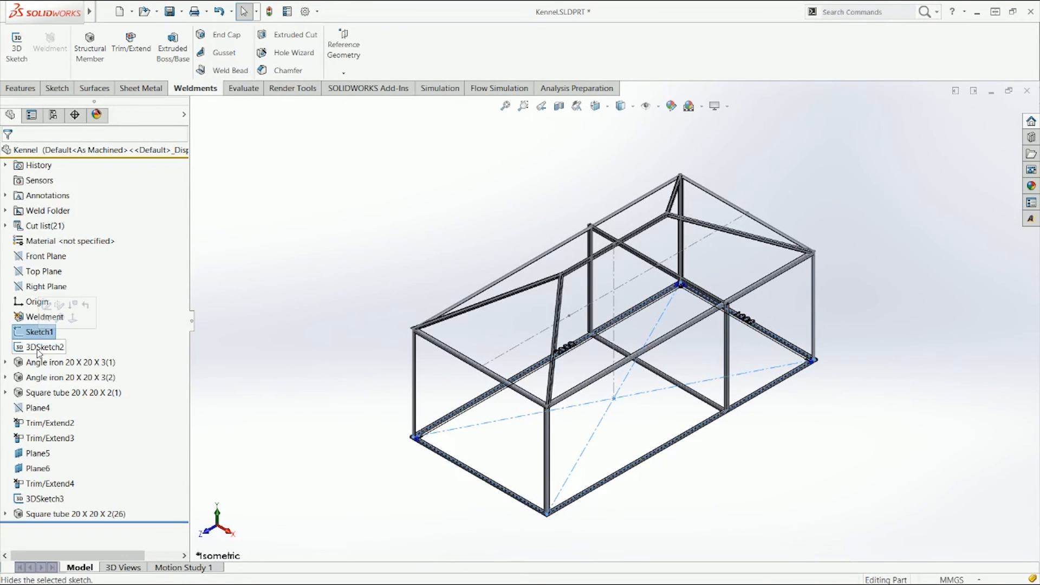
pyautogui.click(44, 347)
pyautogui.click(43, 335)
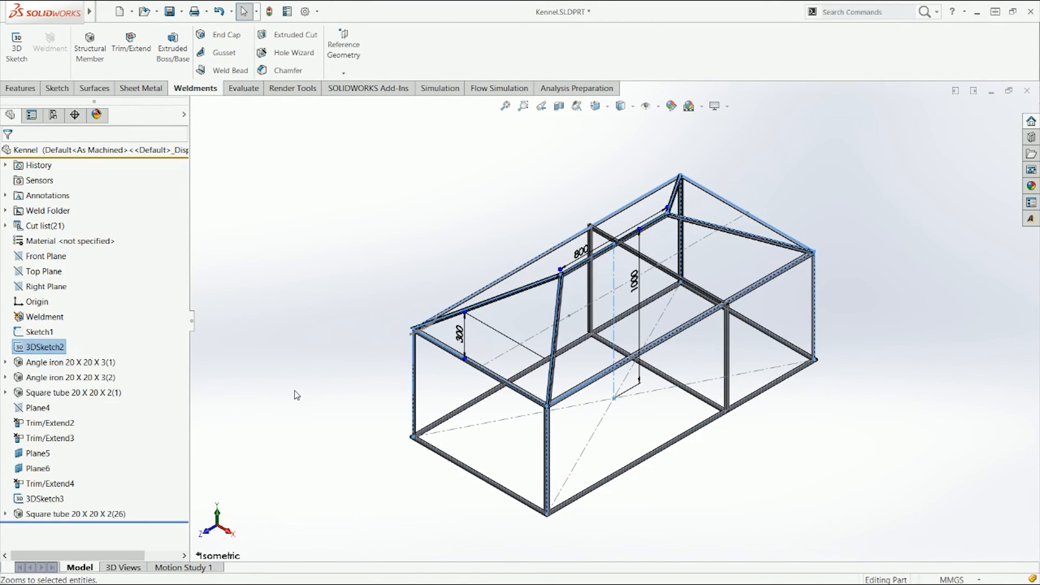
pyautogui.click(75, 496)
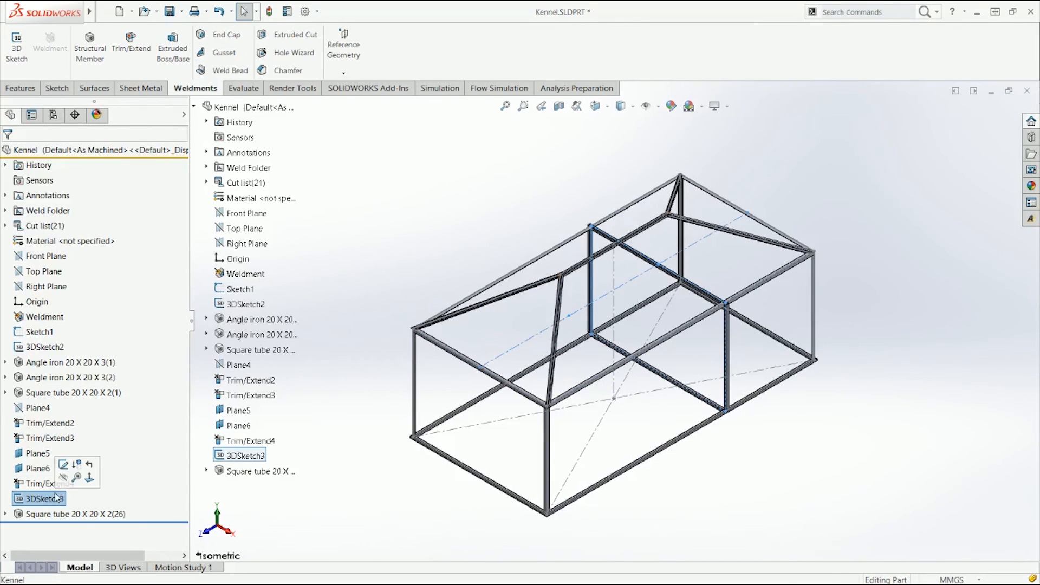
pyautogui.click(76, 464)
pyautogui.click(44, 347)
pyautogui.click(42, 323)
# Examine the complete kennel frame from several views, including the joint between a corner post and the base frame.
pyautogui.moveTo(757, 499); pyautogui.dragTo(701, 427, button='middle')
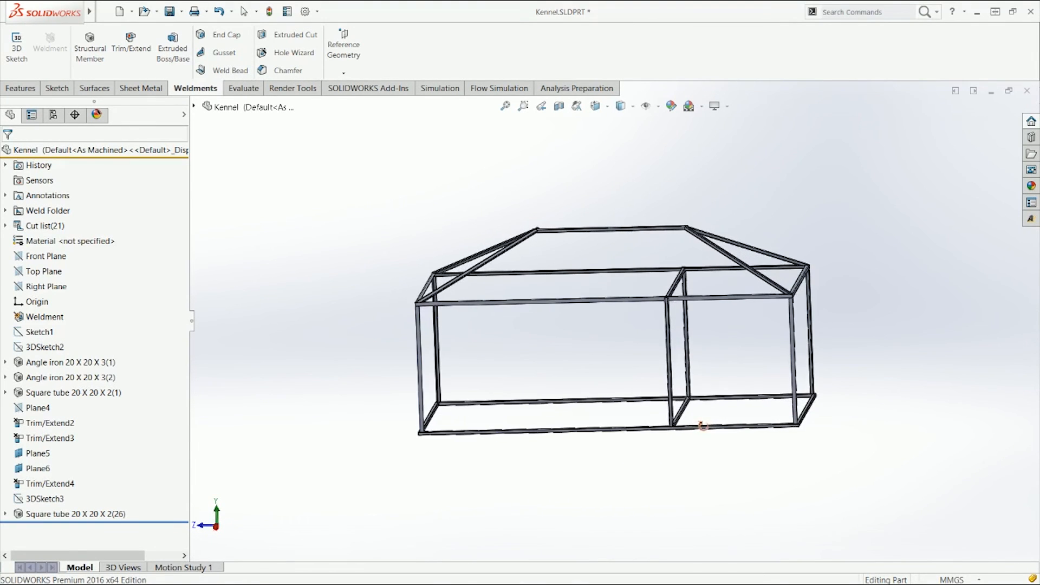
pyautogui.scroll(-6, 563, 279)
pyautogui.scroll(6, 575, 260)
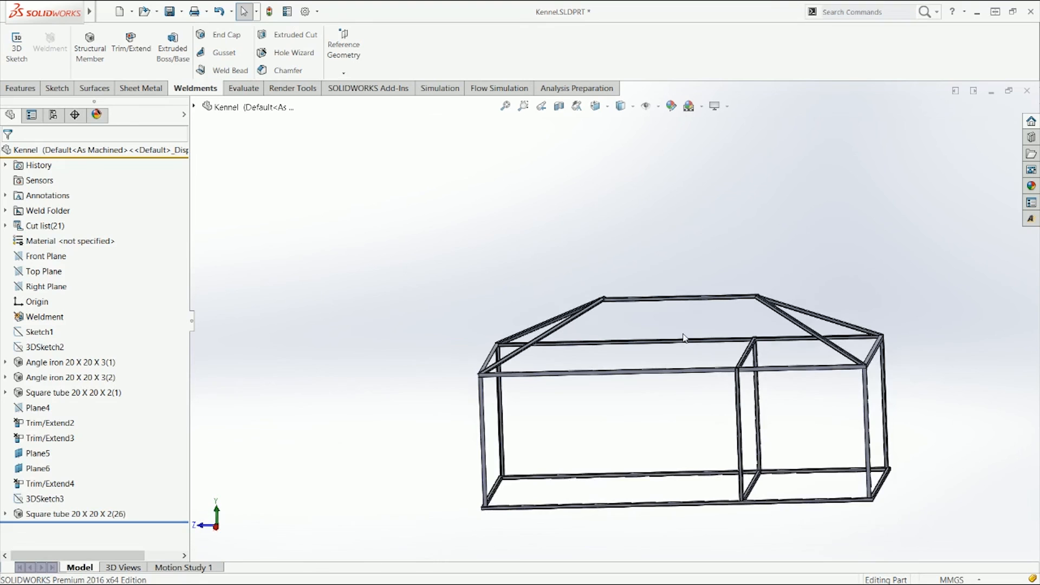
pyautogui.hotkey('ctrl', '1')
pyautogui.hotkey('ctrl', '3')
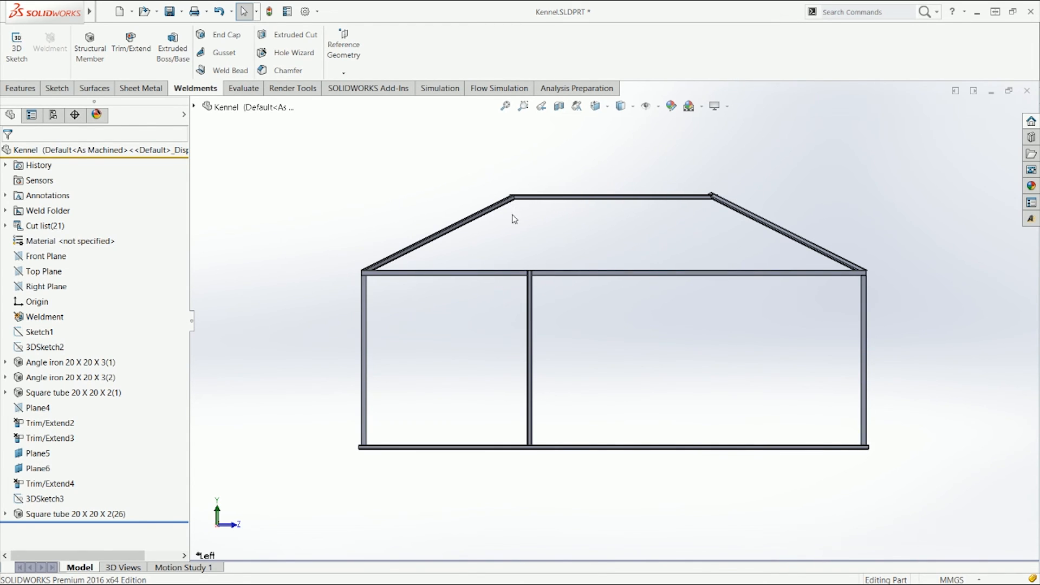
pyautogui.moveTo(540, 211); pyautogui.dragTo(596, 251, button='middle')
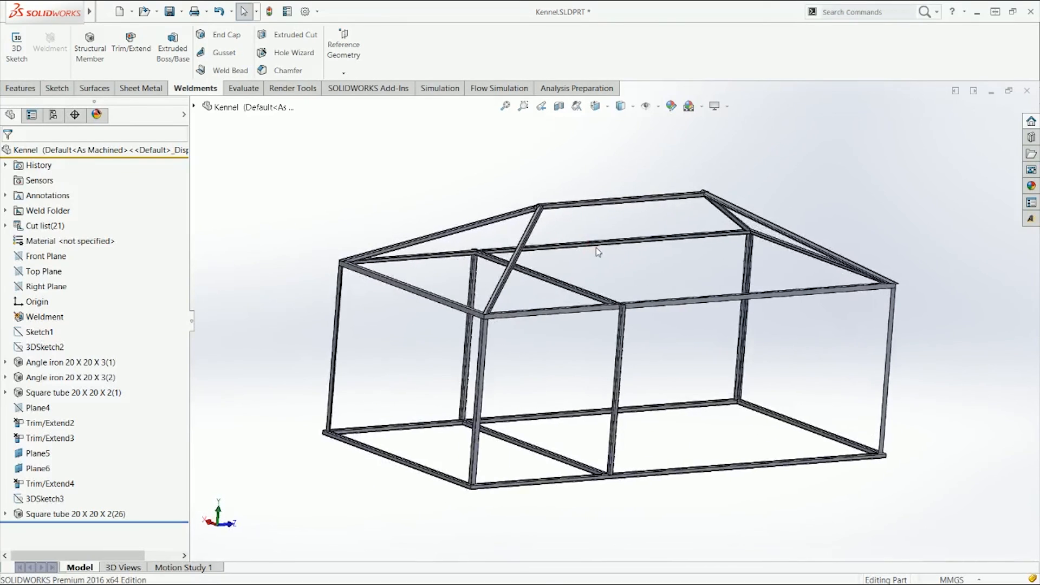
pyautogui.hotkey('ctrl', '7')
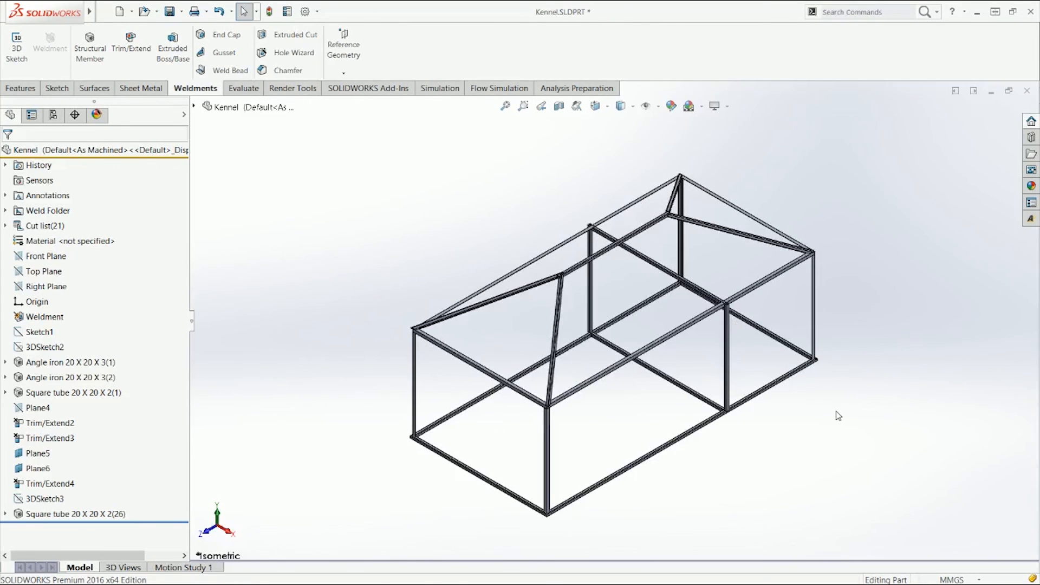
pyautogui.moveTo(836, 413); pyautogui.dragTo(824, 381, button='middle')
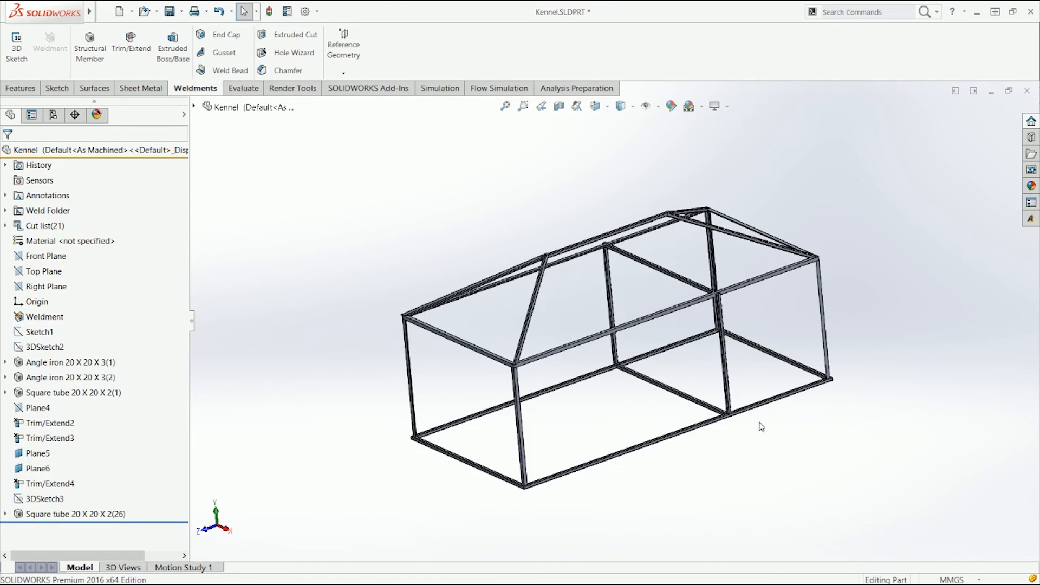
pyautogui.scroll(-10, 524, 476)
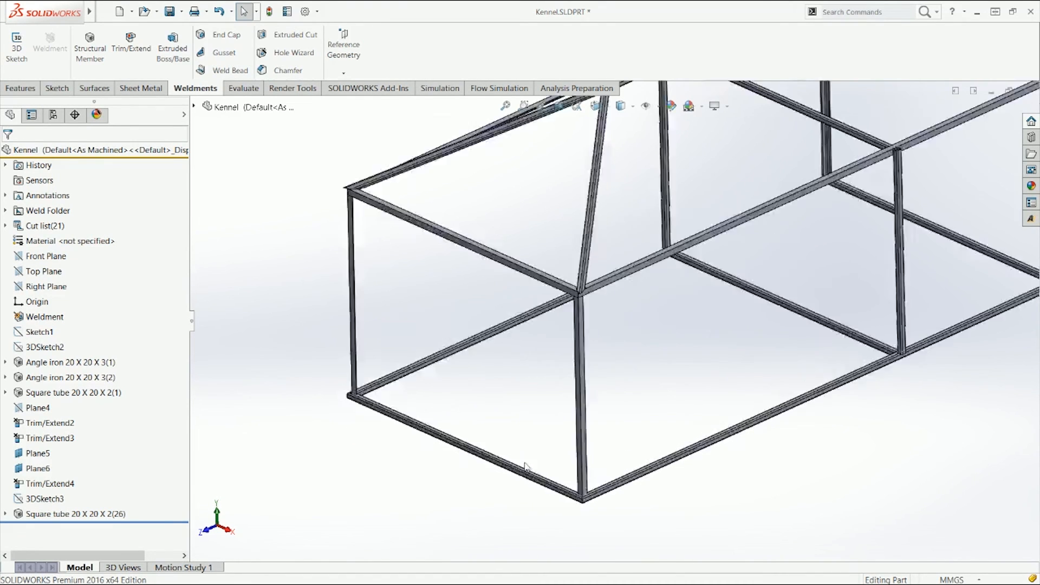
pyautogui.scroll(10, 710, 465)
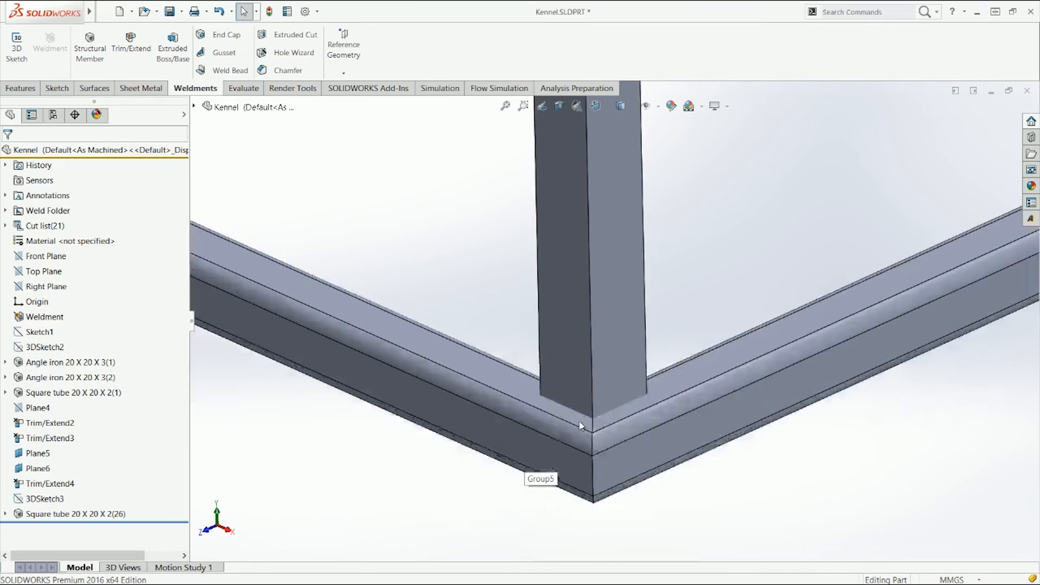
# Start a Trim/Extend with only the kennel's four vertical corner posts as the bodies to be trimmed.
pyautogui.scroll(-2, 777, 234)
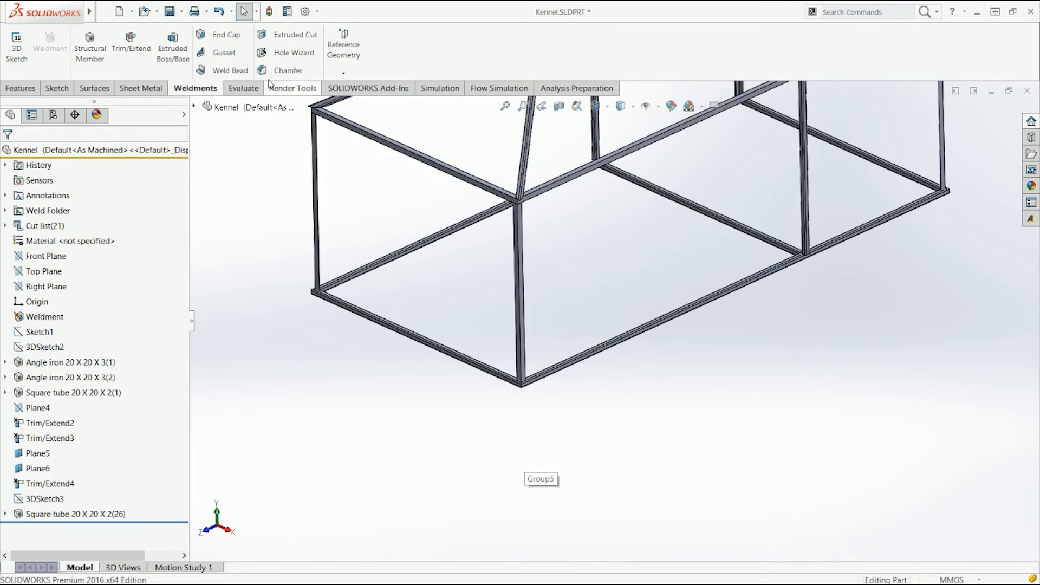
pyautogui.click(144, 59)
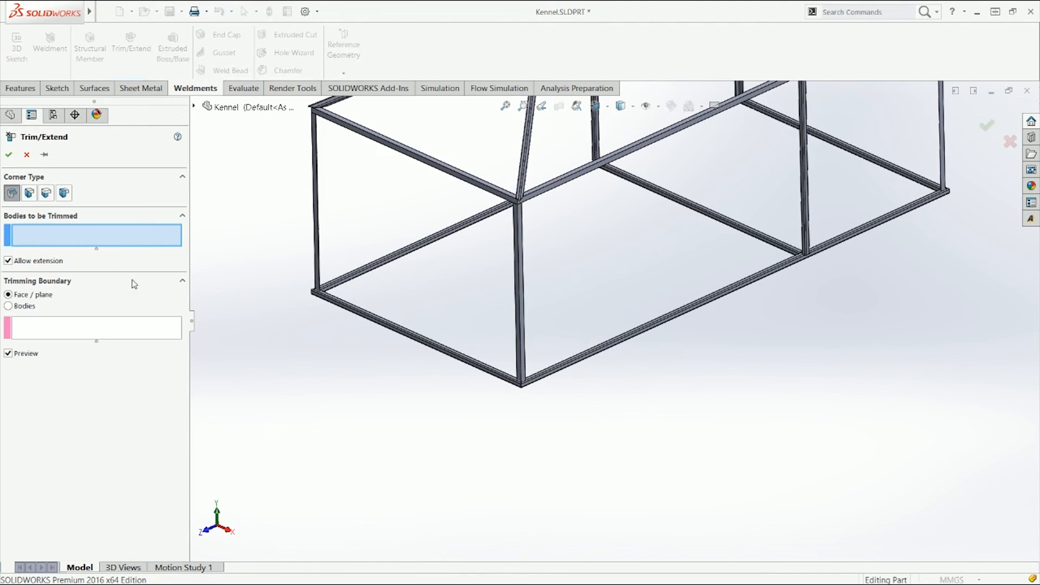
pyautogui.click(515, 288)
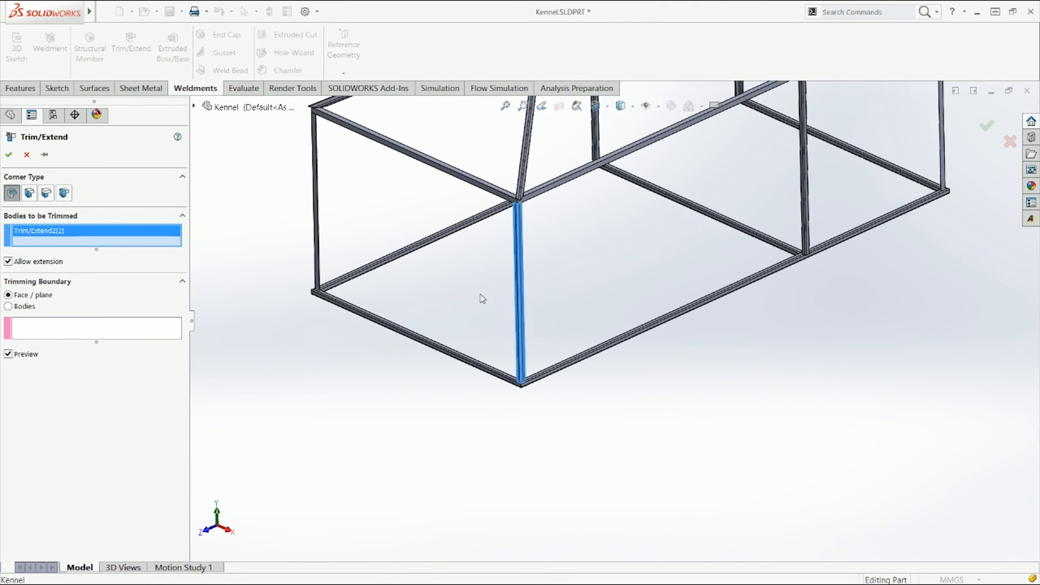
pyautogui.click(315, 241)
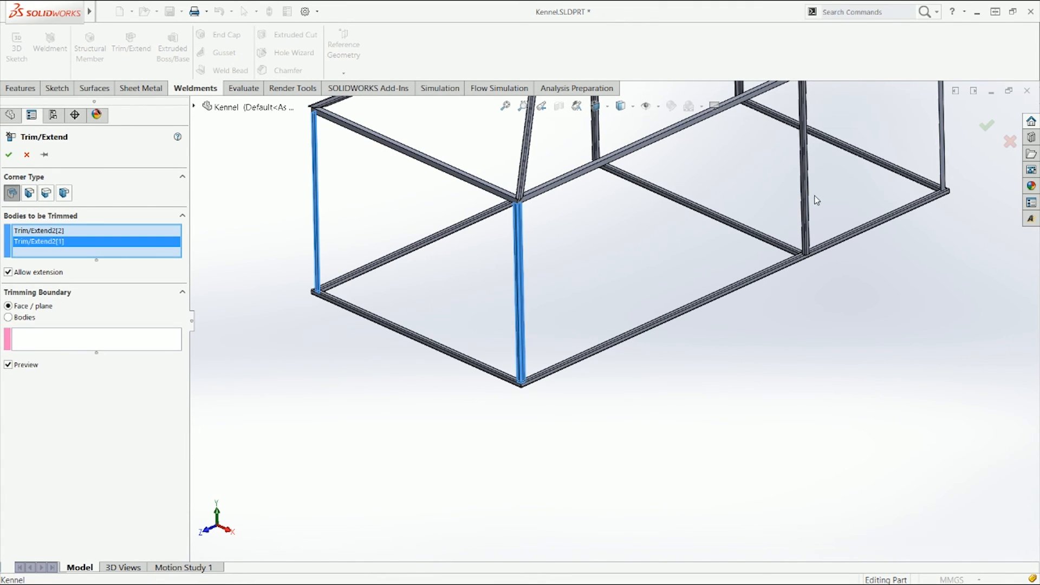
pyautogui.click(804, 221)
pyautogui.click(943, 164)
pyautogui.scroll(2, 783, 152)
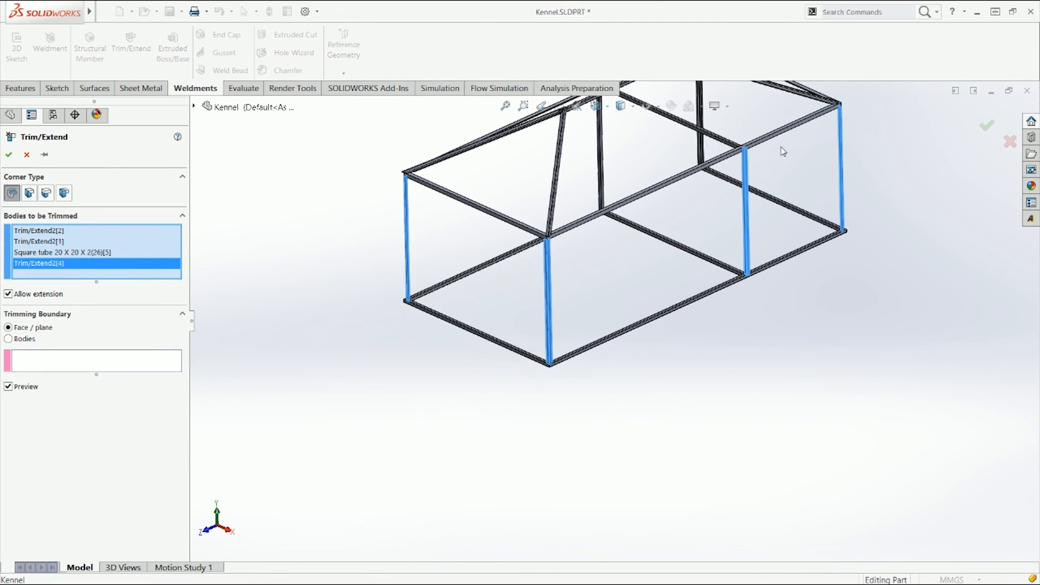
pyautogui.click(701, 151)
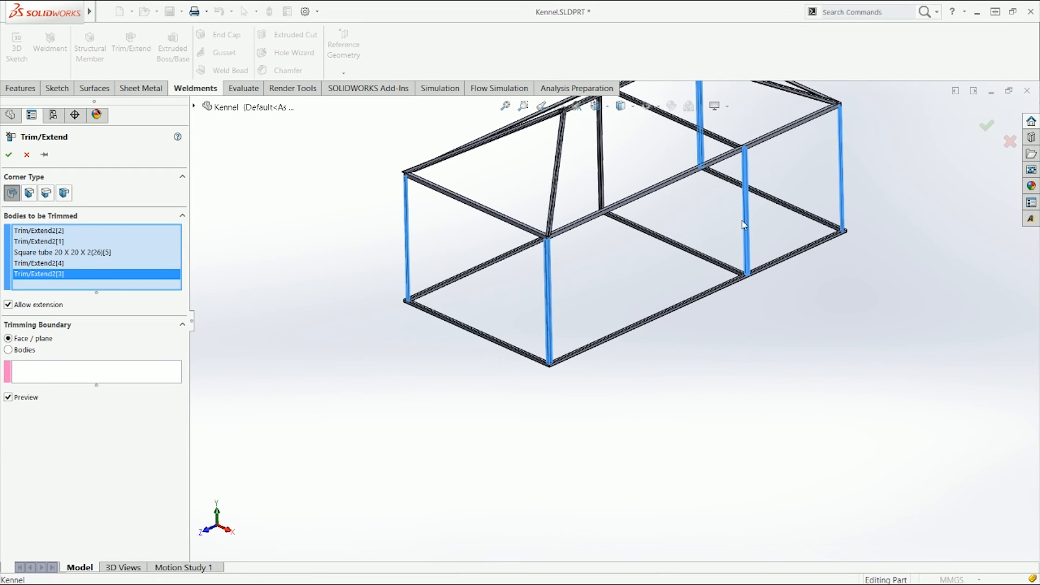
pyautogui.click(746, 230)
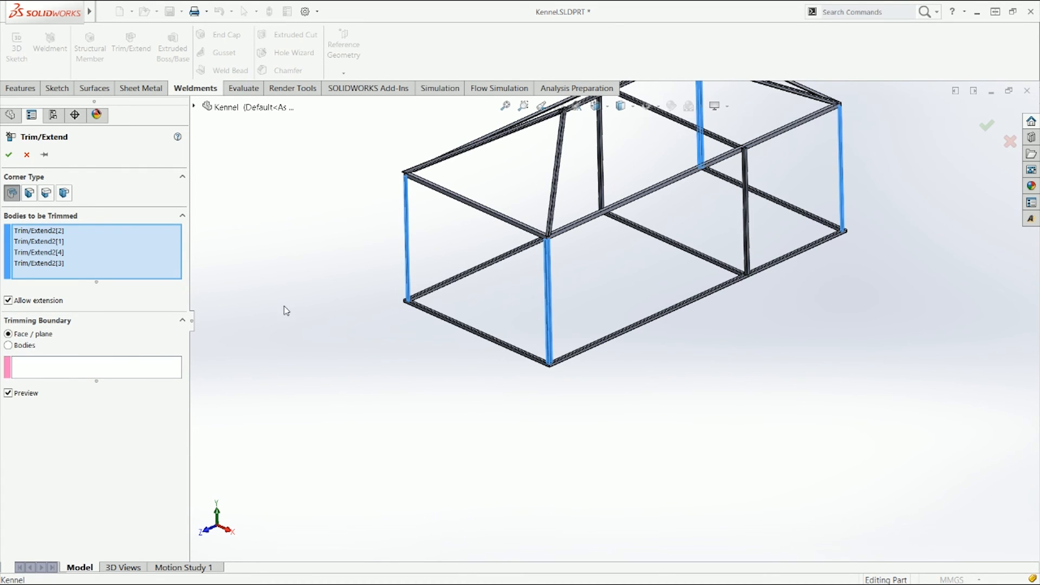
# Trim the corner posts without extension, using the upper face of the base tube on the short side as the boundary.
pyautogui.click(77, 374)
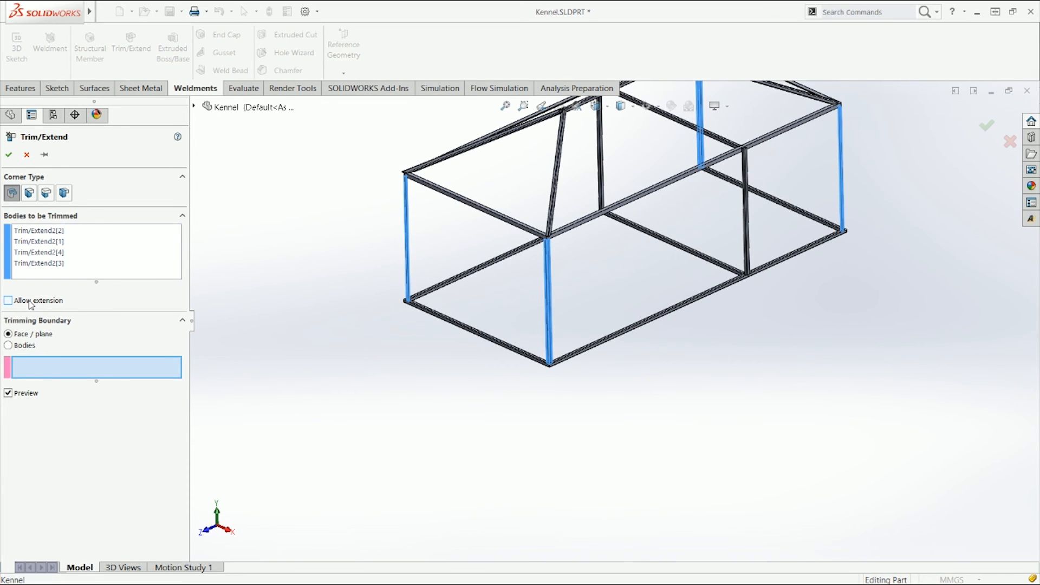
pyautogui.scroll(-4, 548, 362)
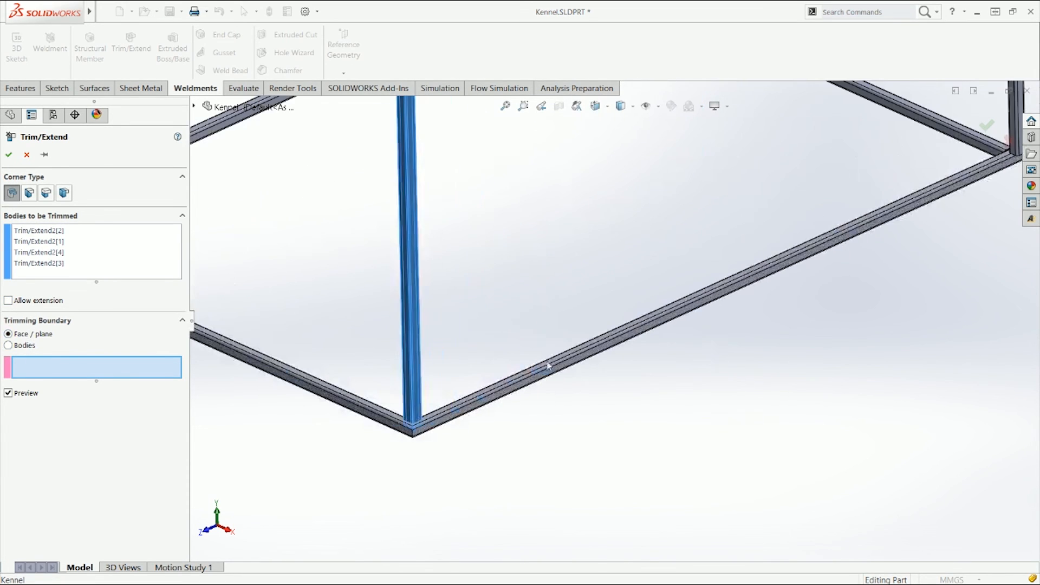
pyautogui.click(574, 414)
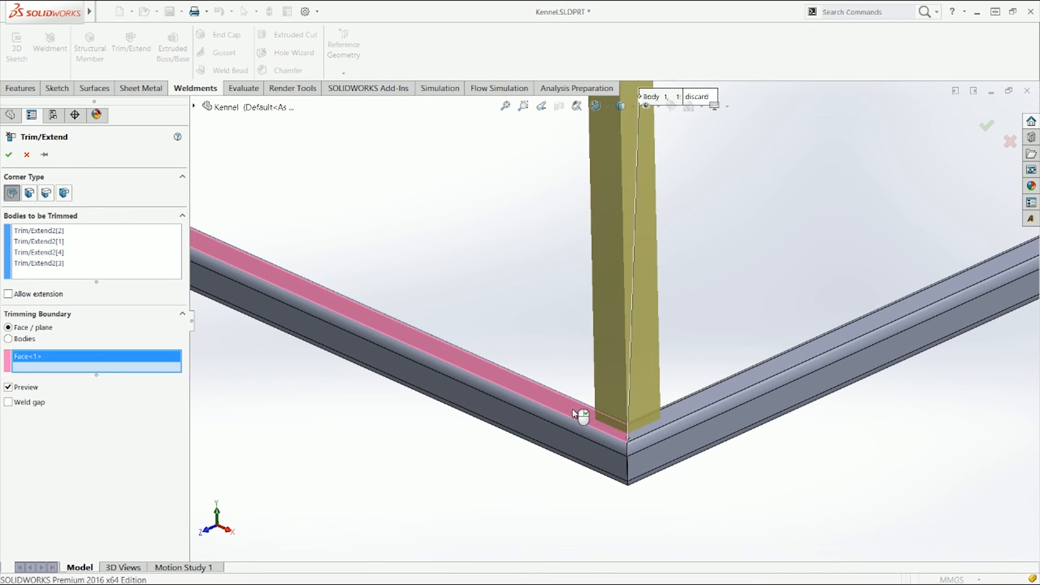
pyautogui.moveTo(445, 421); pyautogui.dragTo(515, 357, button='middle')
pyautogui.scroll(-3, 515, 357)
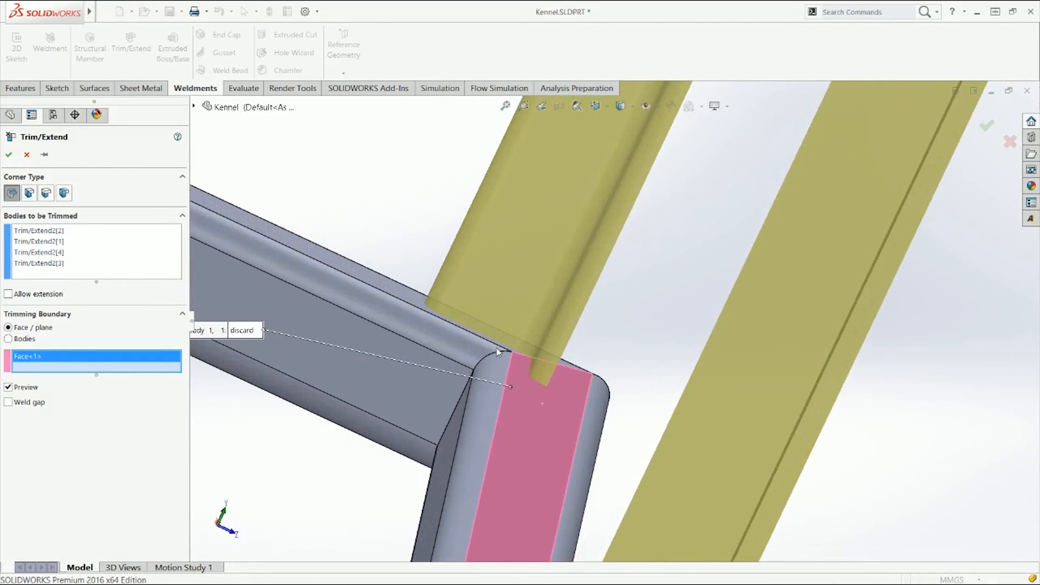
pyautogui.click(9, 157)
pyautogui.scroll(3, 636, 347)
pyautogui.moveTo(637, 347); pyautogui.dragTo(502, 314, button='middle')
pyautogui.hotkey('ctrl', '7')
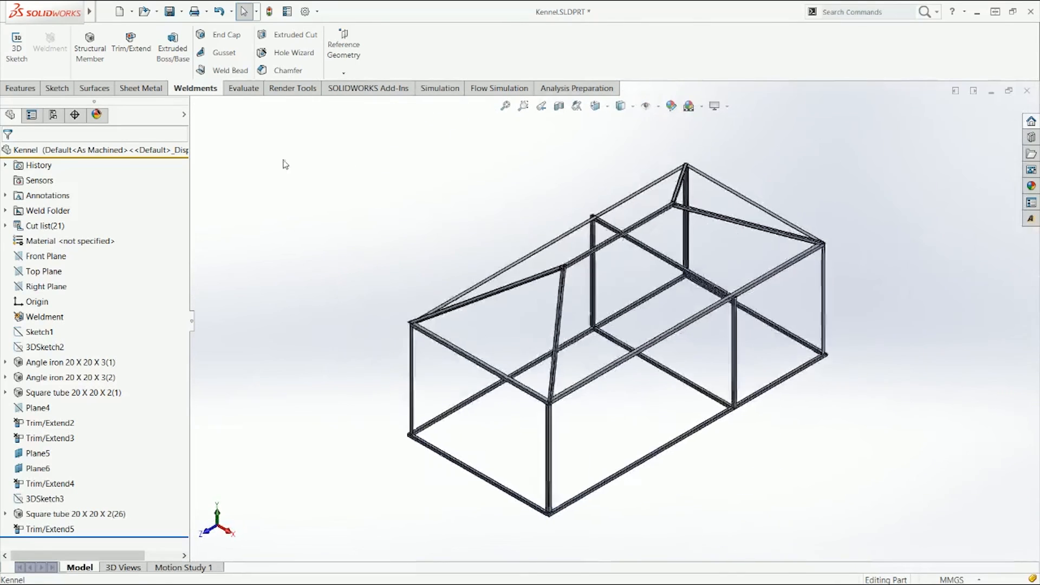
# Set up a Trim/Extend of the near partition upright with extension allowed, bounded by the underside face of the near long base tube.
pyautogui.click(131, 49)
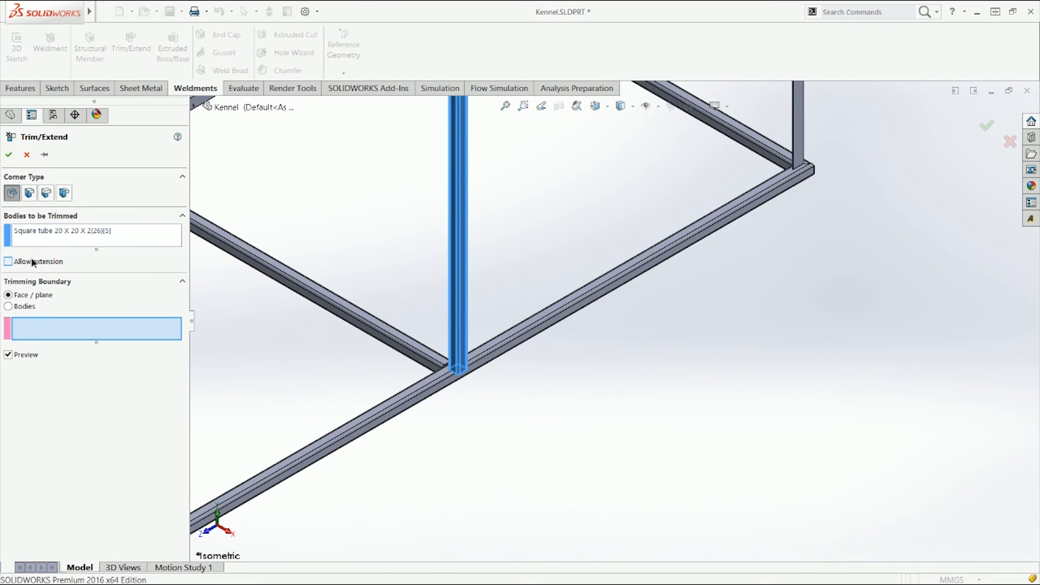
pyautogui.moveTo(212, 365); pyautogui.dragTo(293, 304, button='middle')
pyautogui.scroll(4, 469, 399)
pyautogui.scroll(-12, 601, 488)
pyautogui.scroll(-2, 473, 328)
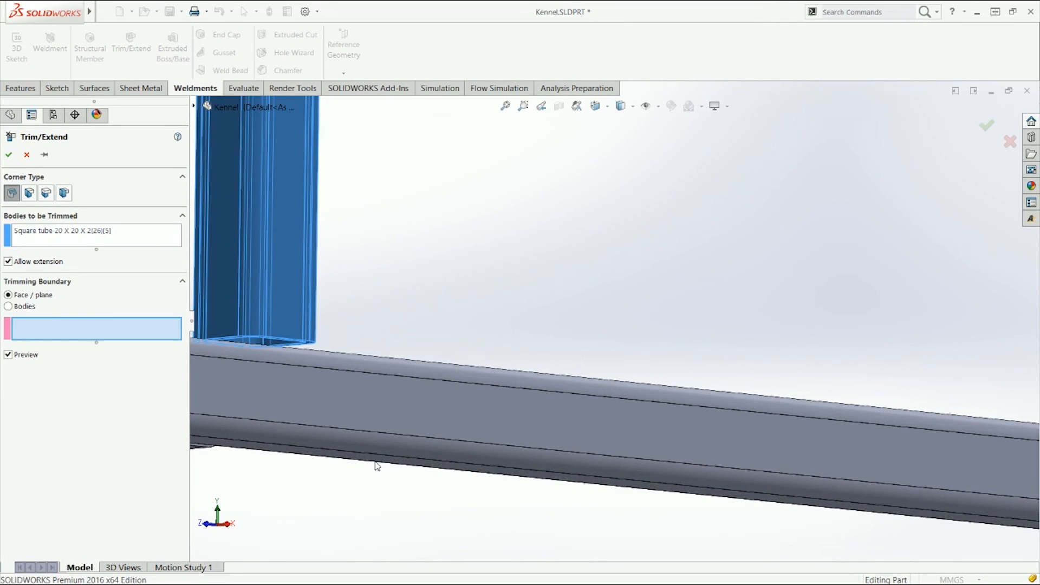
pyautogui.click(379, 461)
pyautogui.scroll(7, 385, 464)
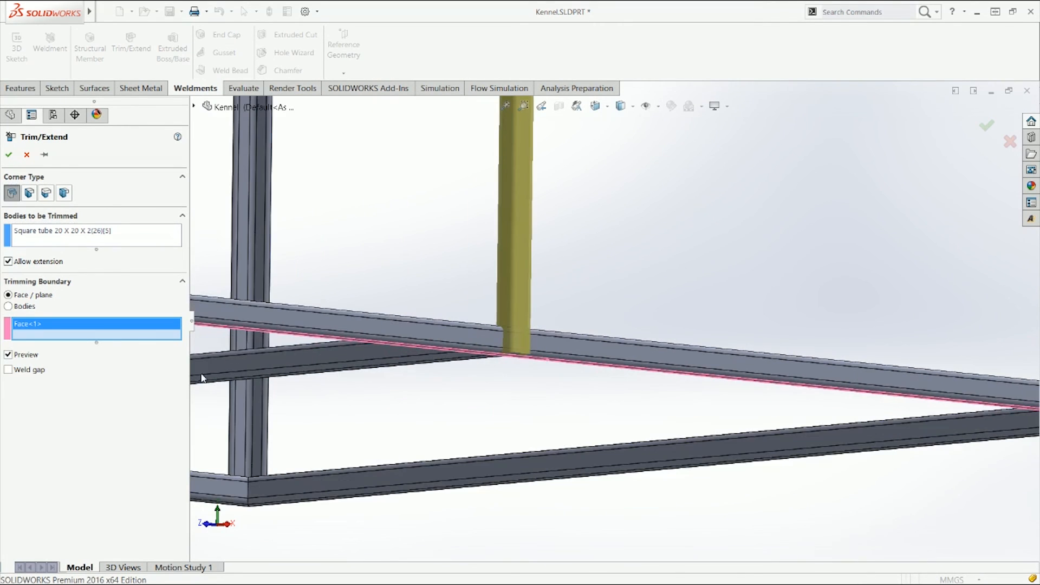
# Add the far partition upright to the bodies being trimmed and apply the extension to the base frame's underside.
pyautogui.click(122, 241)
pyautogui.moveTo(357, 264); pyautogui.dragTo(339, 347, button='middle')
pyautogui.click(334, 346)
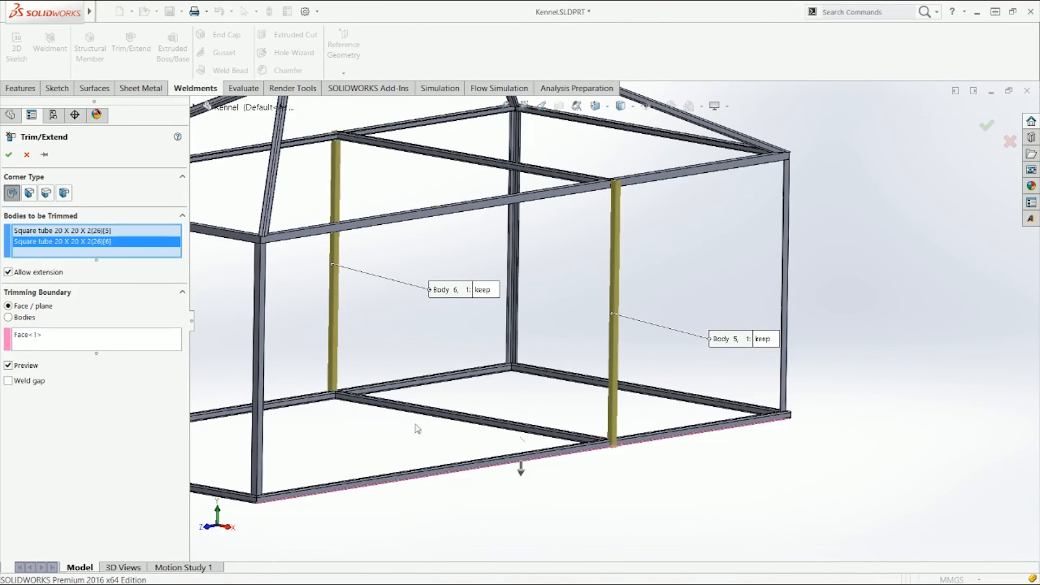
pyautogui.scroll(-7, 345, 405)
pyautogui.moveTo(405, 321); pyautogui.dragTo(433, 303, button='middle')
pyautogui.scroll(10, 673, 234)
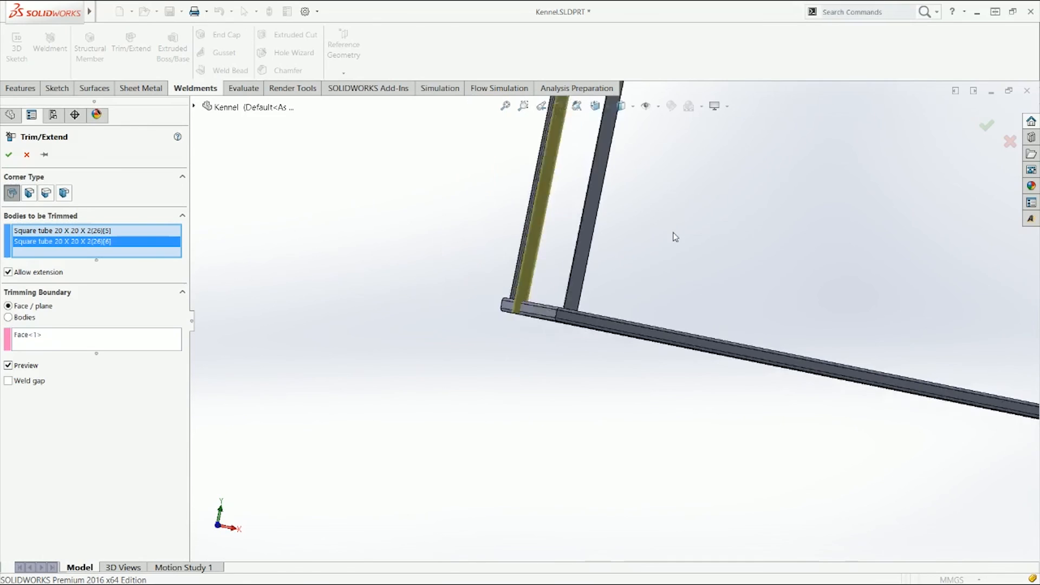
pyautogui.scroll(-6, 834, 213)
pyautogui.moveTo(817, 244); pyautogui.dragTo(734, 252, button='middle')
pyautogui.click(9, 154)
# Start a Trim/Extend of the two partition uprights, using bodies rather than a face or plane as the trimming boundary.
pyautogui.click(131, 48)
pyautogui.press('f')
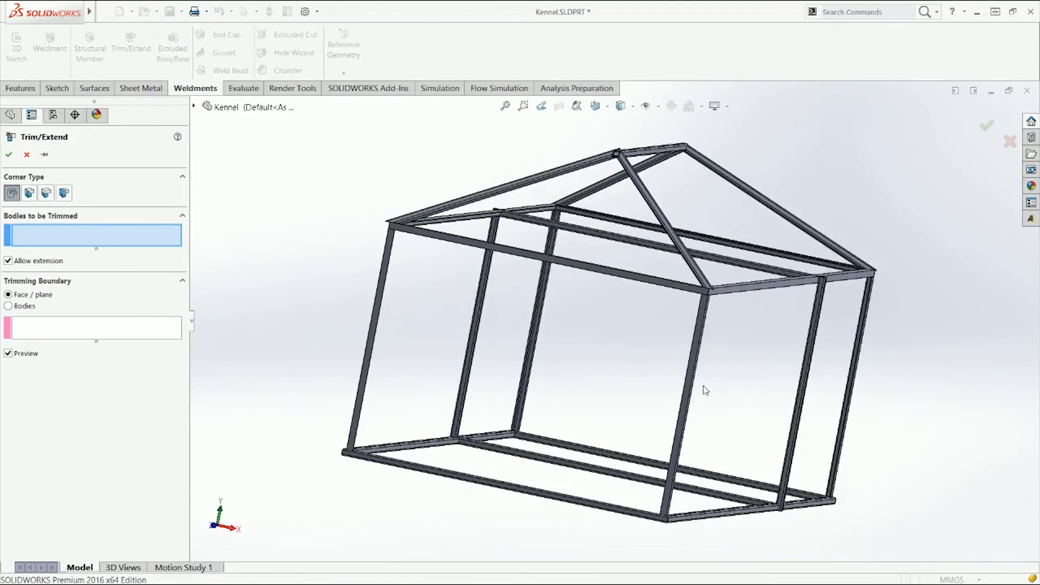
pyautogui.click(797, 414)
pyautogui.click(468, 372)
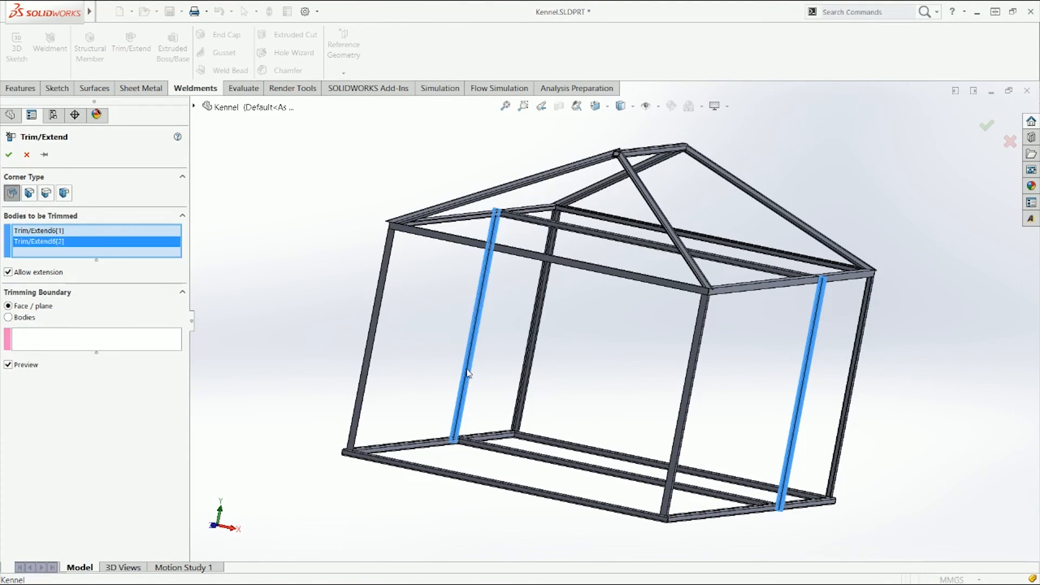
pyautogui.click(33, 318)
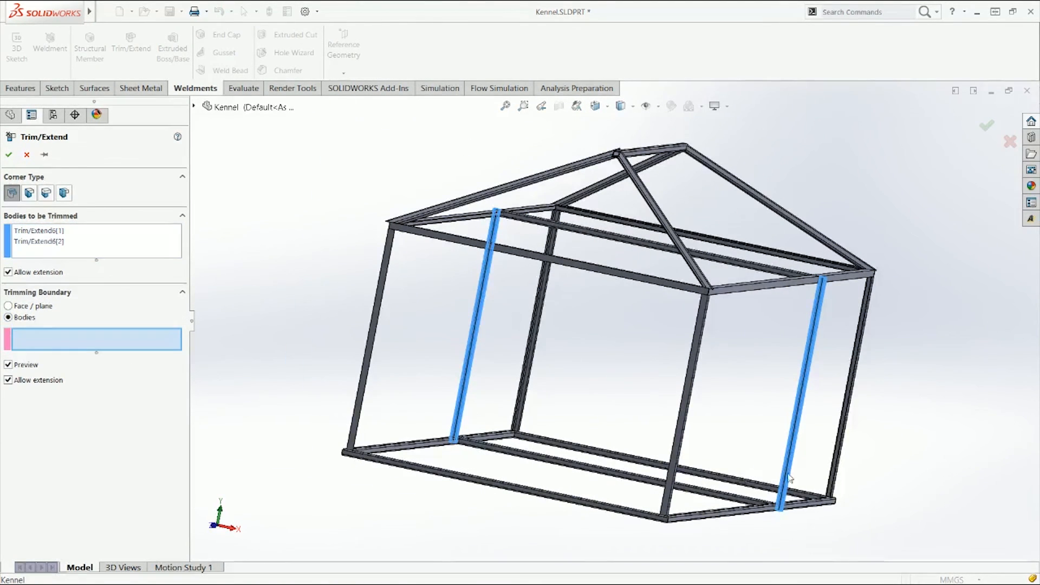
# Trim the partition uprights against the two base tubes they stand on, selecting both tubes as boundary bodies with extension allowed.
pyautogui.scroll(-5, 789, 477)
pyautogui.click(757, 499)
pyautogui.scroll(4, 598, 316)
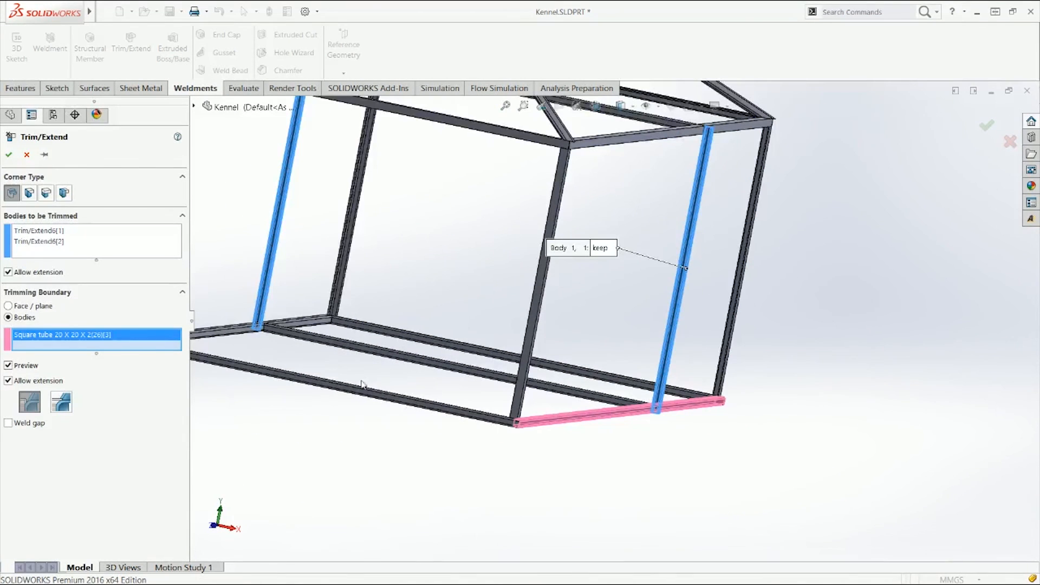
pyautogui.click(284, 326)
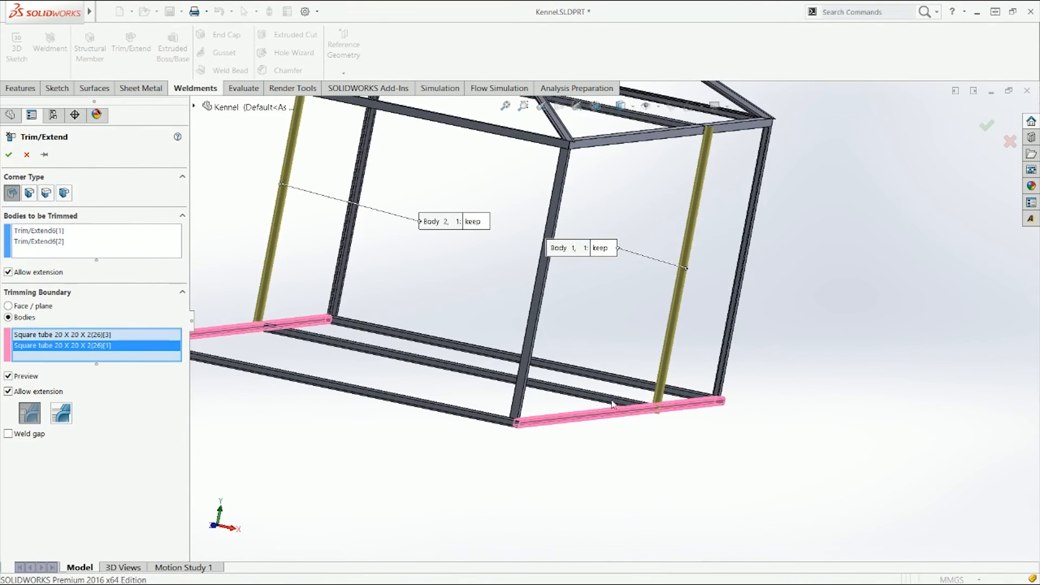
pyautogui.scroll(-5, 614, 405)
pyautogui.moveTo(586, 386); pyautogui.dragTo(649, 353, button='middle')
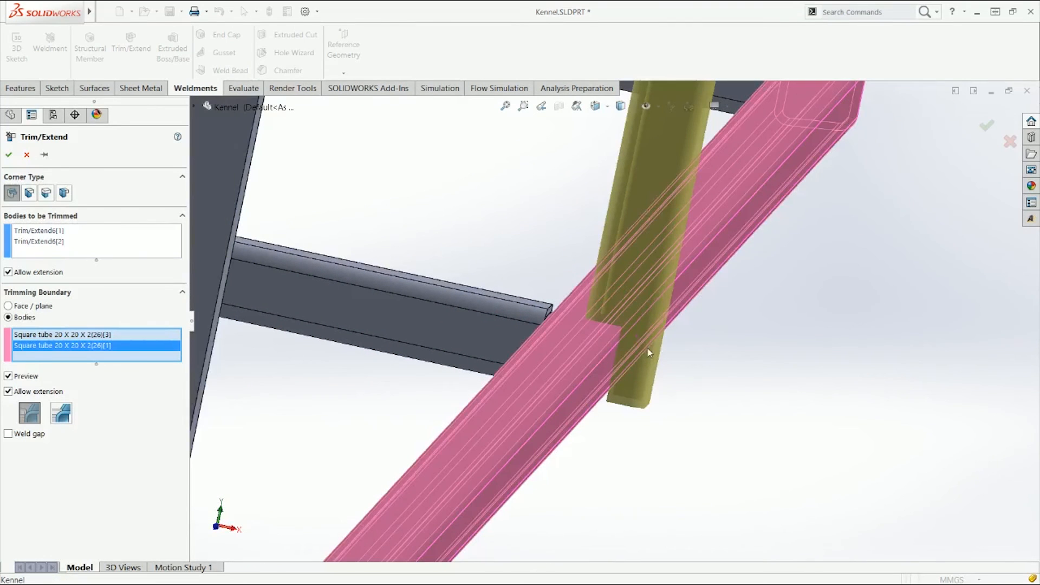
pyautogui.click(7, 155)
pyautogui.moveTo(614, 377); pyautogui.dragTo(622, 307, button='middle')
pyautogui.rightClick(630, 263)
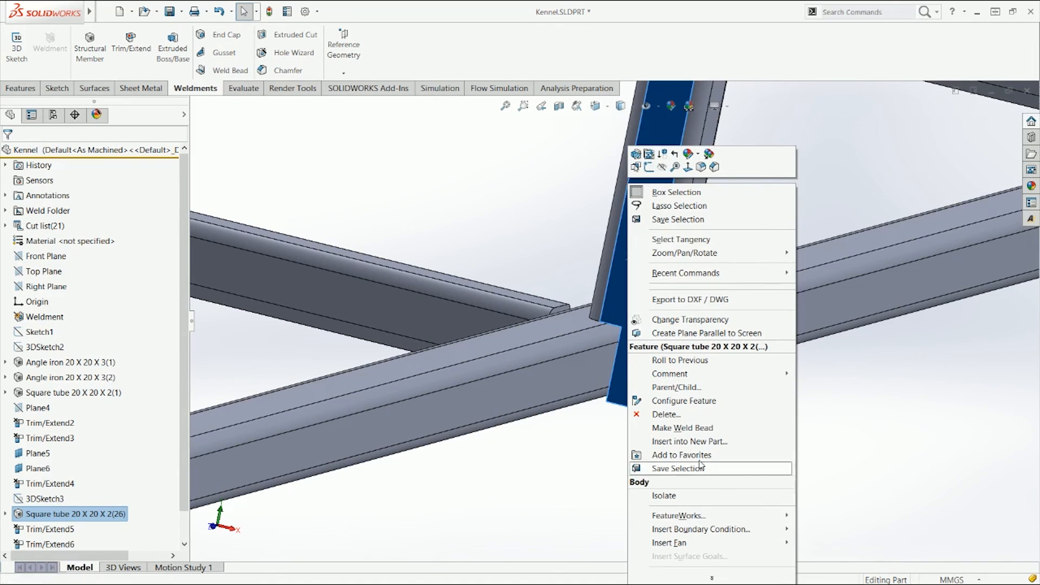
pyautogui.click(711, 578)
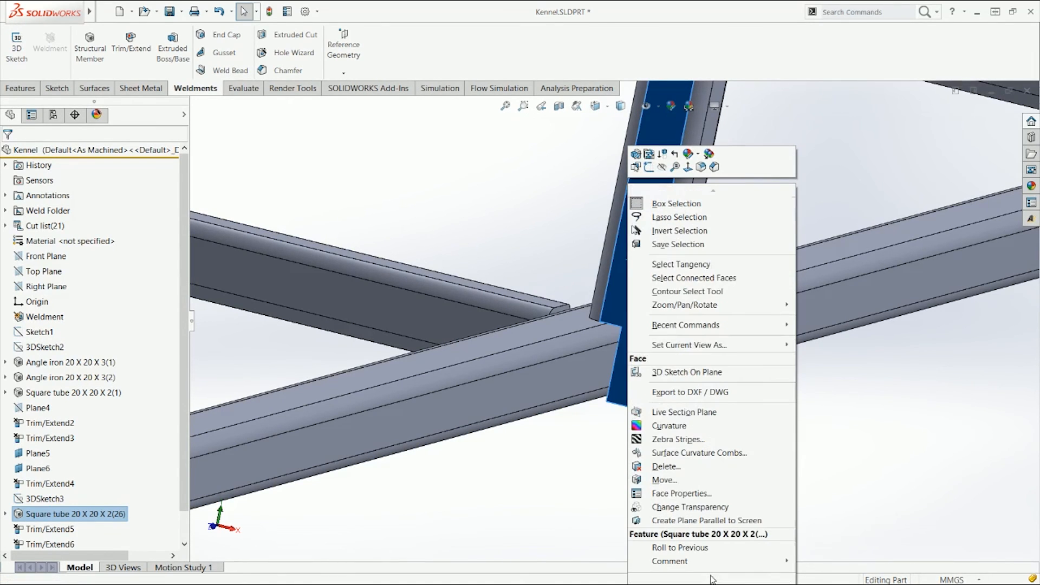
pyautogui.click(577, 494)
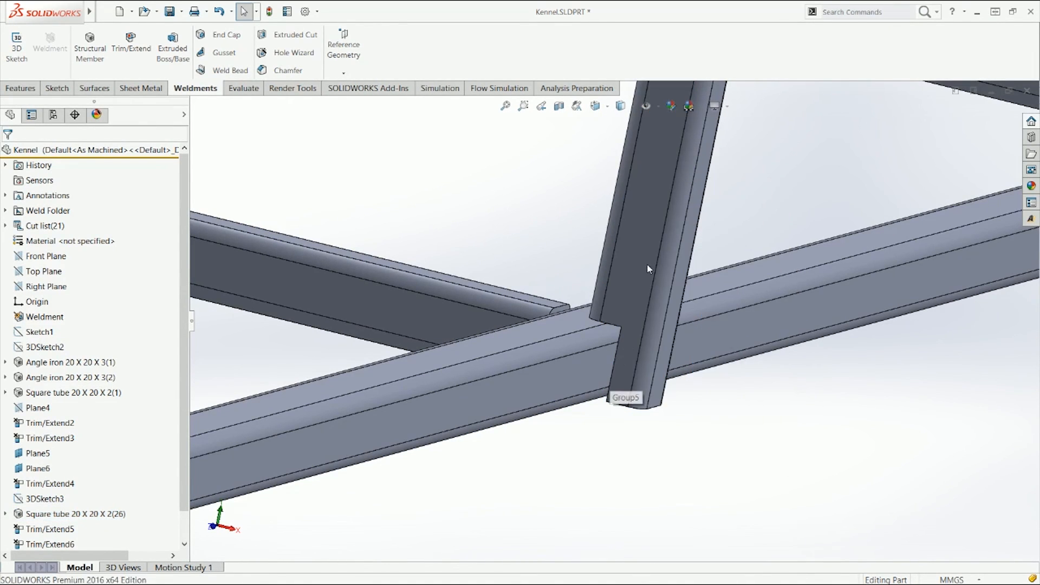
pyautogui.rightClick(647, 253)
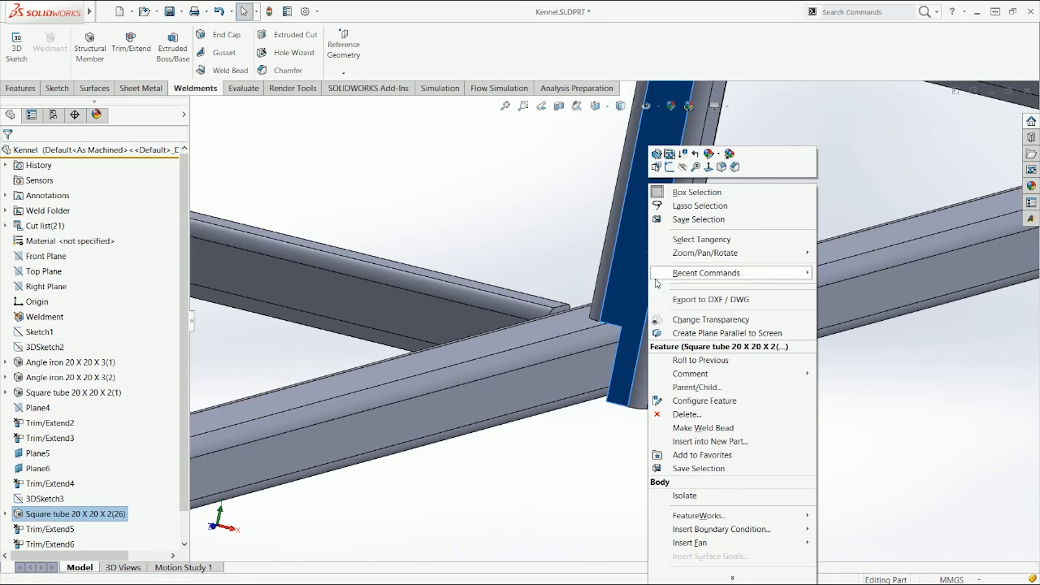
pyautogui.click(580, 425)
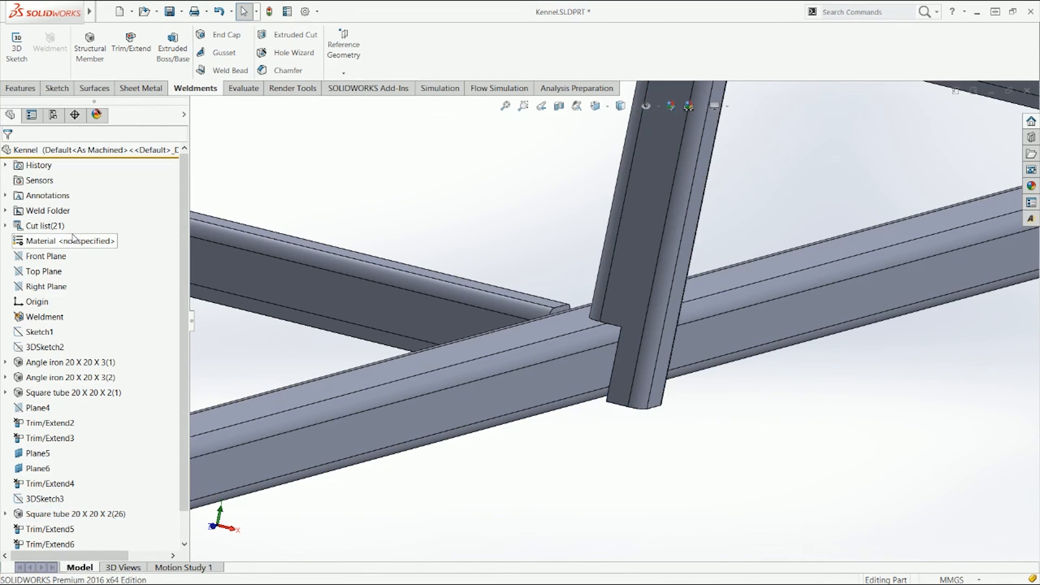
# Find the trimmed partition upright in the cut list, isolate its body and examine its lower end.
pyautogui.click(7, 226)
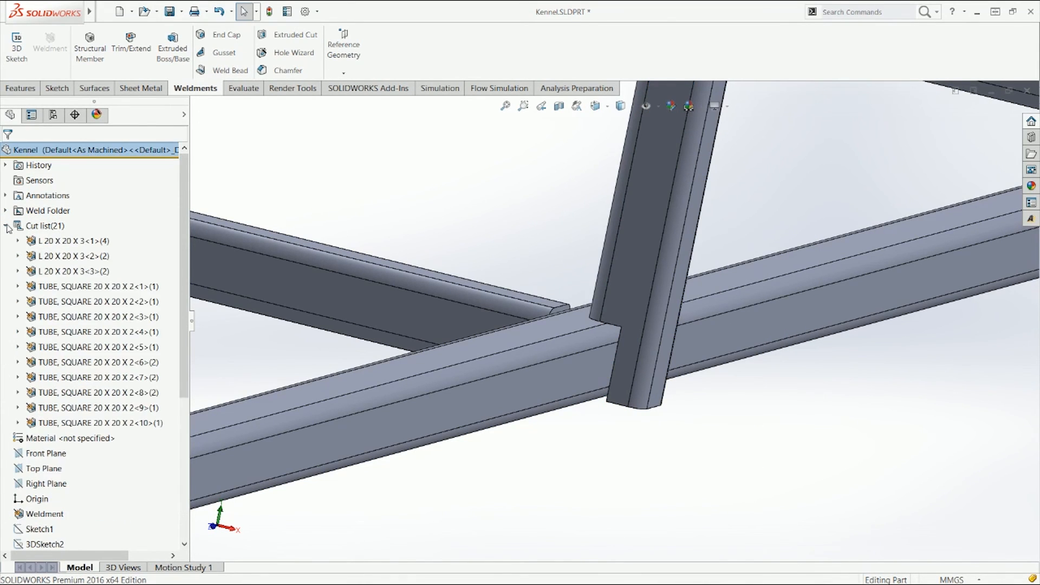
pyautogui.click(80, 416)
pyautogui.click(76, 408)
pyautogui.click(73, 392)
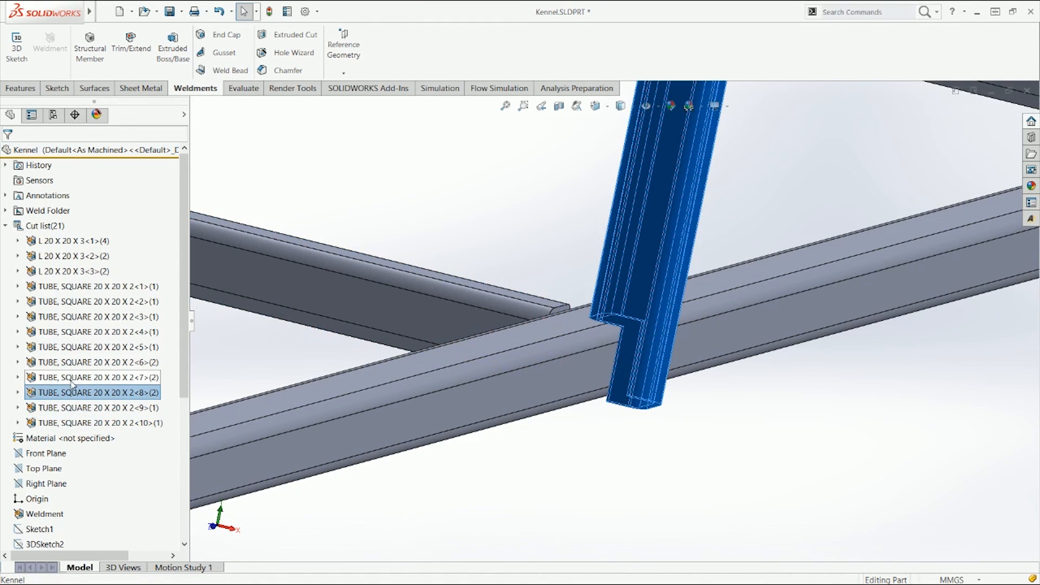
pyautogui.click(18, 392)
pyautogui.rightClick(54, 408)
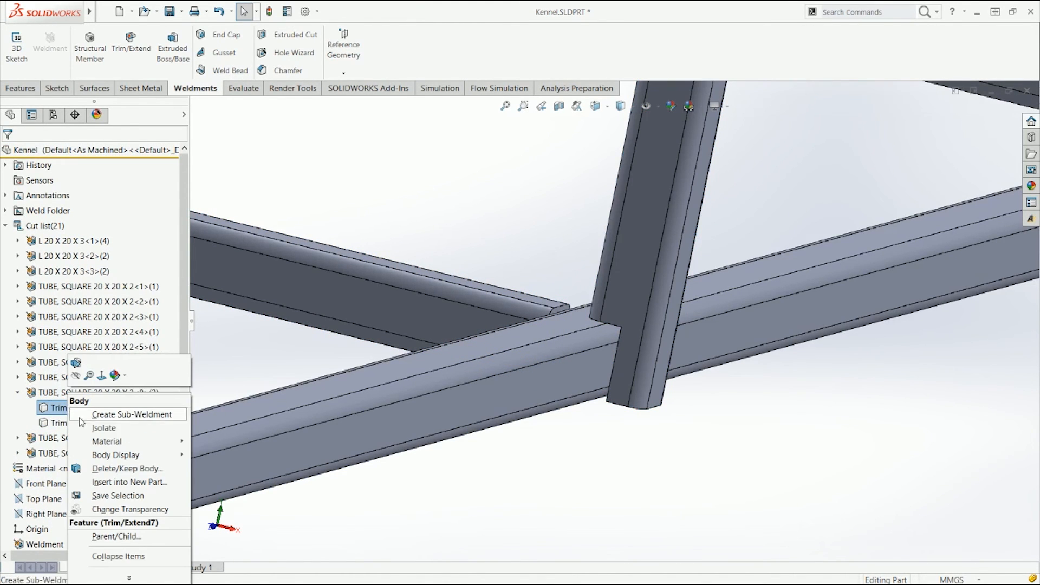
pyautogui.rightClick(58, 423)
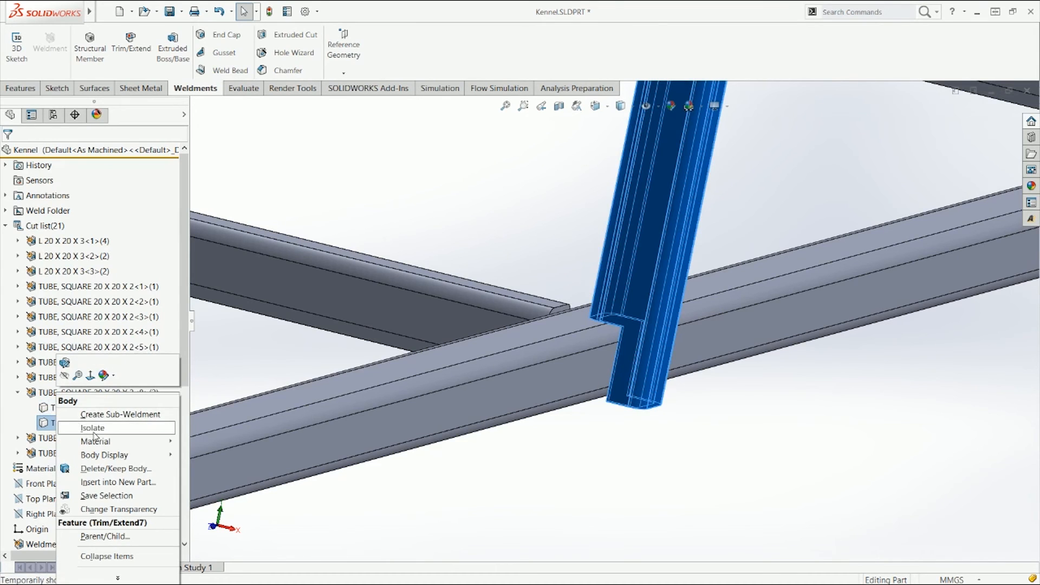
pyautogui.click(93, 429)
pyautogui.moveTo(634, 471); pyautogui.dragTo(671, 425, button='middle')
pyautogui.scroll(5, 436, 343)
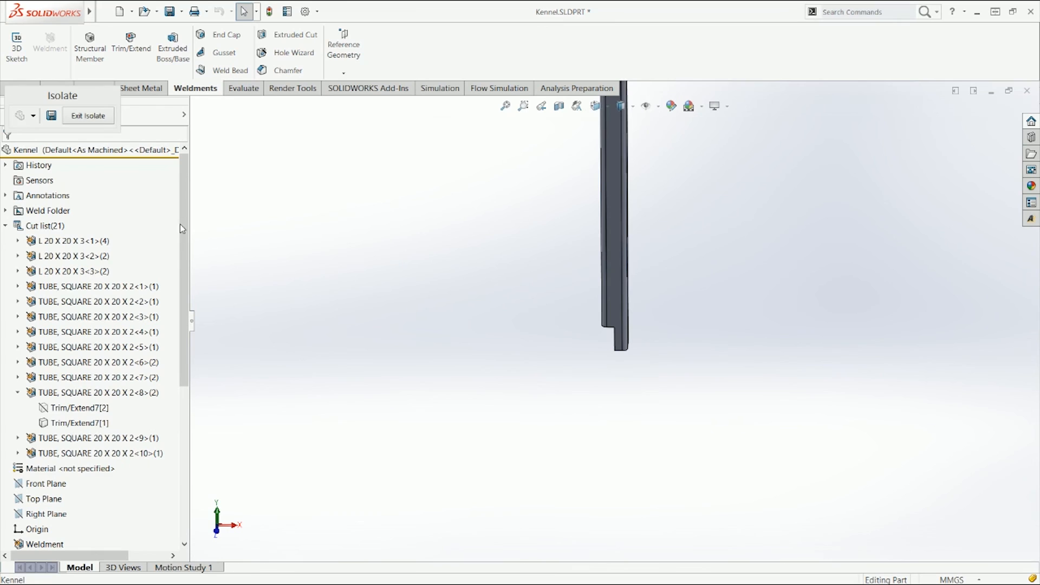
# Exit the isolation and inspect the joint between the partition upright and the upper side rail of the full frame.
pyautogui.click(93, 116)
pyautogui.scroll(3, 667, 390)
pyautogui.moveTo(664, 385); pyautogui.dragTo(522, 356, button='middle')
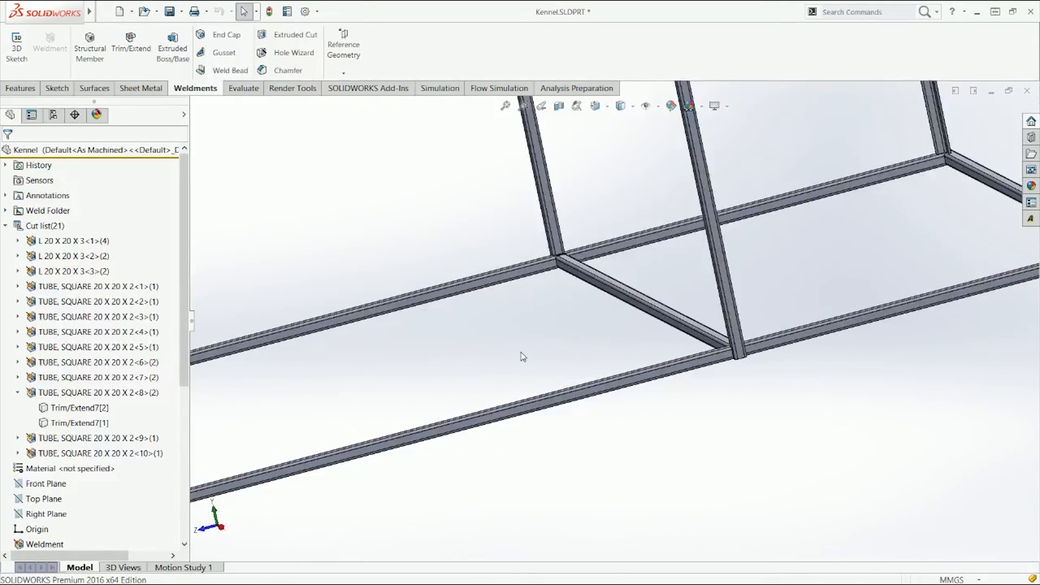
pyautogui.hotkey('ctrl', '7')
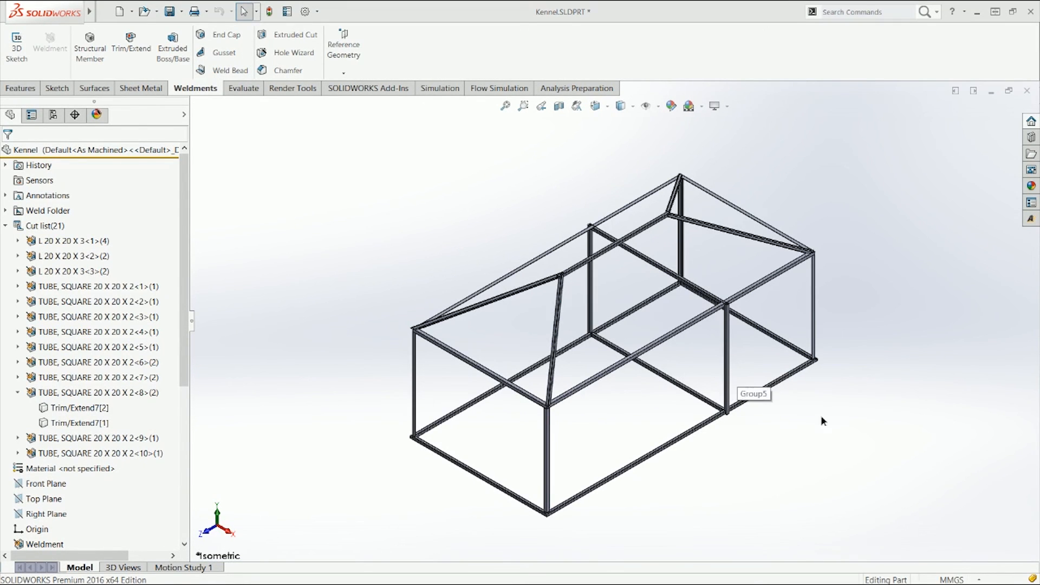
pyautogui.moveTo(801, 379); pyautogui.dragTo(774, 314, button='middle')
pyautogui.scroll(-5, 708, 271)
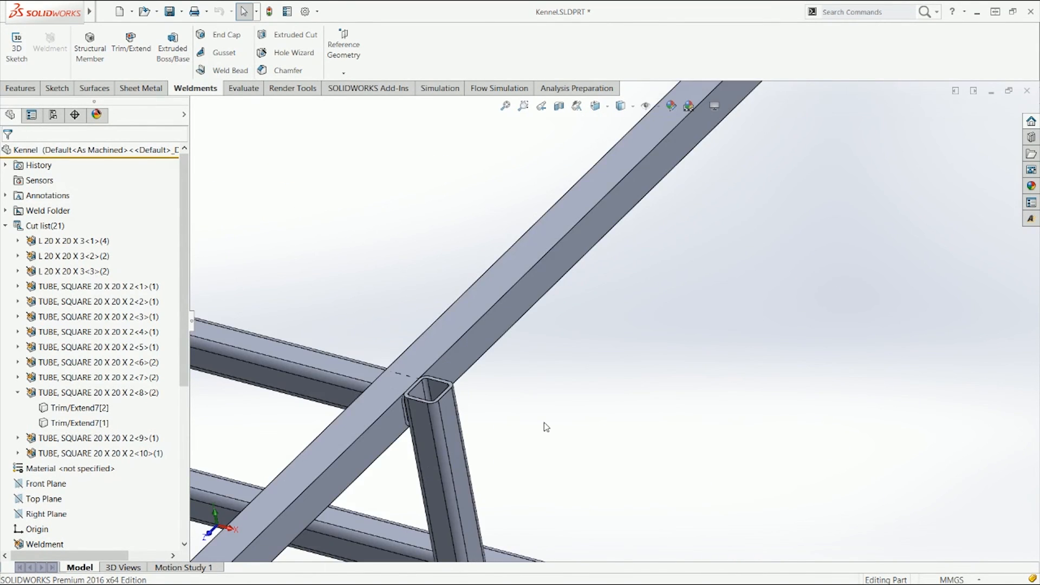
pyautogui.scroll(5, 544, 423)
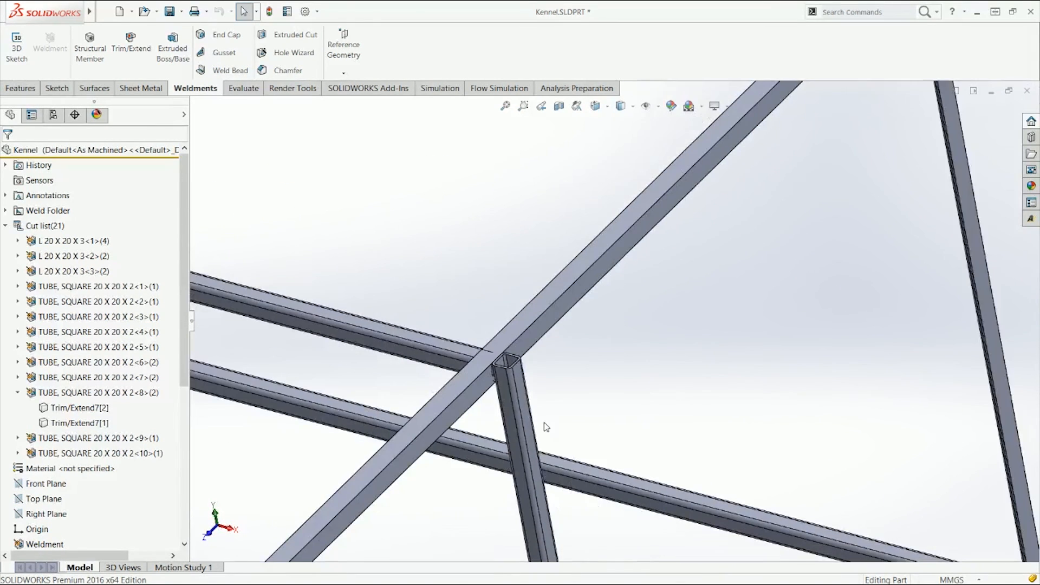
pyautogui.moveTo(544, 424); pyautogui.dragTo(573, 386, button='middle')
pyautogui.scroll(3, 573, 386)
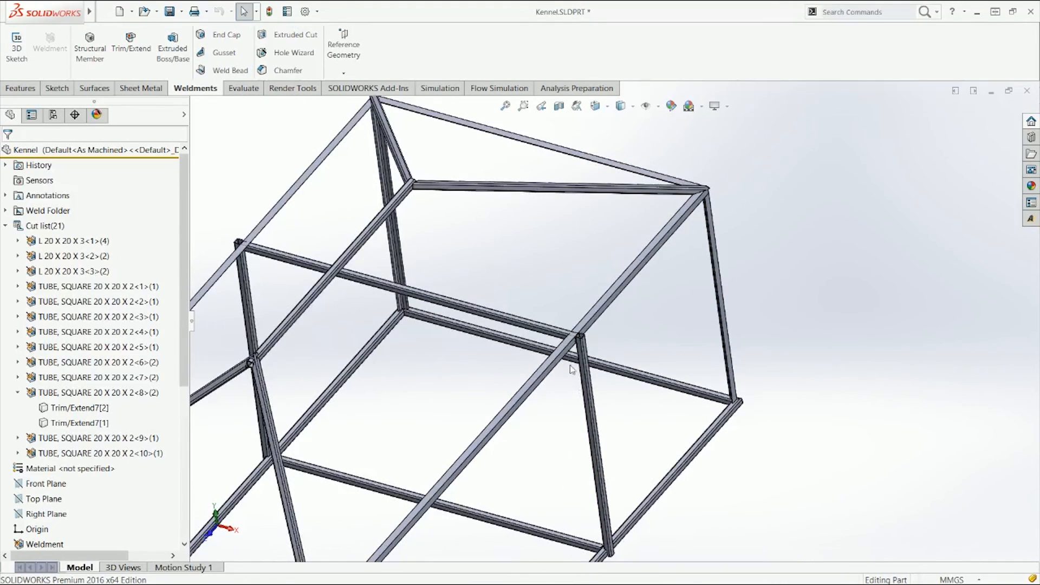
pyautogui.scroll(-3, 560, 331)
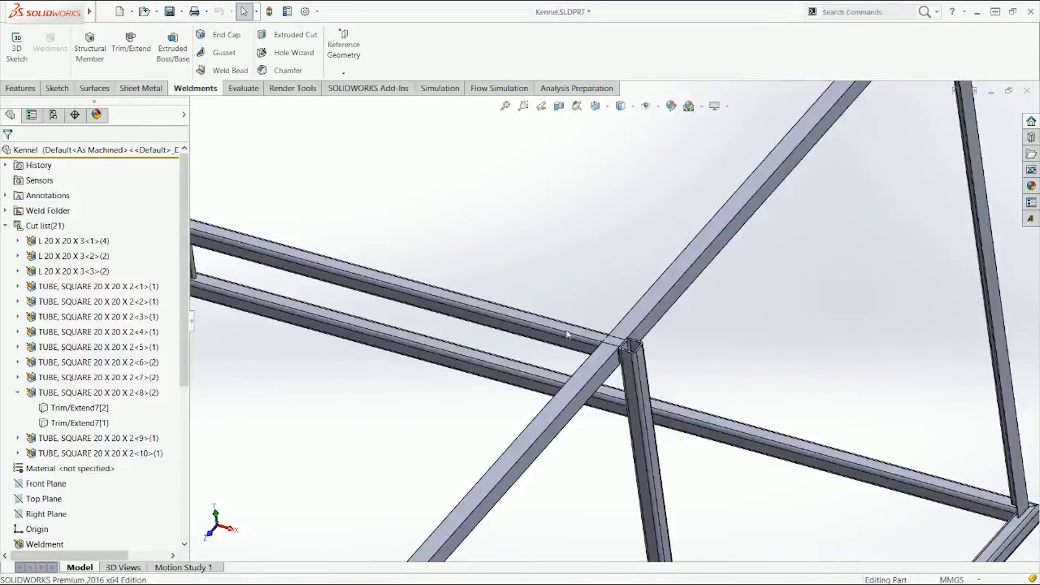
# Collapse the cut list and open a new sketch on the Front Plane, viewed normal to the plane.
pyautogui.click(5, 227)
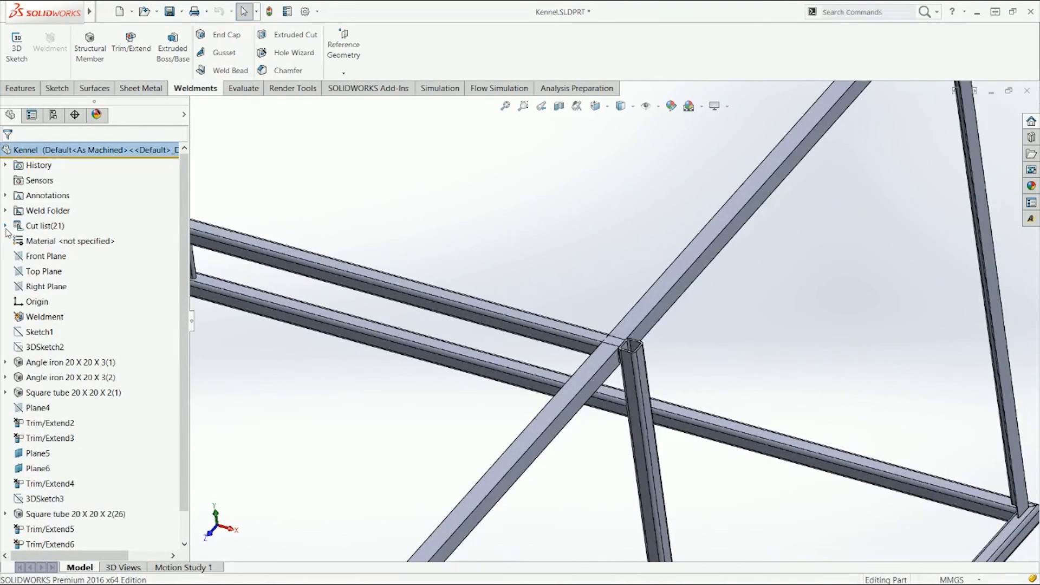
pyautogui.click(46, 286)
pyautogui.press('f')
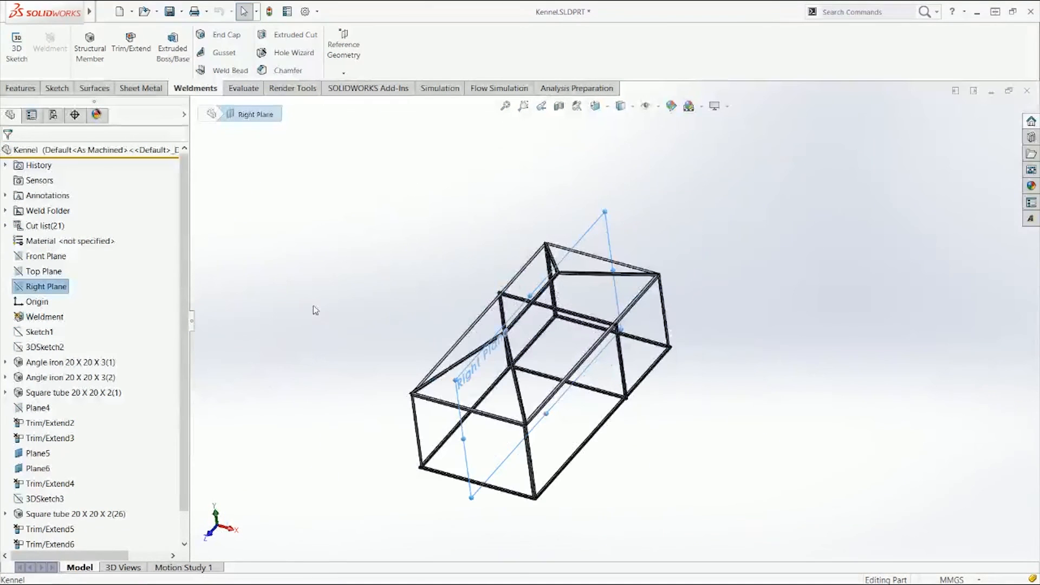
pyautogui.click(38, 258)
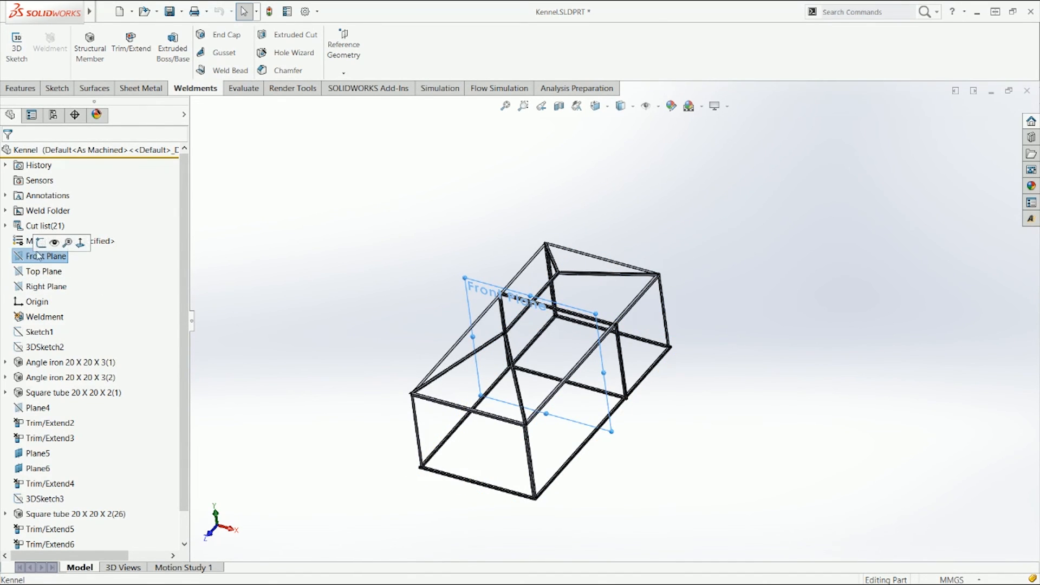
pyautogui.click(43, 244)
pyautogui.click(38, 257)
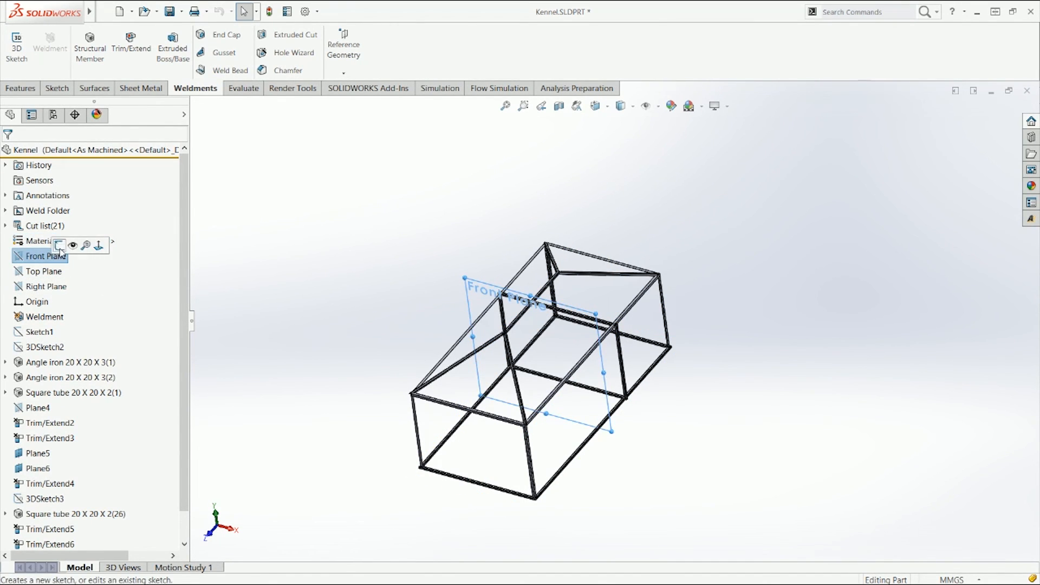
pyautogui.click(82, 242)
pyautogui.hotkey('ctrl', '8')
pyautogui.scroll(-2, 445, 291)
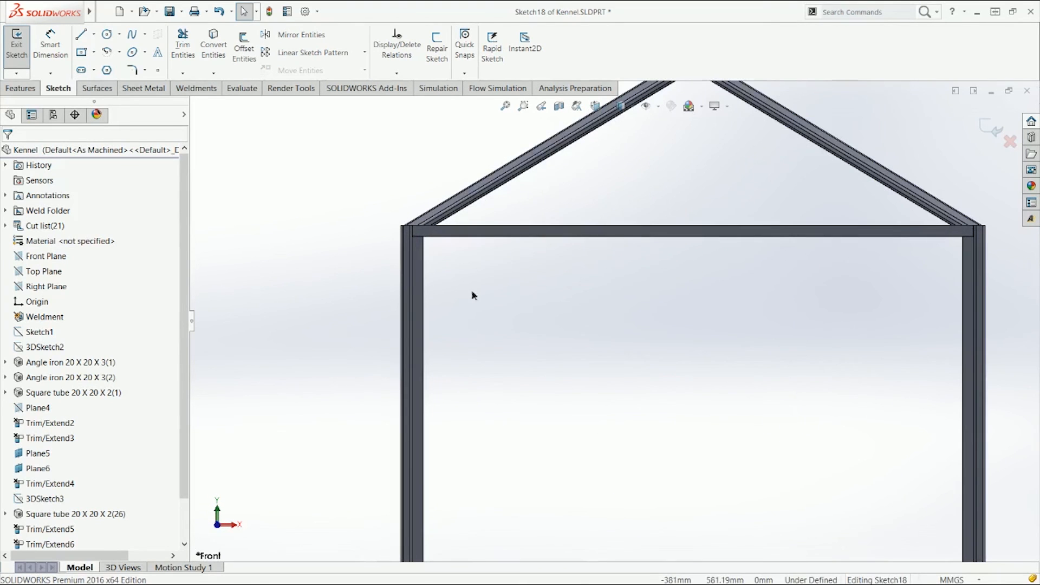
# Start a corner rectangle for the kennel's front frame opening below the horizontal upper member.
pyautogui.moveTo(473, 295); pyautogui.dragTo(467, 334, button='right')
pyautogui.scroll(-3, 406, 184)
pyautogui.scroll(3, 442, 273)
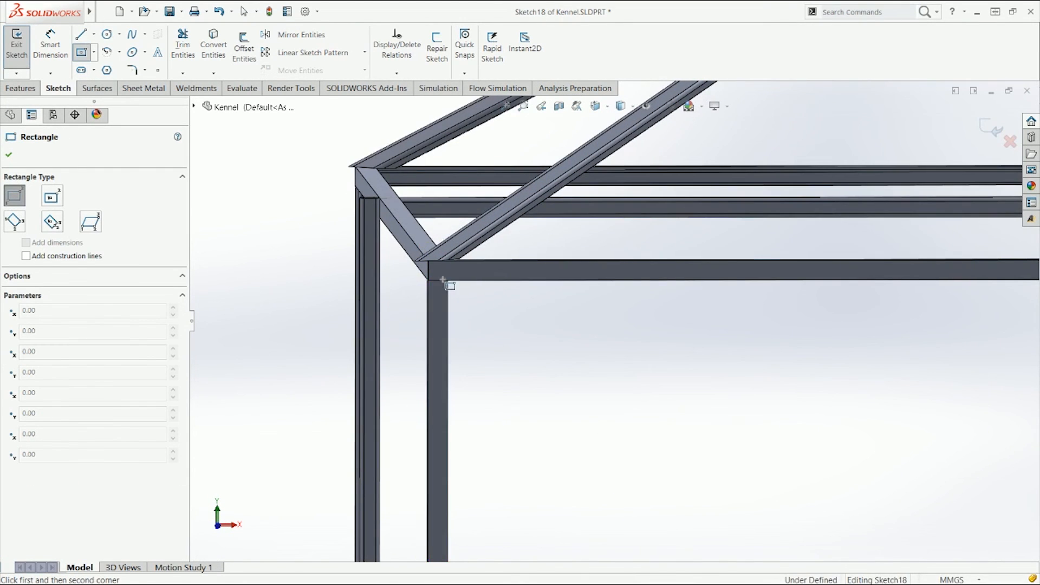
# Leave the rectangle tool and apply a planar section view through the frame at the Front Plane.
pyautogui.scroll(-4, 413, 267)
pyautogui.moveTo(408, 263)
pyautogui.mouseDown(button='middle')
pyautogui.moveTo(391, 244)
pyautogui.moveTo(394, 254)
pyautogui.mouseUp(button='middle')
pyautogui.scroll(3, 507, 242)
pyautogui.press('Escape')
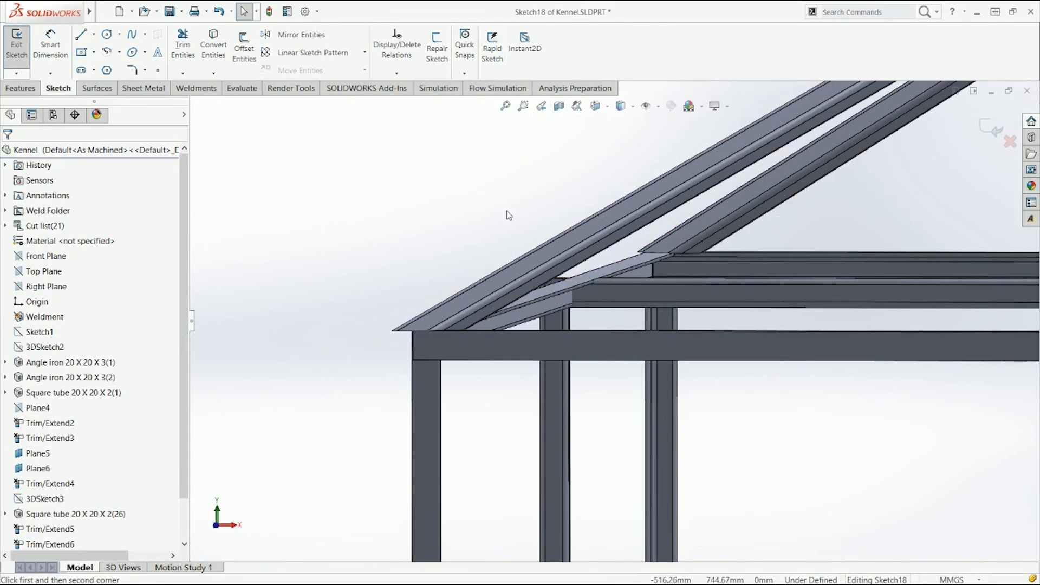
pyautogui.click(559, 105)
pyautogui.scroll(5, 566, 211)
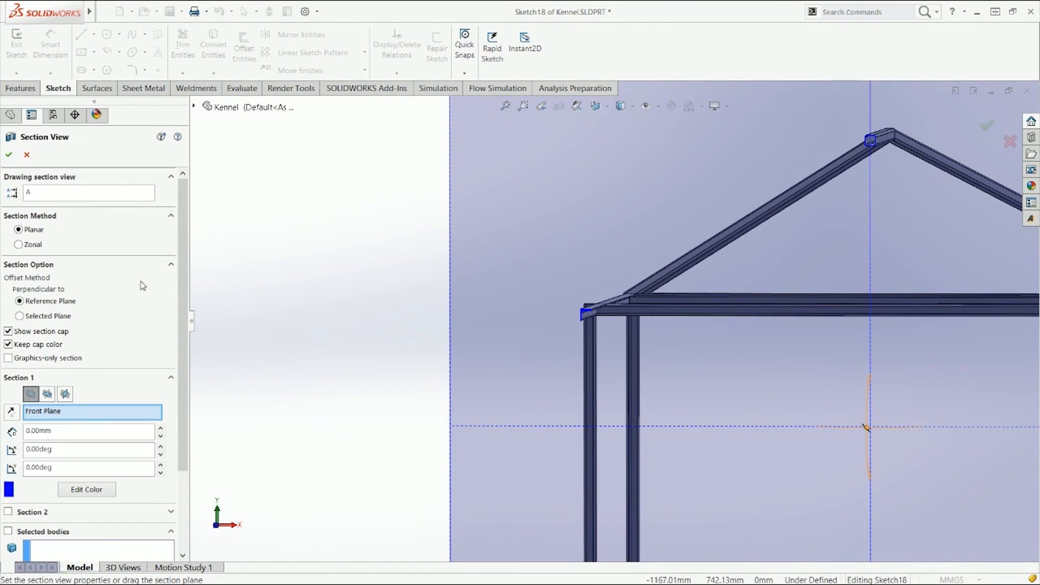
pyautogui.scroll(5, 299, 334)
pyautogui.moveTo(383, 338); pyautogui.dragTo(342, 374, button='middle')
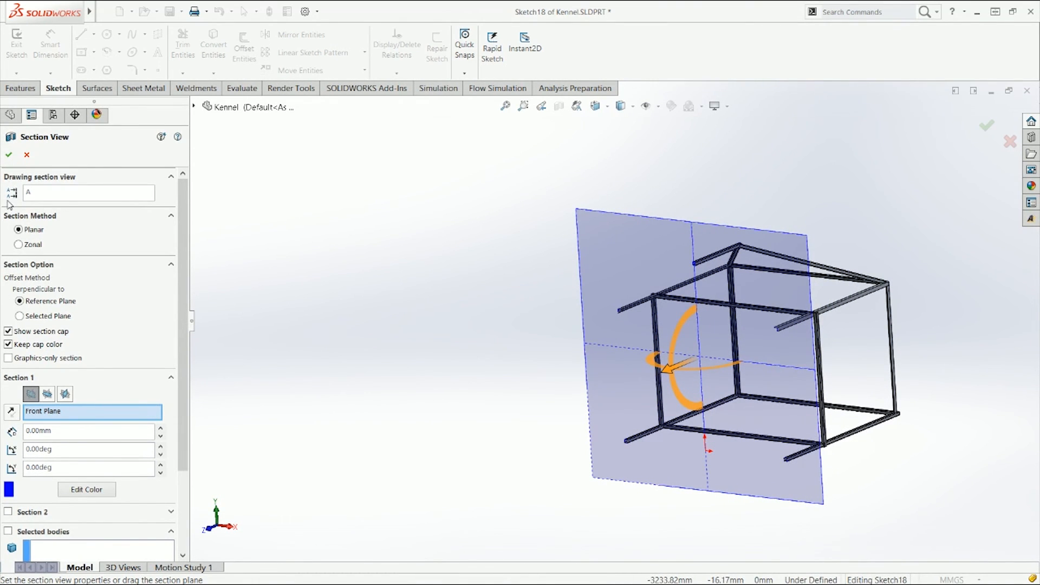
pyautogui.click(9, 155)
# Sketch a corner rectangle over the cut angle iron profile and make its lower outer corner coincident with the post's vertical edge.
pyautogui.hotkey('ctrl', '8')
pyautogui.scroll(-2, 411, 232)
pyautogui.press('r')
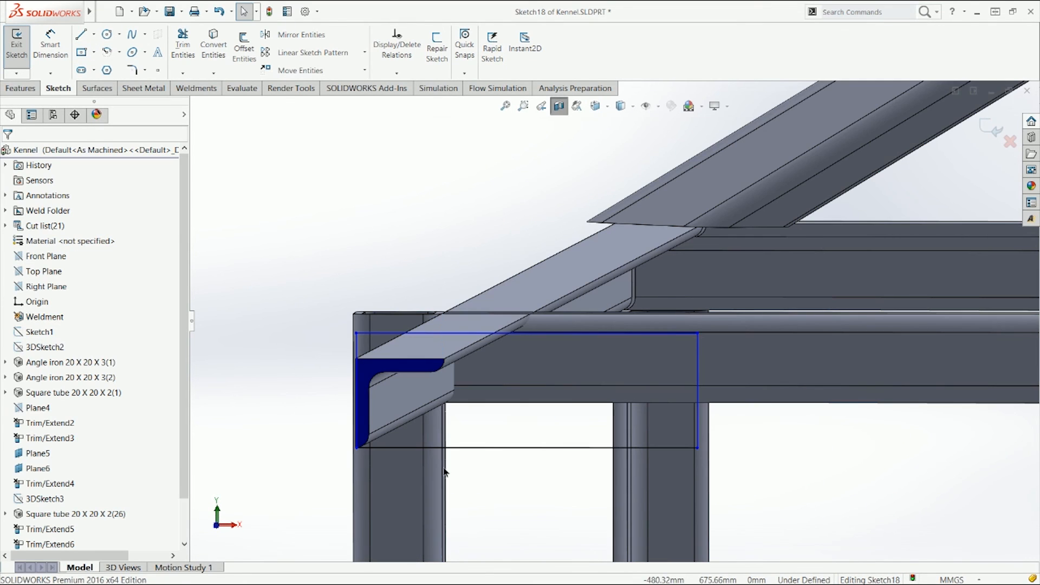
pyautogui.click(444, 473)
pyautogui.keyDown('ctrl'); pyautogui.click(356, 447); pyautogui.keyUp('ctrl')
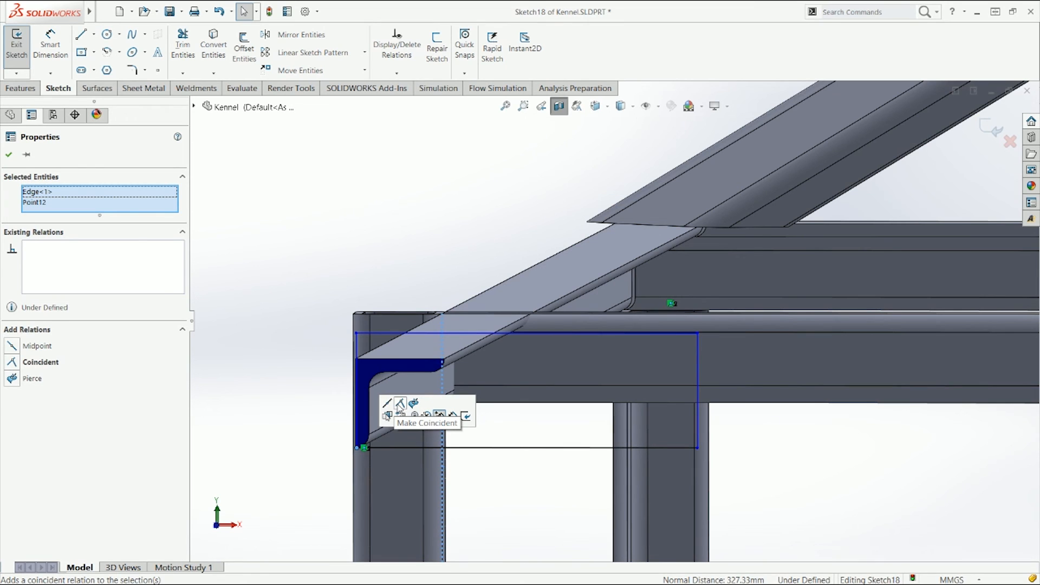
pyautogui.click(400, 406)
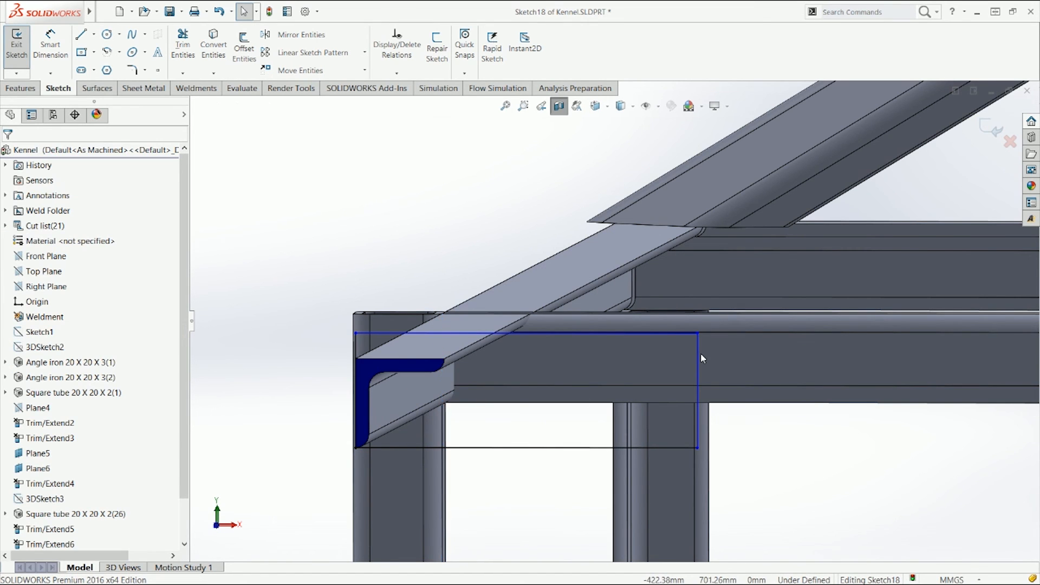
# Reshape the rectangle by moving its upper inner corner inward and level with the angle iron's top face.
pyautogui.scroll(2, 700, 352)
pyautogui.press('f')
pyautogui.scroll(-10, 453, 274)
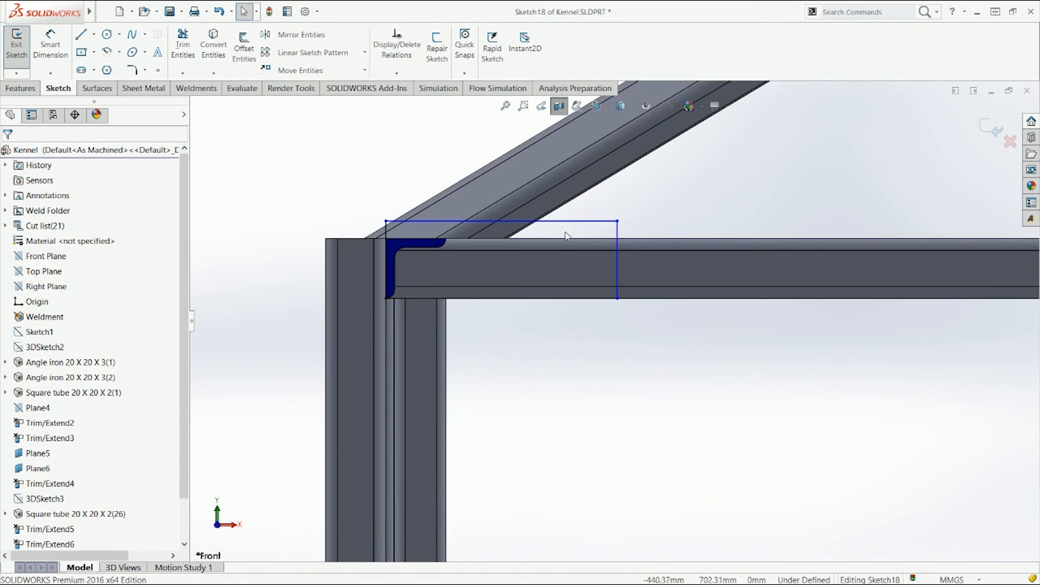
pyautogui.moveTo(617, 223); pyautogui.dragTo(558, 244)
pyautogui.scroll(-3, 560, 247)
pyautogui.moveTo(717, 253)
pyautogui.mouseDown()
pyautogui.moveTo(379, 271)
pyautogui.moveTo(655, 262)
pyautogui.mouseUp()
pyautogui.press('Escape')
# Add a pierce relation between the rectangle's upper inner corner and the angle iron's long inner top edge.
pyautogui.scroll(-4, 397, 255)
pyautogui.moveTo(438, 286); pyautogui.dragTo(419, 298, button='middle')
pyautogui.click(417, 271)
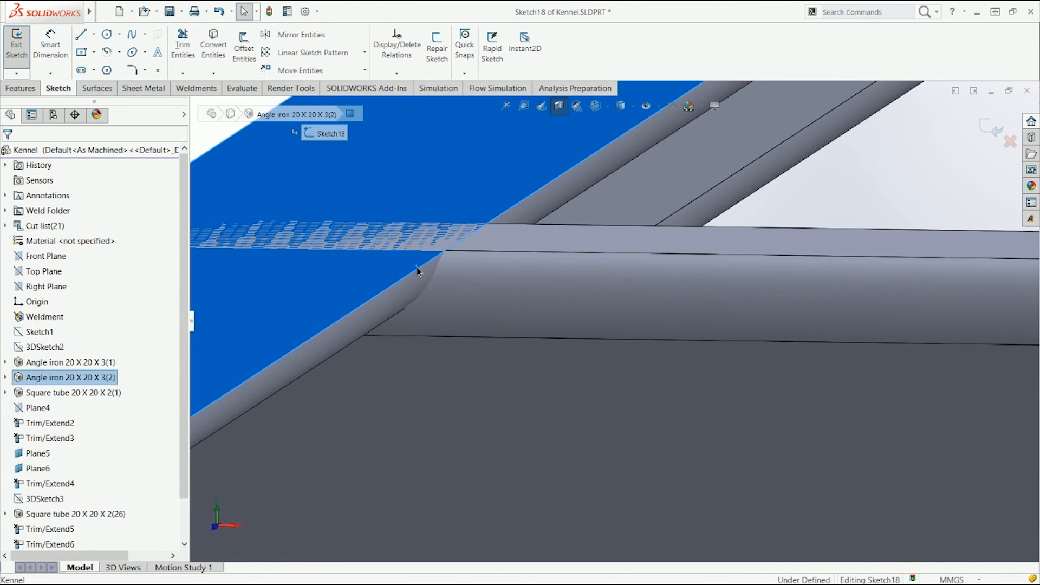
pyautogui.press('Escape')
pyautogui.scroll(3, 833, 300)
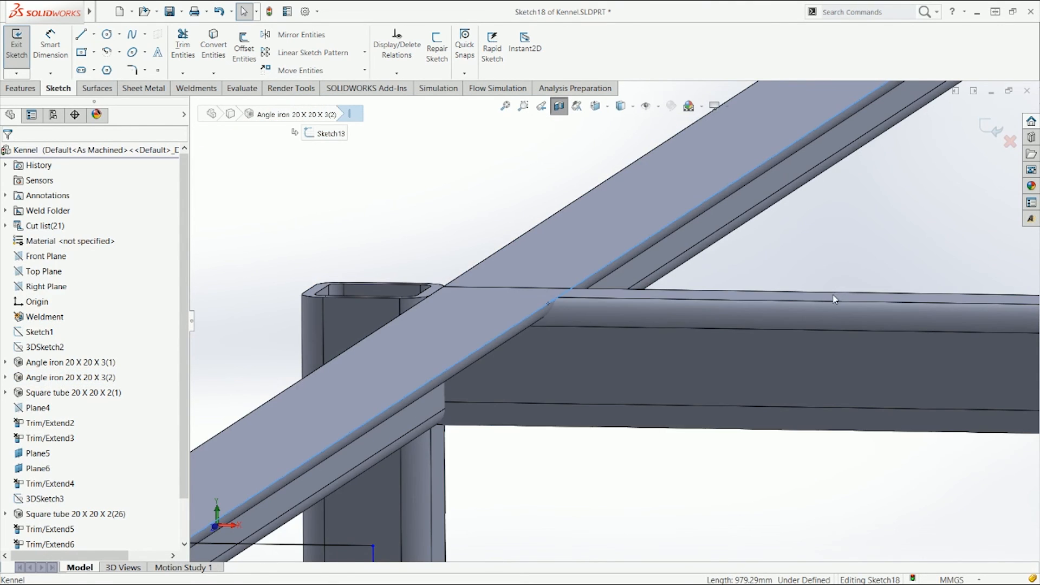
pyautogui.scroll(4, 829, 323)
pyautogui.keyDown('ctrl'); pyautogui.click(517, 411); pyautogui.keyUp('ctrl')
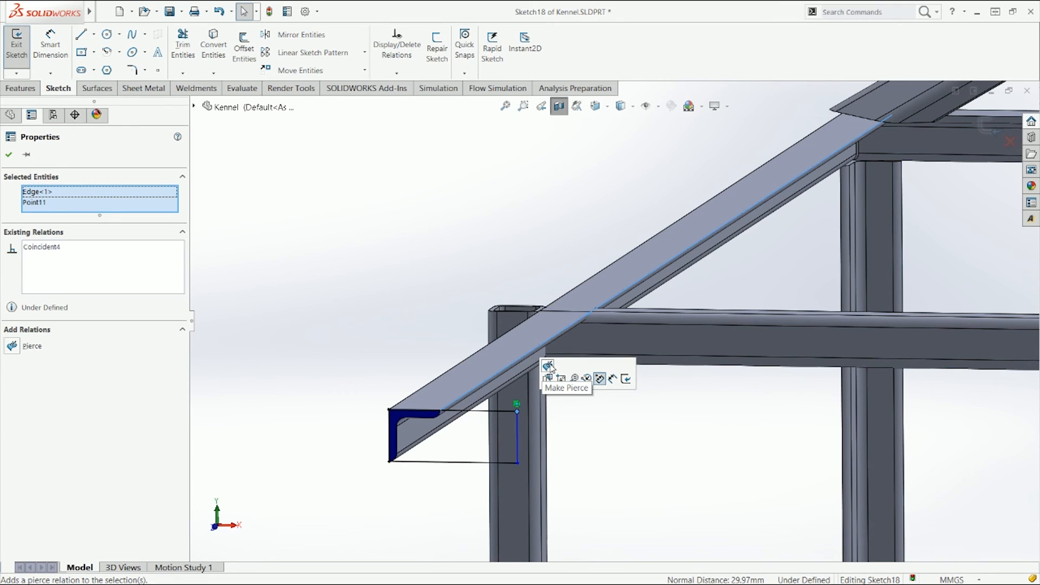
pyautogui.click(548, 367)
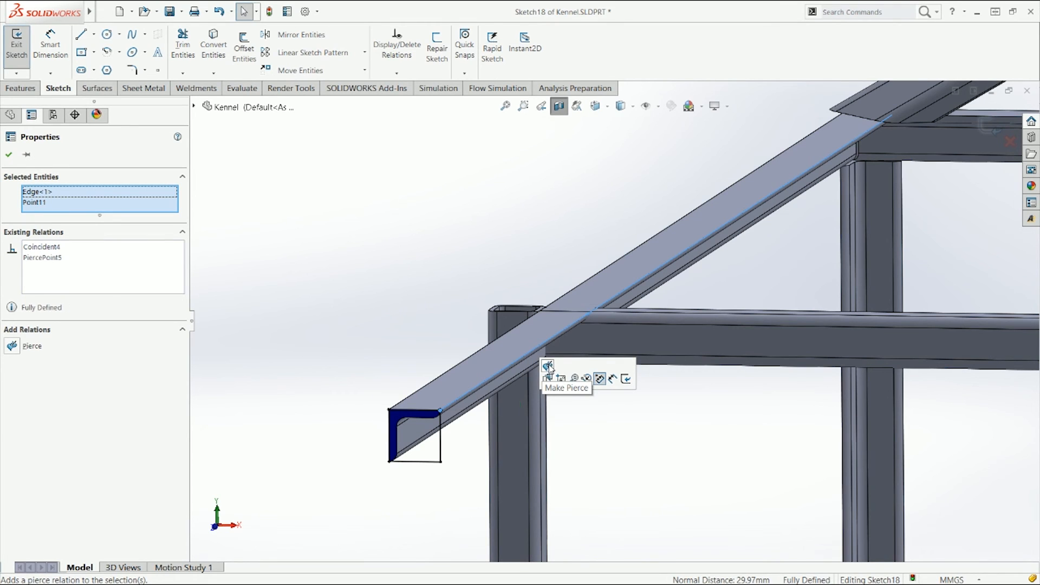
pyautogui.click(601, 453)
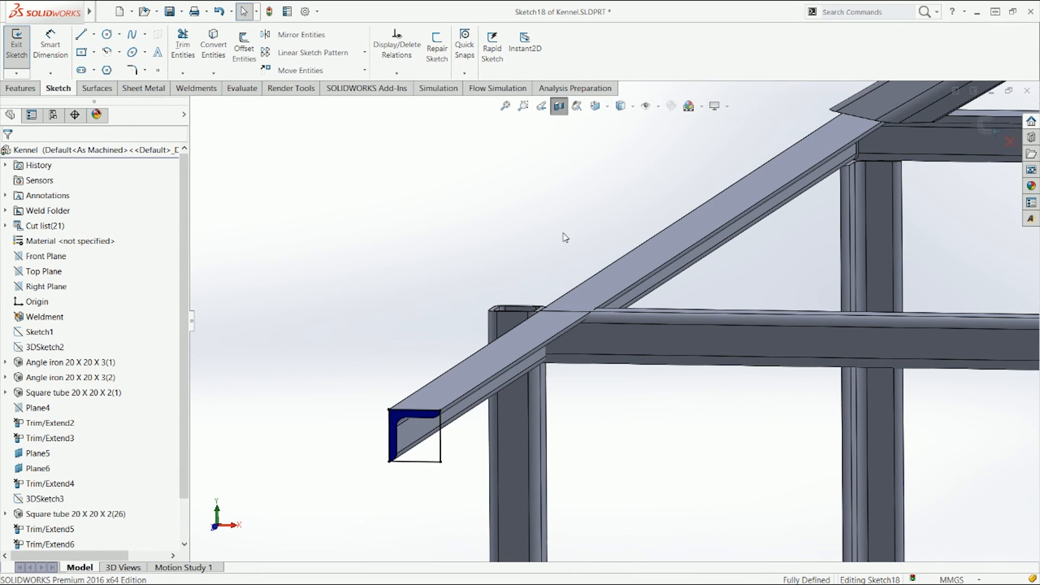
# Sketch a vertical line about 108 mm long upward from the origin.
pyautogui.hotkey('ctrl', '8')
pyautogui.press('l')
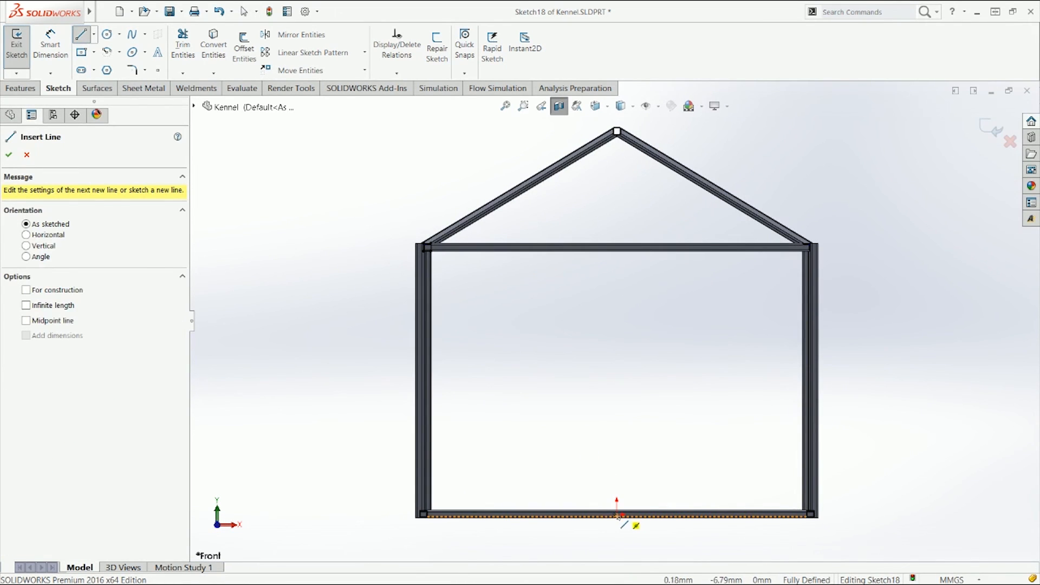
pyautogui.scroll(-4, 623, 515)
pyautogui.click(613, 476)
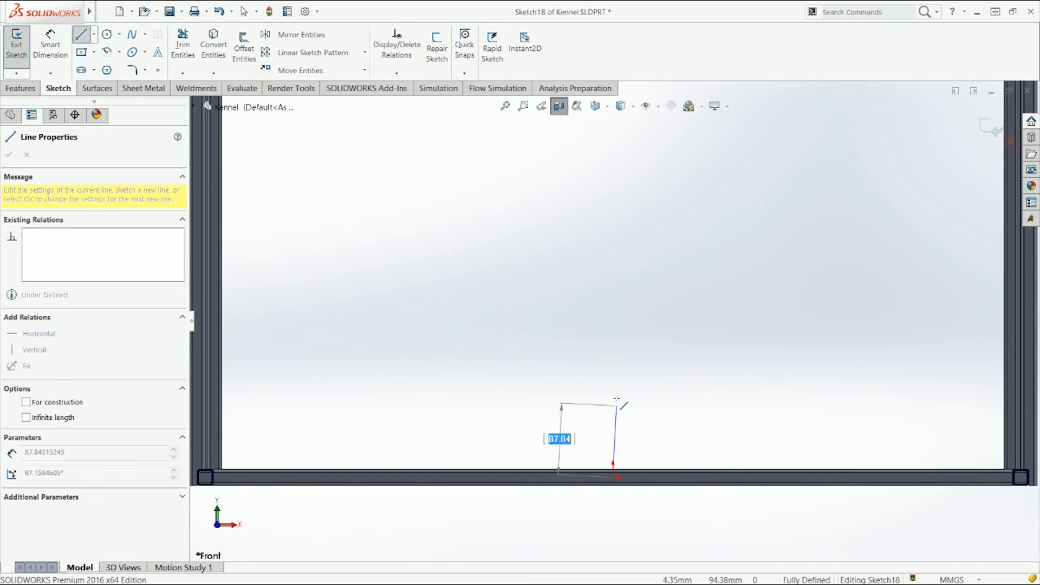
pyautogui.click(612, 389)
pyautogui.press('Escape')
pyautogui.click(613, 419)
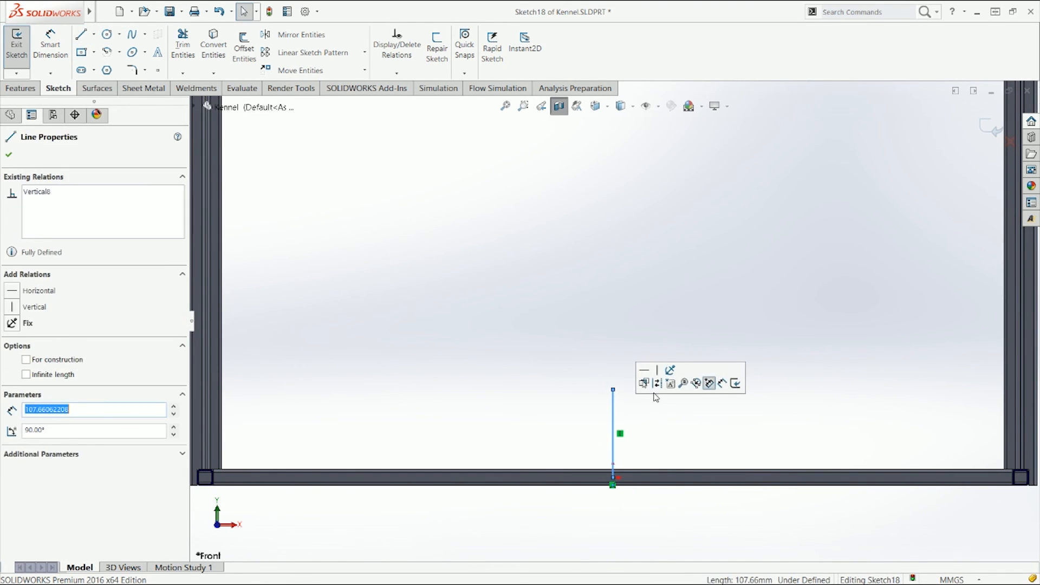
pyautogui.press('Escape')
# Mirror the rectangle's four lines about the vertical line at the origin, keeping the original.
pyautogui.scroll(4, 536, 323)
pyautogui.moveTo(420, 138); pyautogui.dragTo(505, 221)
pyautogui.press('s')
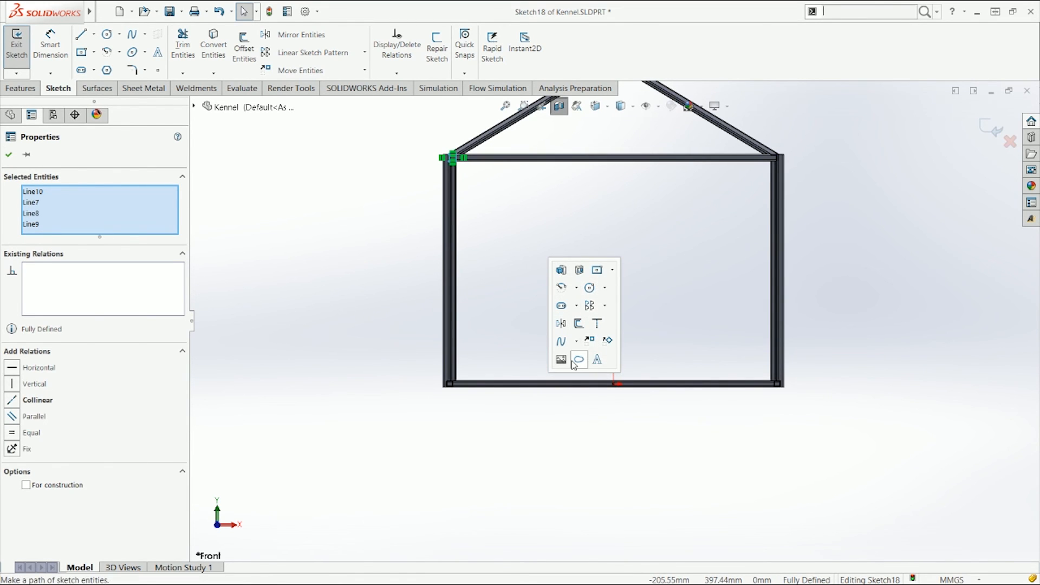
pyautogui.click(568, 327)
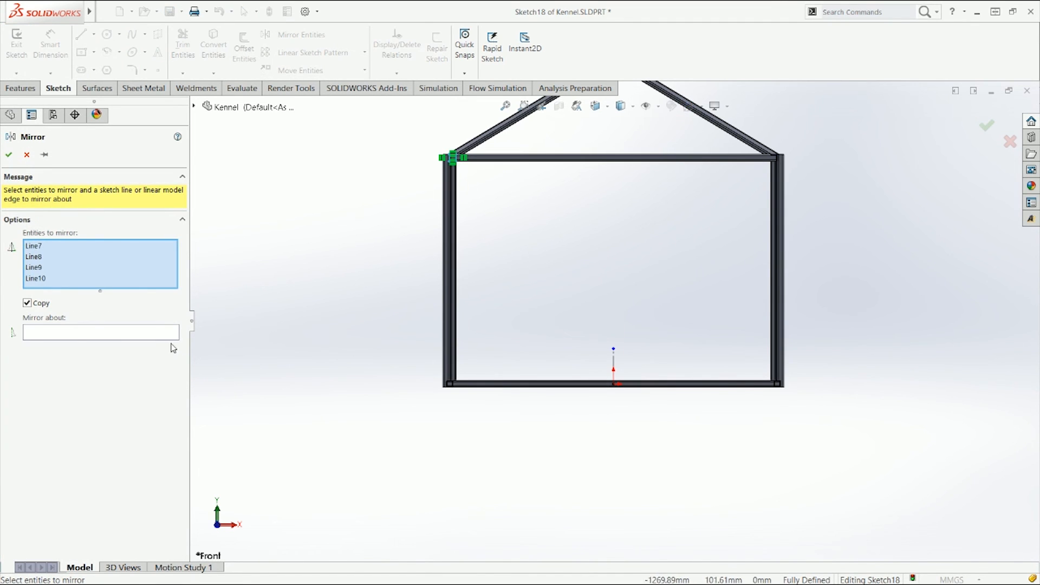
pyautogui.click(616, 363)
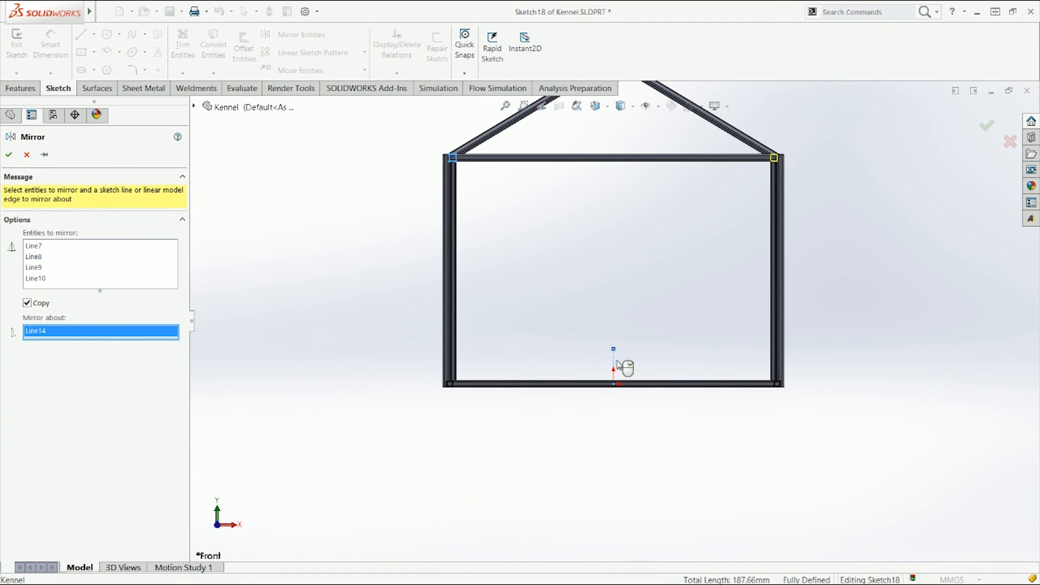
pyautogui.click(986, 125)
# Turn off the section view and check the mirrored rectangle against the frame member on the opposite side.
pyautogui.moveTo(929, 179); pyautogui.dragTo(893, 195, button='middle')
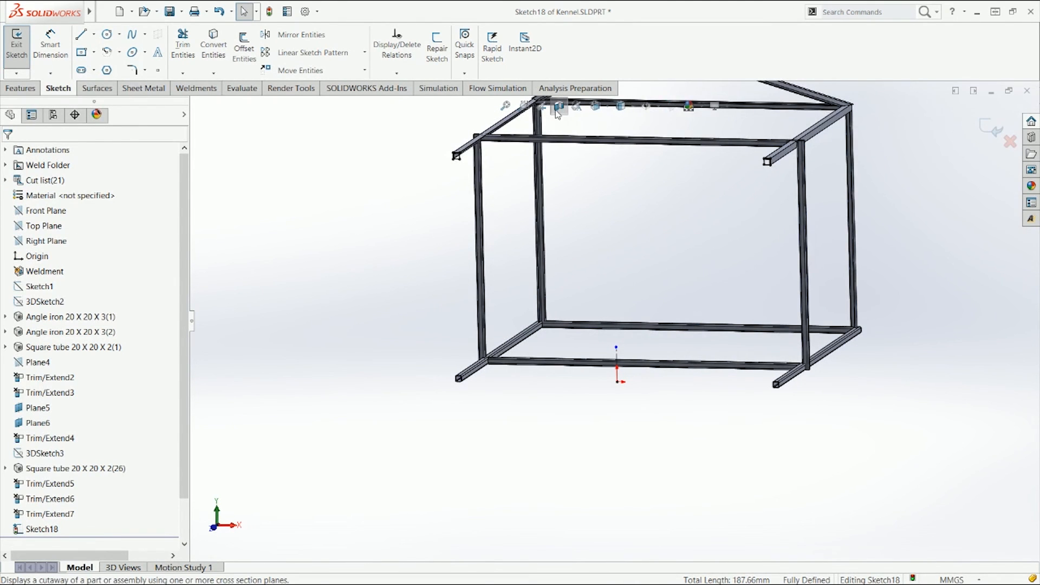
pyautogui.scroll(-5, 770, 182)
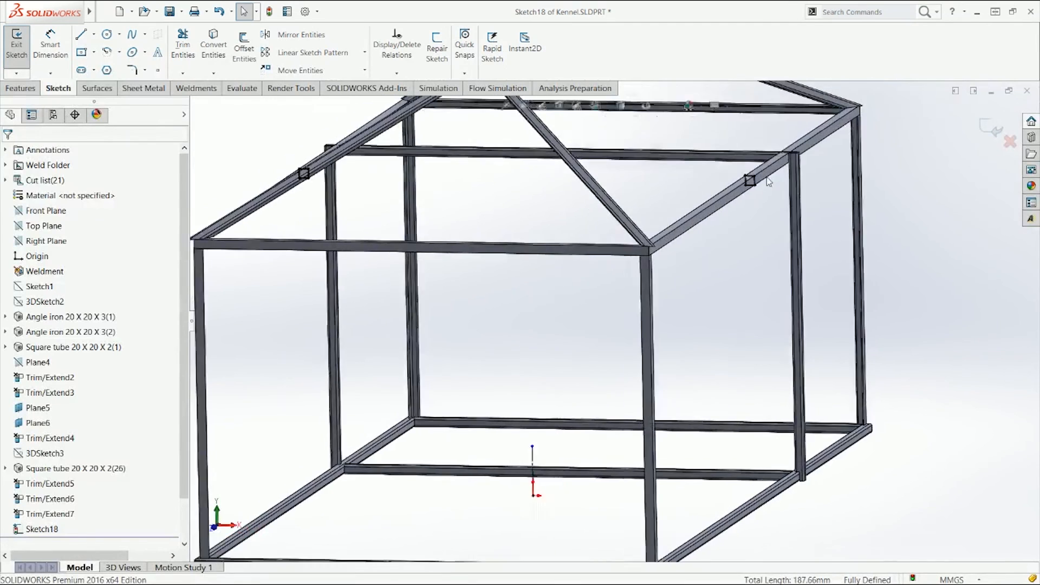
pyautogui.hotkey('ctrl', '1')
pyautogui.scroll(-5, 799, 251)
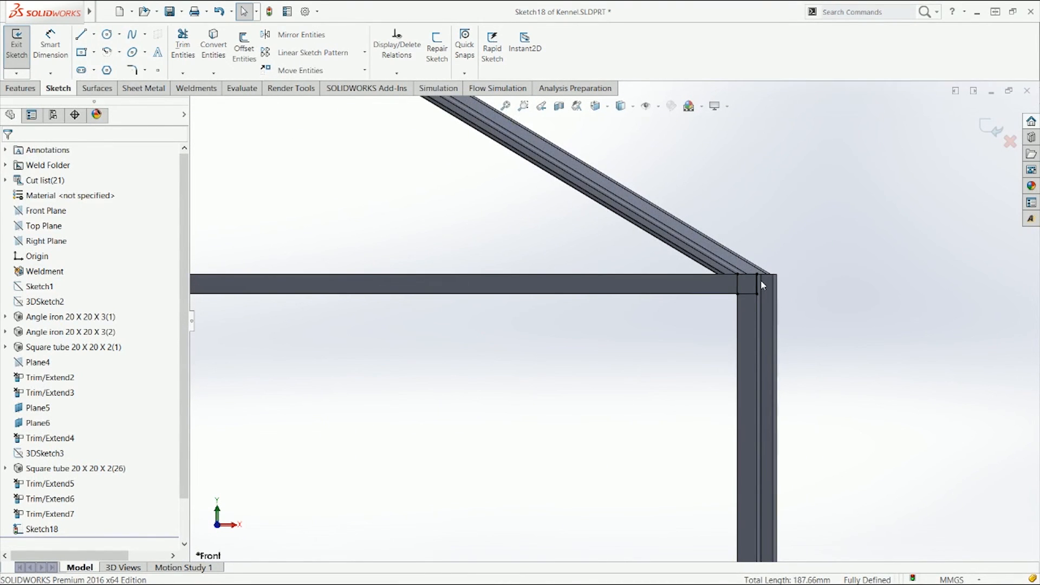
pyautogui.moveTo(746, 292); pyautogui.dragTo(710, 317, button='middle')
pyautogui.scroll(2, 843, 249)
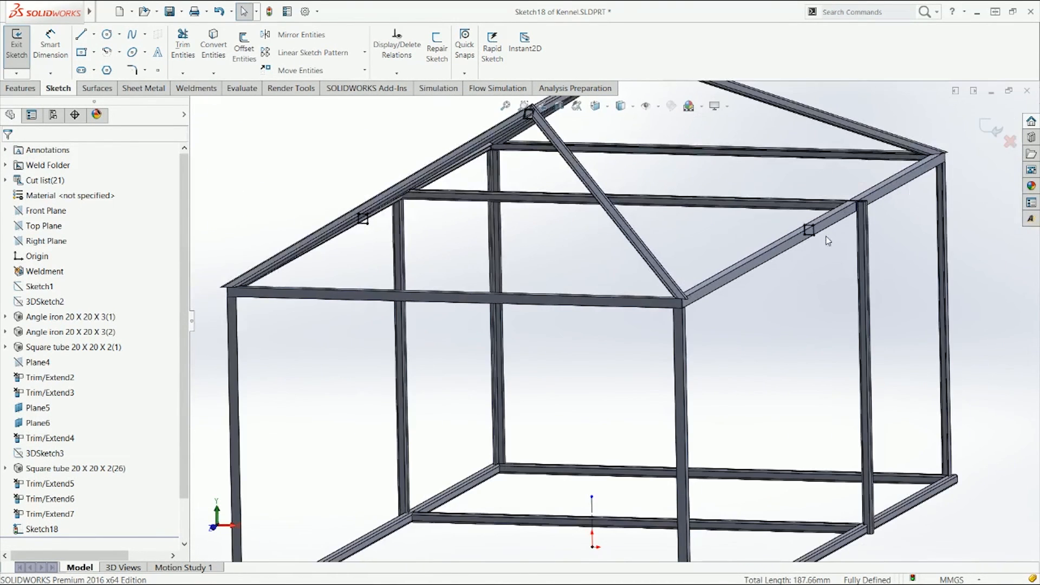
pyautogui.scroll(-3, 799, 222)
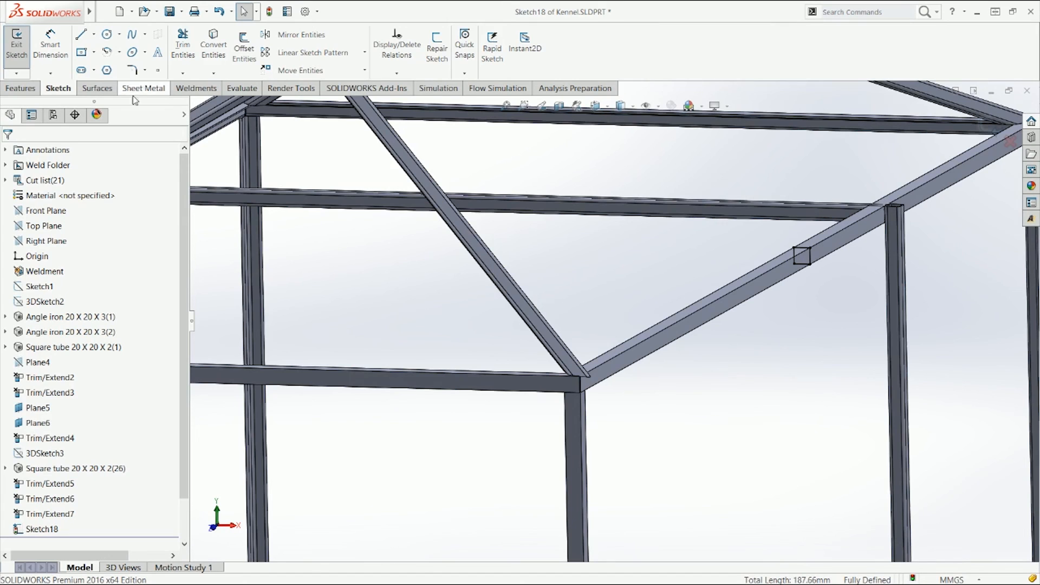
# Cut-extrude both rectangles Through All - Both, with auto-select off and only the upper square tube between the intermediate posts as affected body.
pyautogui.click(33, 92)
pyautogui.click(190, 48)
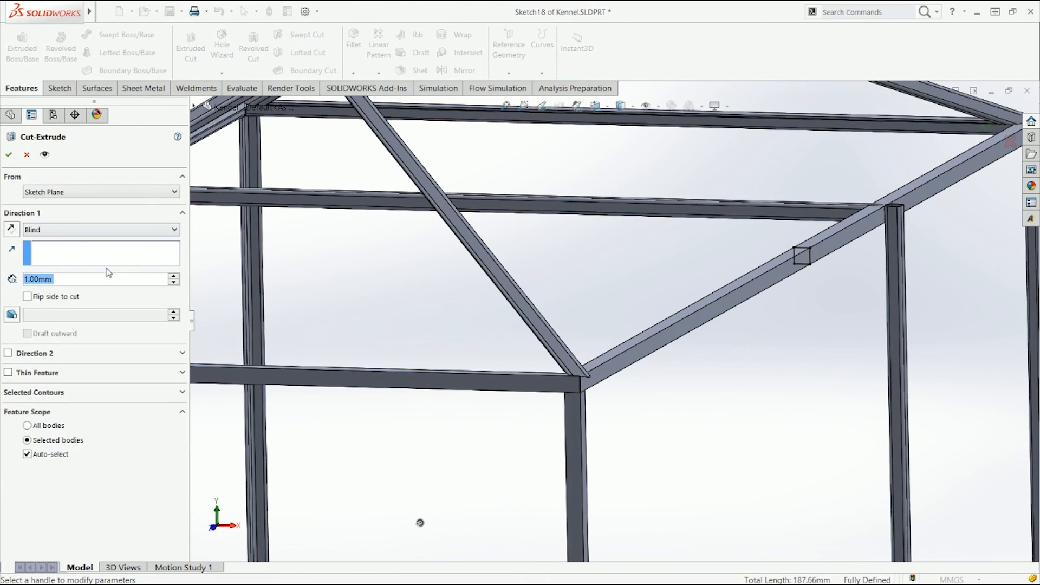
pyautogui.click(92, 230)
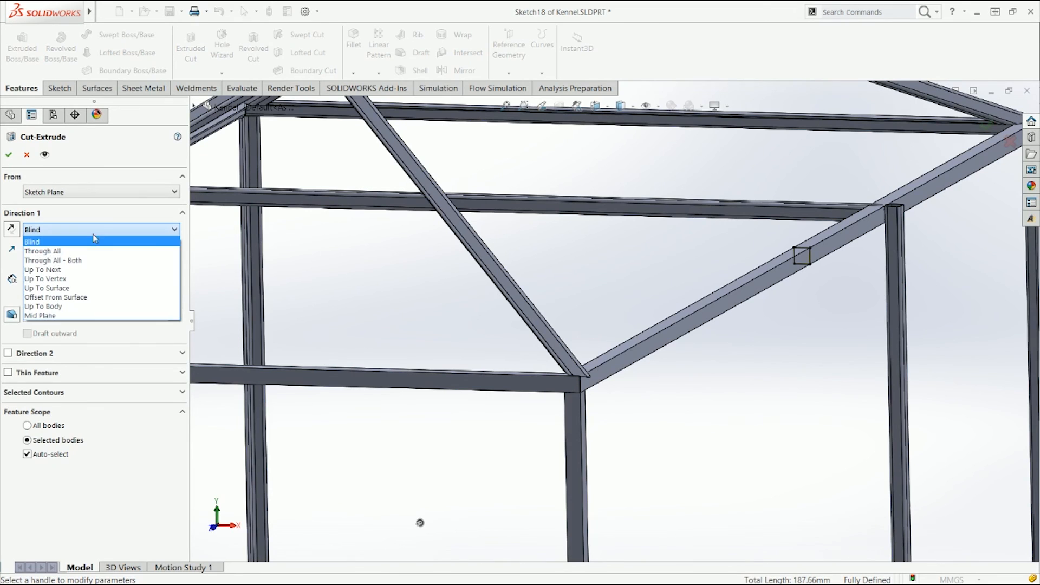
pyautogui.click(79, 260)
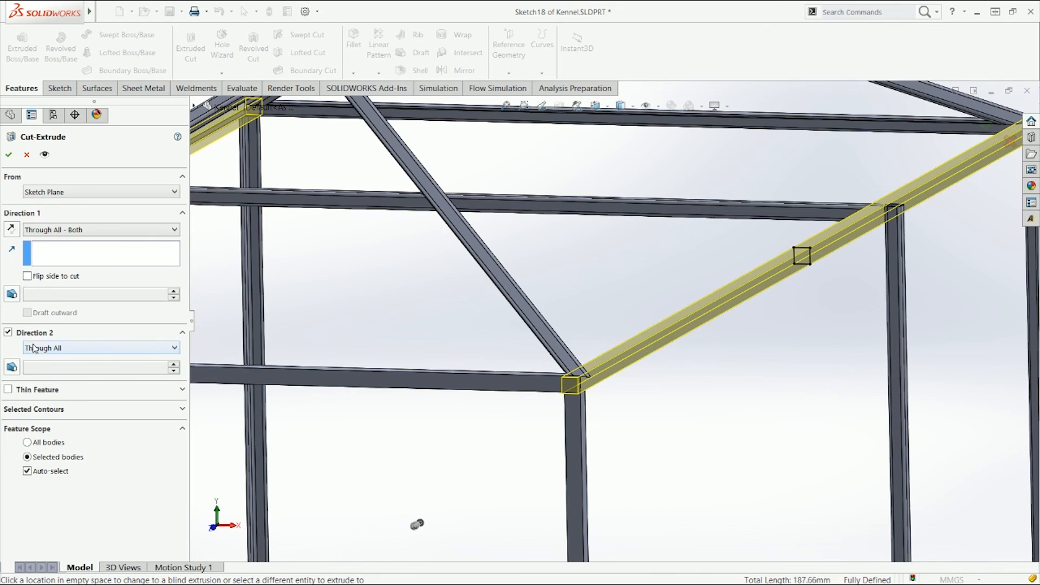
pyautogui.click(27, 472)
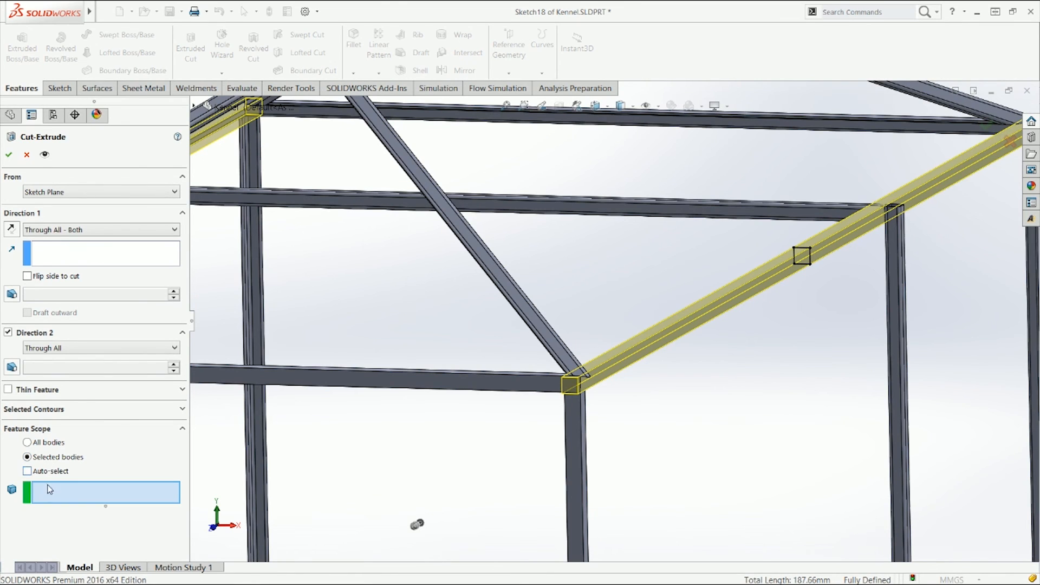
pyautogui.click(686, 213)
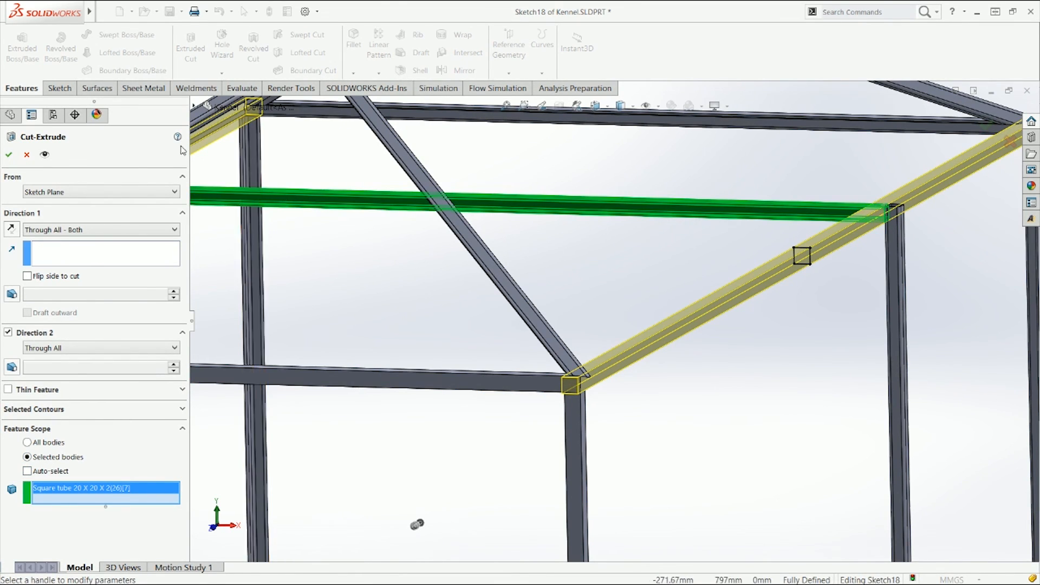
pyautogui.click(10, 157)
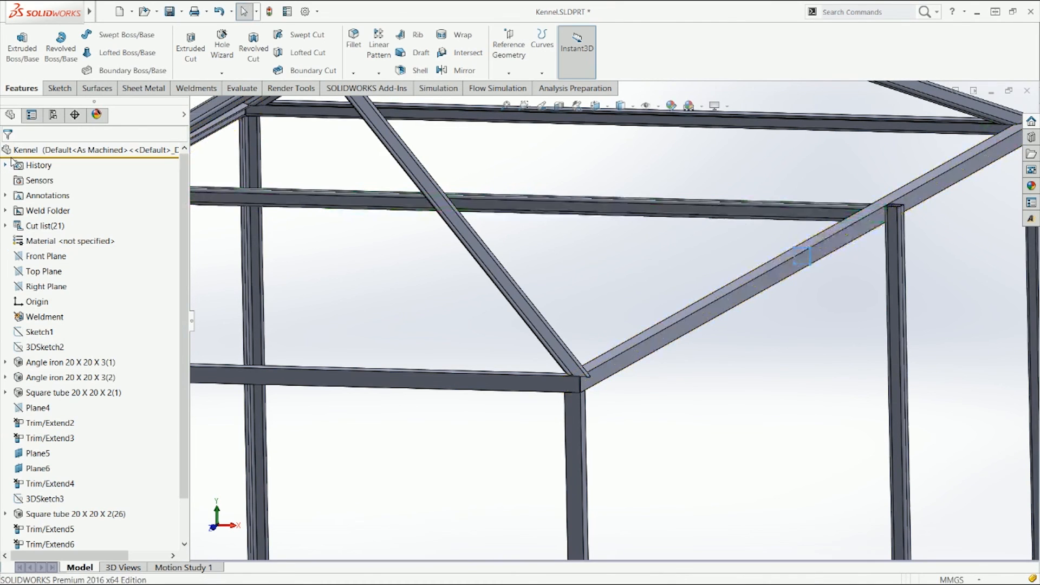
# Examine the joint between the trimmed crossbar, angle iron and intermediate post, and the complete kennel frame.
pyautogui.scroll(-6, 821, 224)
pyautogui.middleClick(687, 267)
pyautogui.moveTo(686, 267); pyautogui.dragTo(734, 217, button='middle')
pyautogui.moveTo(729, 268); pyautogui.dragTo(680, 299, button='middle')
pyautogui.press('f')
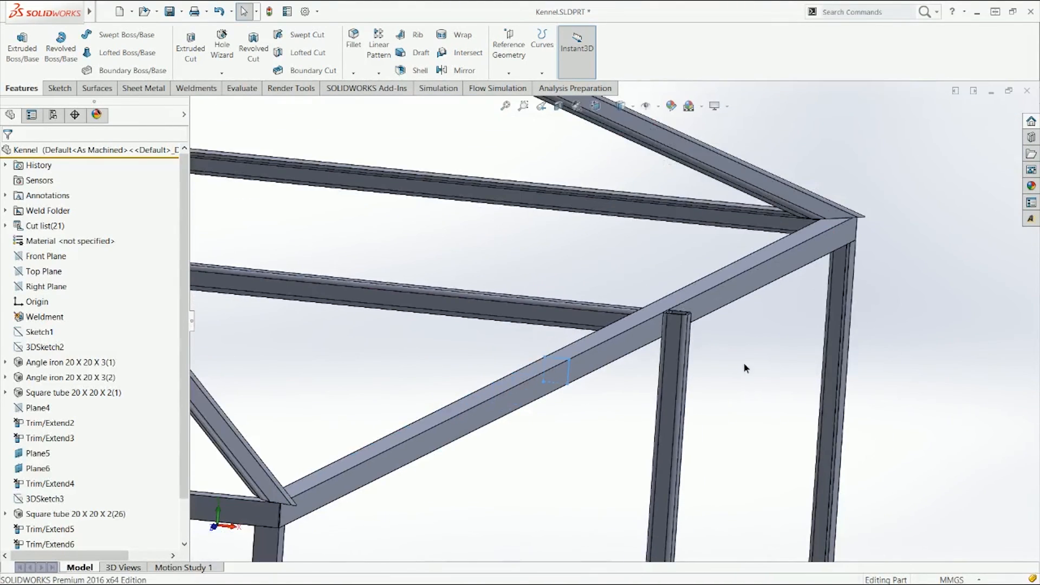
pyautogui.scroll(-2, 682, 357)
pyautogui.scroll(-3, 726, 291)
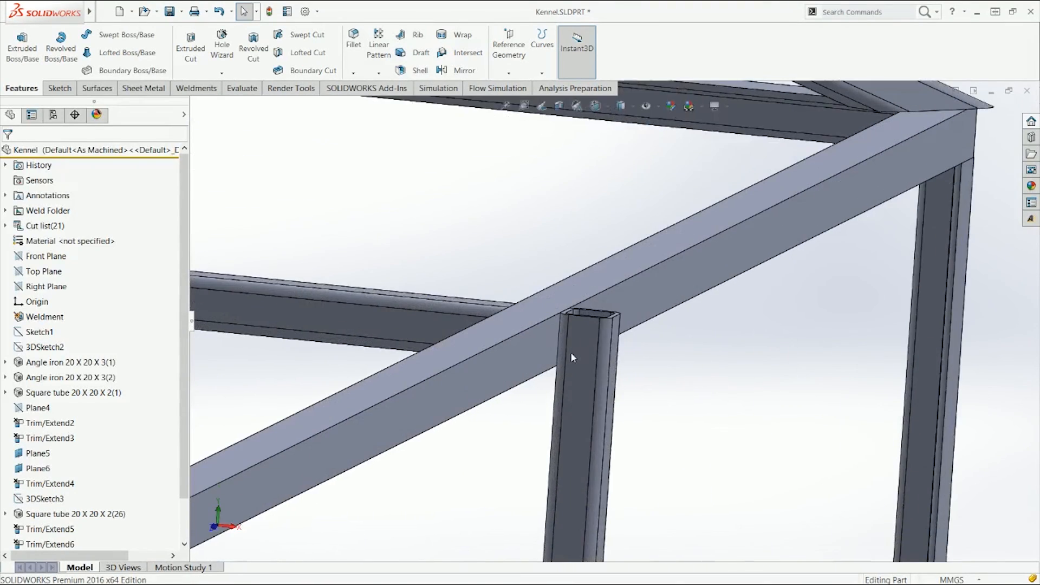
pyautogui.scroll(5, 571, 352)
pyautogui.moveTo(578, 363); pyautogui.dragTo(548, 402, button='middle')
pyautogui.hotkey('ctrl', '7')
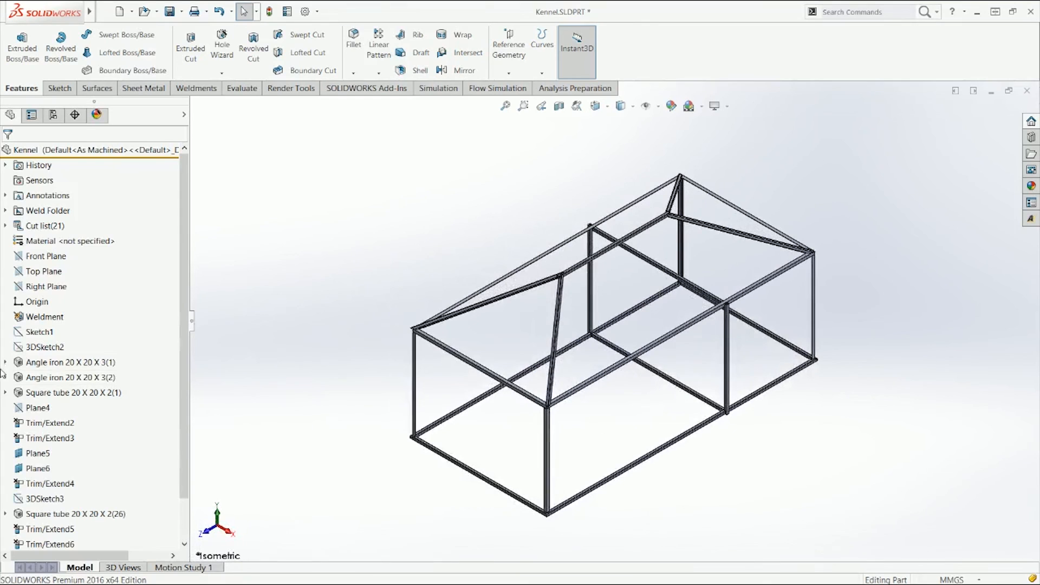
pyautogui.scroll(-1, 12, 485)
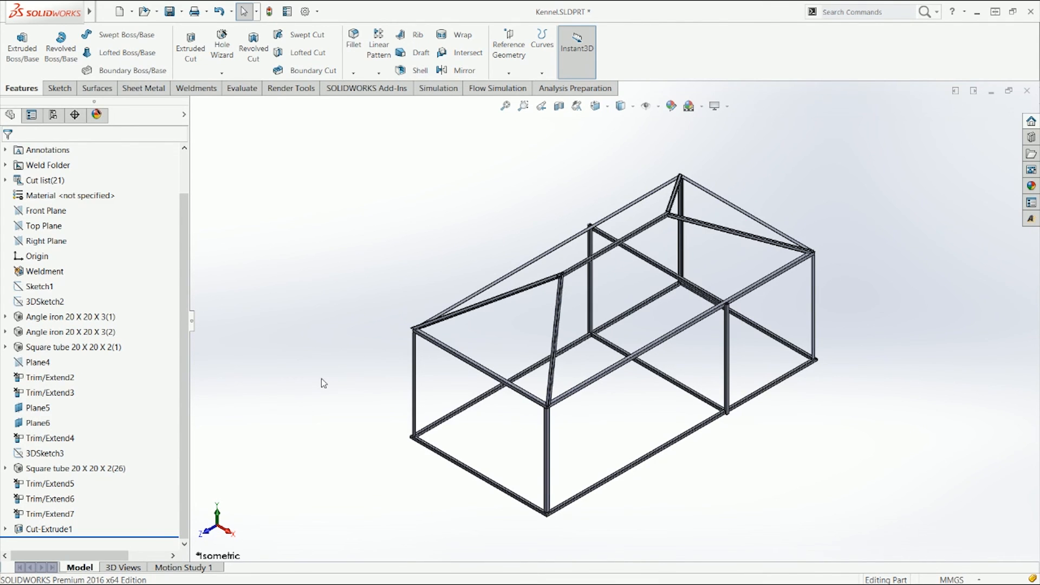
pyautogui.moveTo(643, 272)
pyautogui.mouseDown(button='middle')
pyautogui.moveTo(611, 179)
pyautogui.moveTo(596, 172)
pyautogui.moveTo(644, 258)
pyautogui.mouseUp(button='middle')
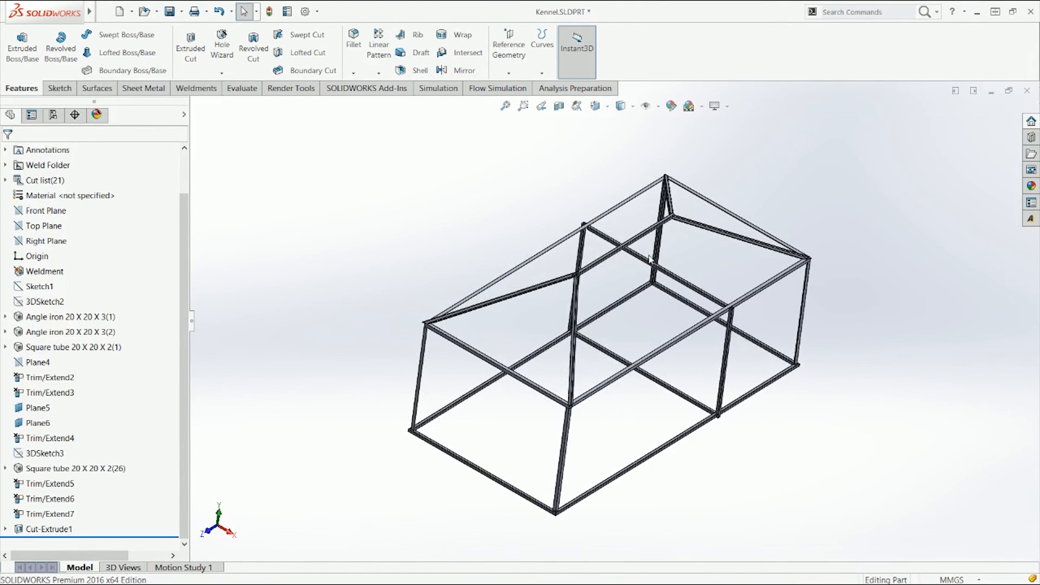
pyautogui.moveTo(665, 258); pyautogui.dragTo(625, 288, button='middle')
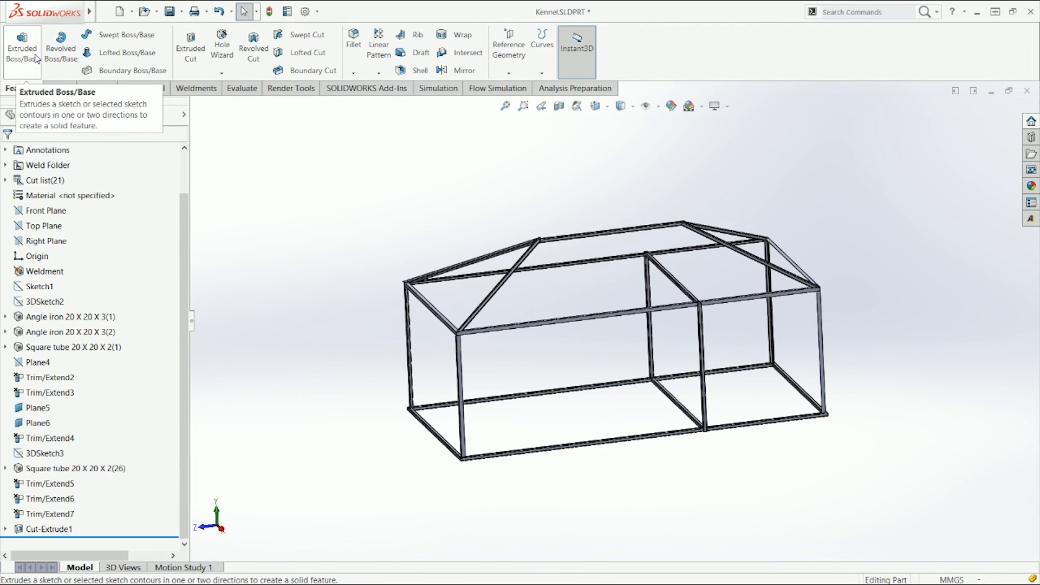
# Make a new assembly from the kennel frame part using the Assembly template.
pyautogui.hotkey('ctrl', '7')
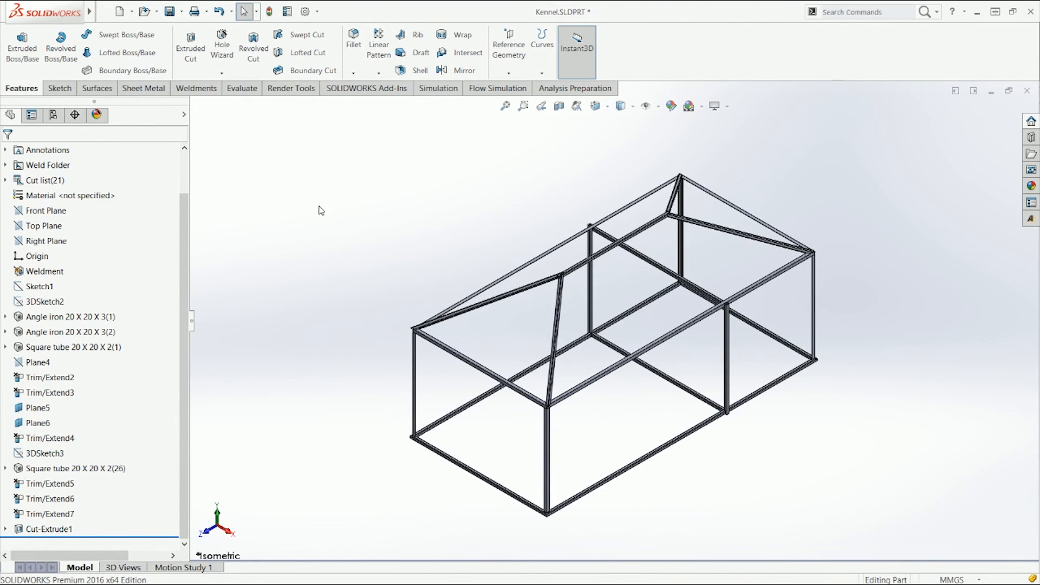
pyautogui.click(132, 12)
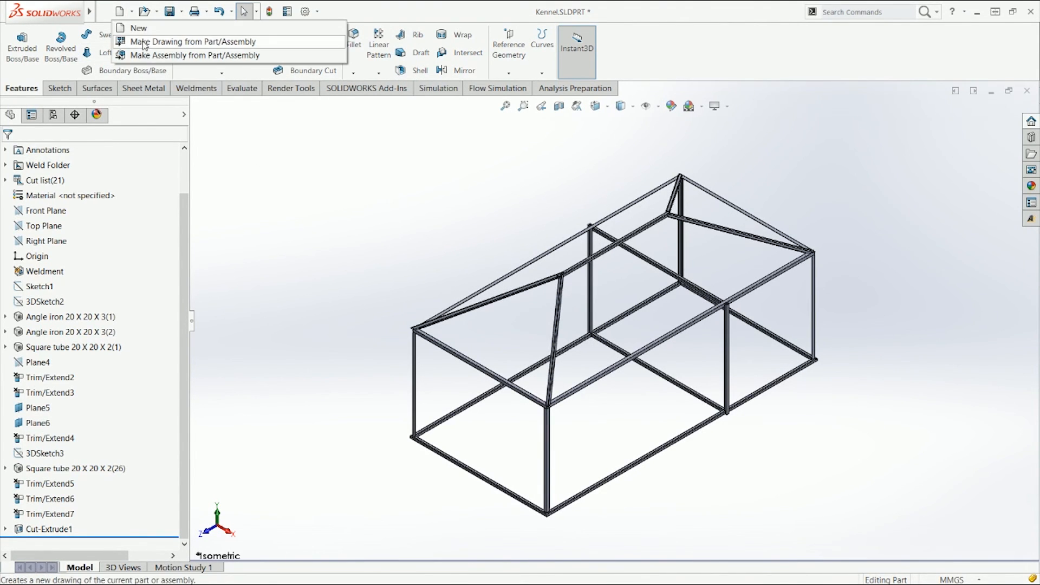
pyautogui.click(152, 55)
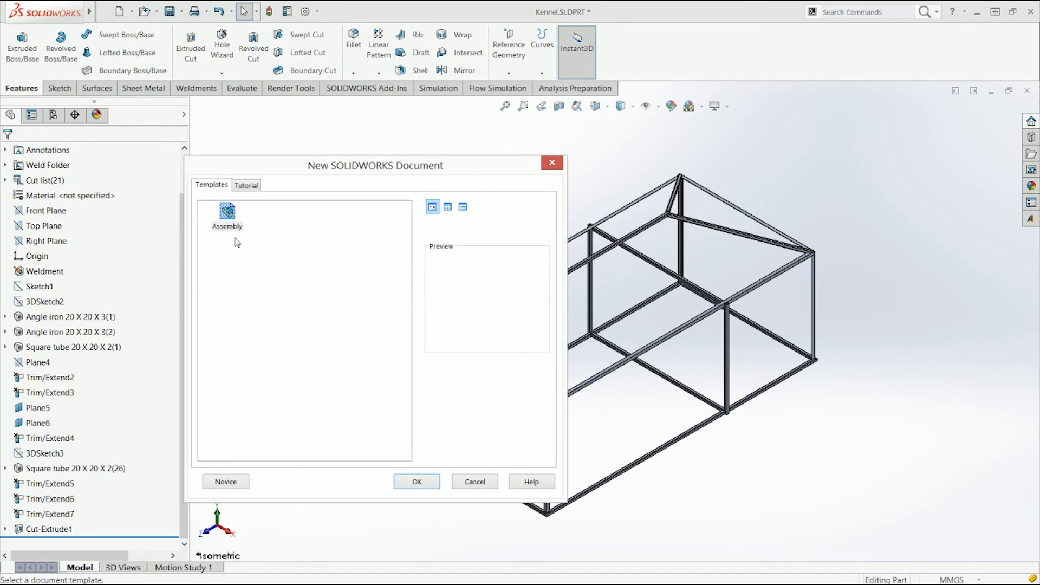
pyautogui.doubleClick(228, 216)
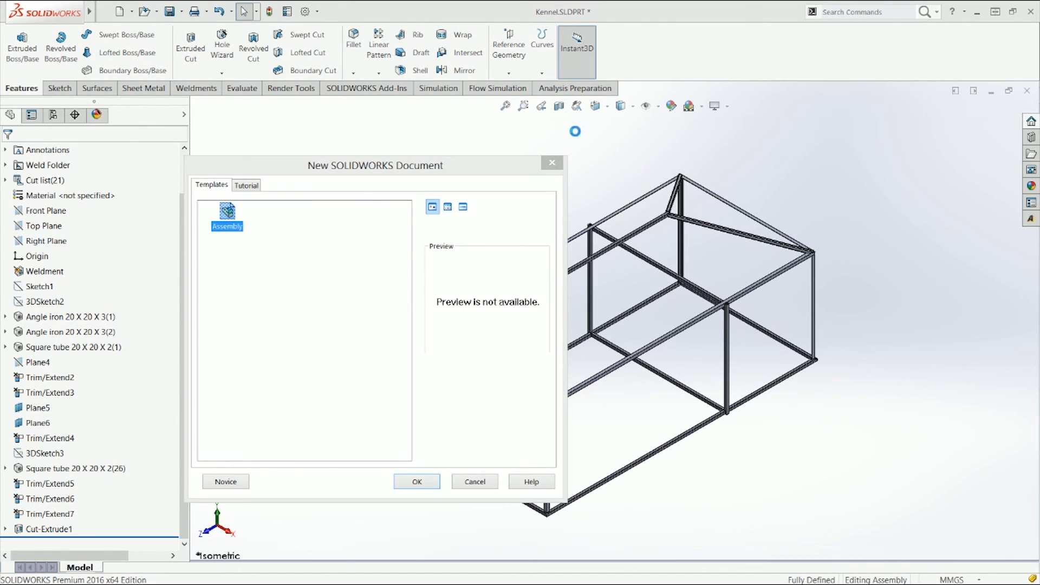
# Show origins and place the Kennel part on the assembly origin.
pyautogui.click(641, 107)
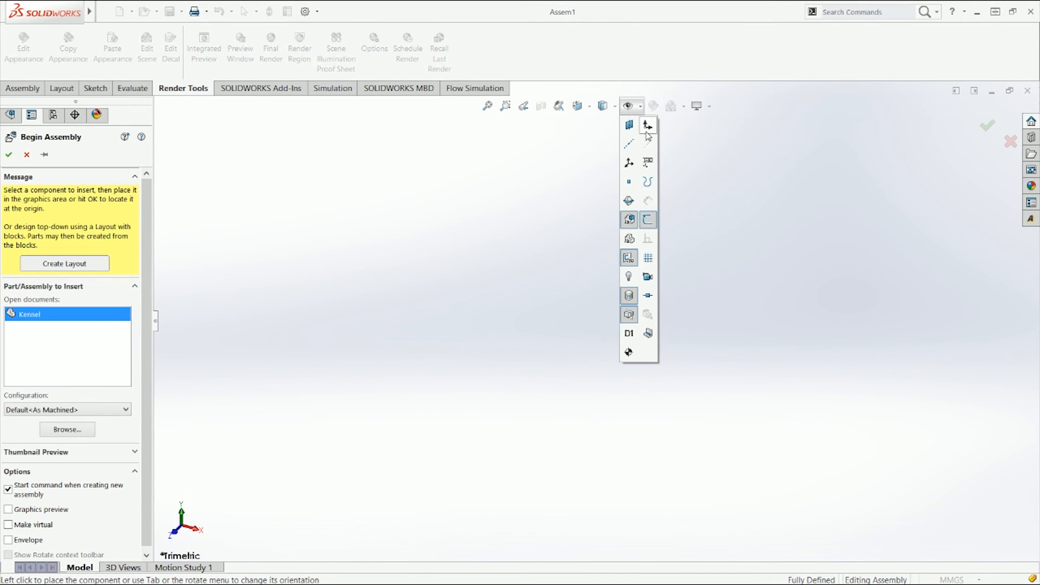
pyautogui.click(647, 126)
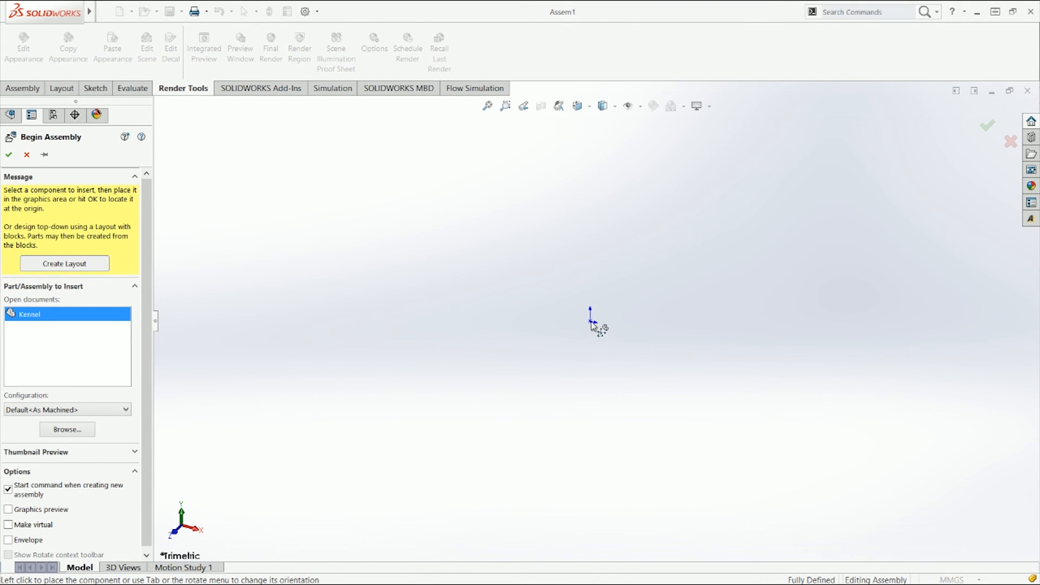
pyautogui.click(591, 323)
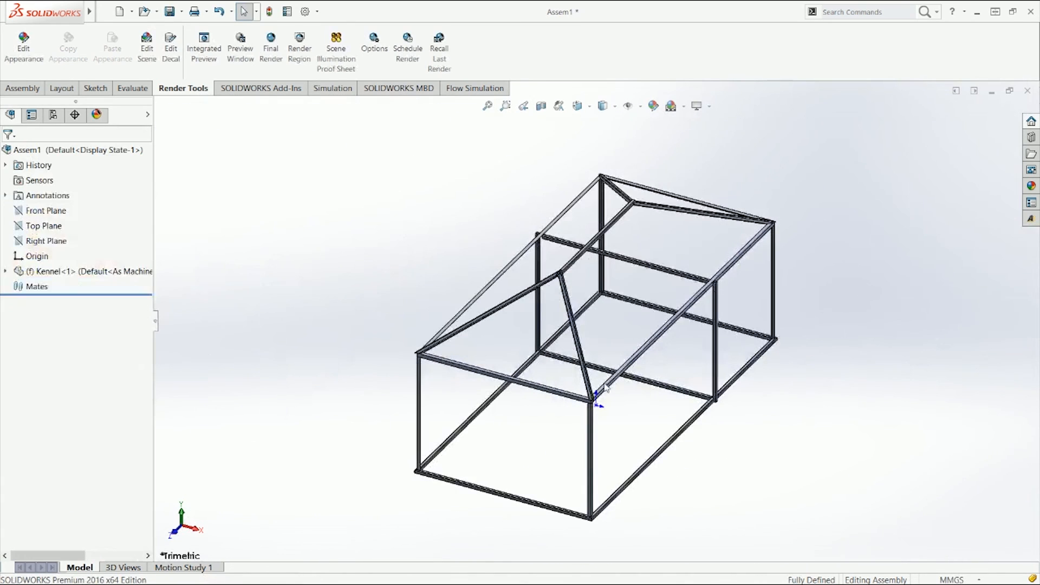
# Hide the origins and return the assembly to the isometric view.
pyautogui.moveTo(580, 347); pyautogui.dragTo(581, 190, button='middle')
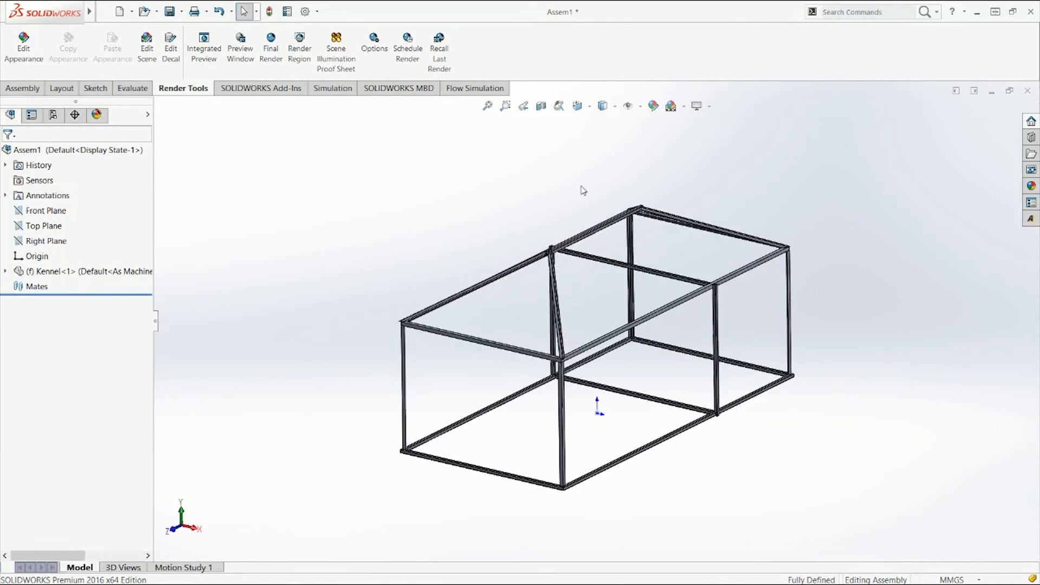
pyautogui.click(628, 106)
pyautogui.click(647, 127)
pyautogui.moveTo(561, 196); pyautogui.dragTo(510, 238, button='middle')
pyautogui.hotkey('ctrl', '7')
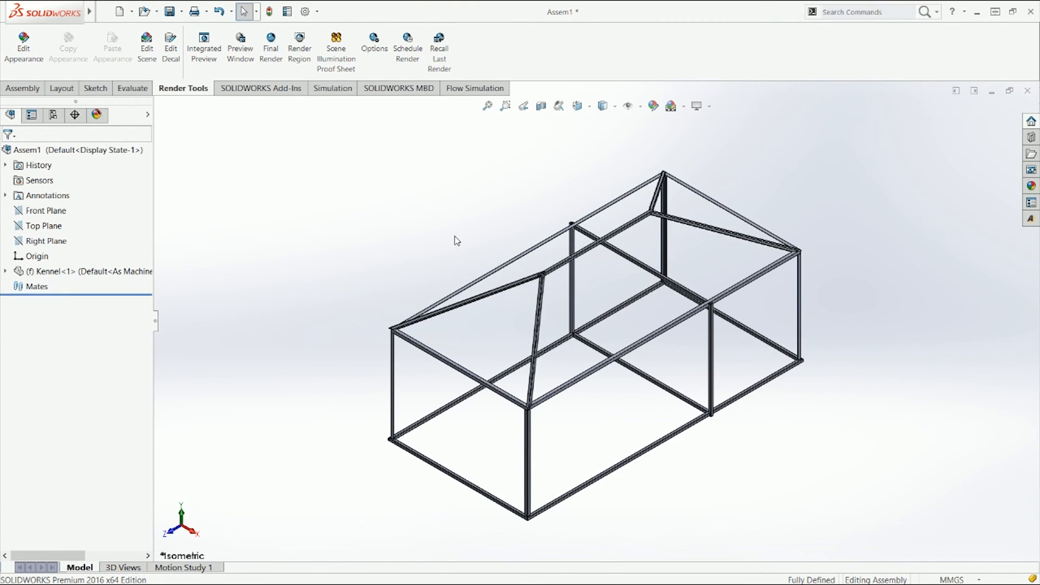
# Add a new empty part to the assembly.
pyautogui.click(34, 89)
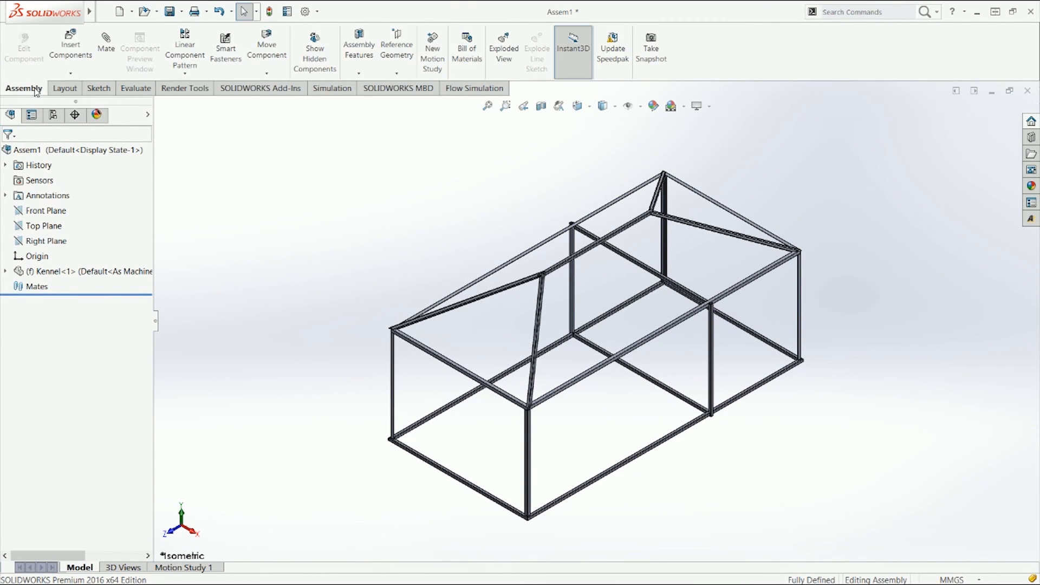
pyautogui.click(60, 74)
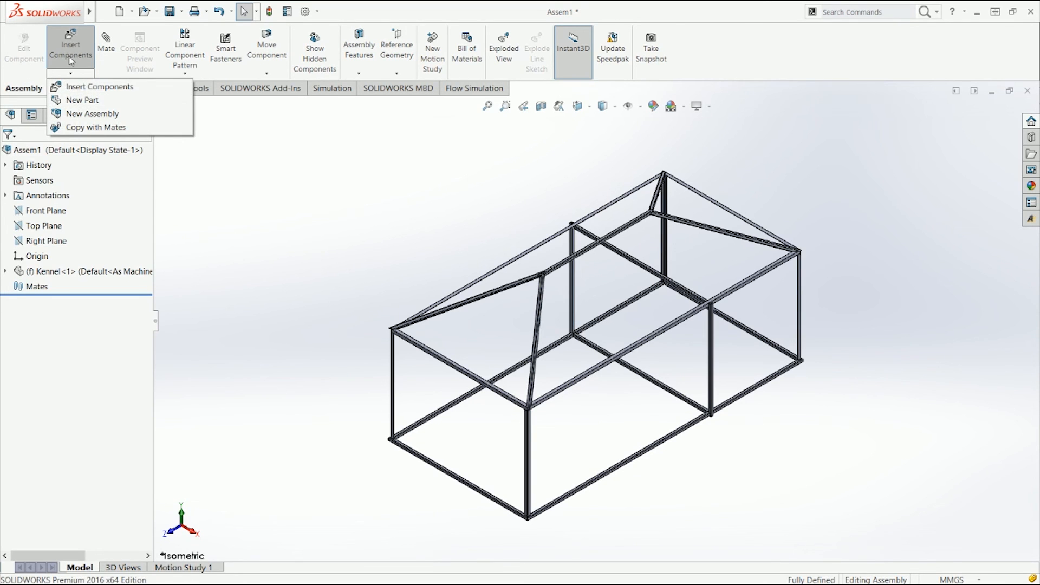
pyautogui.click(75, 100)
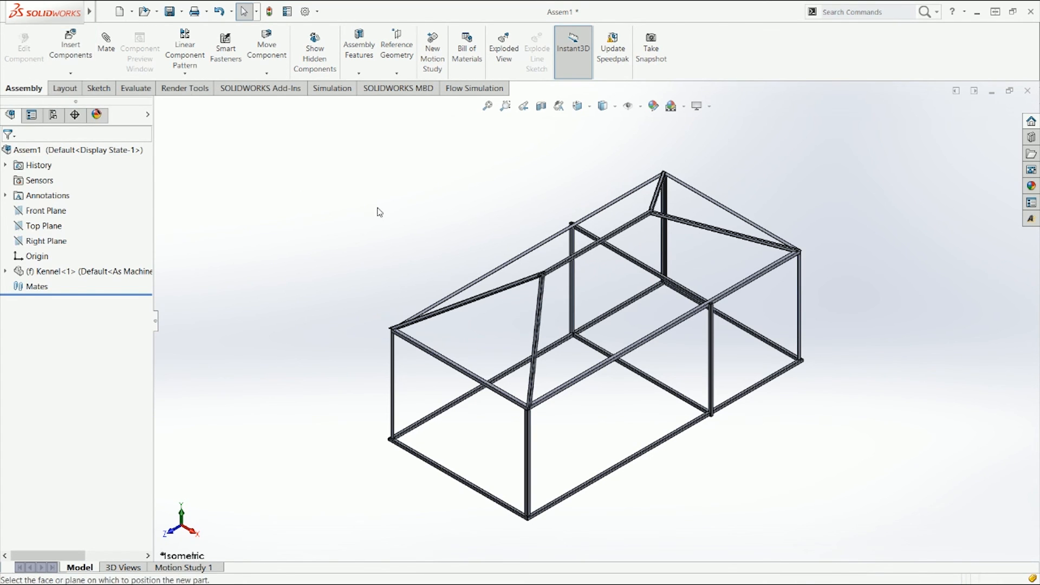
# Examine the roof's sloping angle irons and ridge joint for a face to position the new part, and leave the placement without choosing one.
pyautogui.scroll(-8, 529, 264)
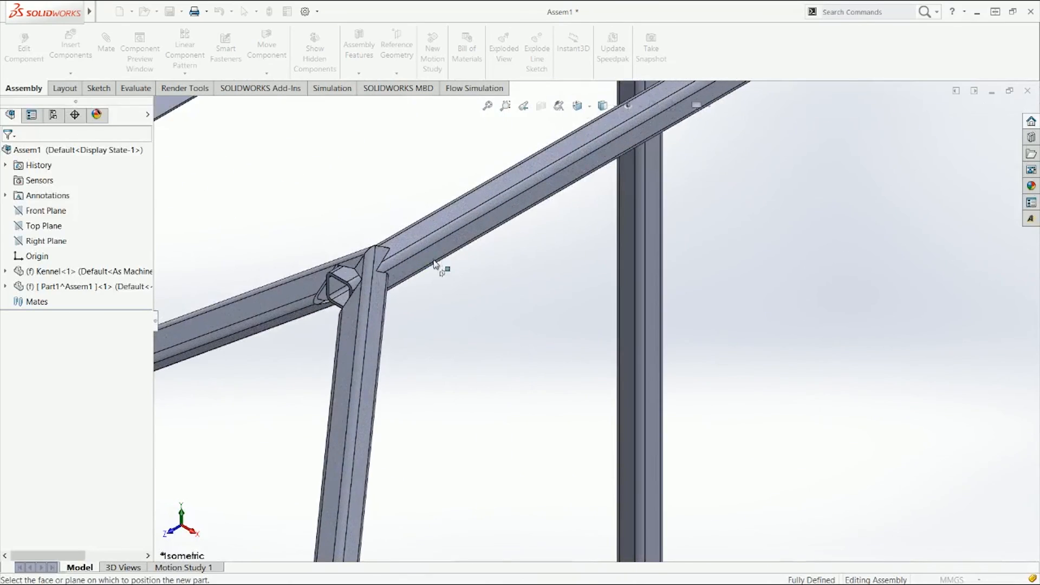
pyautogui.scroll(5, 457, 300)
pyautogui.moveTo(522, 325); pyautogui.dragTo(454, 250, button='middle')
pyautogui.scroll(6, 541, 309)
pyautogui.scroll(-6, 747, 348)
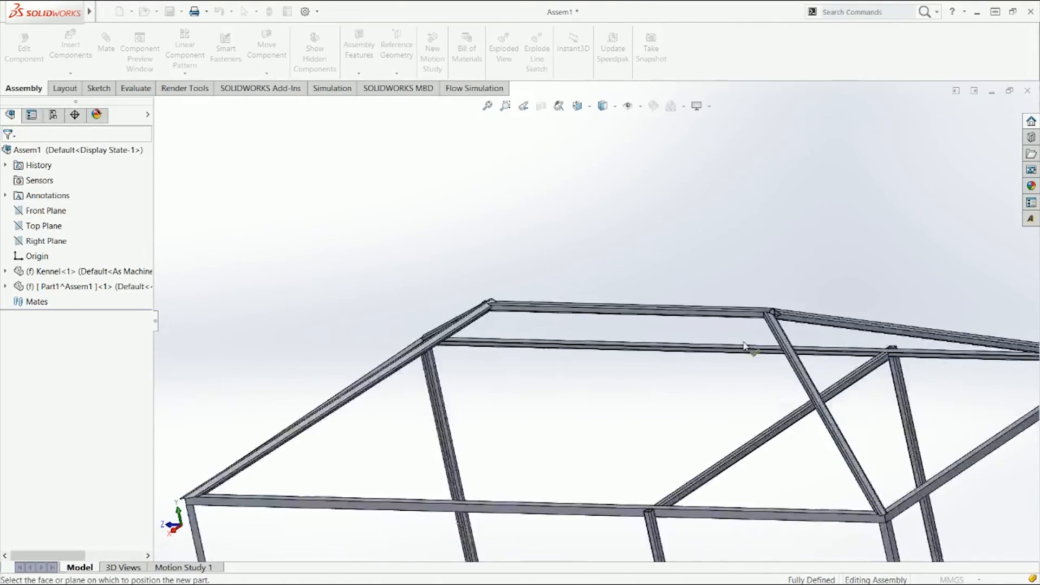
pyautogui.scroll(-1, 759, 304)
pyautogui.scroll(4, 759, 327)
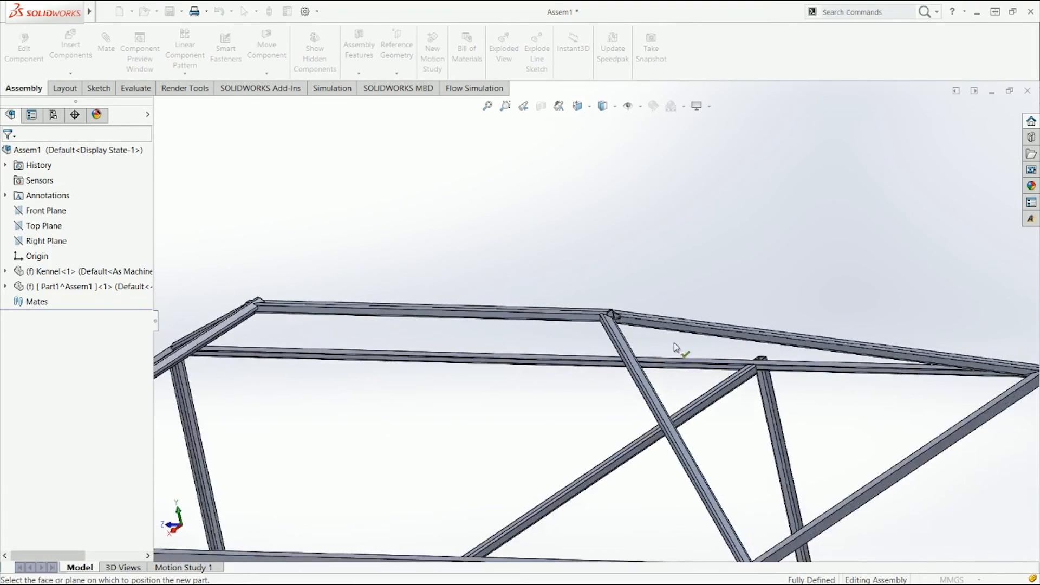
pyautogui.moveTo(500, 273); pyautogui.dragTo(504, 353, button='middle')
pyautogui.scroll(2, 504, 353)
pyautogui.scroll(-8, 495, 325)
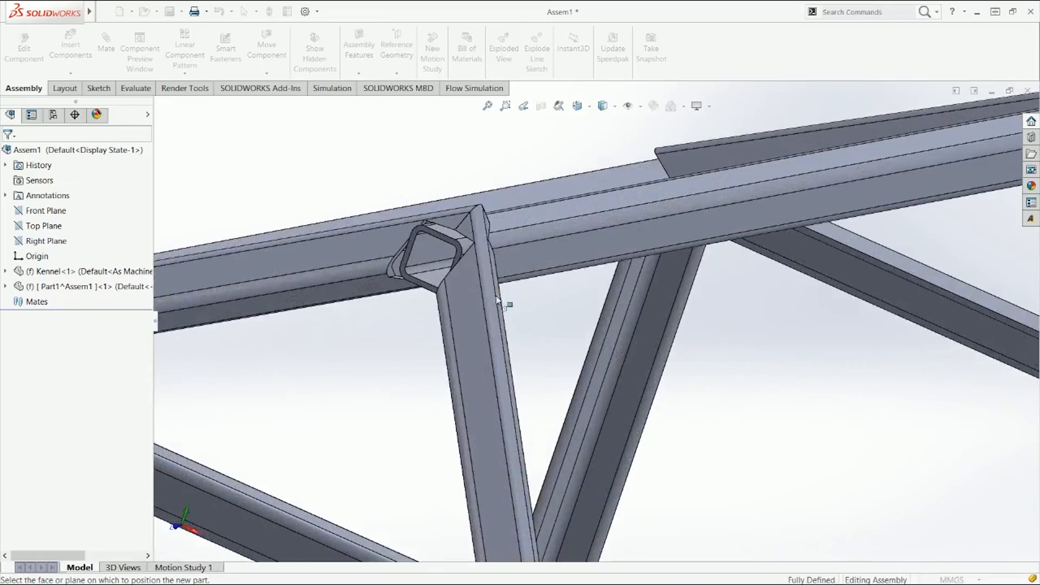
pyautogui.moveTo(516, 284); pyautogui.dragTo(533, 335, button='middle')
pyautogui.press('Escape')
# Start a reference plane tangent to the rounded outer corner face of the right-hand sloping angle iron at the front of the roof.
pyautogui.hotkey('ctrl', '7')
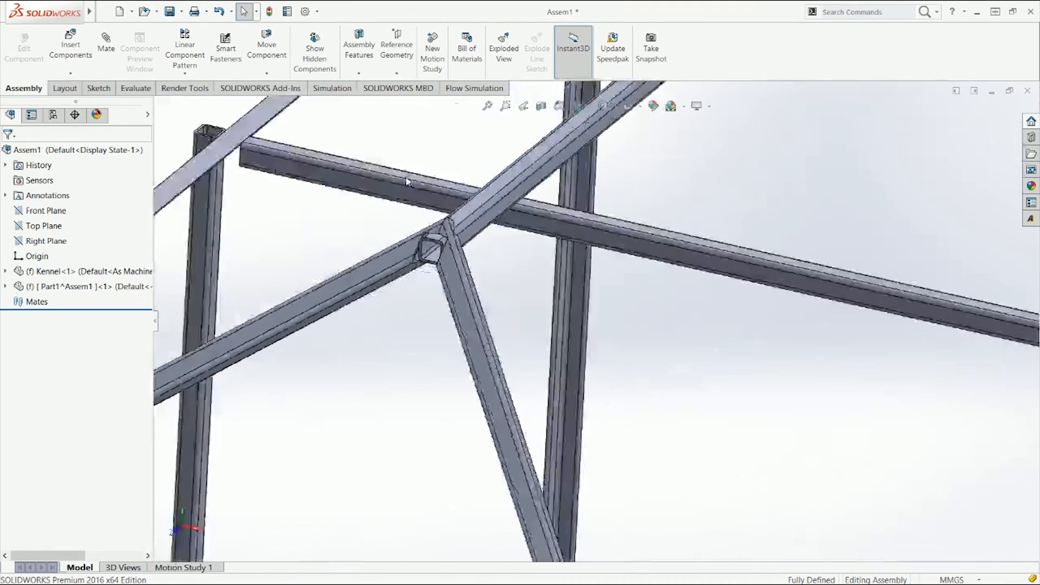
pyautogui.click(397, 72)
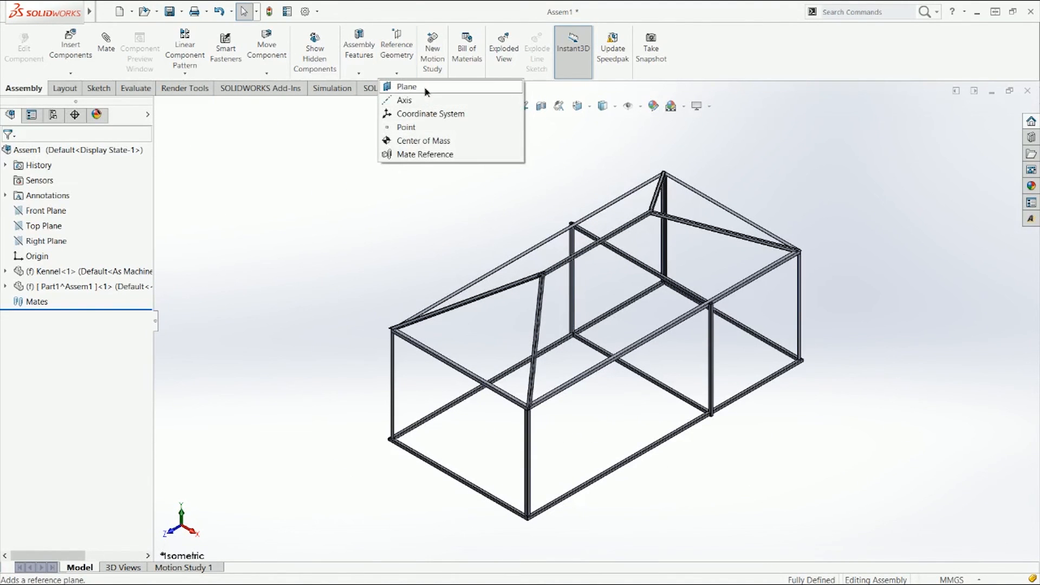
pyautogui.hotkey('ctrl', '1')
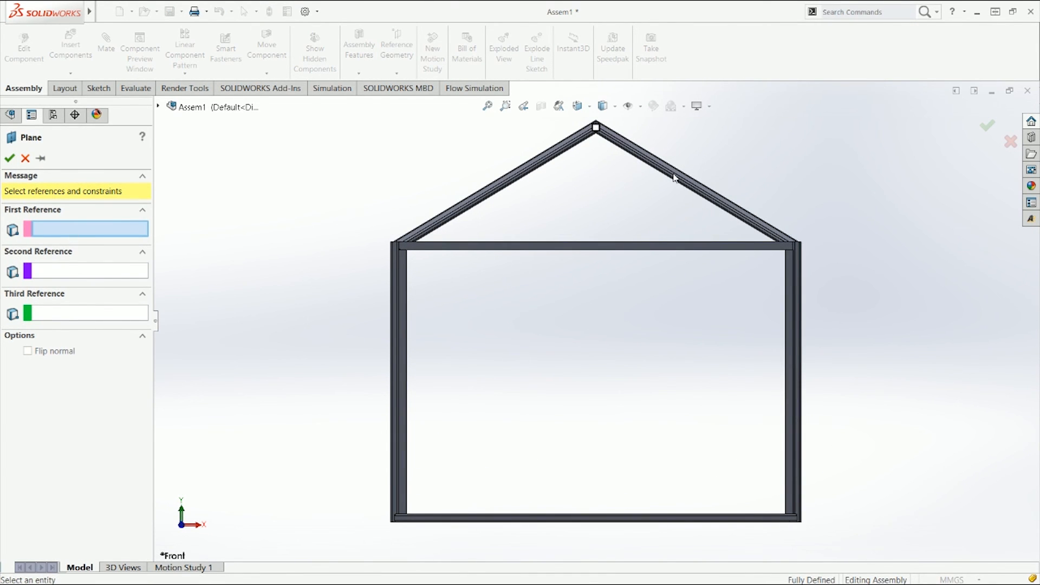
pyautogui.scroll(-6, 638, 152)
pyautogui.click(414, 271)
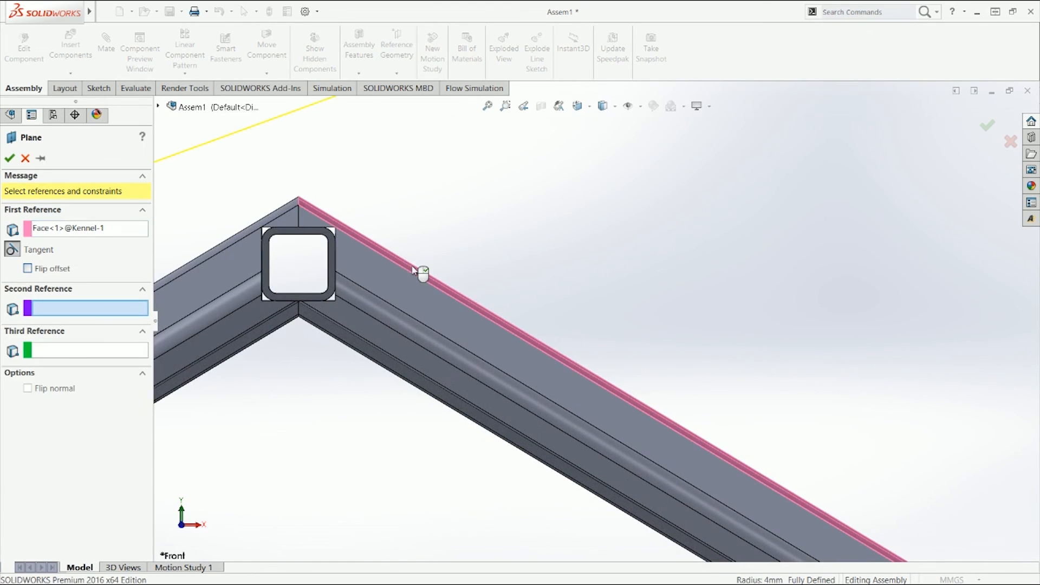
pyautogui.click(419, 272)
pyautogui.click(418, 270)
pyautogui.click(434, 281)
pyautogui.moveTo(434, 289)
pyautogui.mouseDown(button='middle')
pyautogui.moveTo(416, 300)
pyautogui.moveTo(451, 299)
pyautogui.mouseUp(button='middle')
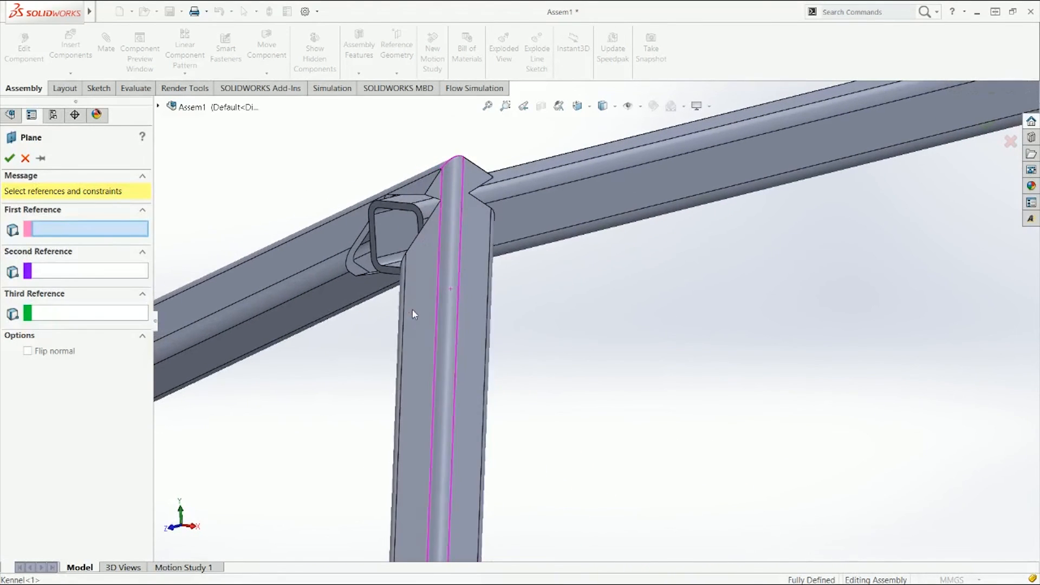
pyautogui.click(451, 301)
pyautogui.scroll(5, 466, 306)
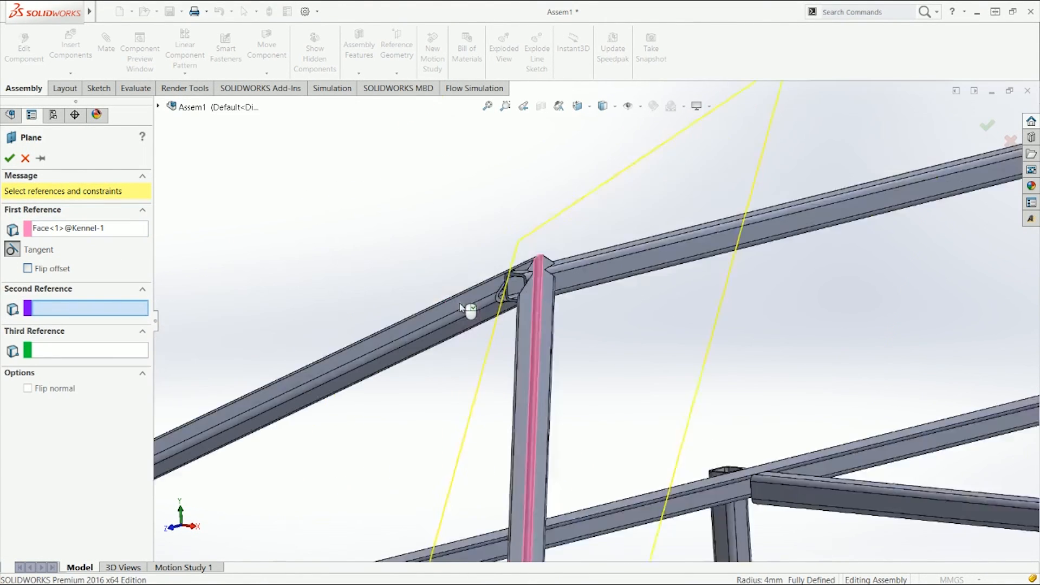
pyautogui.hotkey('ctrl', '1')
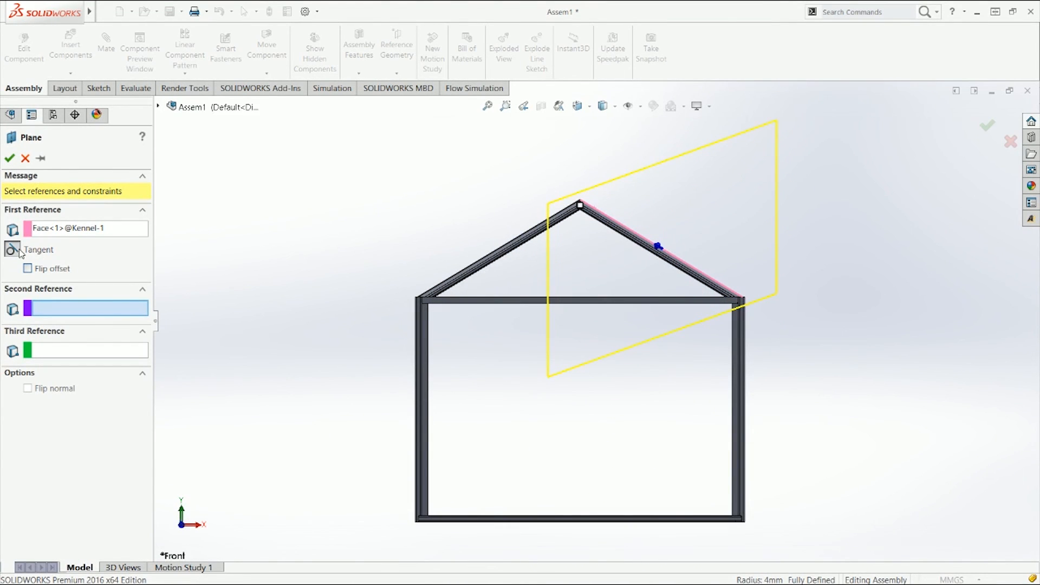
pyautogui.scroll(-8, 588, 287)
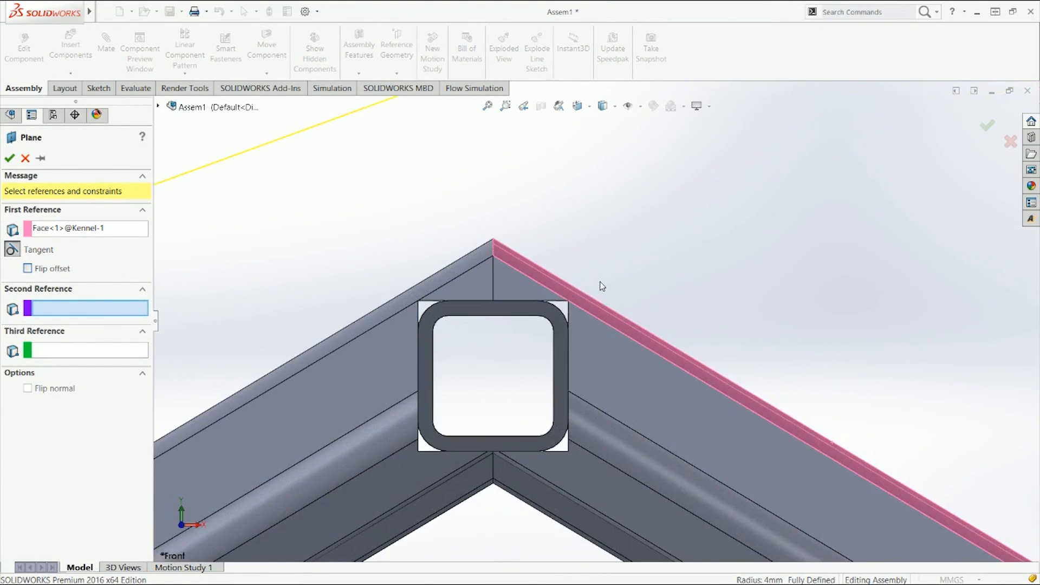
pyautogui.moveTo(575, 308); pyautogui.dragTo(584, 300, button='middle')
pyautogui.scroll(8, 590, 306)
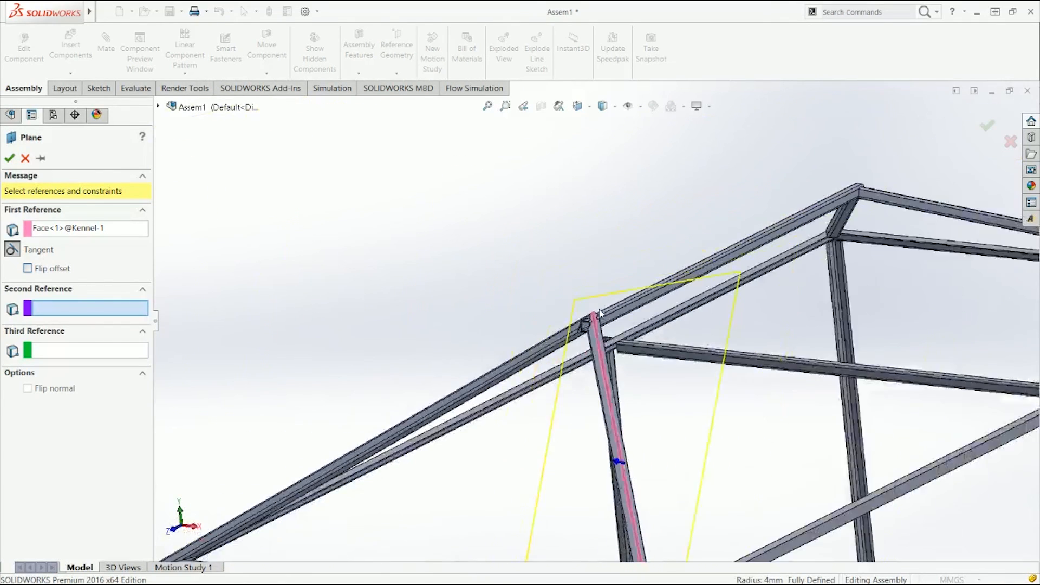
# Try the Top Plane and the Right Plane as second reference for the tangent plane, and deselect each.
pyautogui.click(158, 107)
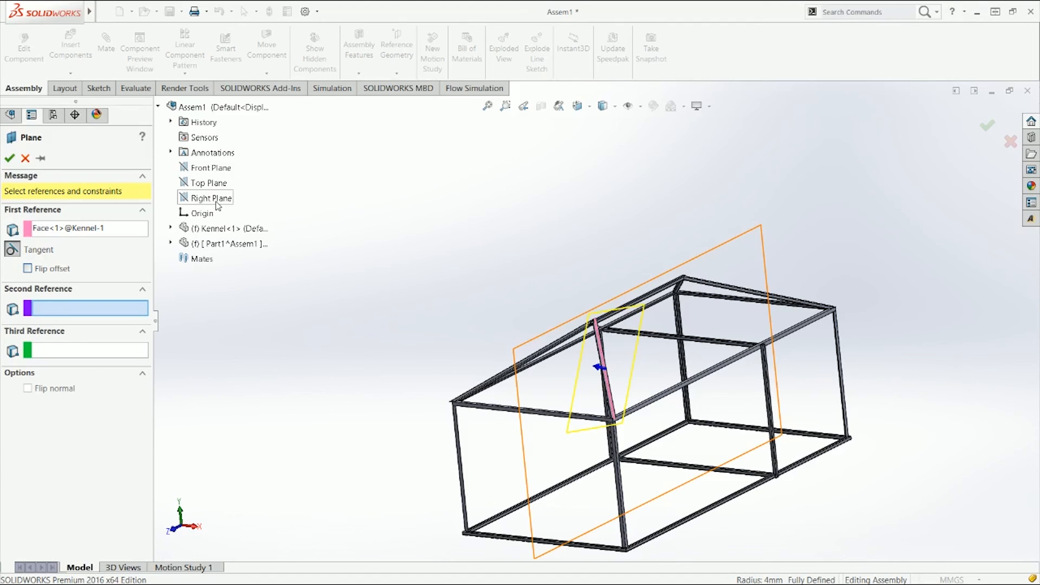
pyautogui.click(215, 185)
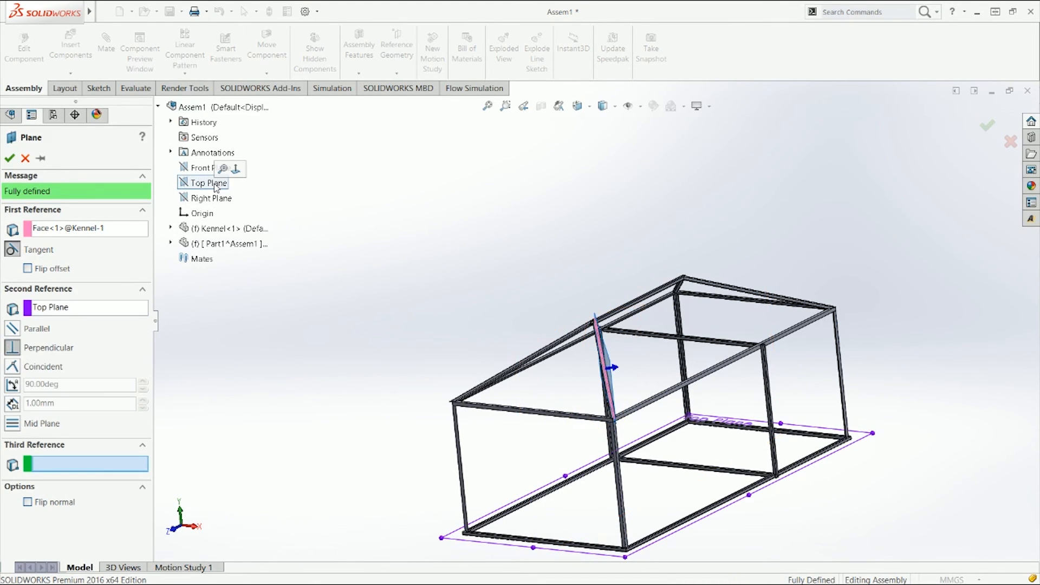
pyautogui.click(211, 190)
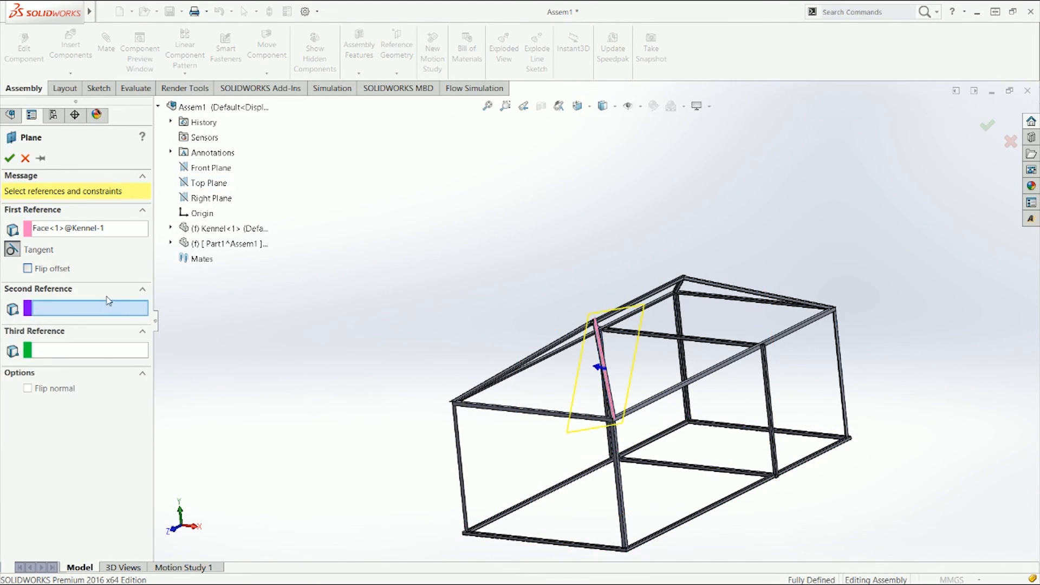
pyautogui.click(198, 201)
pyautogui.moveTo(352, 205); pyautogui.dragTo(383, 172, button='middle')
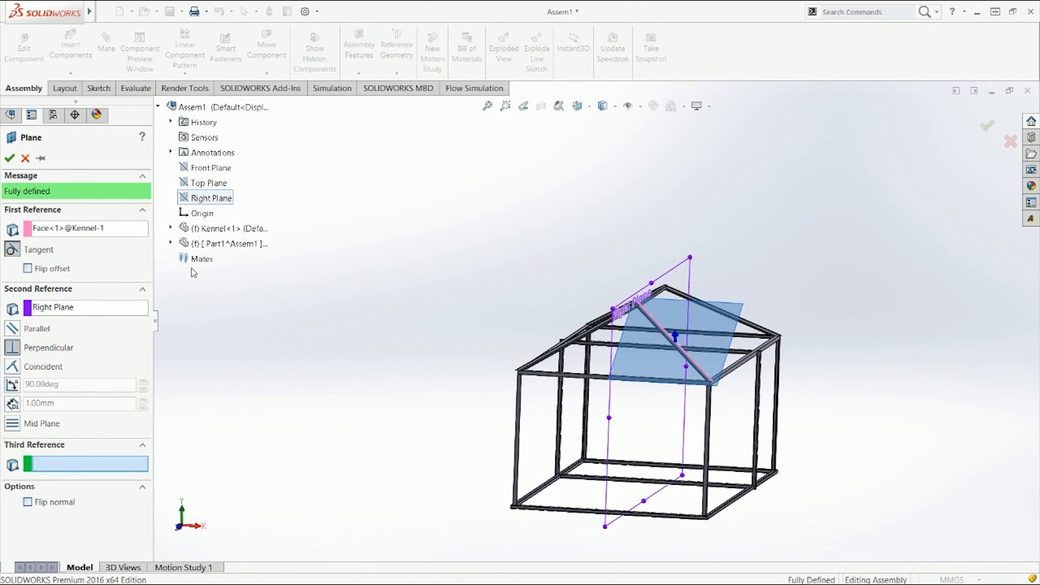
pyautogui.click(211, 198)
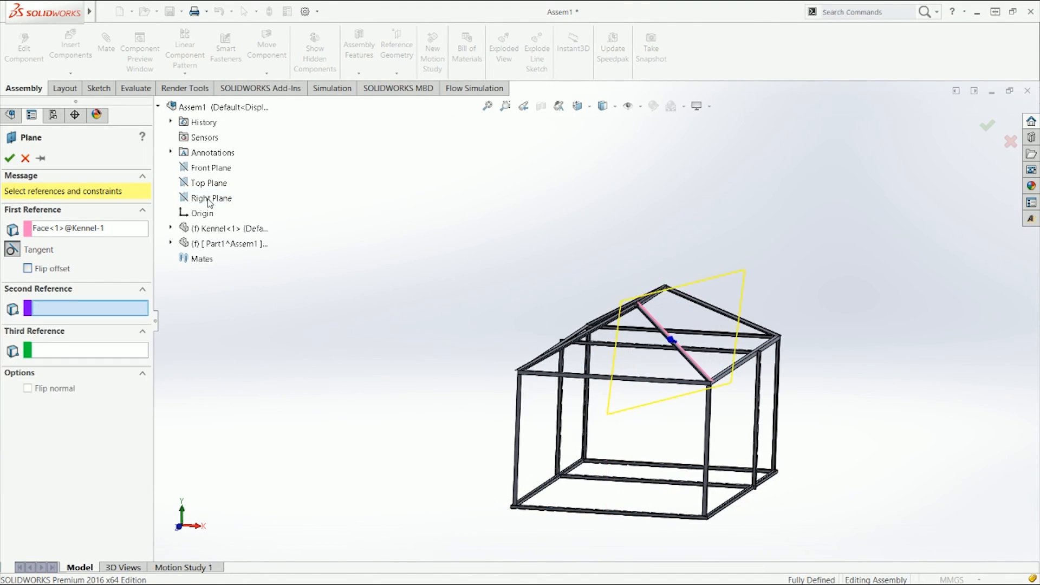
# Use the Front Plane as the perpendicular second reference, check the tangent plane along the roof slope, and create it.
pyautogui.click(216, 168)
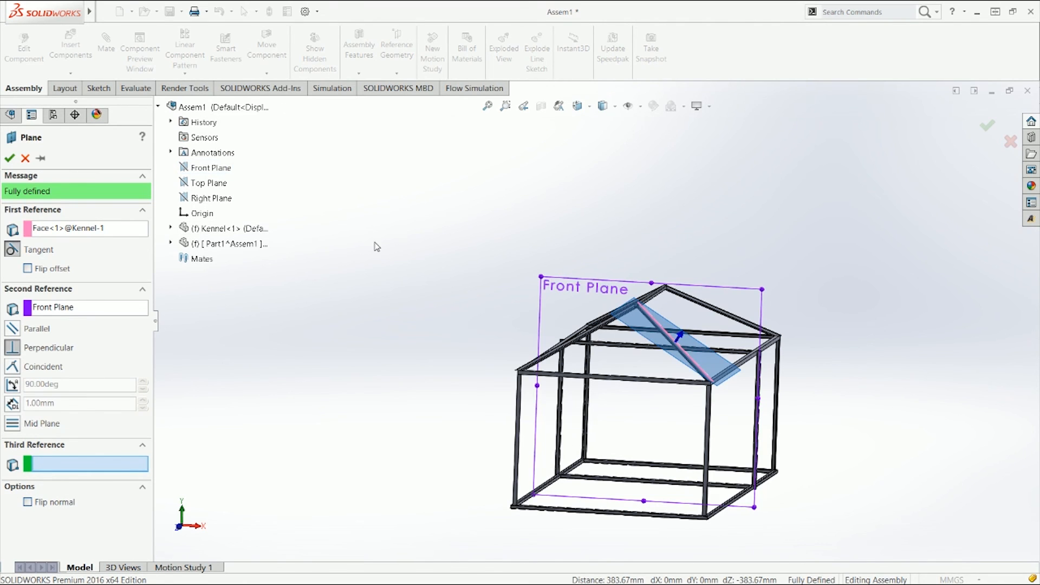
pyautogui.moveTo(509, 317); pyautogui.dragTo(548, 284, button='middle')
pyautogui.hotkey('ctrl', '1')
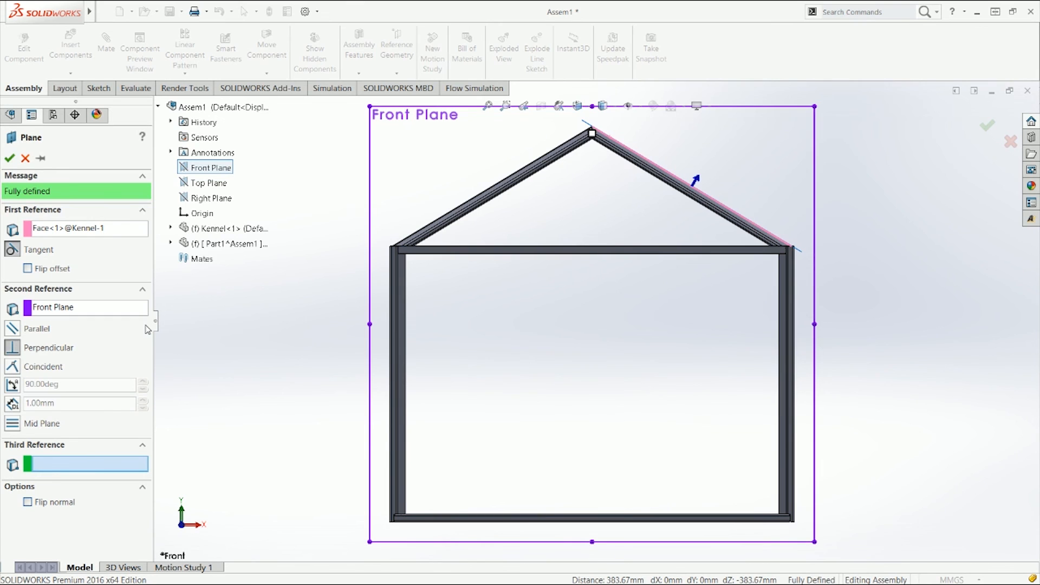
pyautogui.scroll(-3, 645, 203)
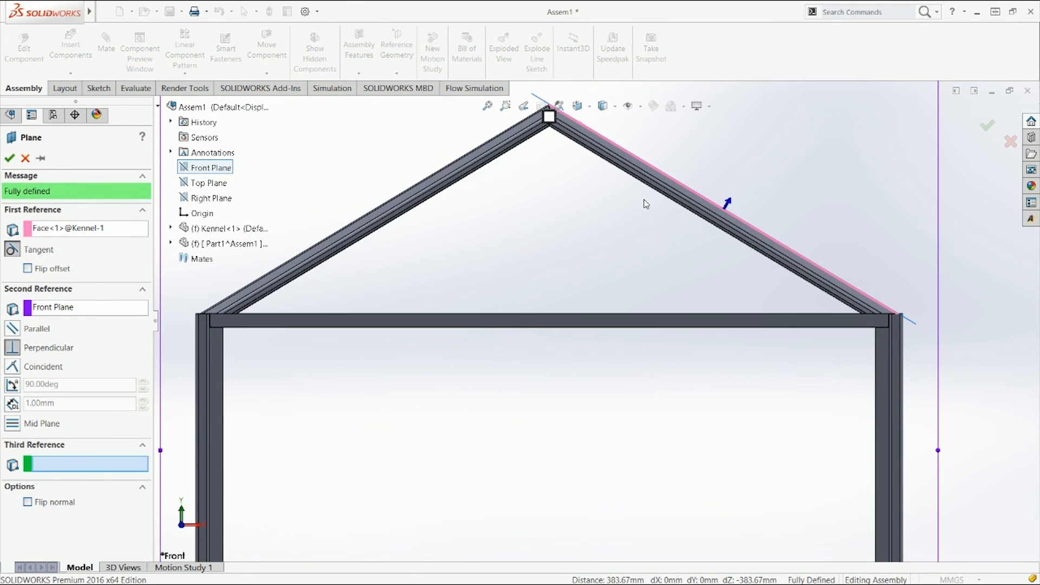
pyautogui.scroll(2, 590, 162)
pyautogui.scroll(-4, 578, 184)
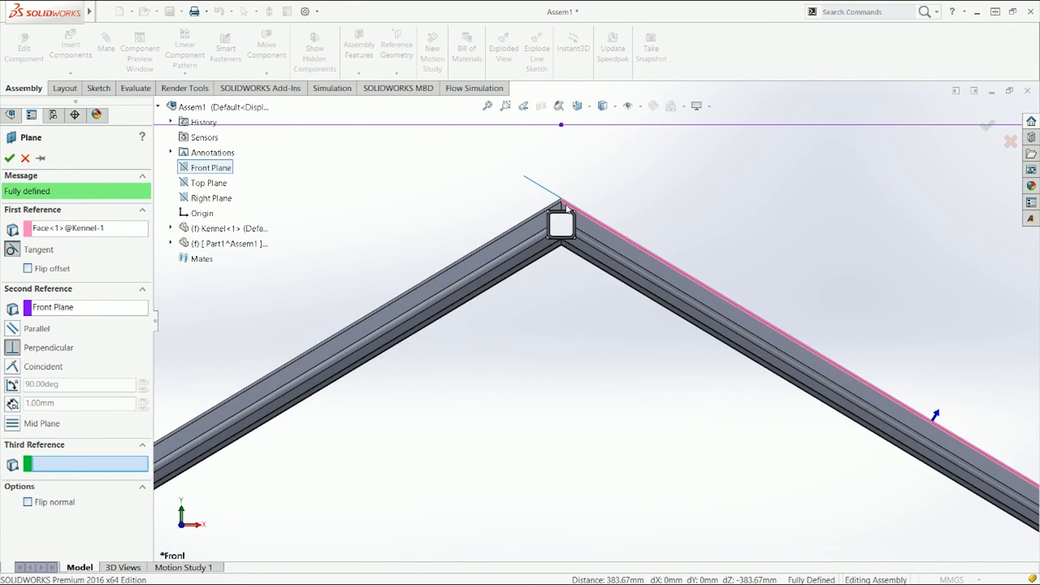
pyautogui.scroll(-2, 578, 212)
pyautogui.scroll(-3, 559, 257)
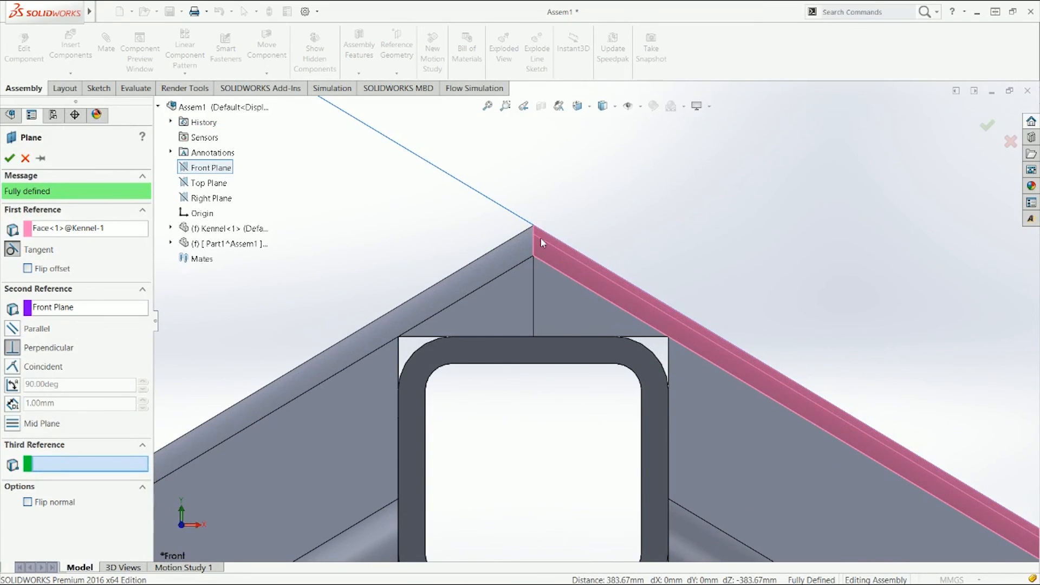
pyautogui.scroll(5, 544, 250)
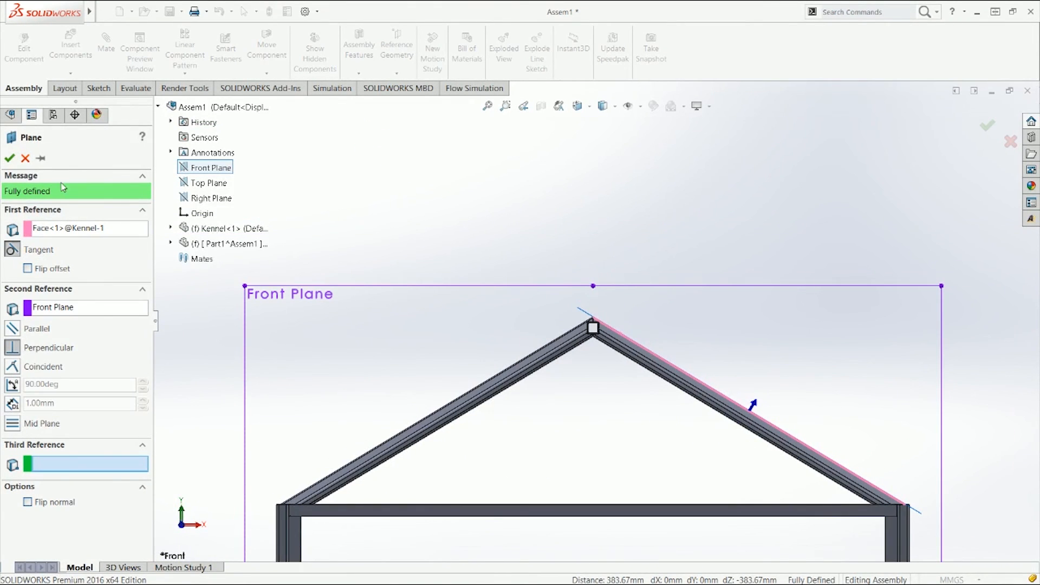
pyautogui.click(10, 161)
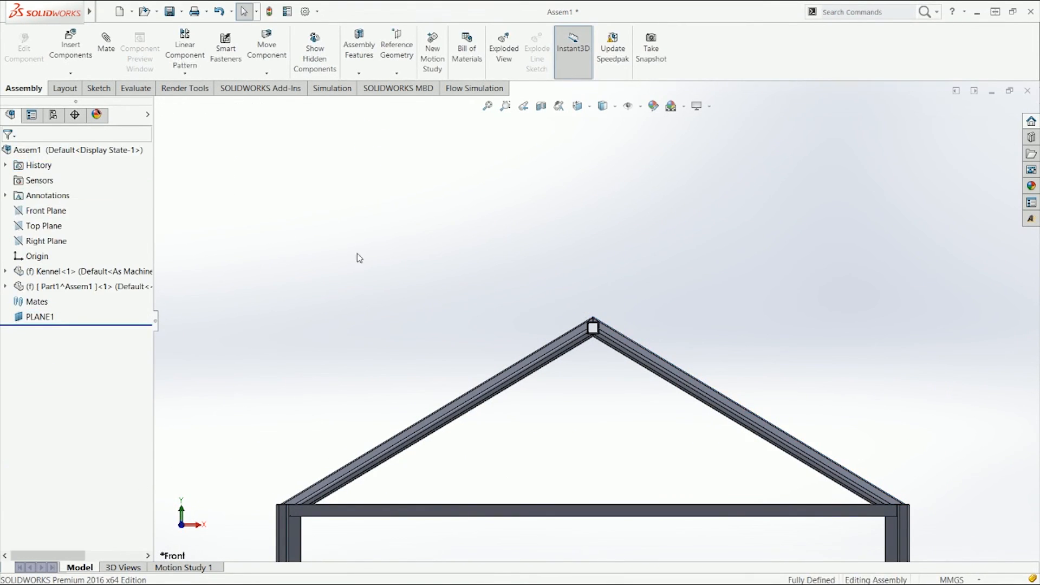
# Show the reference planes in the assembly's isometric view.
pyautogui.moveTo(358, 258); pyautogui.dragTo(367, 271, button='middle')
pyautogui.hotkey('ctrl', '7')
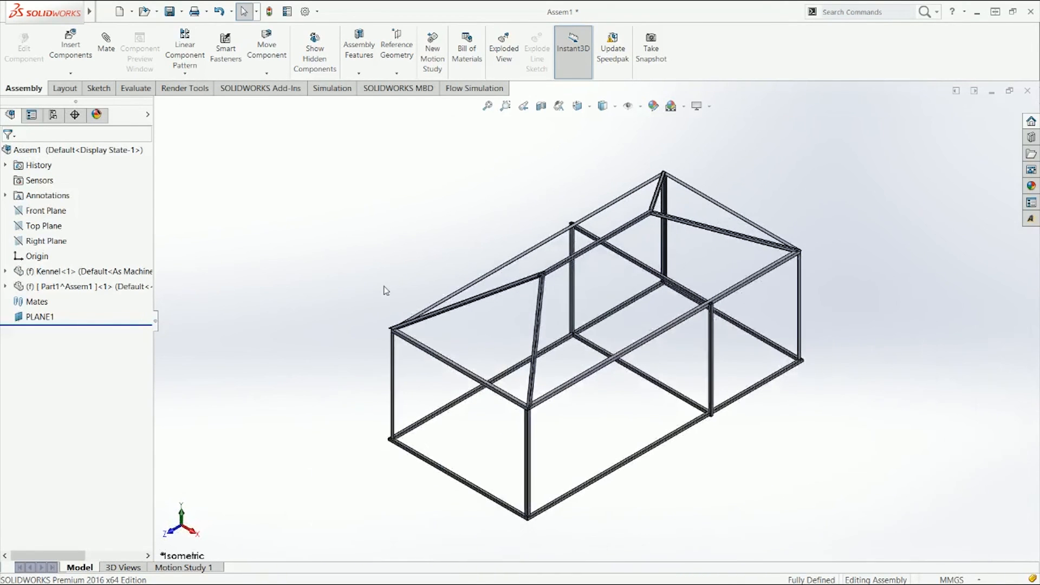
pyautogui.click(630, 106)
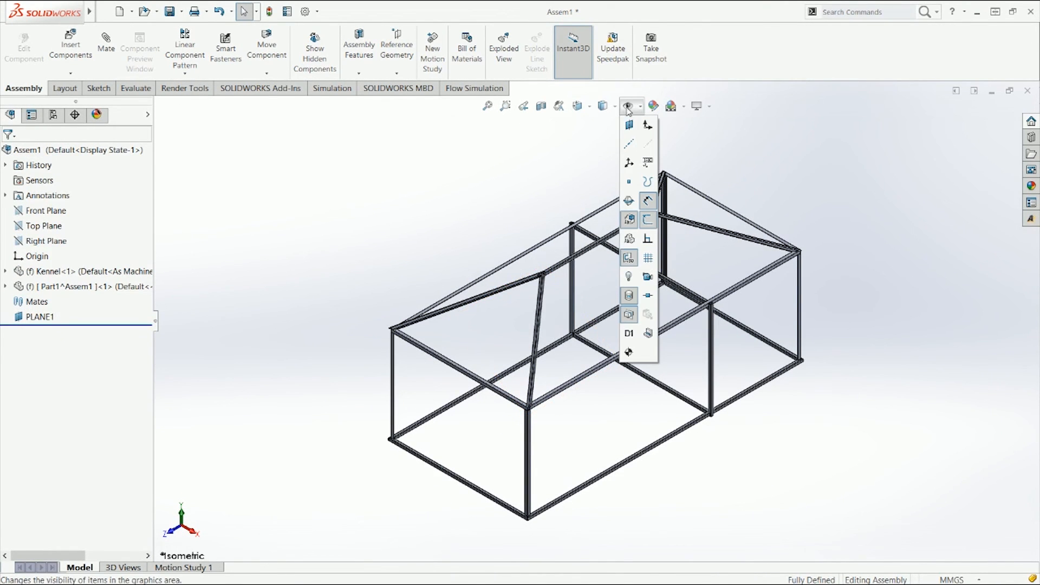
pyautogui.click(631, 121)
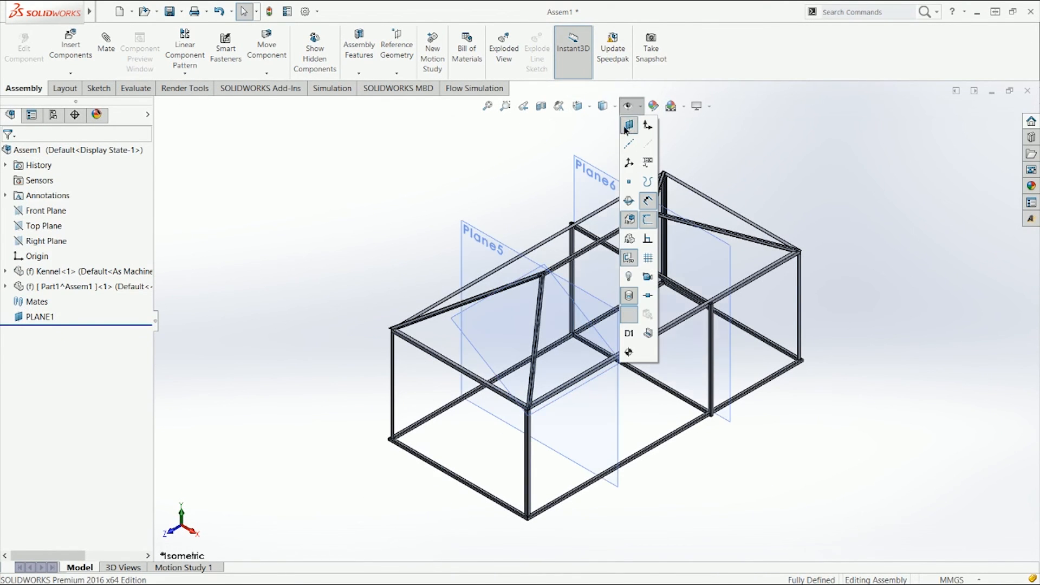
pyautogui.click(484, 239)
pyautogui.rightClick(468, 245)
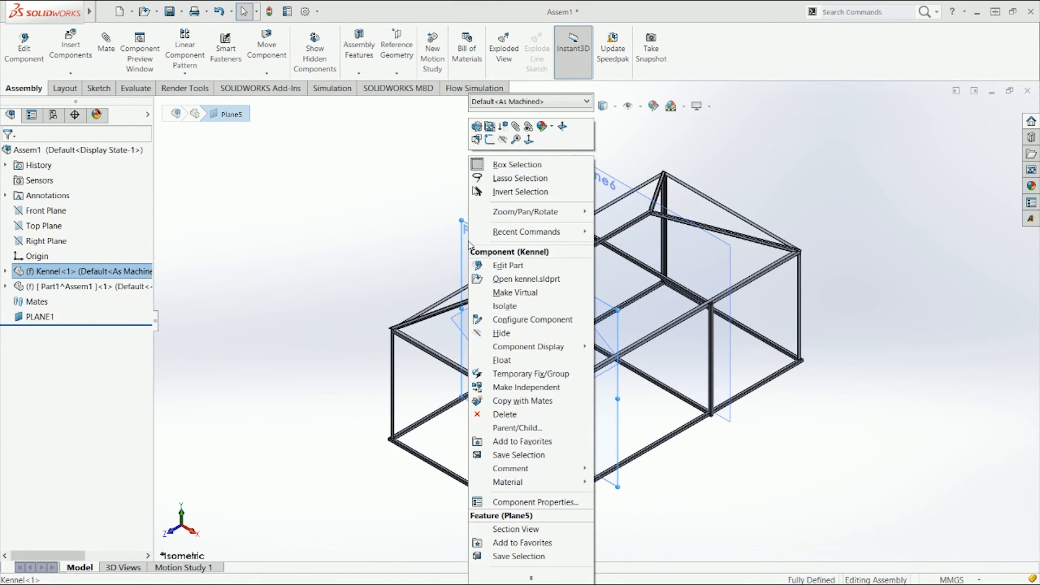
pyautogui.click(443, 243)
# Open the Kennel part on its own, hide Plane5 and Plane6, and return to the assembly.
pyautogui.click(115, 271)
pyautogui.click(124, 234)
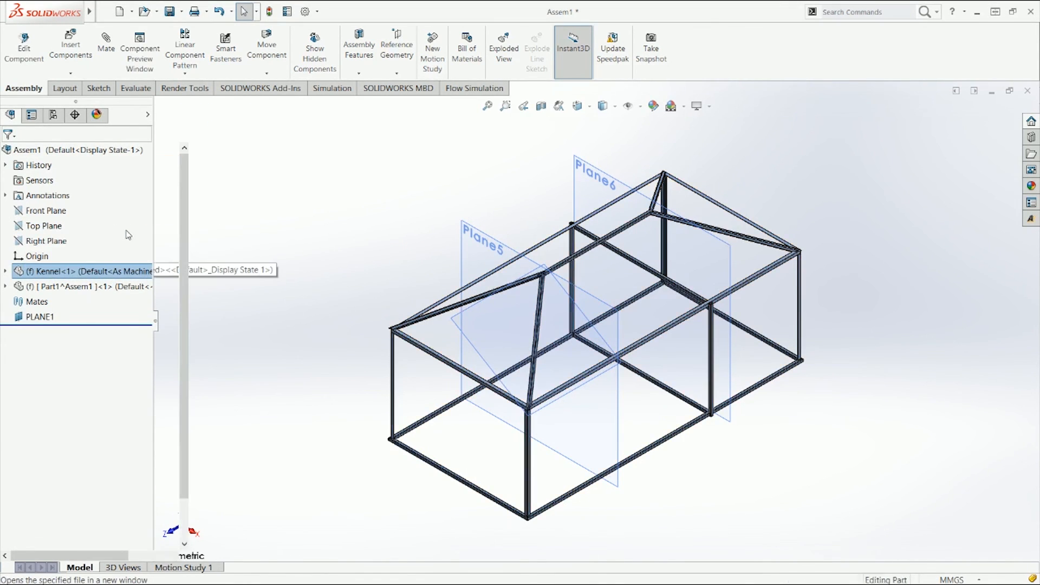
pyautogui.scroll(-1, 61, 337)
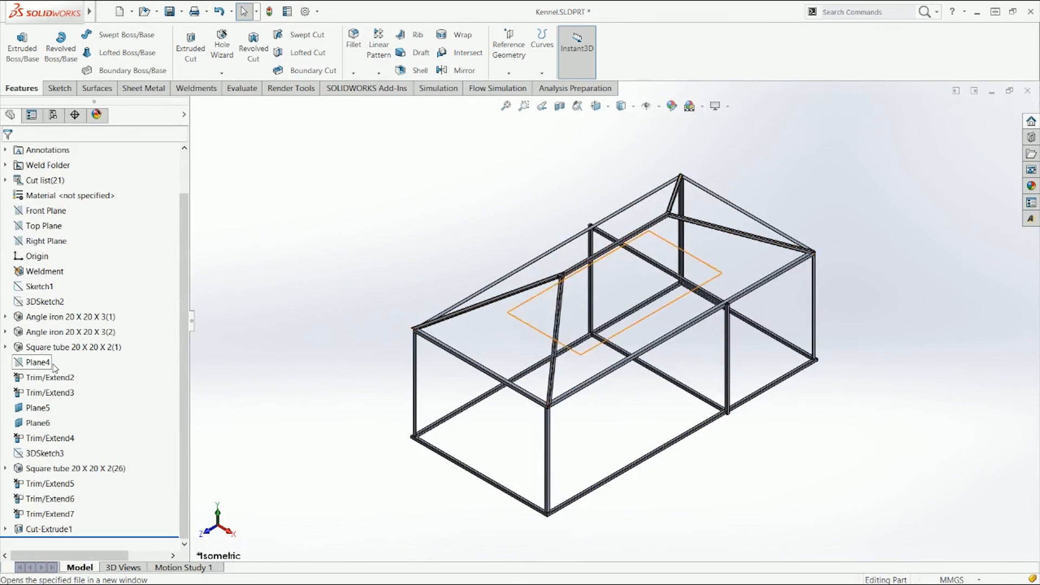
pyautogui.click(50, 409)
pyautogui.keyDown('ctrl'); pyautogui.click(48, 423); pyautogui.keyUp('ctrl')
pyautogui.click(58, 402)
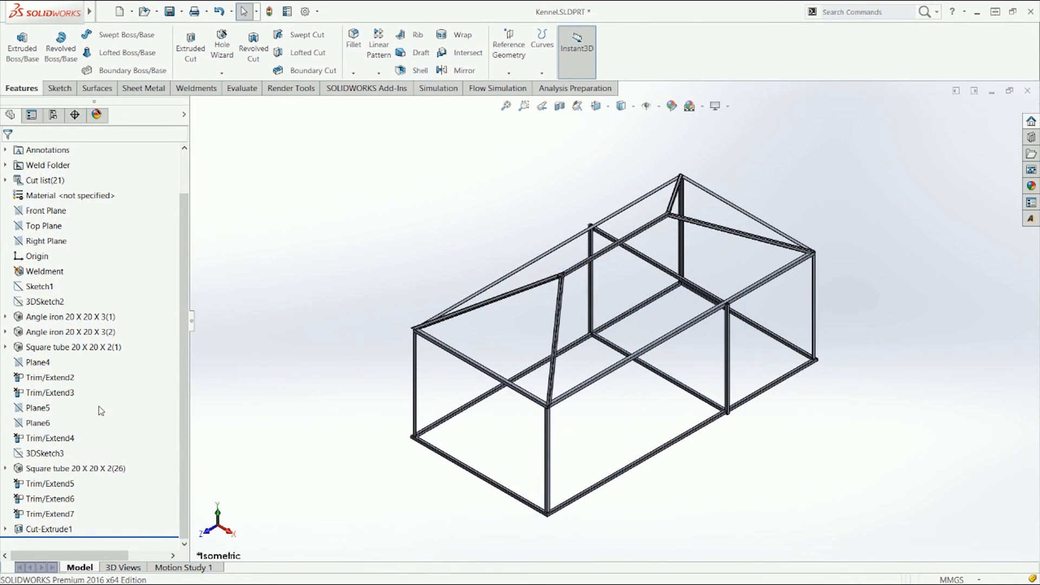
pyautogui.hotkey('ctrl', 'Tab')
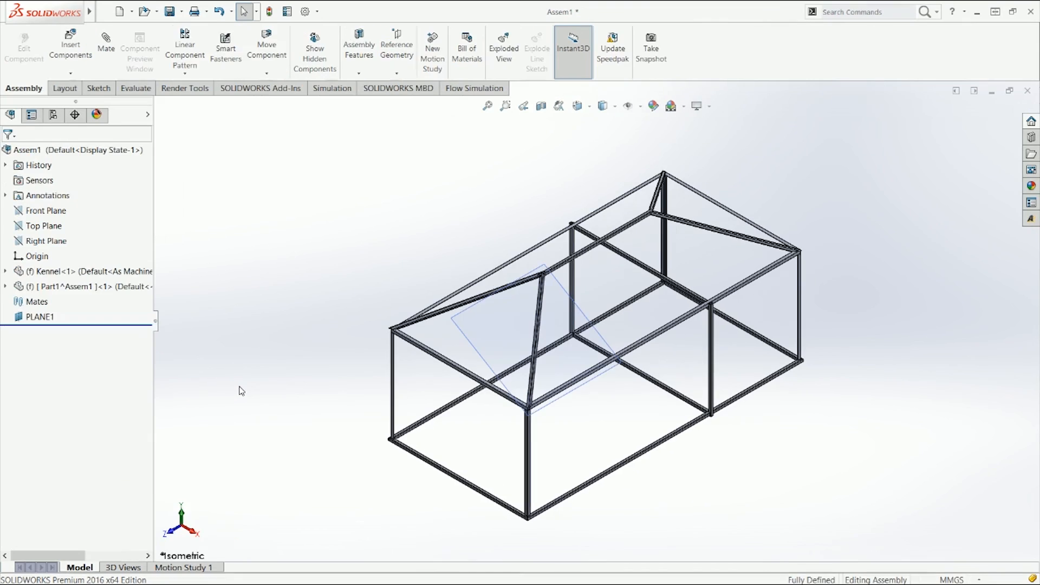
# Try to insert another new part positioned on the reference plane along the roof slope.
pyautogui.hotkey('ctrl', '1')
pyautogui.moveTo(602, 321); pyautogui.dragTo(477, 359, button='middle')
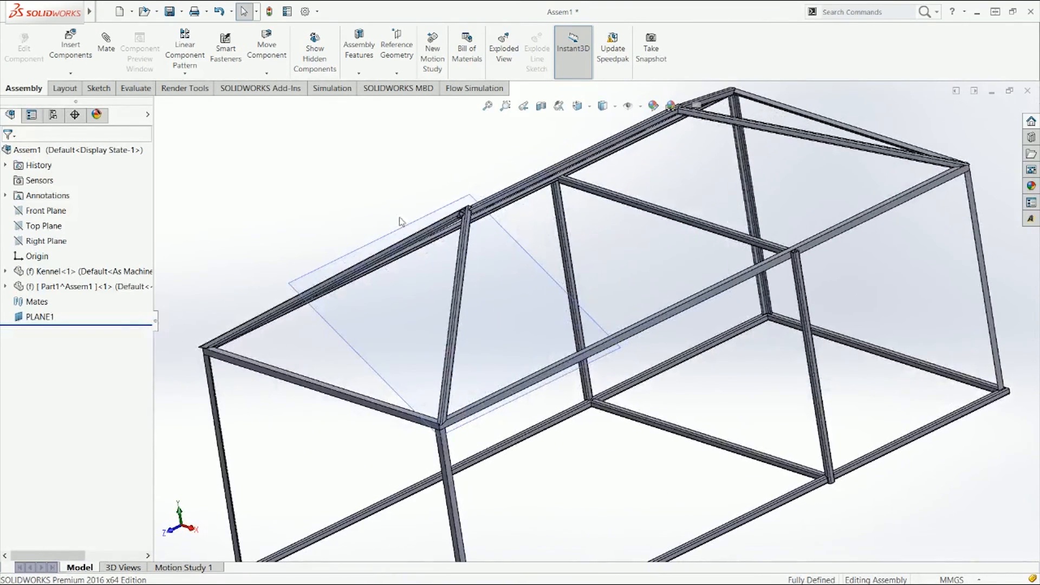
pyautogui.click(71, 73)
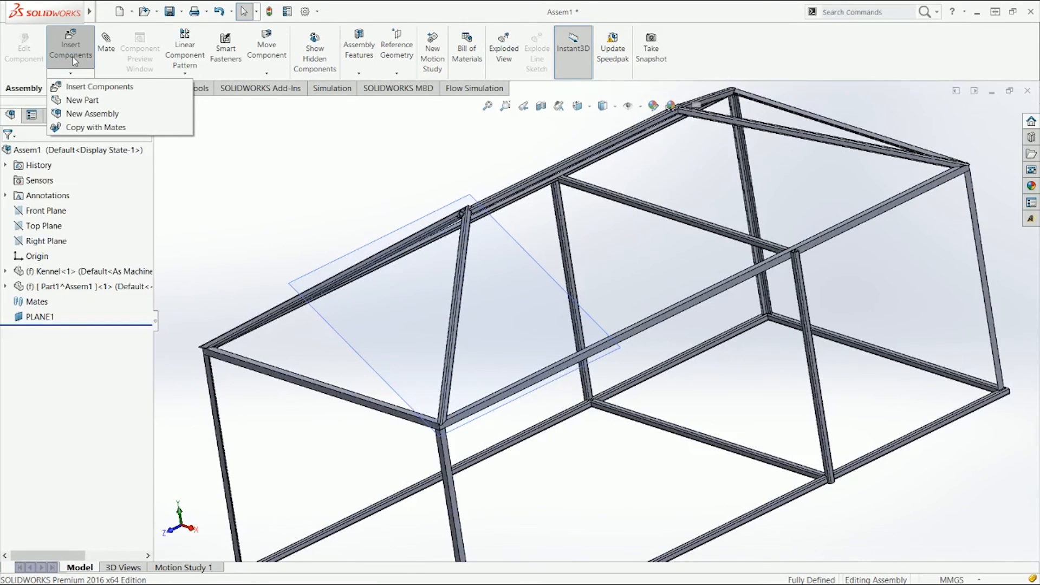
pyautogui.click(77, 102)
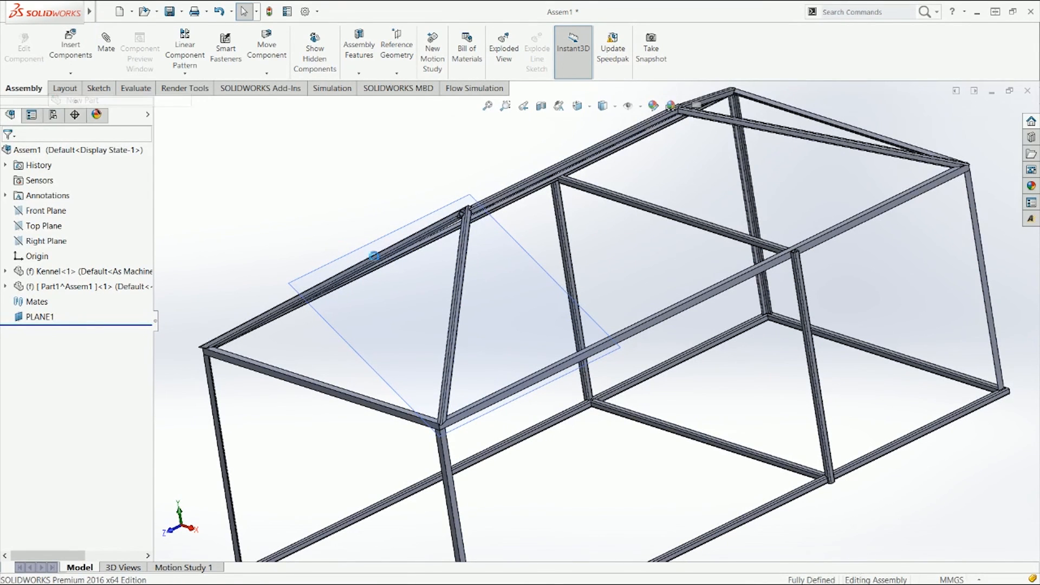
pyautogui.click(507, 299)
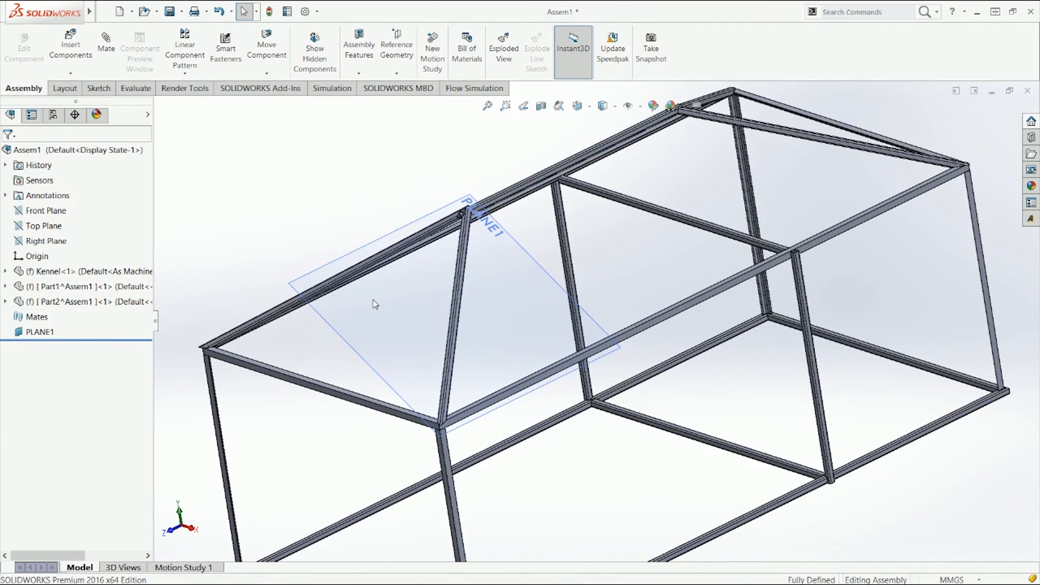
# Delete both empty new parts from the assembly, keeping only the kennel component.
pyautogui.click(130, 303)
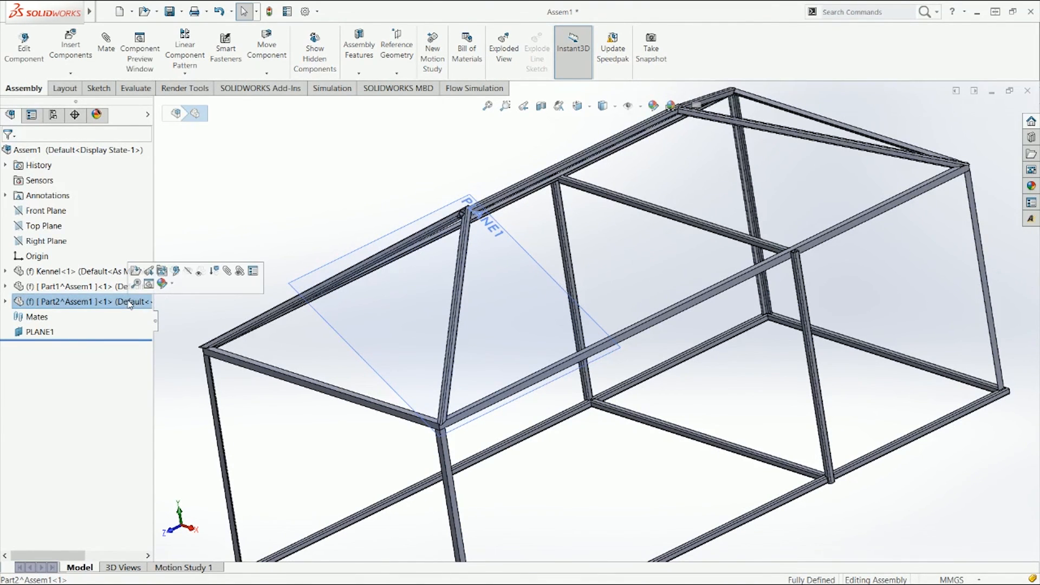
pyautogui.press('Delete')
pyautogui.press('Return')
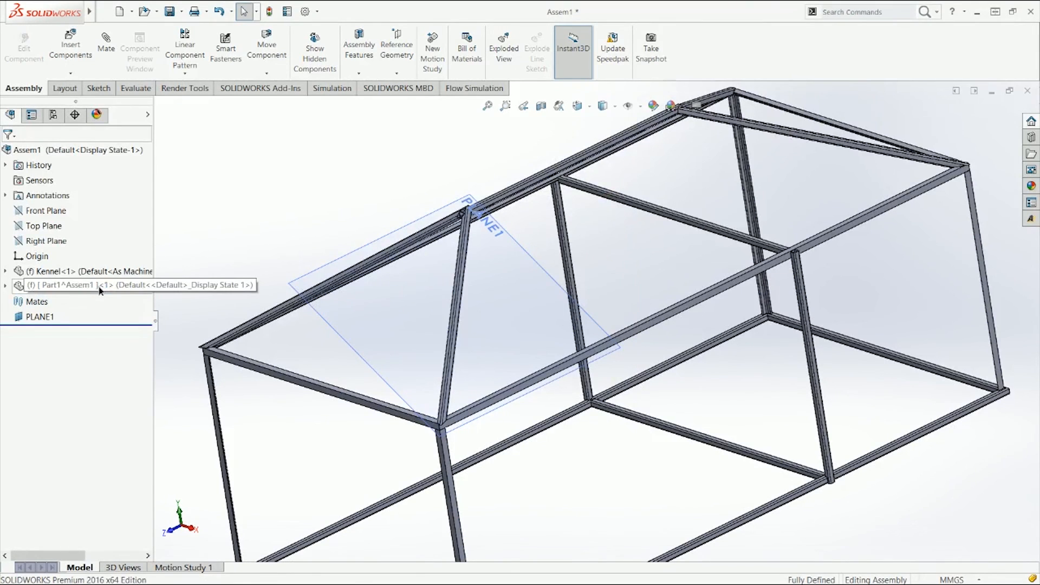
pyautogui.click(100, 291)
pyautogui.press('Delete')
pyautogui.press('Return')
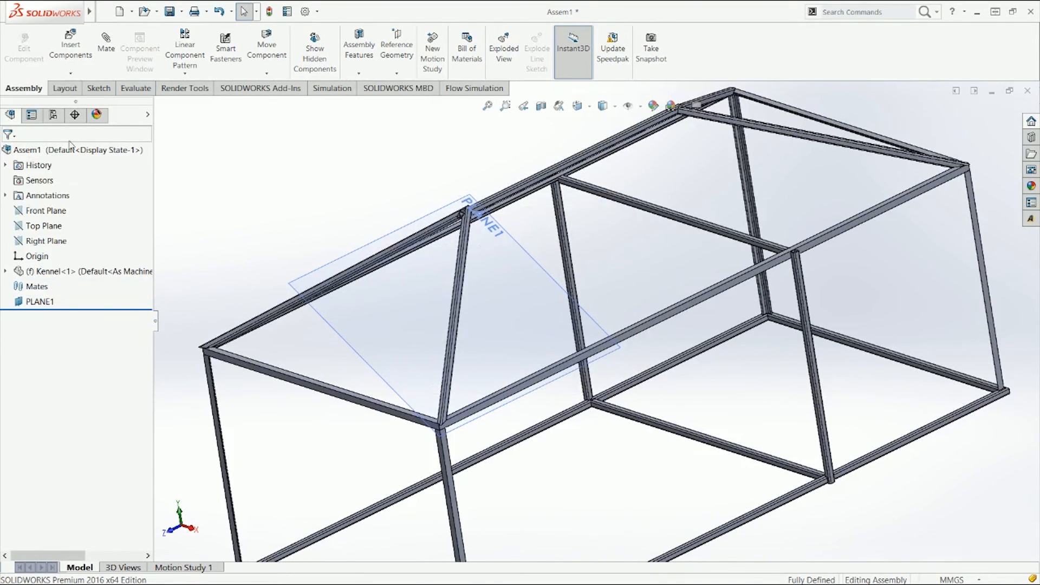
# Insert a new part into the assembly without choosing a placement face, and open it for editing in context.
pyautogui.click(71, 73)
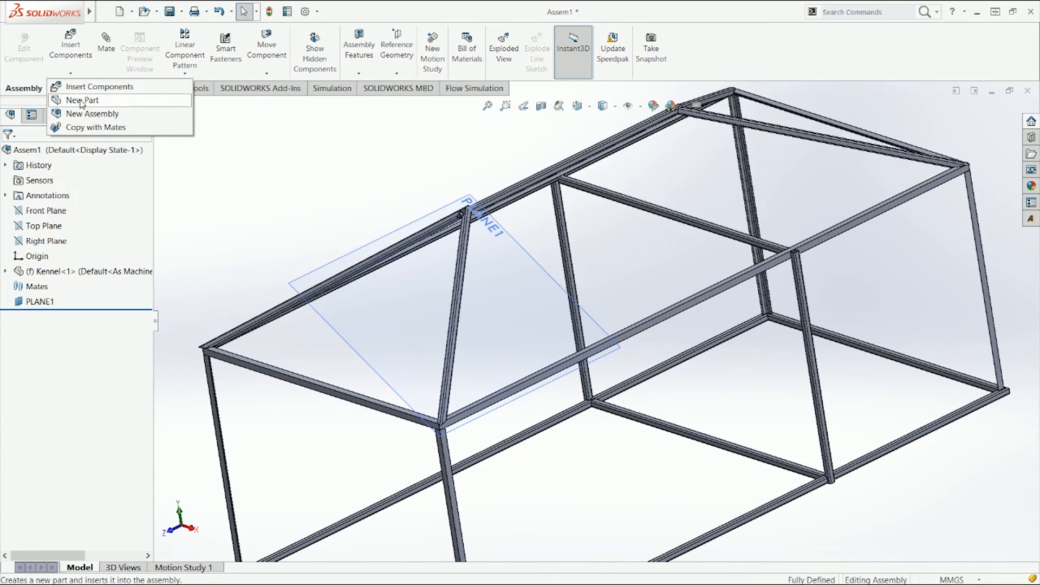
pyautogui.click(81, 100)
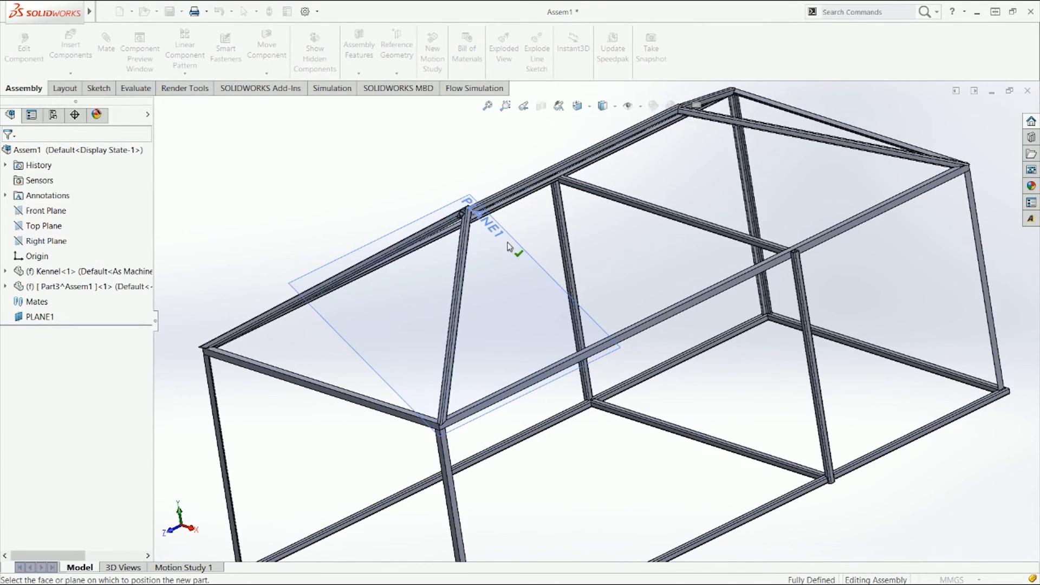
pyautogui.press('Escape')
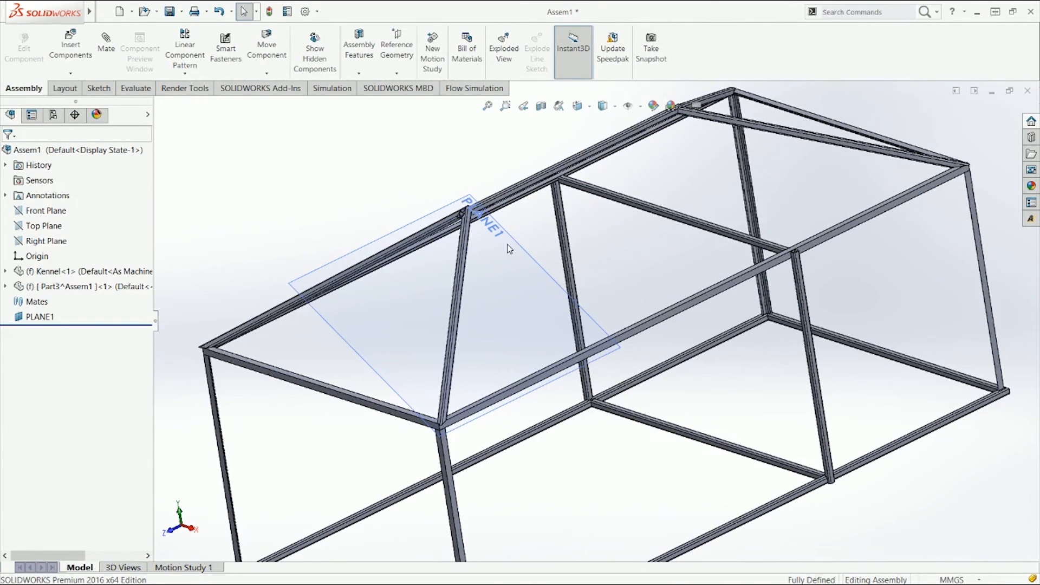
pyautogui.click(138, 287)
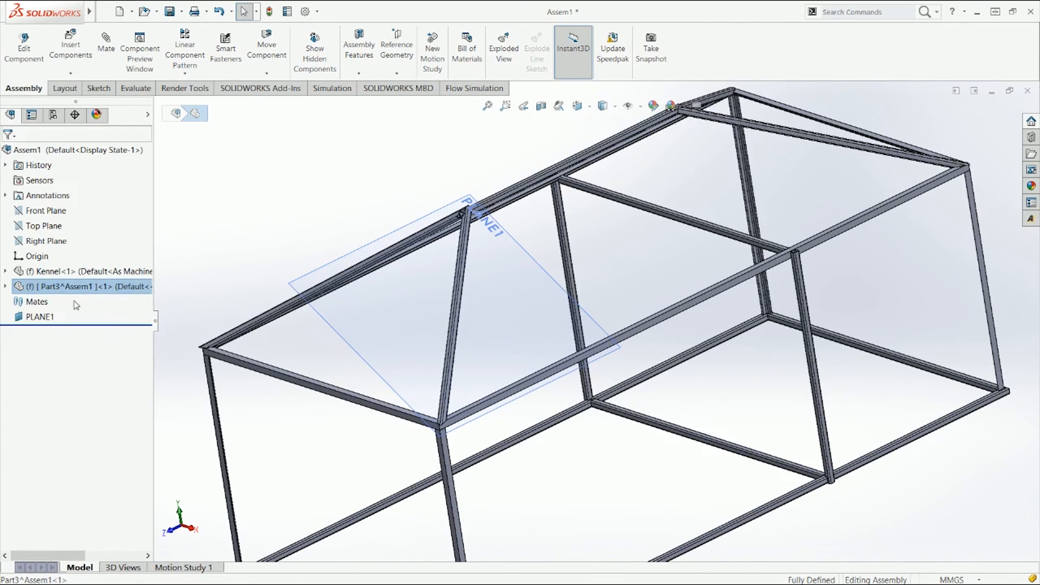
pyautogui.rightClick(26, 293)
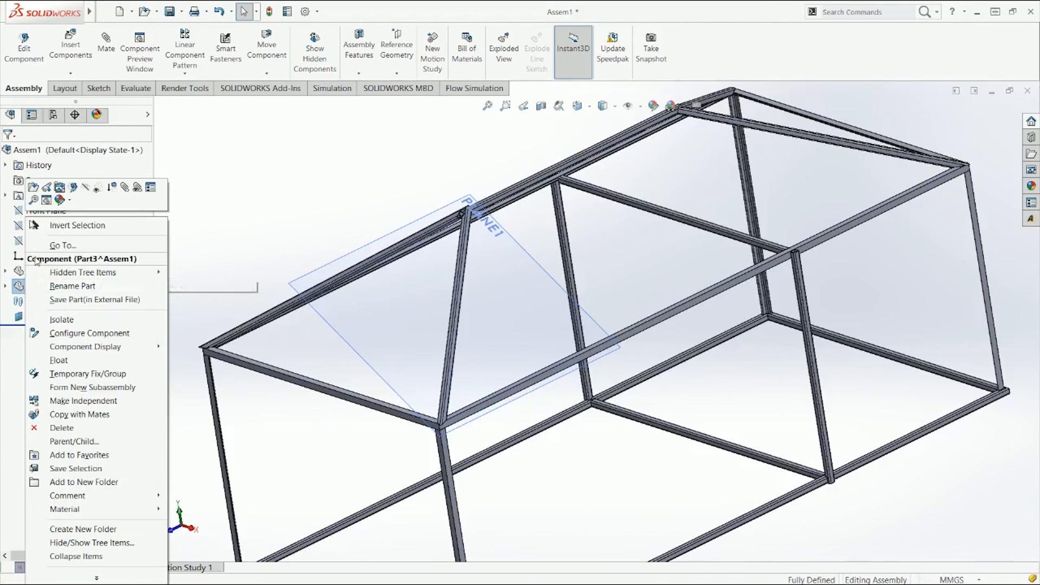
pyautogui.click(73, 193)
# Start a sketch for the new part on PLANE1, the reference plane along the roof slope.
pyautogui.moveTo(305, 223); pyautogui.dragTo(461, 295, button='middle')
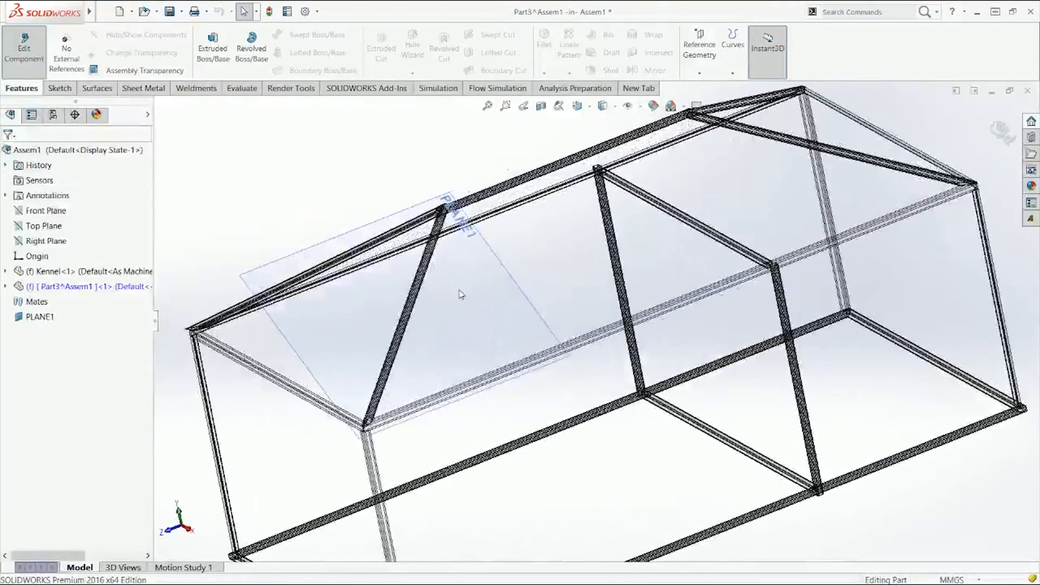
pyautogui.click(520, 293)
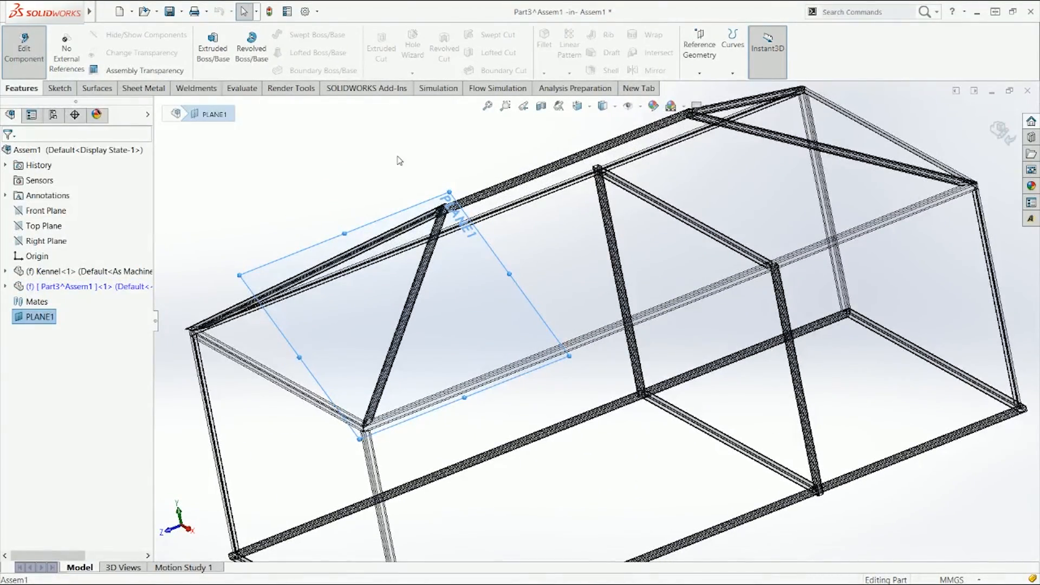
pyautogui.click(61, 88)
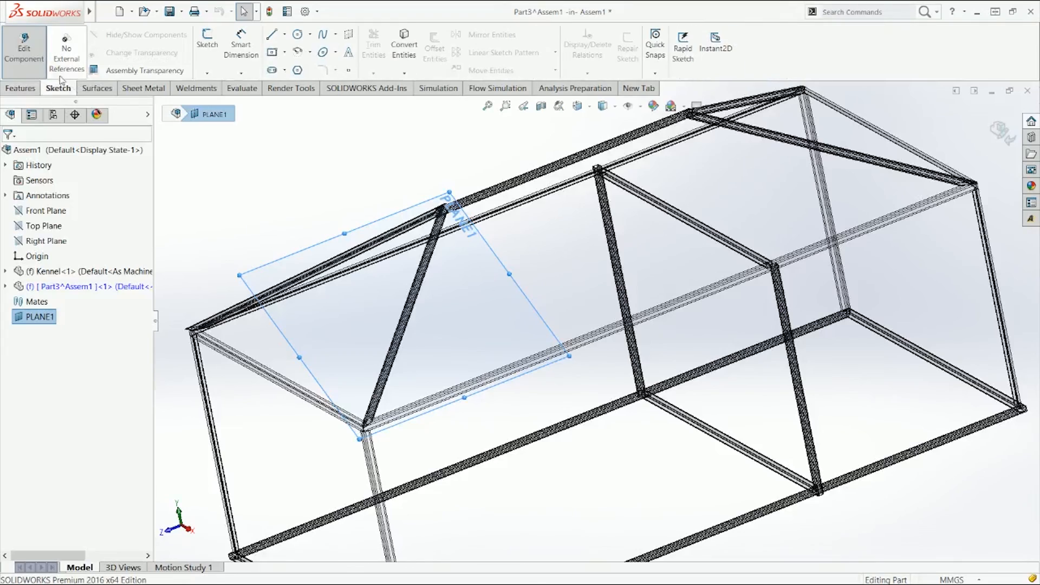
pyautogui.click(207, 44)
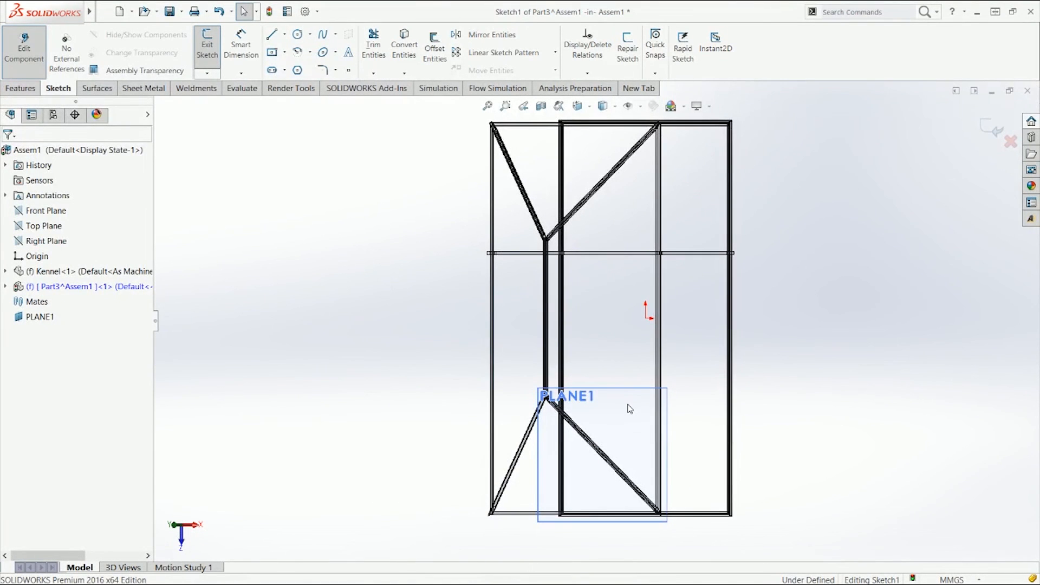
# Enlarge the border of PLANE1 on all sides needed to enclose the whole kennel frame.
pyautogui.click(623, 396)
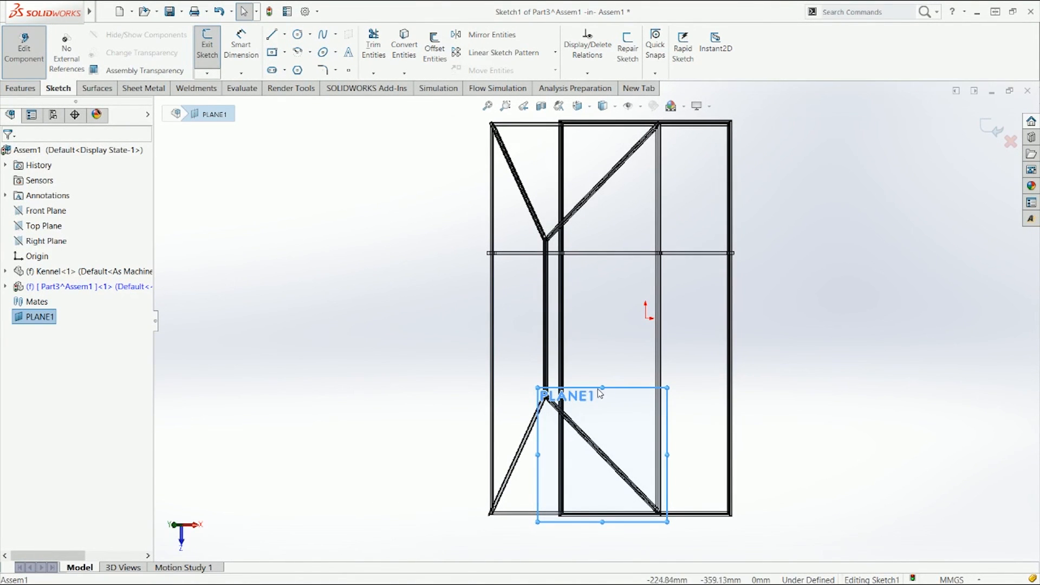
pyautogui.moveTo(538, 389); pyautogui.dragTo(420, 96)
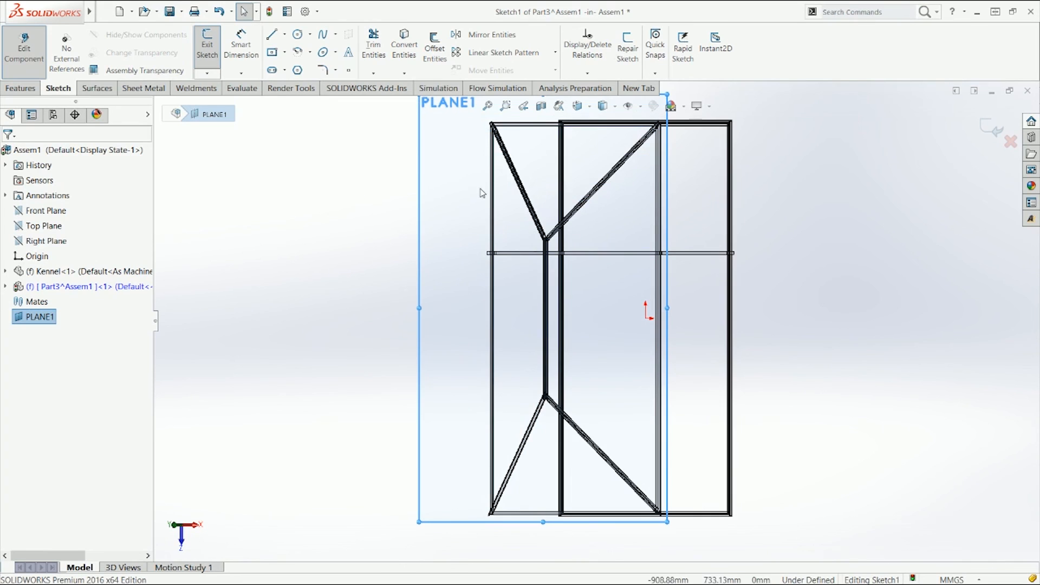
pyautogui.moveTo(668, 309); pyautogui.dragTo(750, 310)
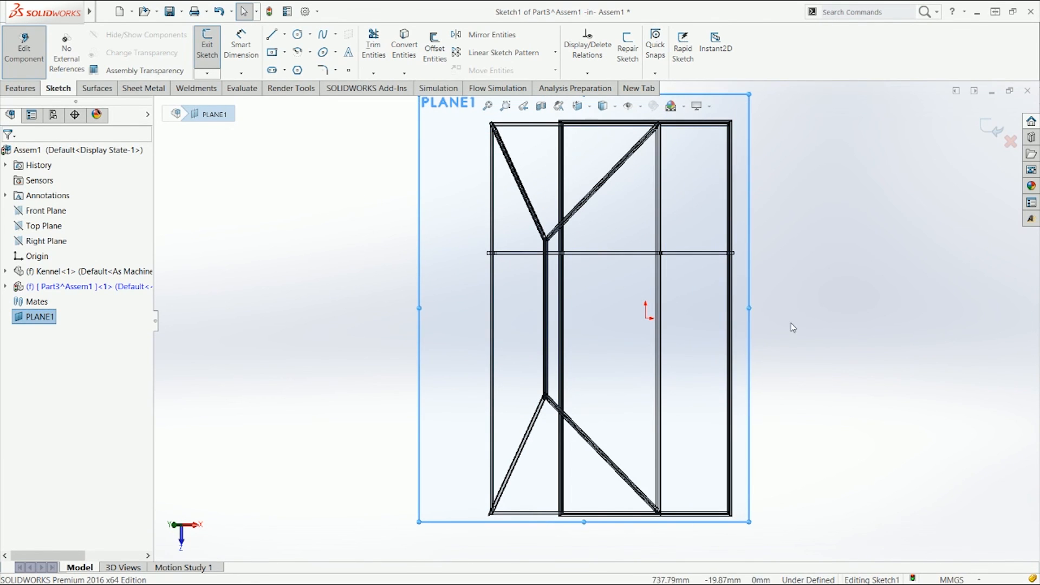
pyautogui.click(822, 346)
pyautogui.scroll(-3, 628, 177)
pyautogui.scroll(2, 628, 208)
pyautogui.scroll(-5, 593, 202)
pyautogui.scroll(-3, 500, 292)
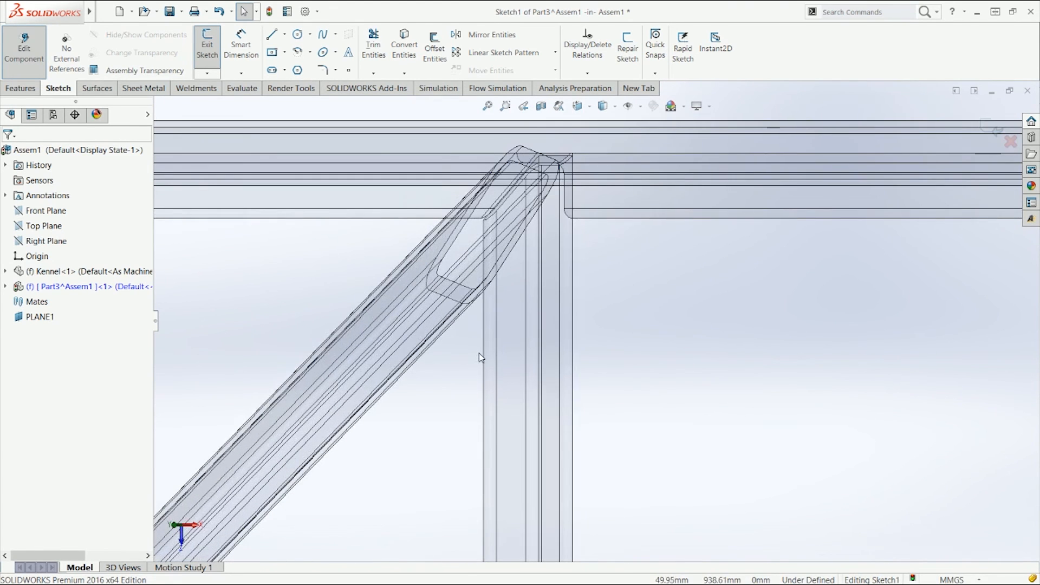
pyautogui.scroll(-4, 480, 354)
pyautogui.click(534, 276)
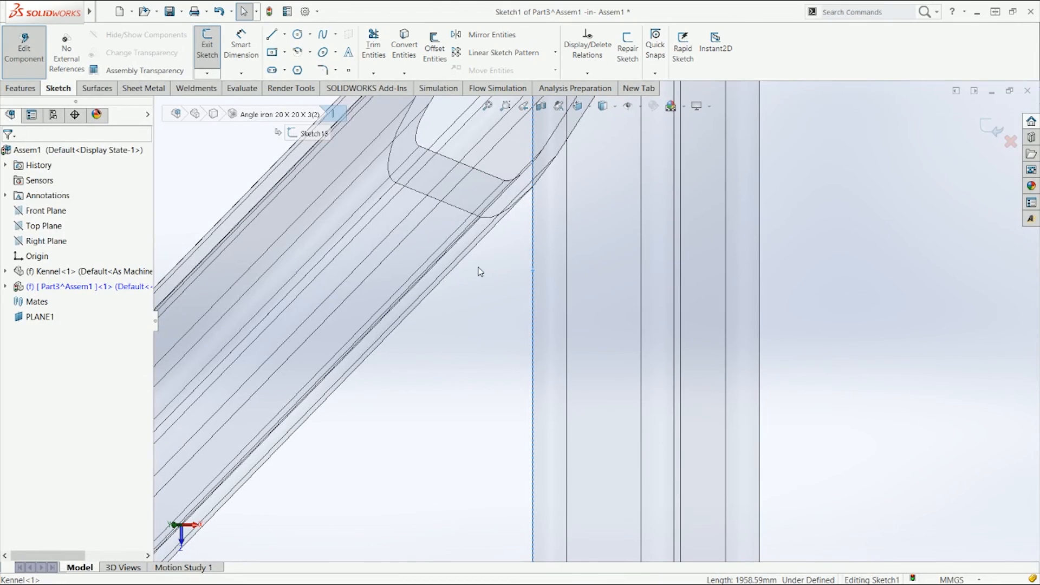
pyautogui.keyDown('ctrl'); pyautogui.click(460, 264); pyautogui.keyUp('ctrl')
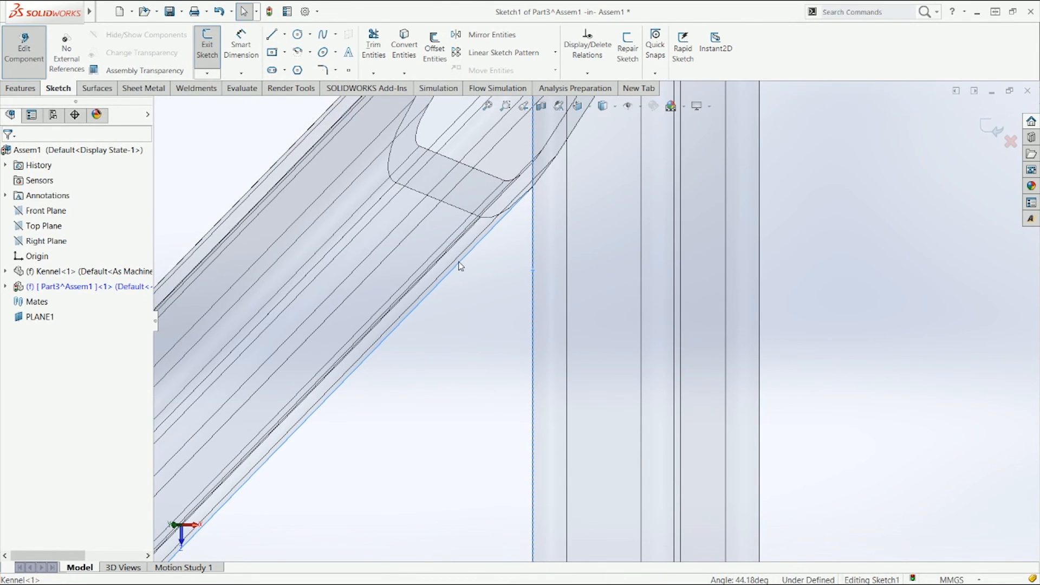
pyautogui.scroll(4, 460, 265)
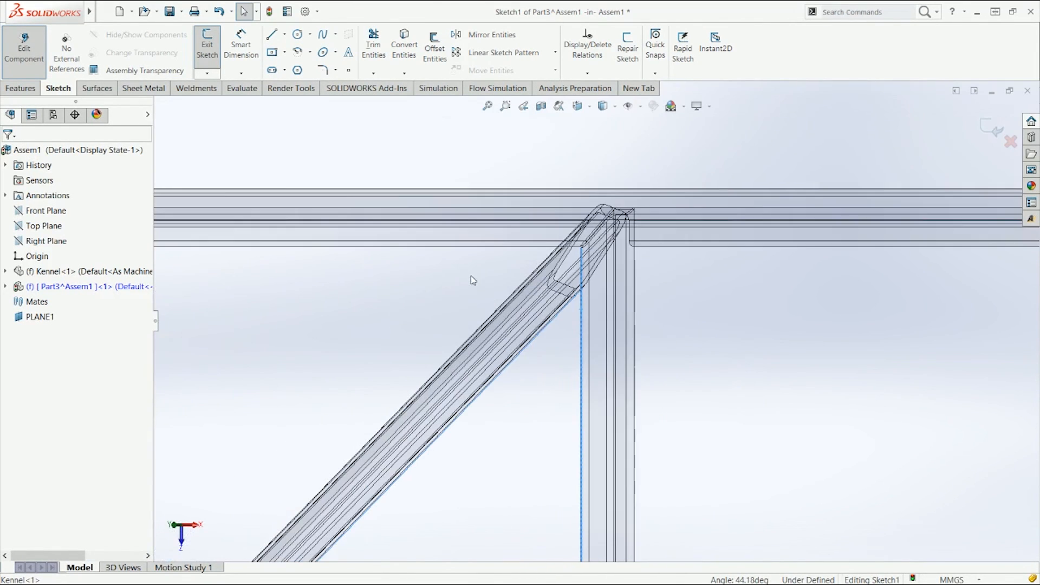
pyautogui.scroll(-3, 536, 317)
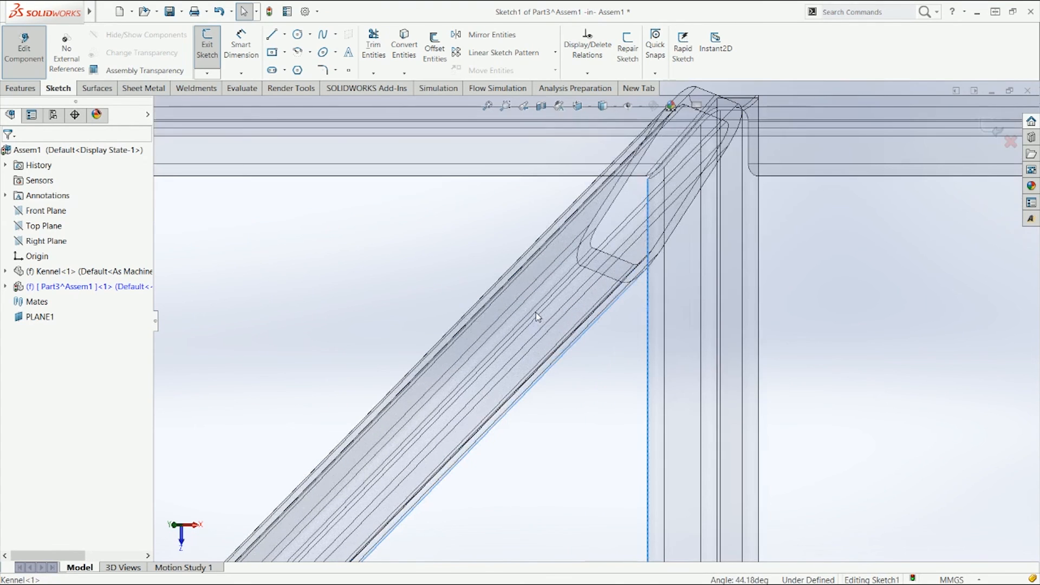
# Examine how the square-tube hip rafter's lengthwise edge lies against PLANE1 at the eave corner, from the front and at an angle.
pyautogui.click(552, 299)
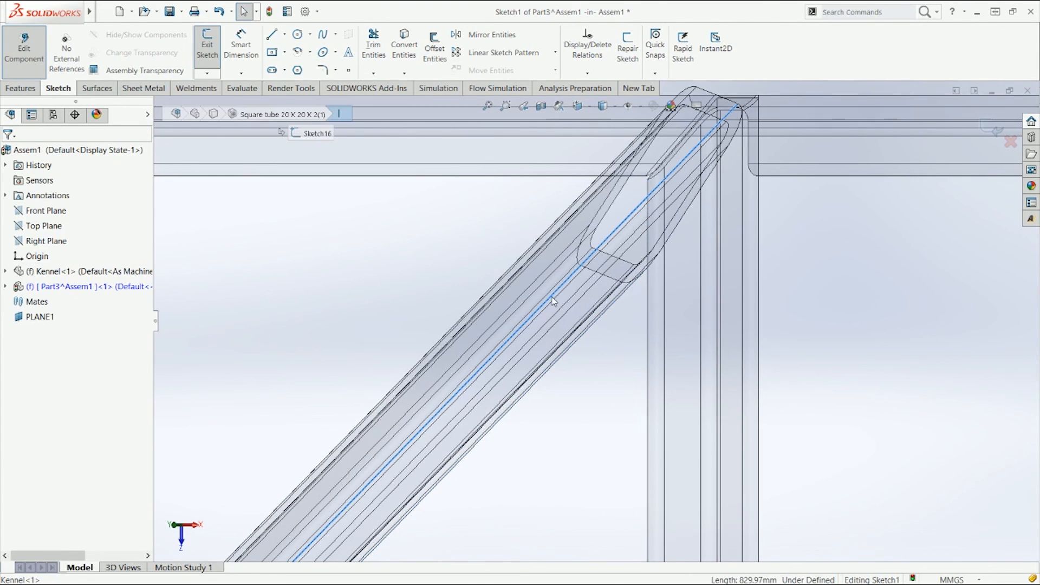
pyautogui.hotkey('ctrl', '1')
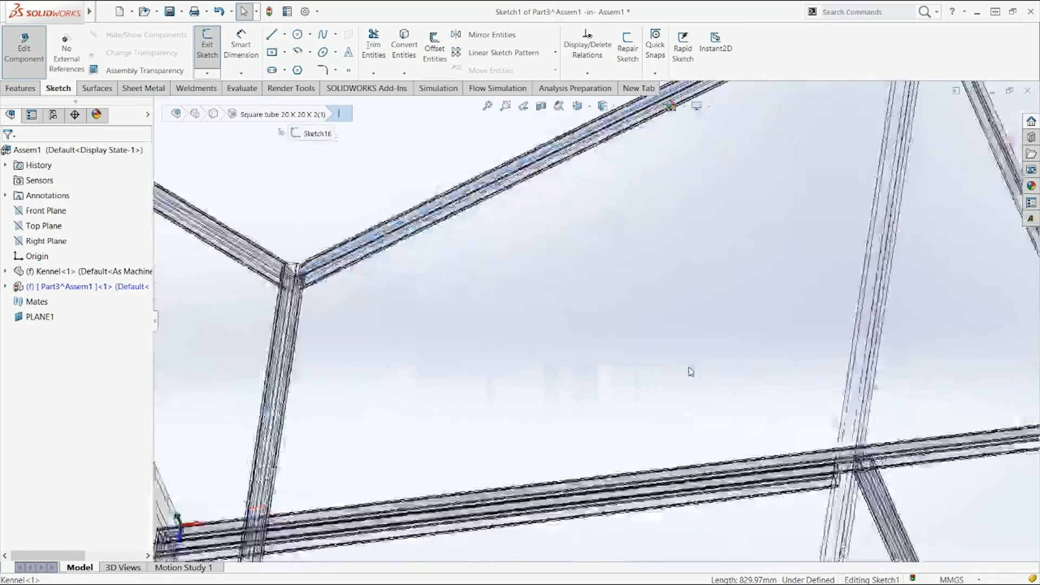
pyautogui.scroll(-4, 695, 360)
pyautogui.scroll(-2, 660, 225)
pyautogui.moveTo(654, 231); pyautogui.dragTo(649, 243, button='middle')
pyautogui.scroll(-4, 520, 363)
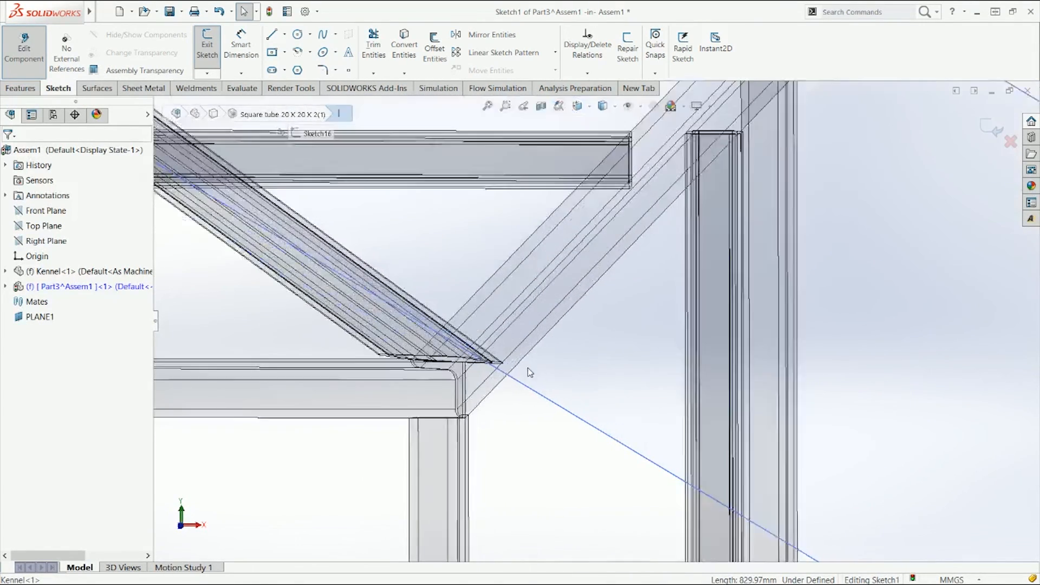
pyautogui.hotkey('ctrl', '1')
pyautogui.scroll(-6, 670, 330)
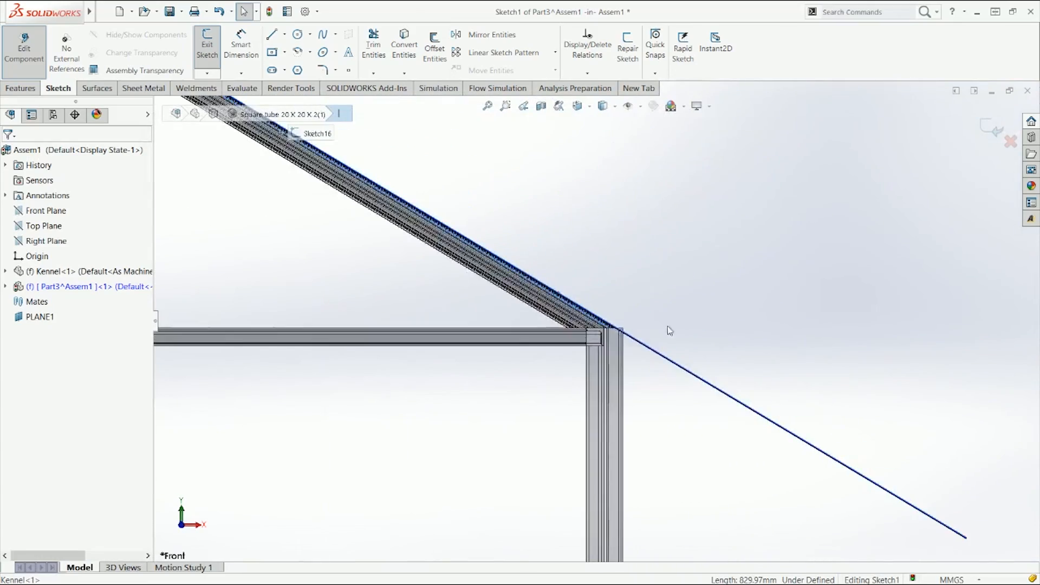
pyautogui.moveTo(602, 328); pyautogui.dragTo(612, 313, button='middle')
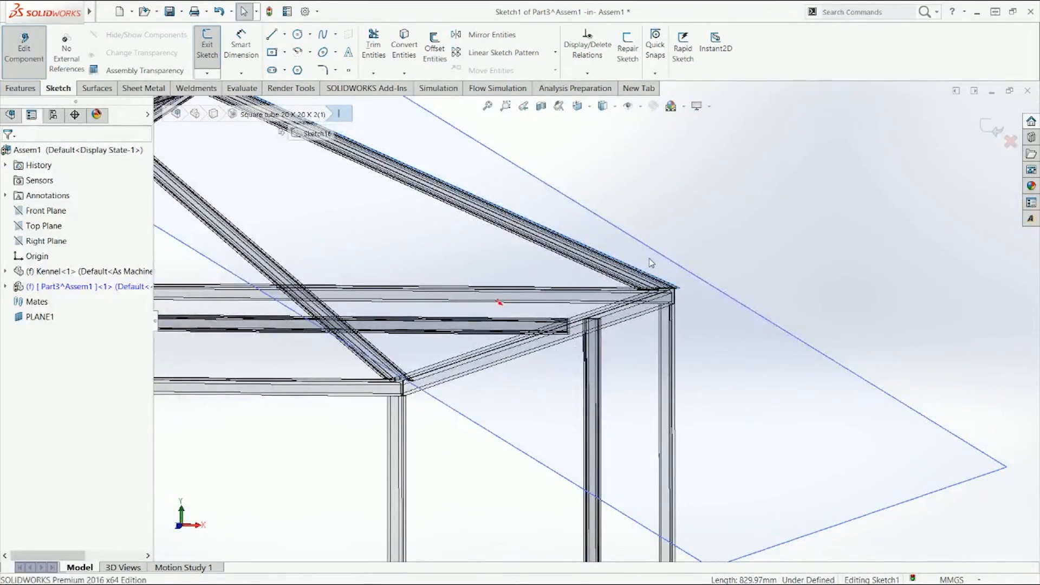
pyautogui.hotkey('ctrl', '8')
pyautogui.press('Escape')
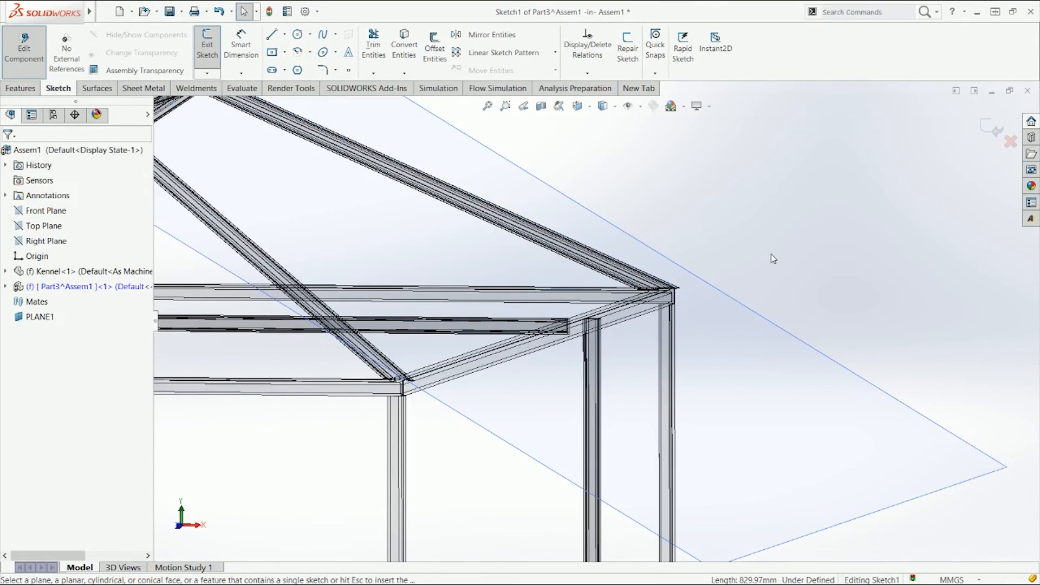
# Examine the ridge joint and the whole roof frame against PLANE1 in isometric, normal and rotated views.
pyautogui.hotkey('ctrl', '7')
pyautogui.click(794, 323)
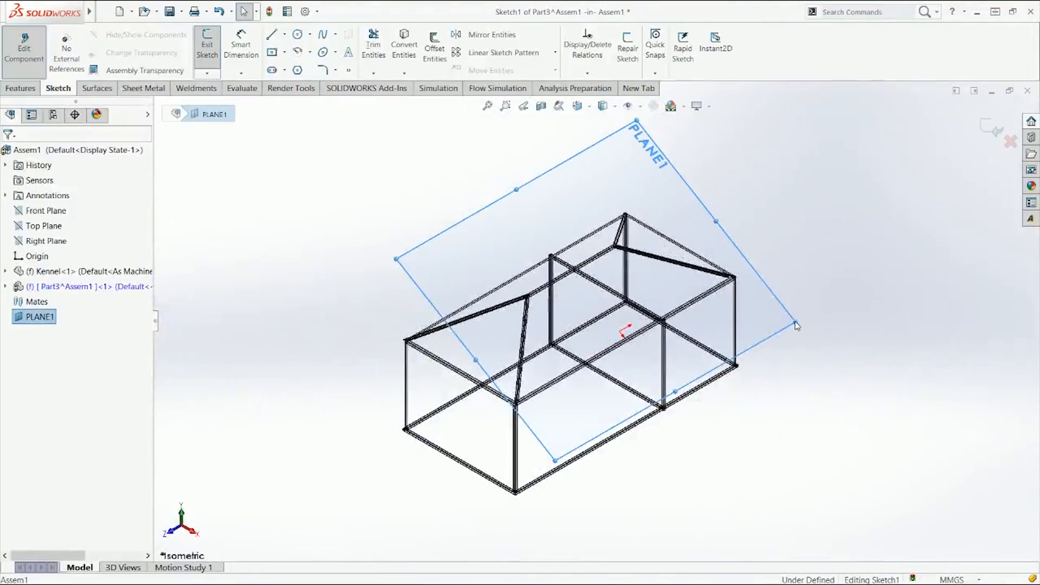
pyautogui.hotkey('ctrl', '8')
pyautogui.scroll(-10, 535, 284)
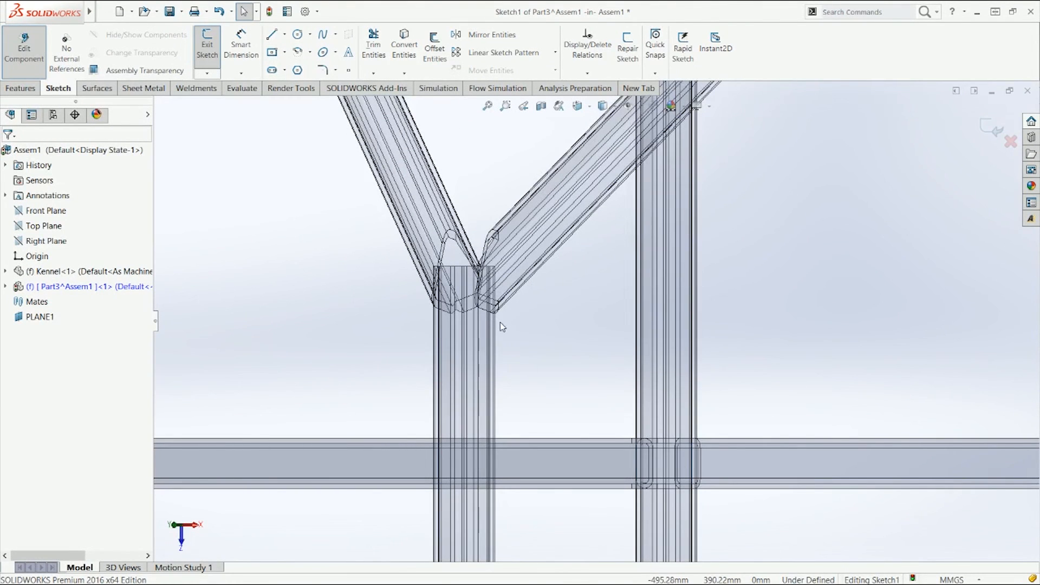
pyautogui.scroll(-3, 499, 323)
pyautogui.scroll(8, 501, 328)
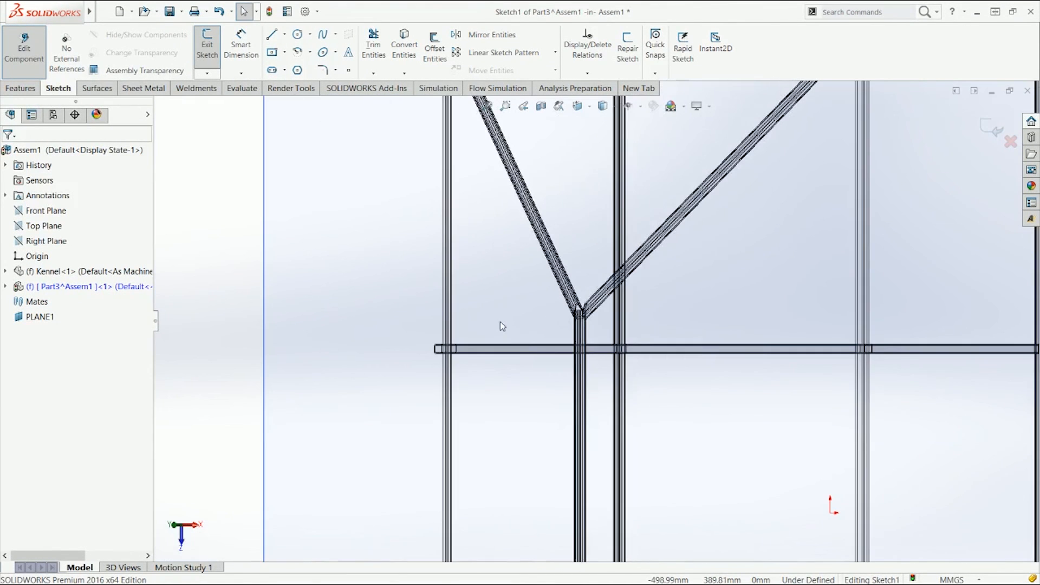
pyautogui.moveTo(586, 345); pyautogui.dragTo(754, 241, button='middle')
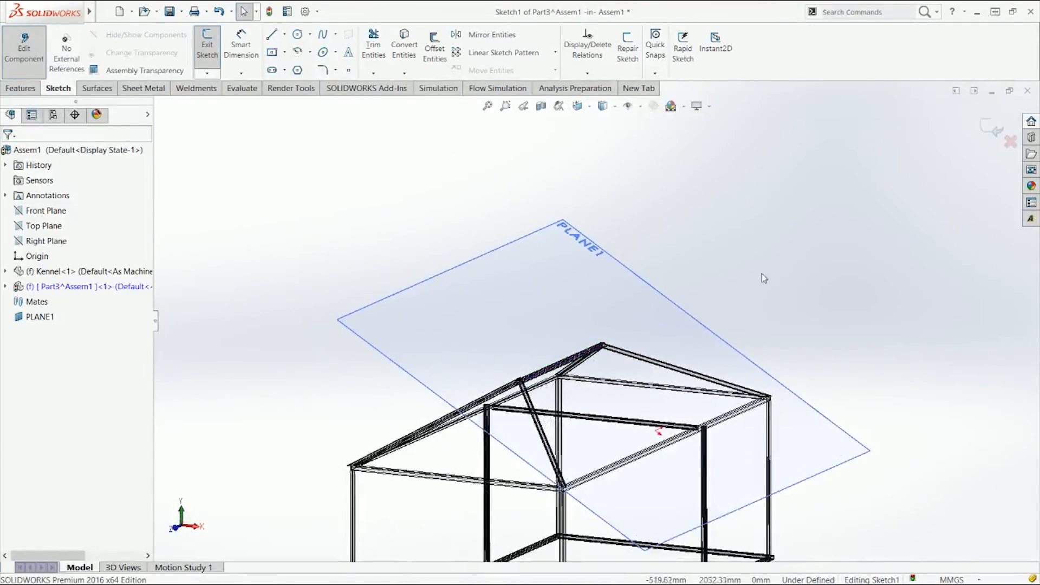
pyautogui.scroll(-10, 501, 386)
pyautogui.moveTo(521, 353); pyautogui.dragTo(509, 327, button='middle')
pyautogui.scroll(10, 691, 326)
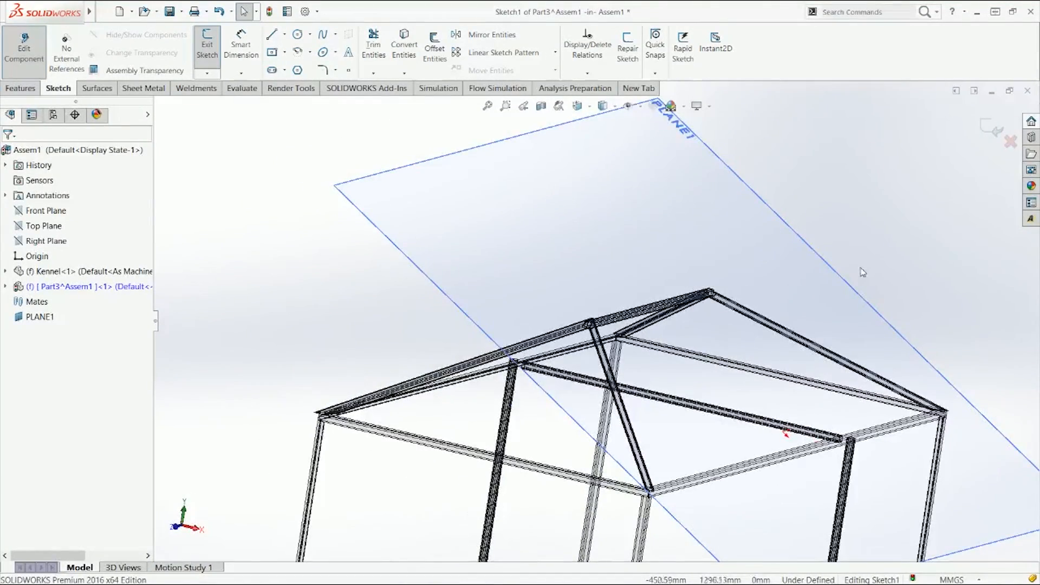
pyautogui.hotkey('ctrl', '1')
pyautogui.moveTo(679, 259); pyautogui.dragTo(738, 297, button='middle')
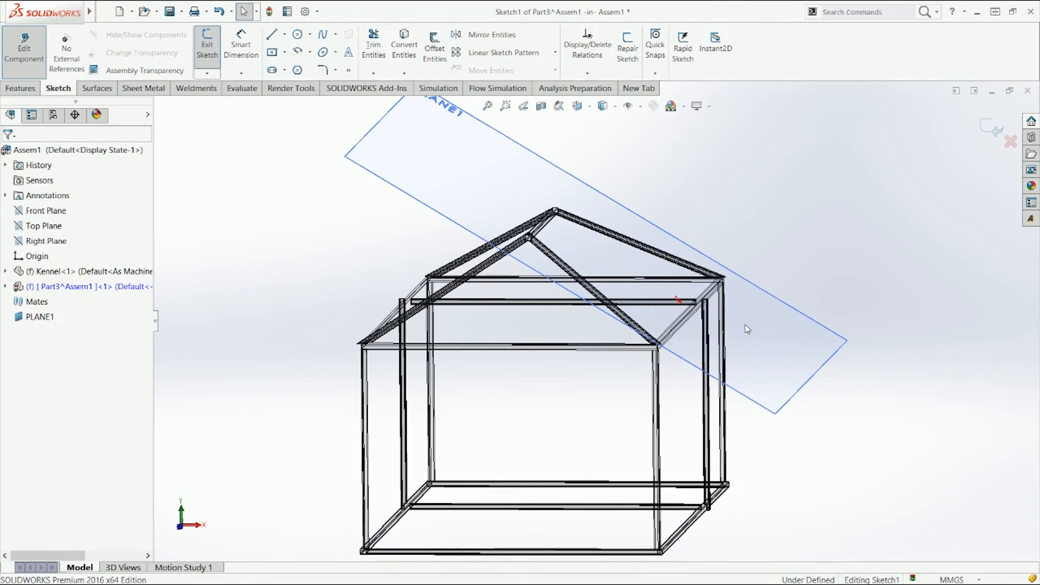
# Convert the edges bounding the roof panel into sketch lines: both hip rafters' inner edges, the eave angle iron edge and the ridge edge.
pyautogui.hotkey('ctrl', '8')
pyautogui.press('l')
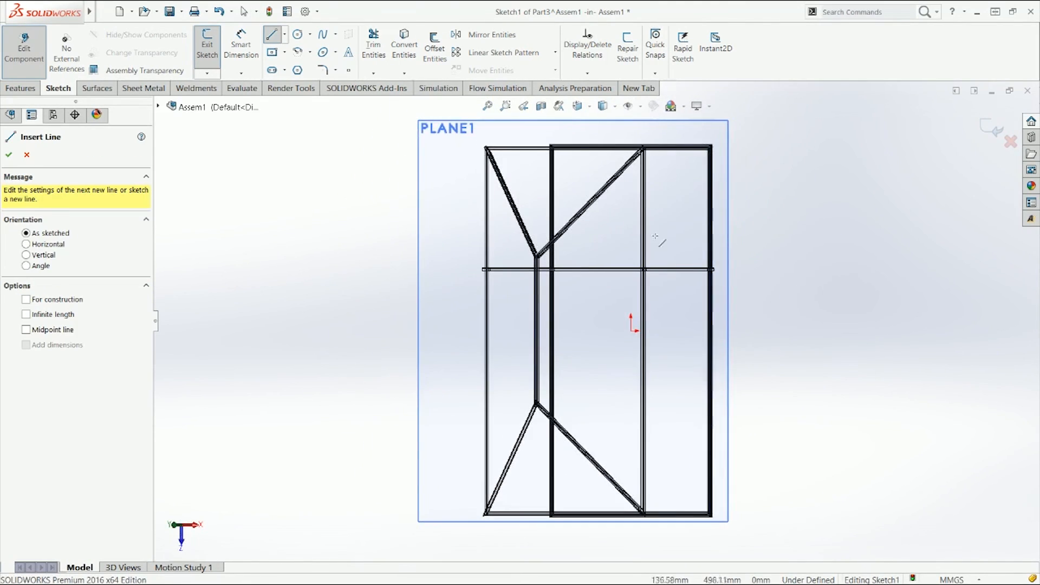
pyautogui.scroll(-8, 626, 188)
pyautogui.scroll(-6, 623, 187)
pyautogui.press('Escape')
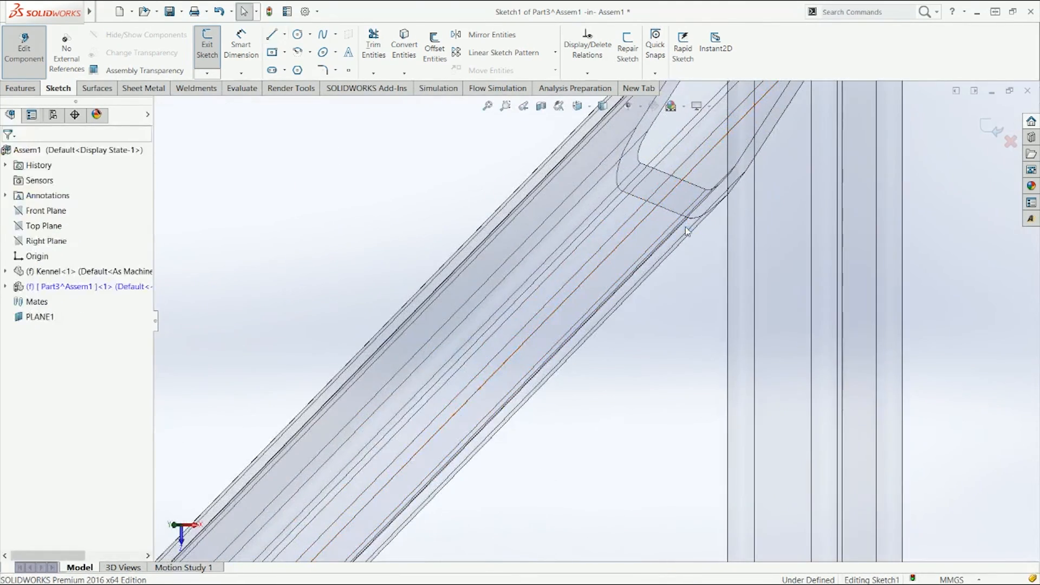
pyautogui.click(688, 237)
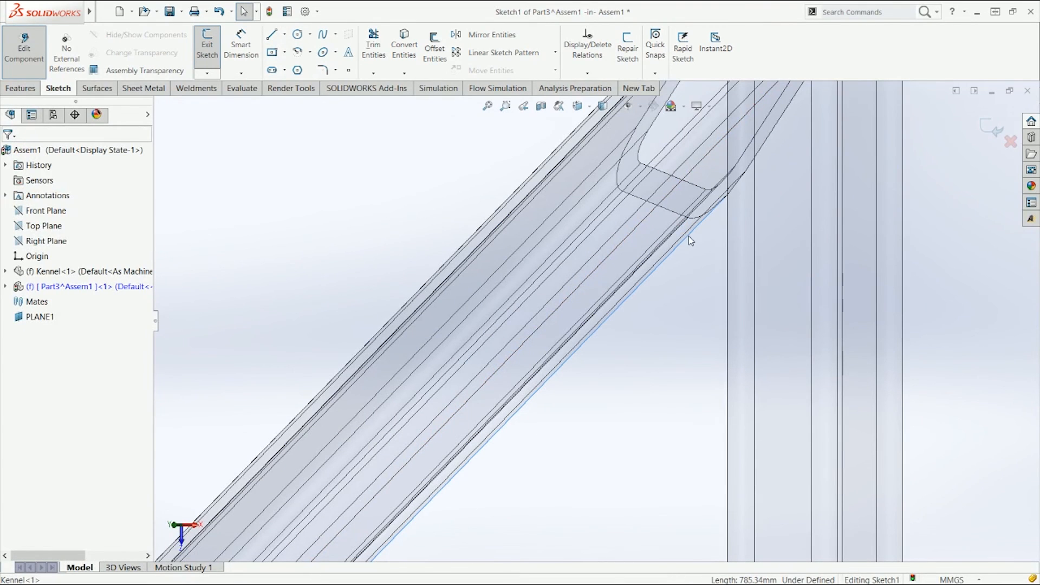
pyautogui.keyDown('ctrl'); pyautogui.click(727, 238); pyautogui.keyUp('ctrl')
pyautogui.scroll(10, 727, 236)
pyautogui.scroll(-15, 599, 418)
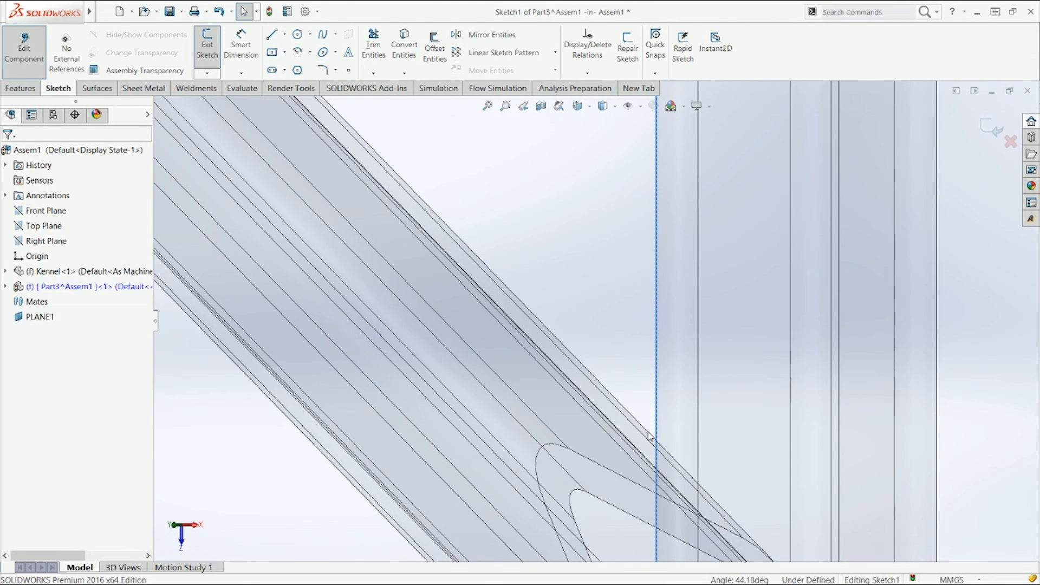
pyautogui.keyDown('ctrl'); pyautogui.click(648, 436); pyautogui.keyUp('ctrl')
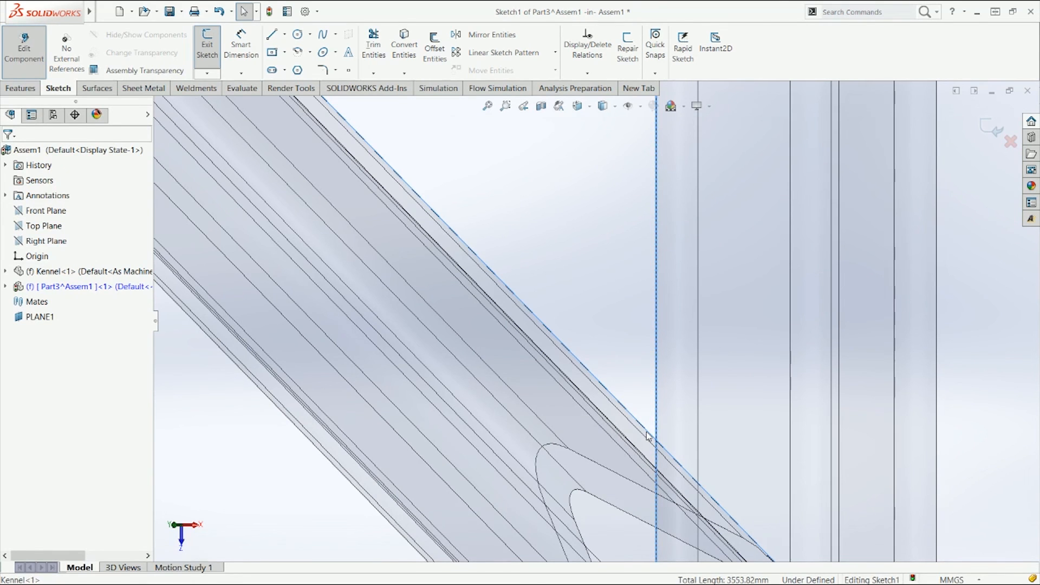
pyautogui.scroll(12, 648, 437)
pyautogui.scroll(-10, 491, 194)
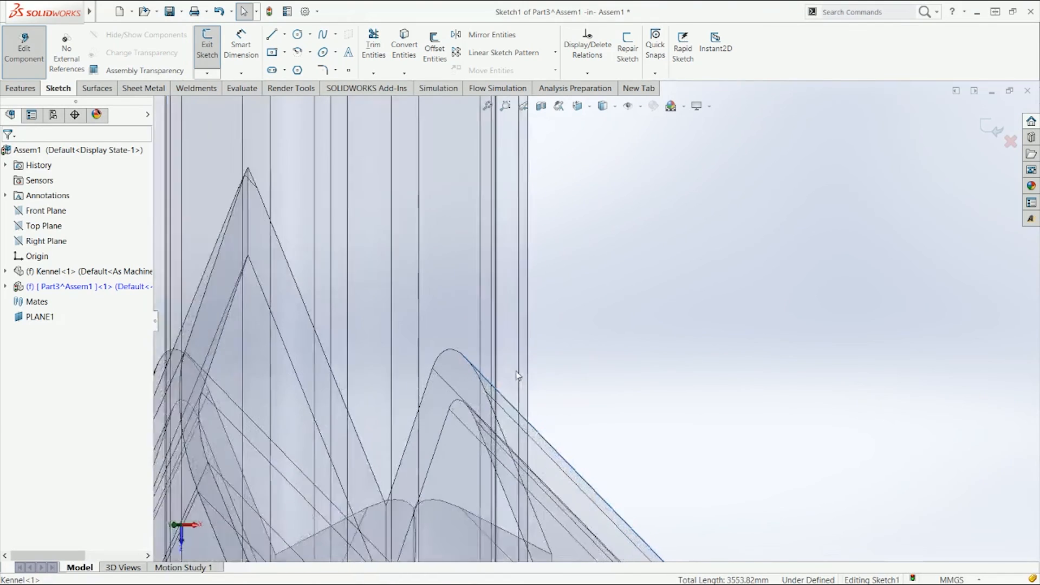
pyautogui.scroll(-2, 517, 376)
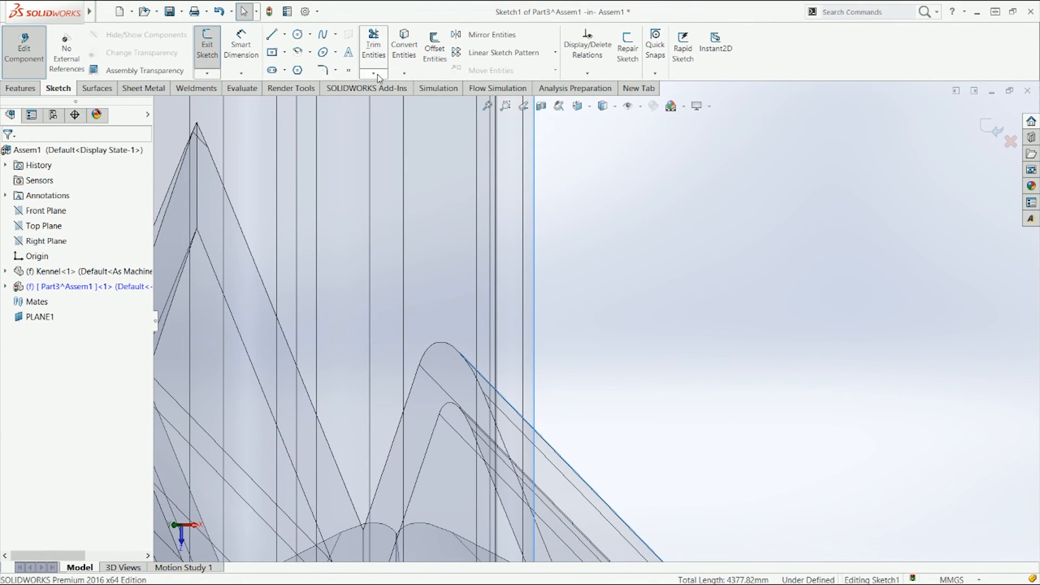
pyautogui.click(404, 46)
# Power trim the overhanging ends of the converted lines at the corners of the roof panel outline.
pyautogui.scroll(5, 462, 293)
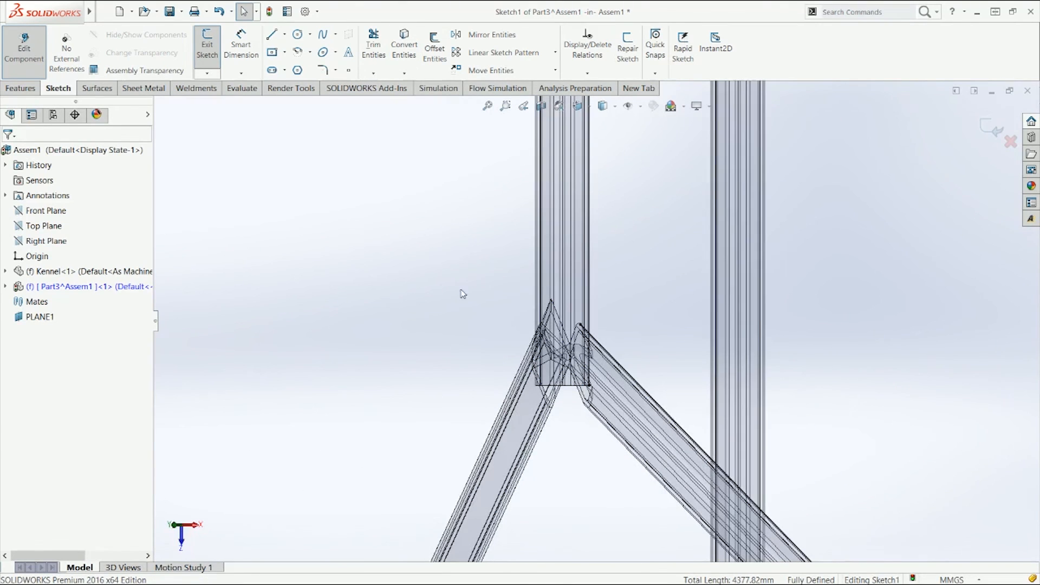
pyautogui.click(374, 46)
pyautogui.scroll(-6, 604, 151)
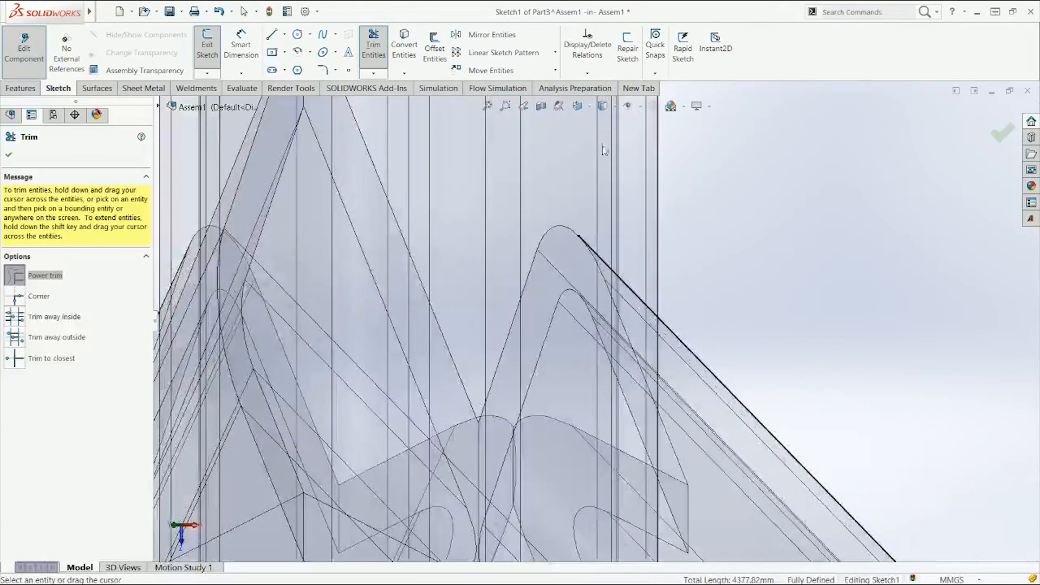
pyautogui.scroll(5, 666, 414)
pyautogui.scroll(4, 691, 432)
pyautogui.scroll(-3, 777, 492)
pyautogui.scroll(3, 735, 418)
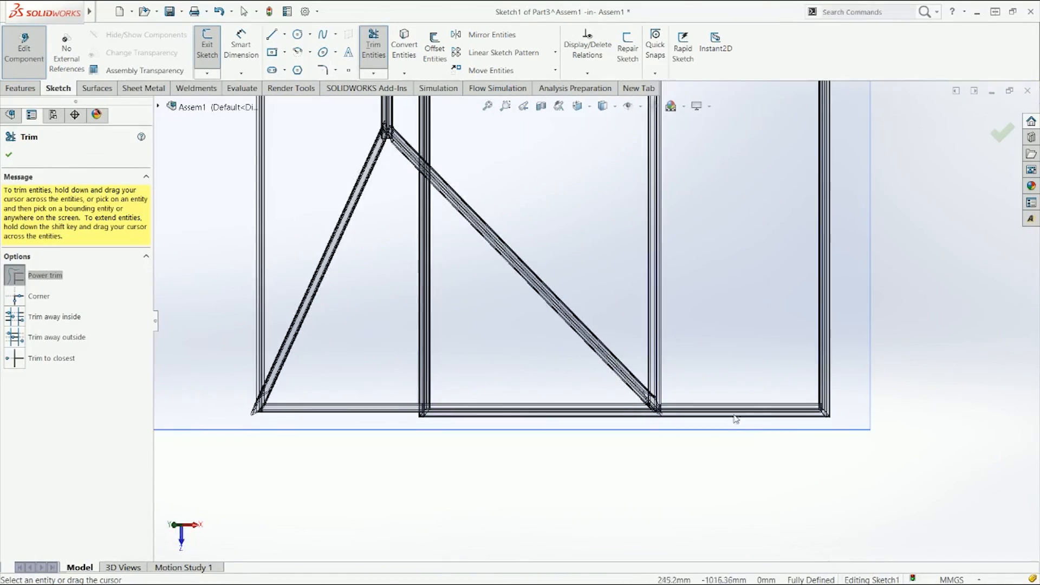
pyautogui.scroll(-5, 735, 418)
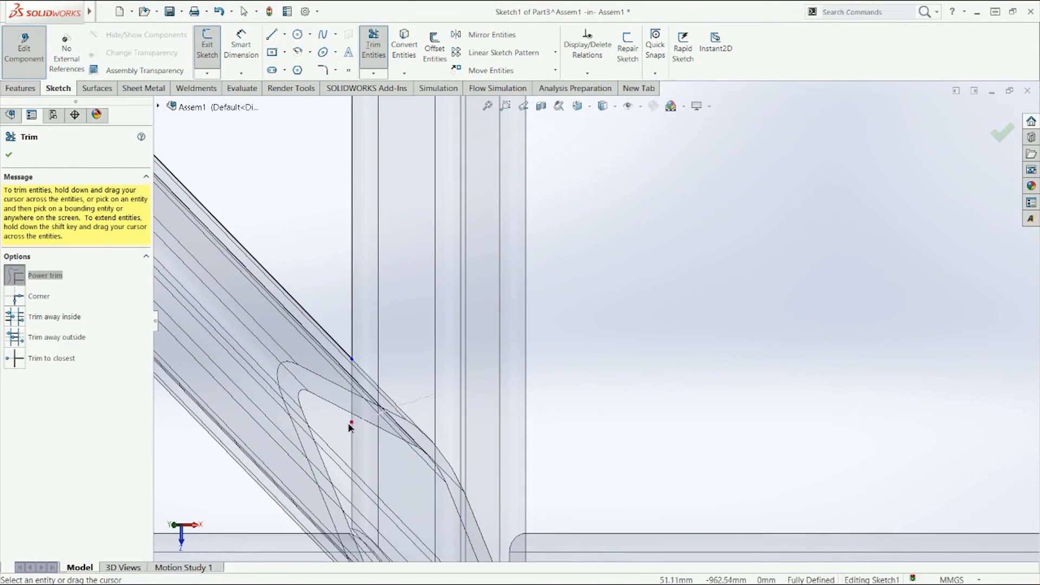
pyautogui.scroll(6, 349, 428)
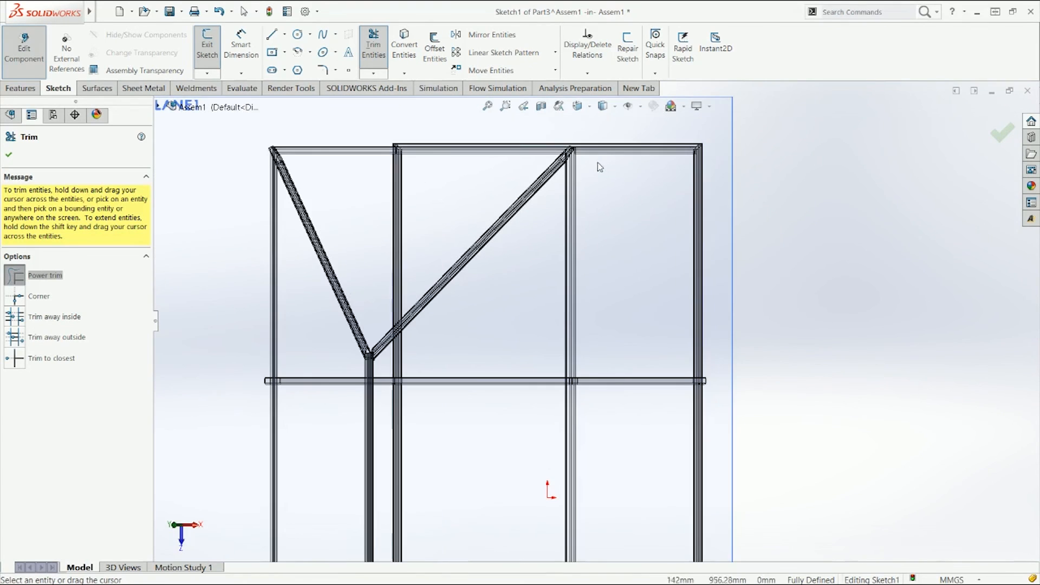
pyautogui.scroll(-5, 600, 167)
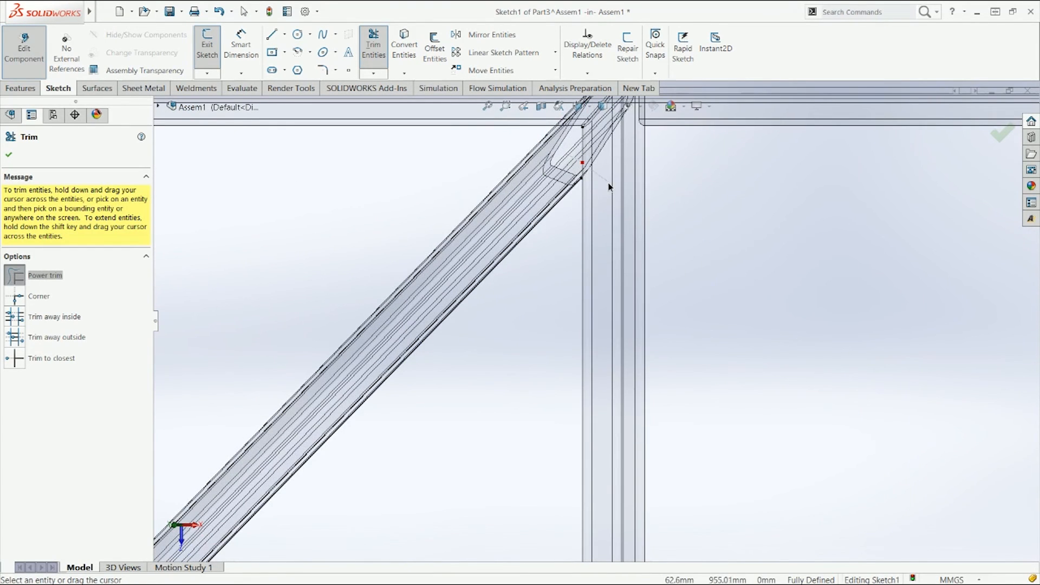
pyautogui.scroll(-3, 611, 186)
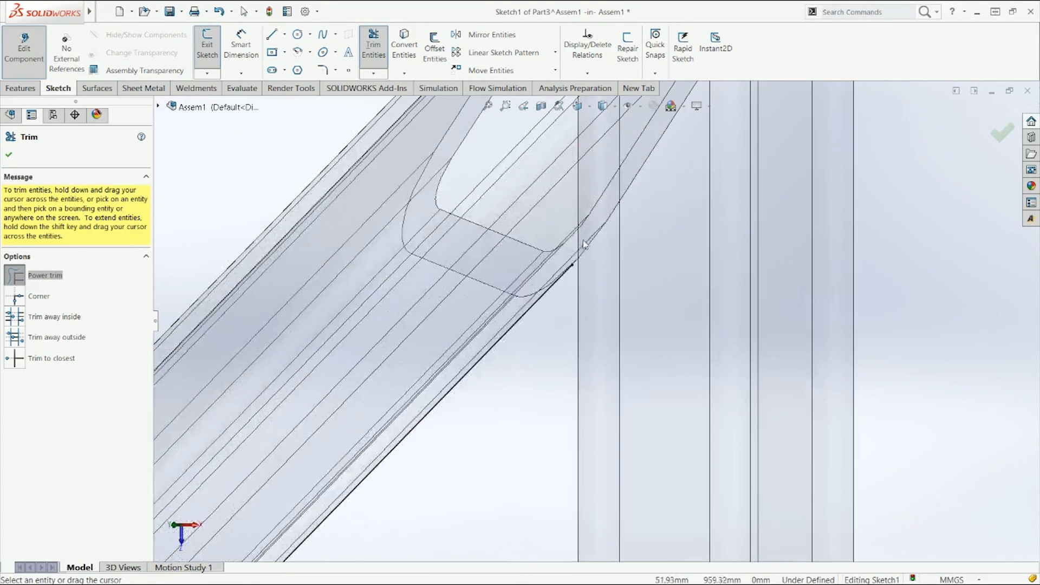
# Extend the converted hip rafter line to meet the angle iron edge line at the eave corner.
pyautogui.press('Escape')
pyautogui.click(579, 279)
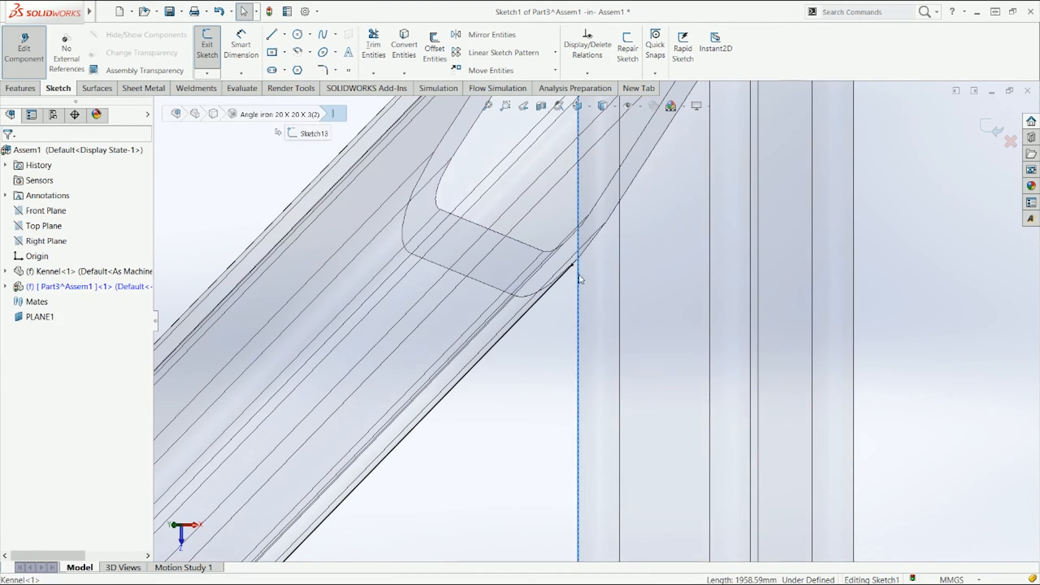
pyautogui.press('Escape')
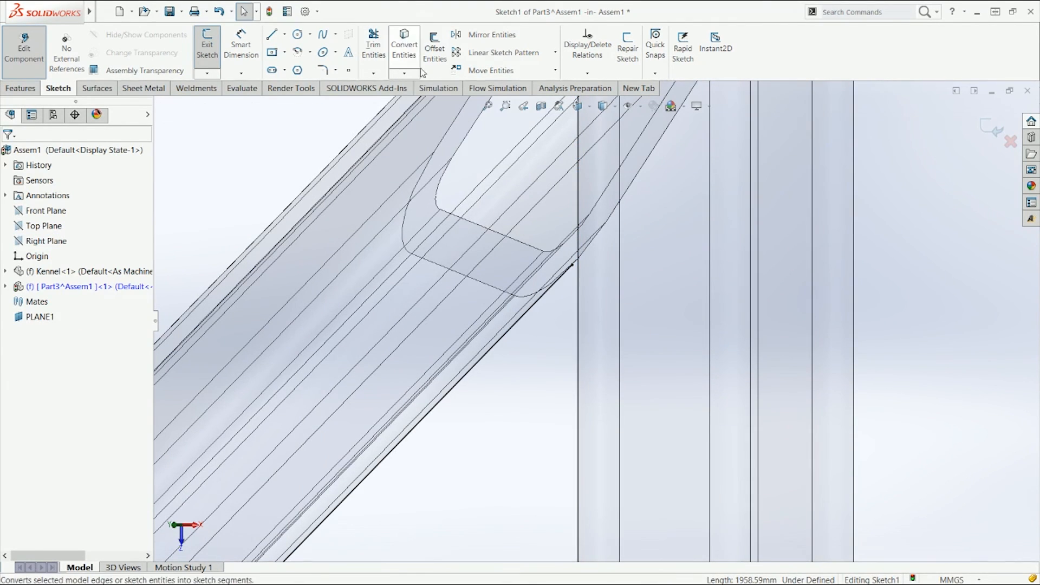
pyautogui.click(373, 44)
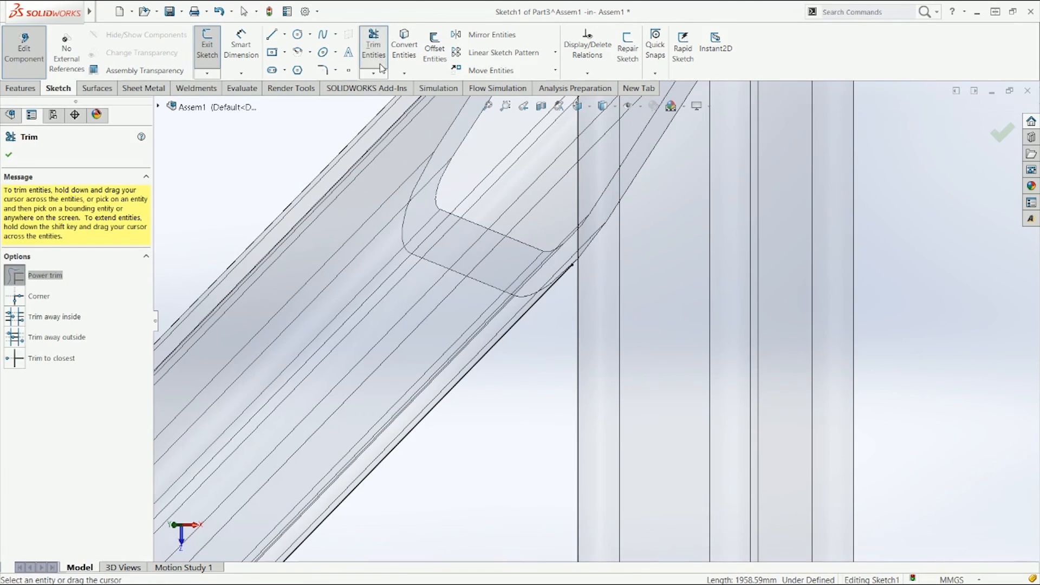
pyautogui.click(373, 72)
pyautogui.click(385, 100)
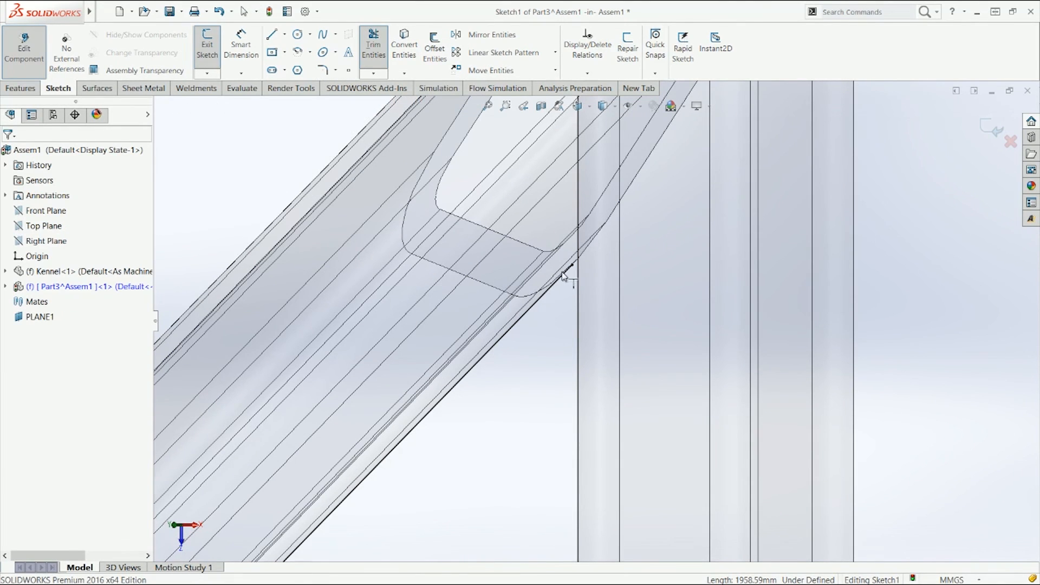
pyautogui.click(564, 277)
pyautogui.click(373, 44)
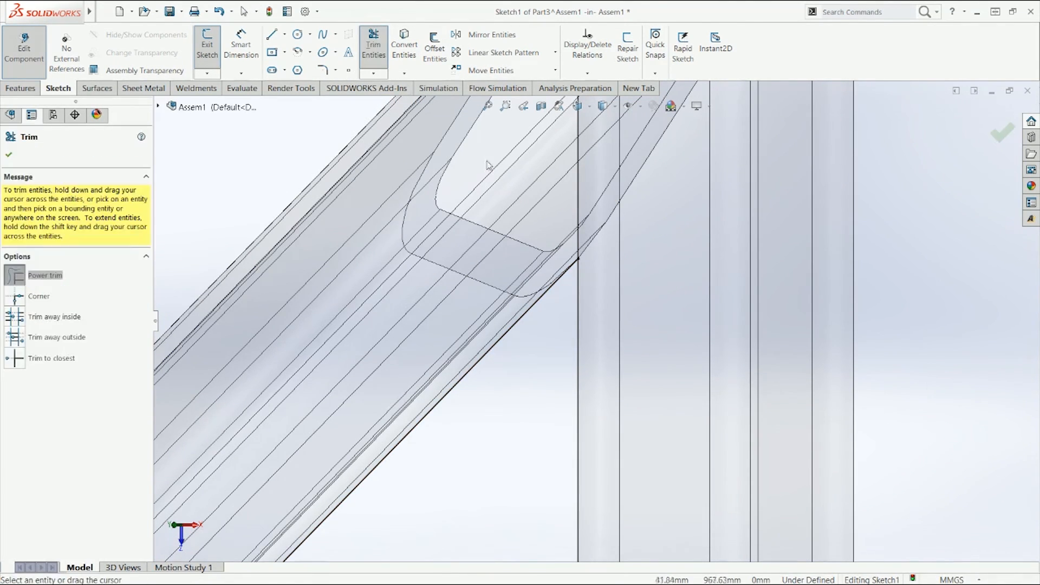
pyautogui.scroll(4, 612, 201)
pyautogui.press('Escape')
# Extend the hip rafter line to the ridge line and power trim the ridge line's overhang at that corner.
pyautogui.scroll(10, 608, 204)
pyautogui.scroll(-5, 475, 525)
pyautogui.scroll(-3, 331, 419)
pyautogui.scroll(-2, 375, 428)
pyautogui.click(374, 44)
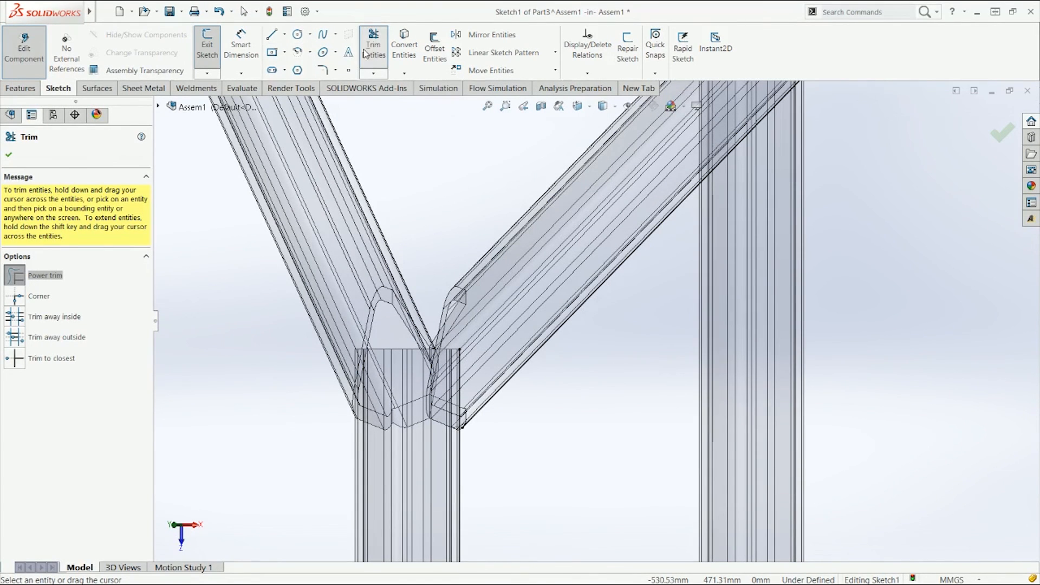
pyautogui.click(373, 72)
pyautogui.click(400, 100)
pyautogui.scroll(-5, 483, 383)
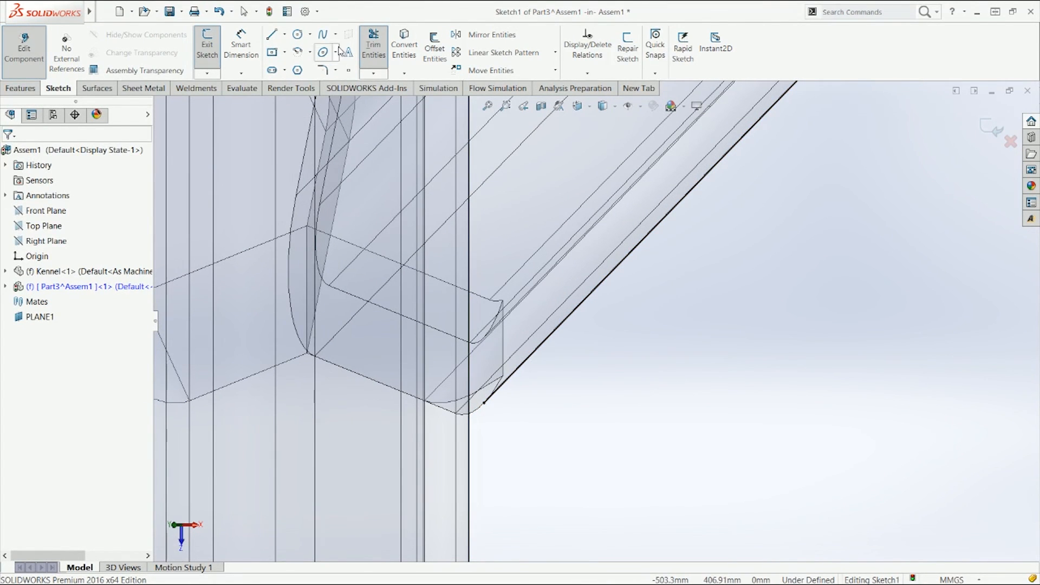
pyautogui.click(374, 46)
pyautogui.moveTo(409, 272); pyautogui.dragTo(490, 250)
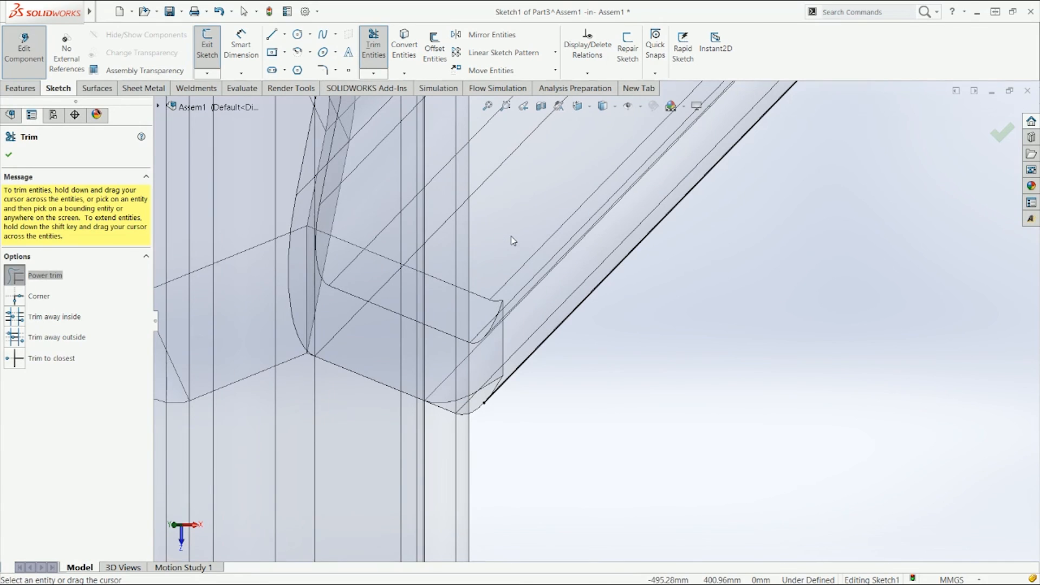
pyautogui.press('Escape')
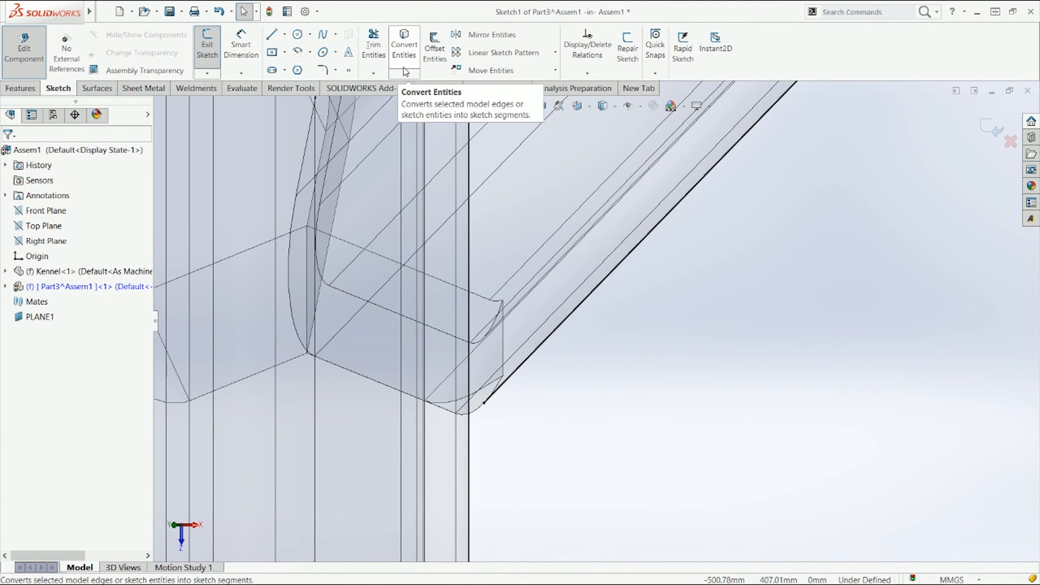
pyautogui.click(378, 74)
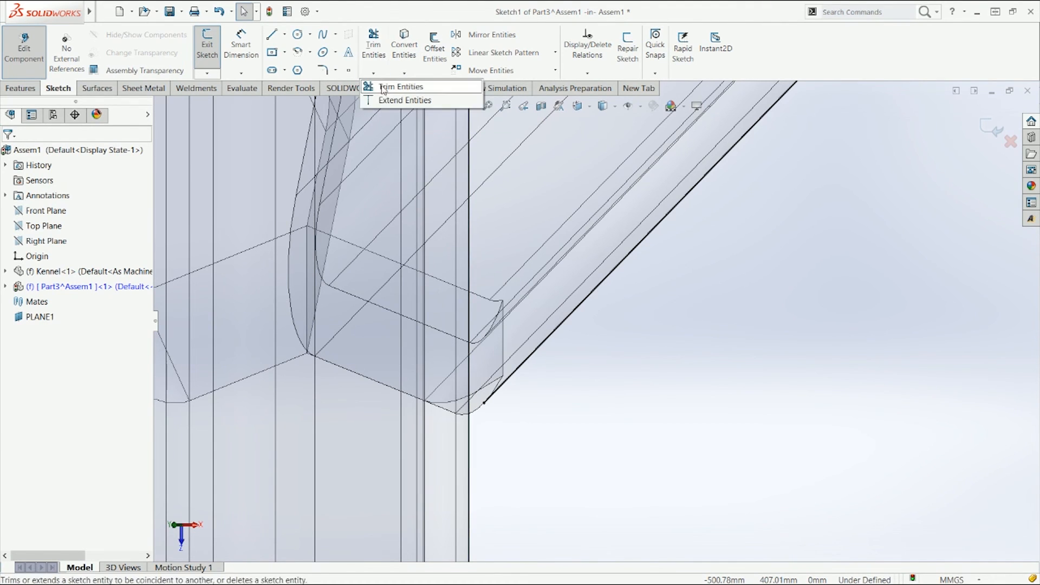
pyautogui.click(385, 87)
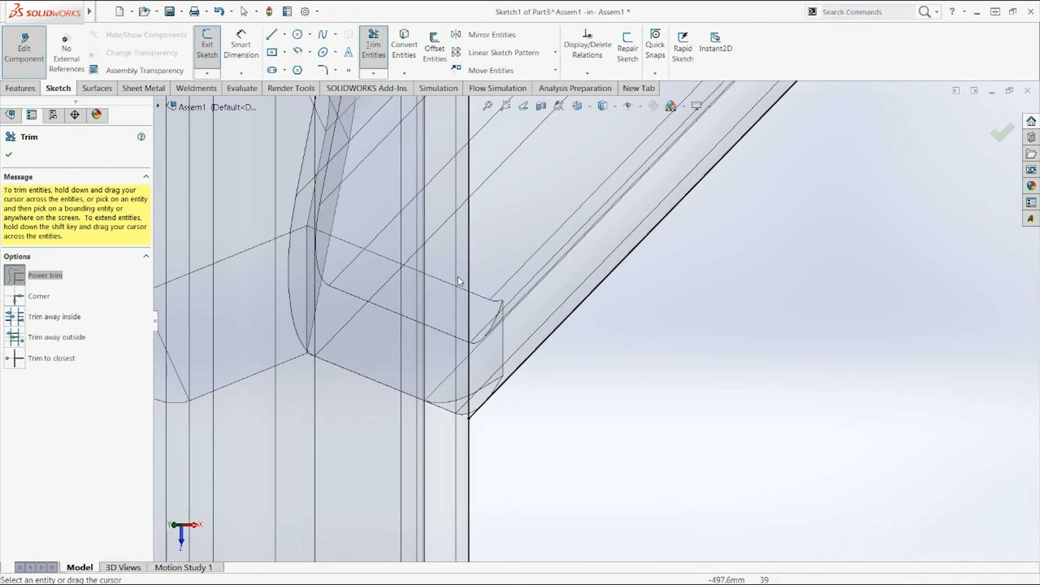
pyautogui.moveTo(441, 322); pyautogui.dragTo(529, 274)
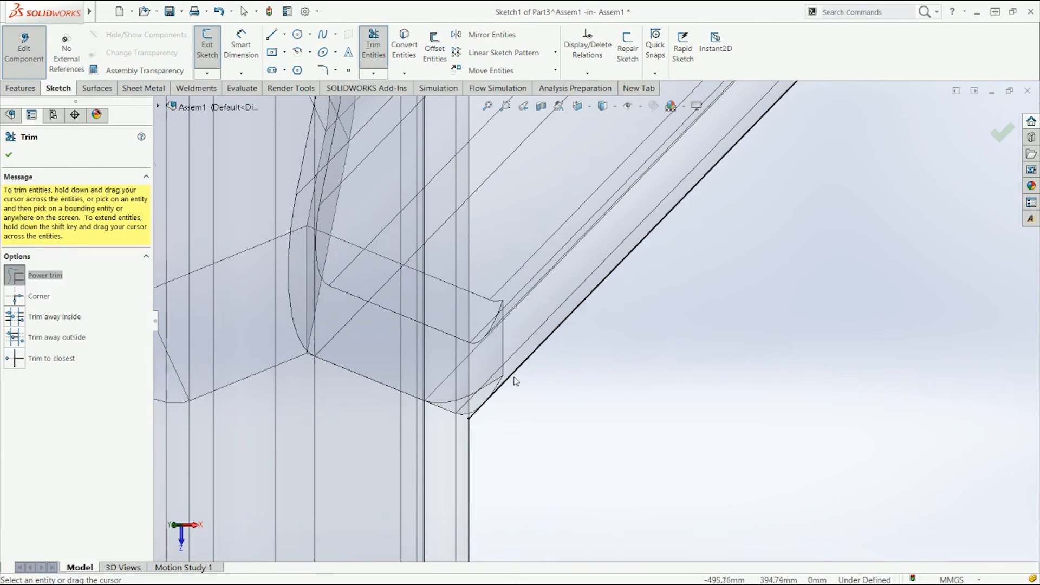
# Start a boss extrusion using the closed roof panel region as its contour.
pyautogui.scroll(8, 541, 347)
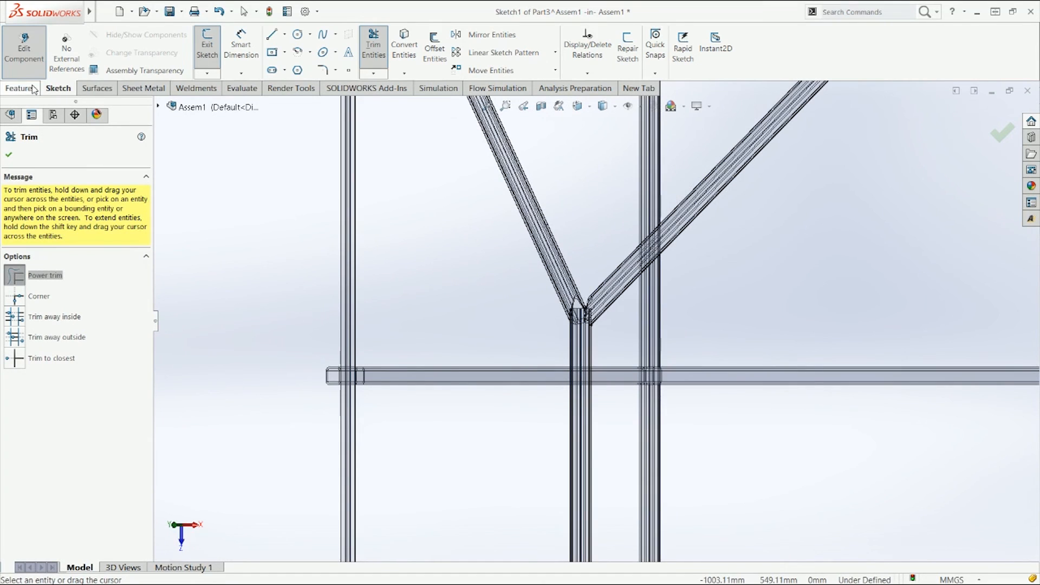
pyautogui.click(21, 91)
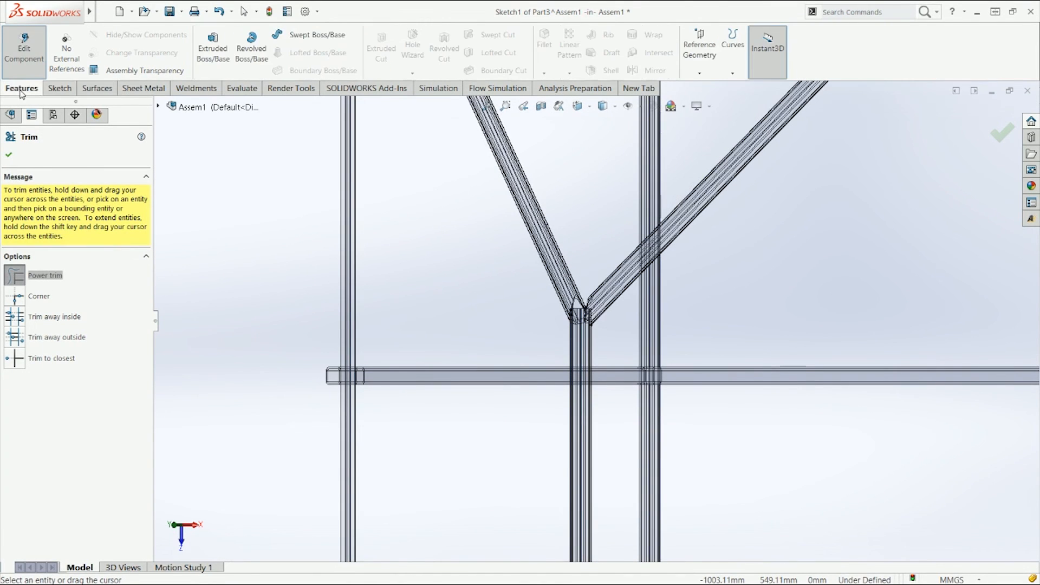
pyautogui.click(213, 49)
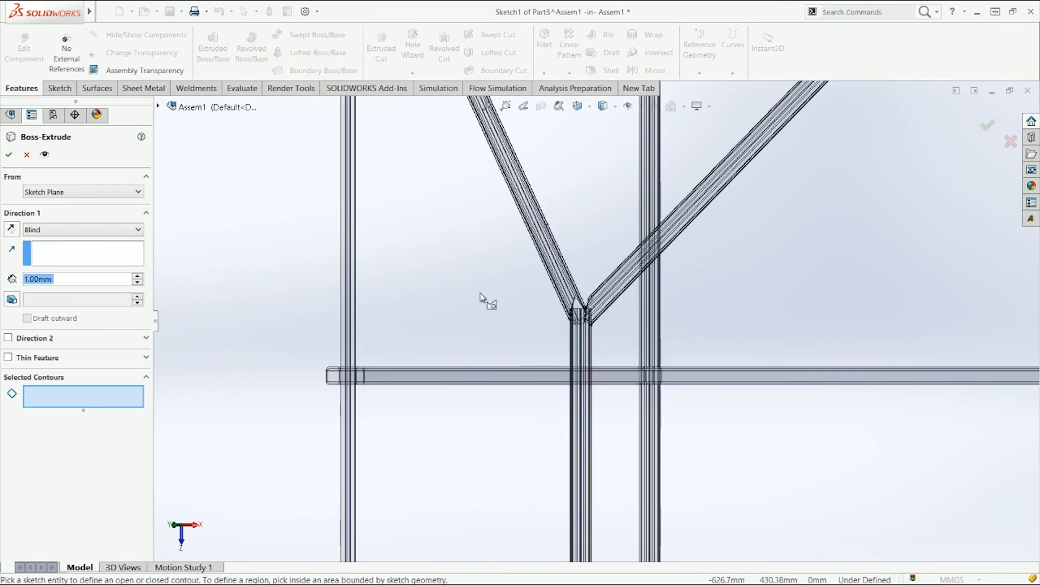
pyautogui.click(661, 304)
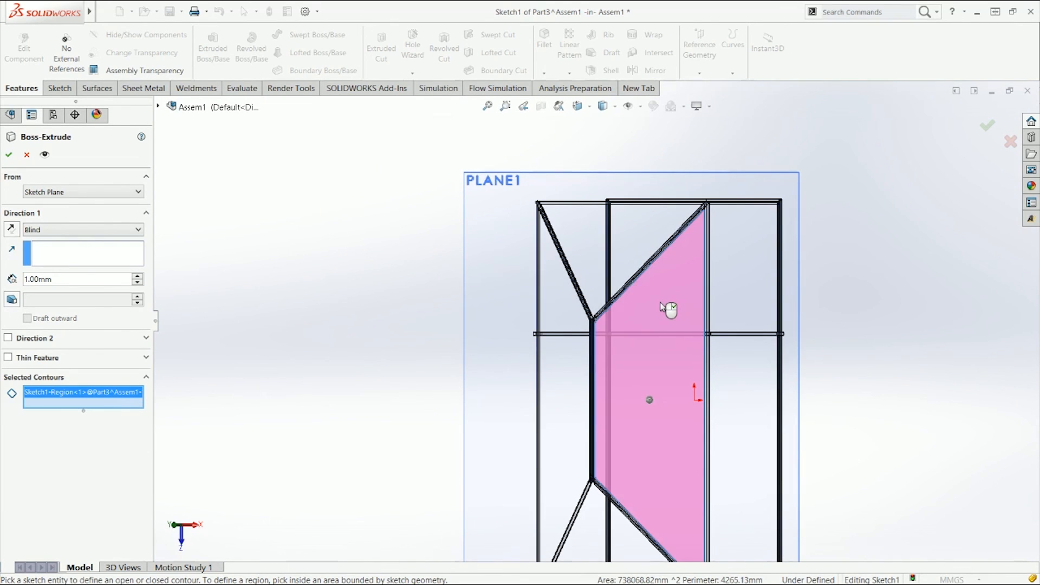
pyautogui.hotkey('ctrl', '1')
pyautogui.scroll(-5, 630, 271)
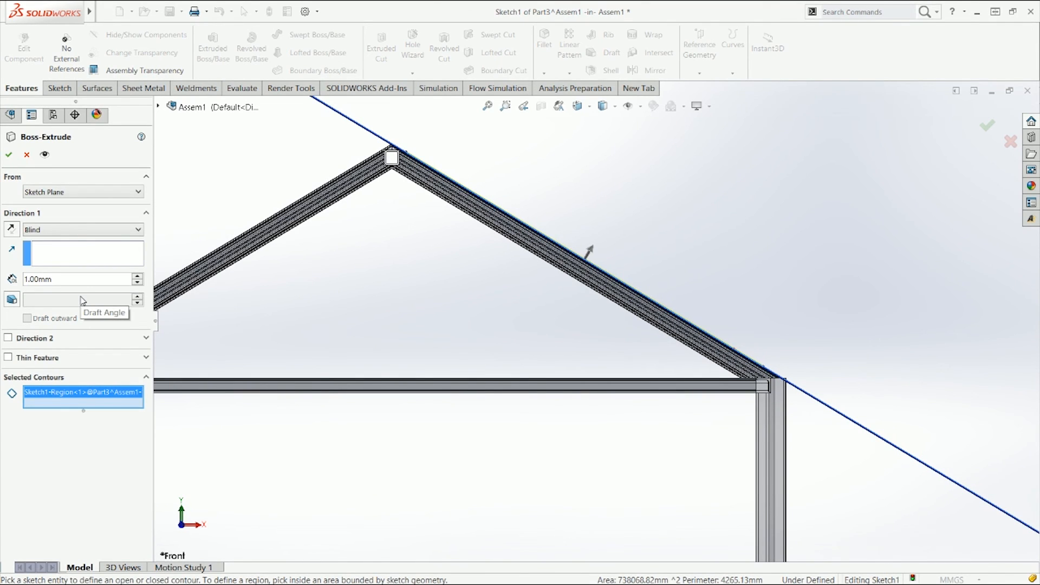
# Set the panel's blind extrusion depth to 2000 mm.
pyautogui.moveTo(63, 280); pyautogui.dragTo(14, 285)
pyautogui.write('2000')
pyautogui.press('Return')
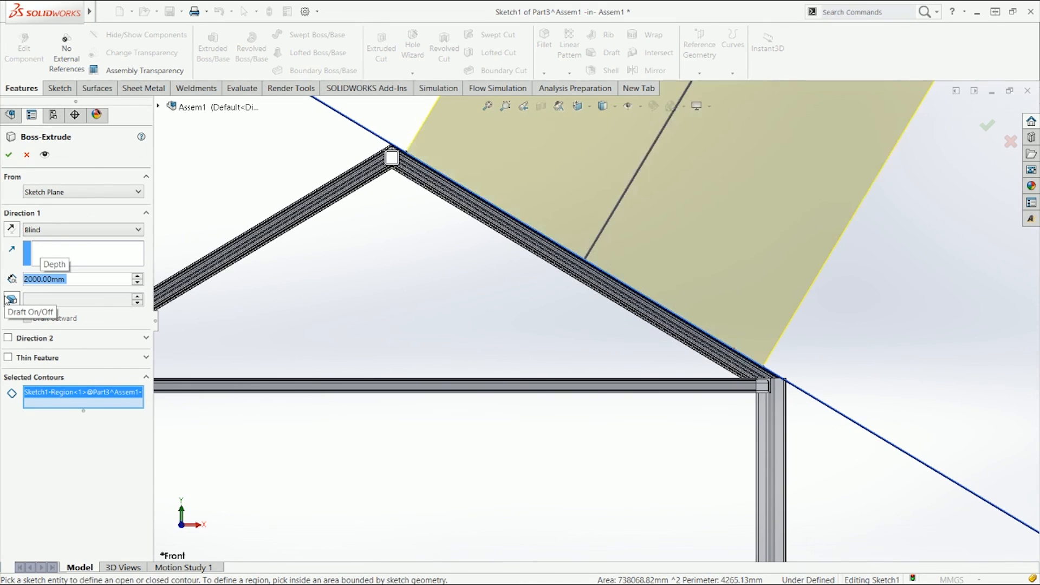
# Set the extrusion depth to 2 mm and create the roof panel.
pyautogui.click(11, 299)
pyautogui.write('2')
pyautogui.press('Return')
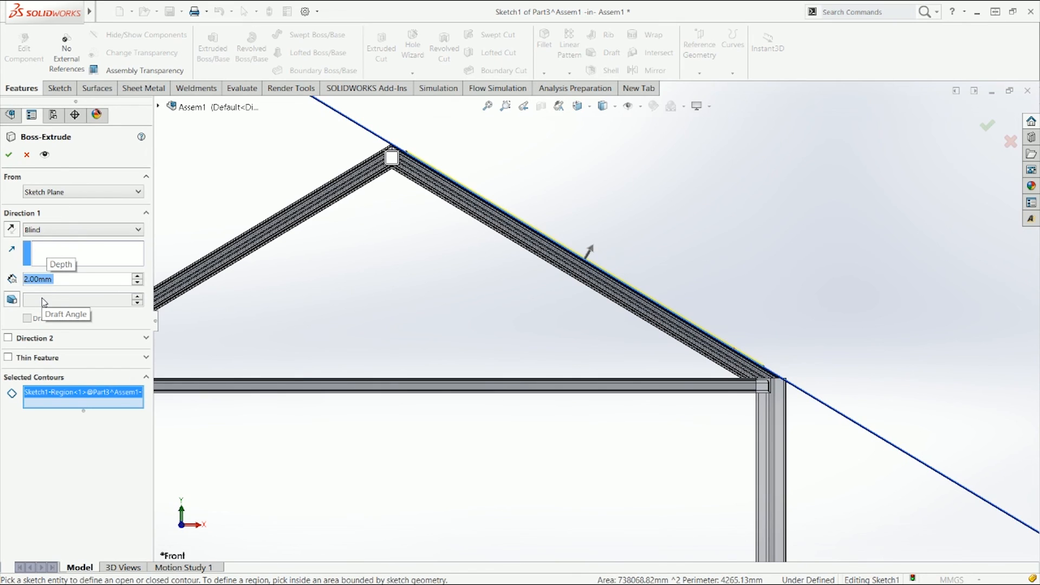
pyautogui.click(7, 155)
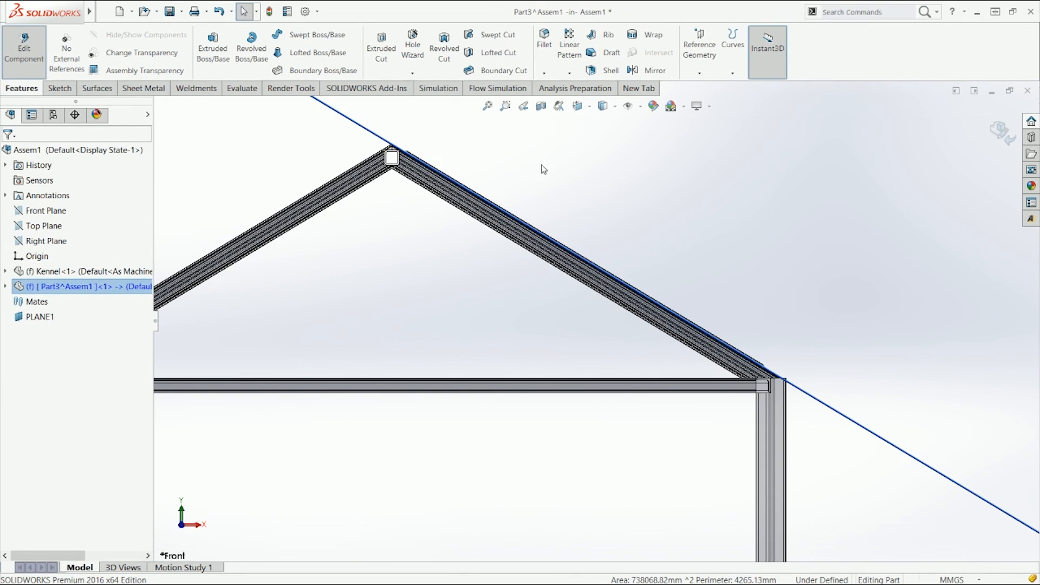
# Finish editing the panel part in context and turn off the display of planes in the assembly.
pyautogui.click(997, 140)
pyautogui.hotkey('ctrl', '7')
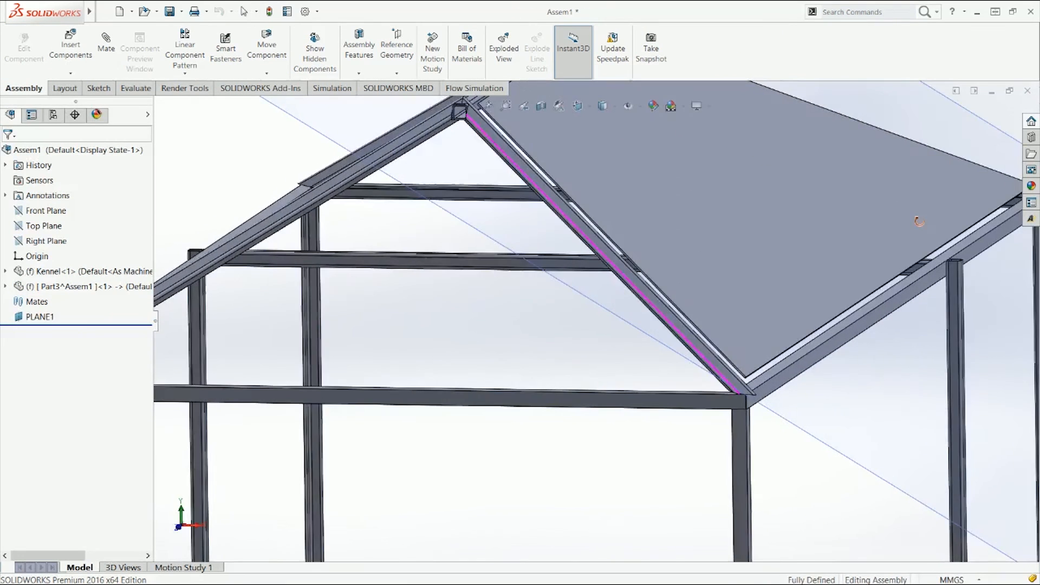
pyautogui.click(632, 106)
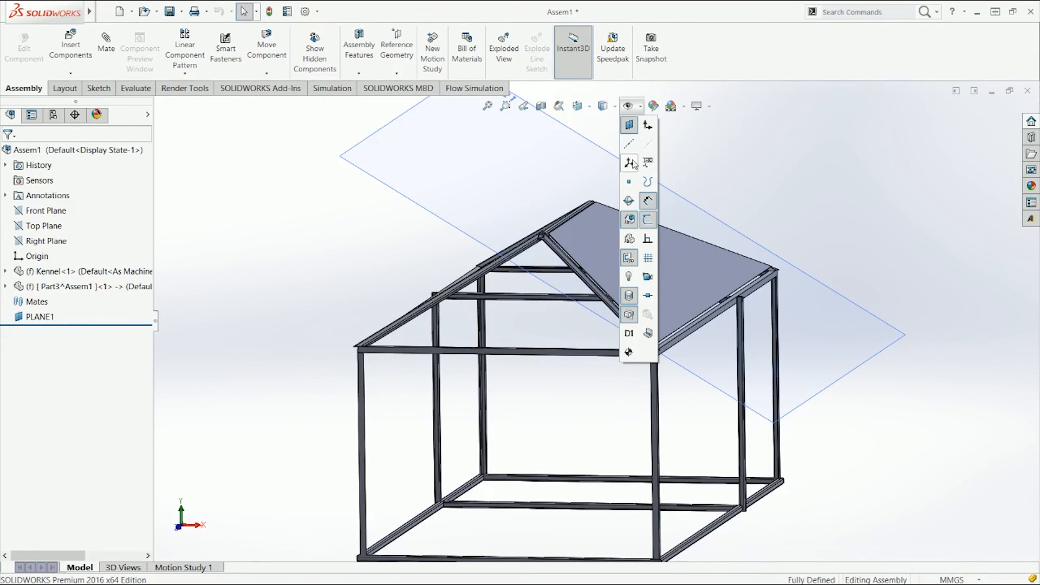
pyautogui.click(644, 202)
pyautogui.click(646, 145)
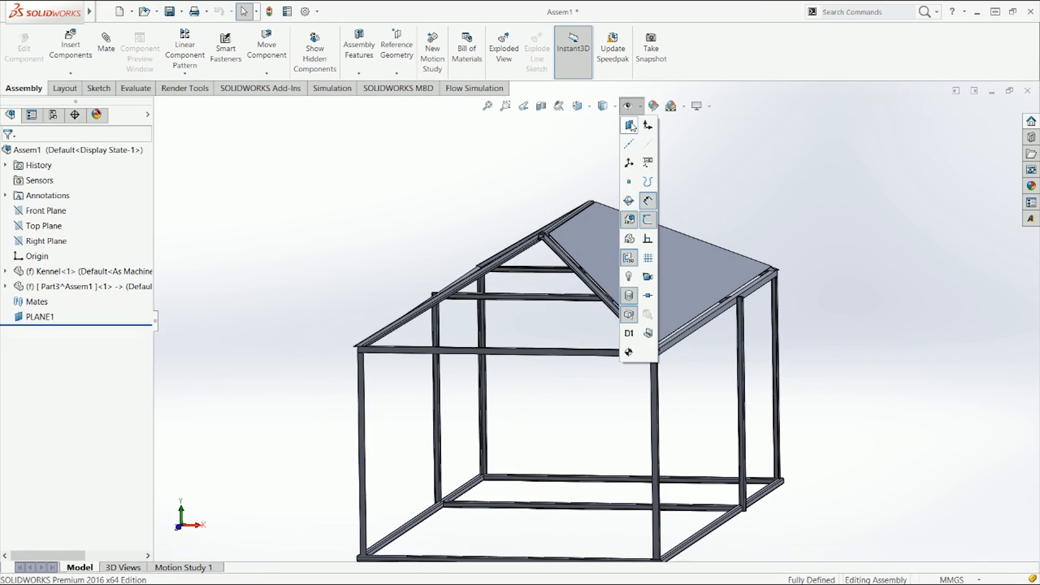
# Open the roof panel part in its own window and edit the sketch of its extrusion.
pyautogui.moveTo(773, 220); pyautogui.dragTo(825, 306, button='middle')
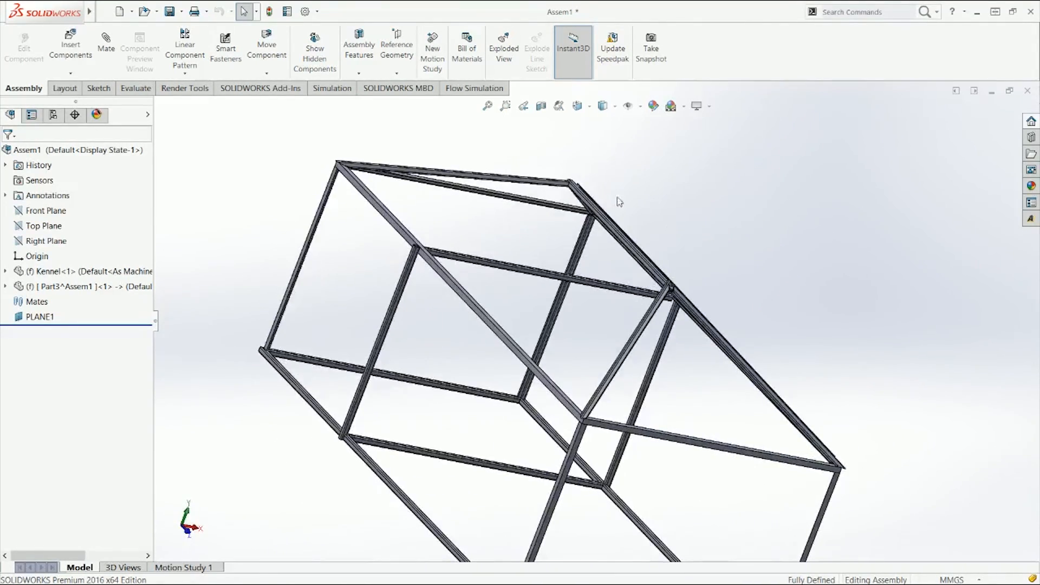
pyautogui.scroll(-5, 617, 201)
pyautogui.moveTo(575, 279); pyautogui.dragTo(617, 315, button='middle')
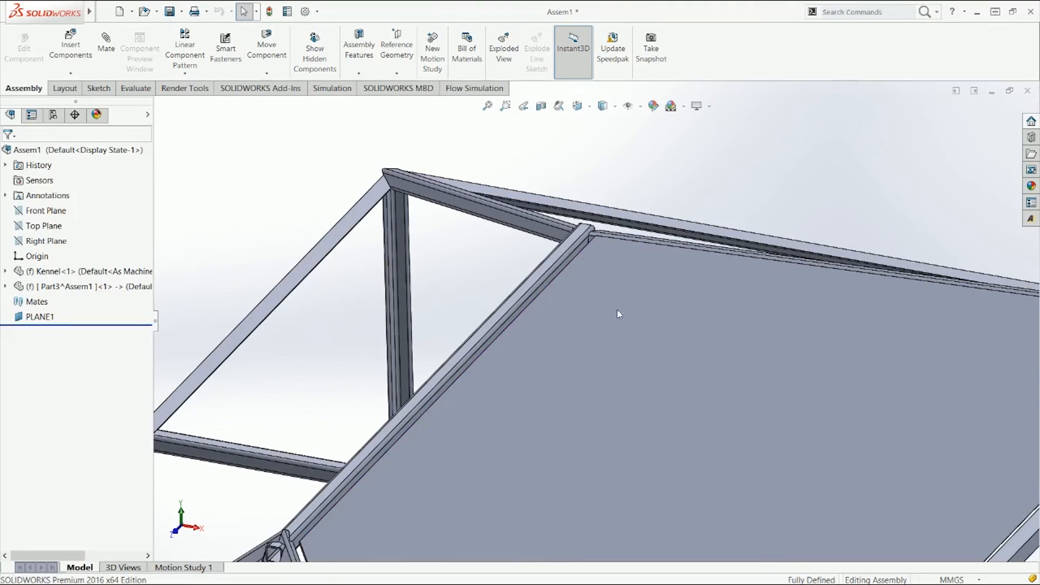
pyautogui.click(620, 315)
pyautogui.click(653, 254)
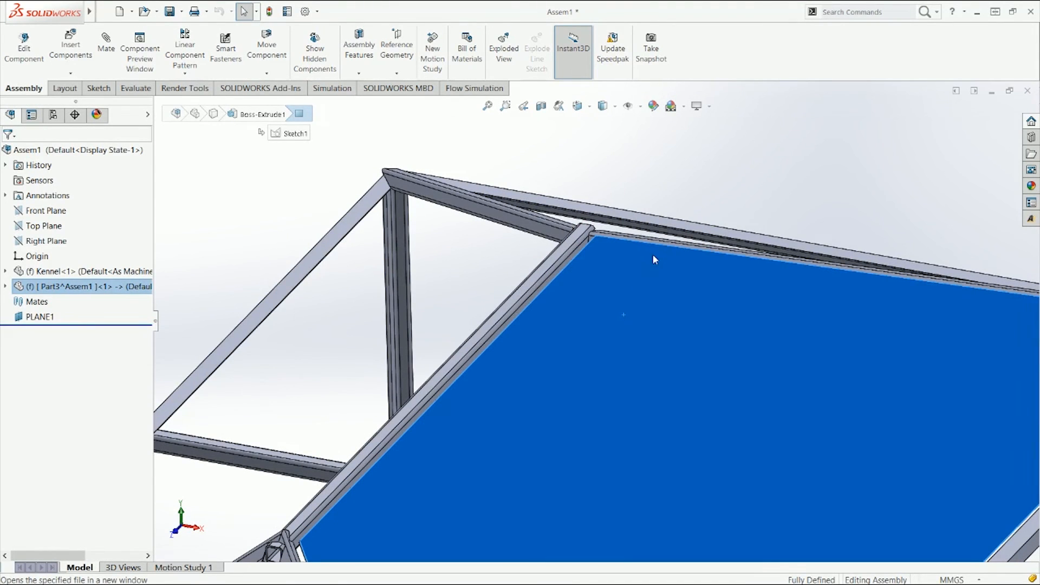
pyautogui.click(4, 286)
pyautogui.click(57, 301)
pyautogui.click(65, 277)
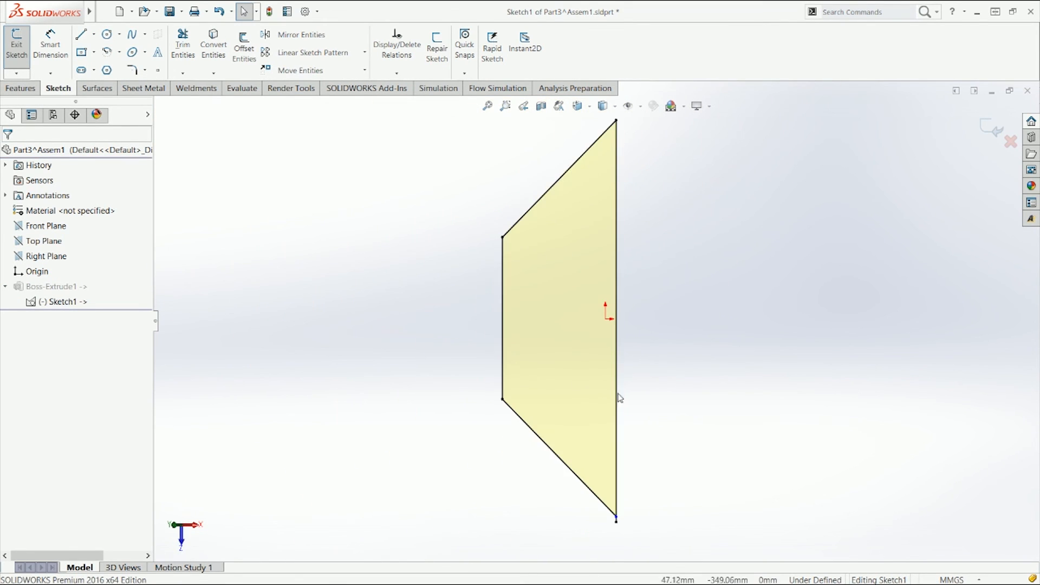
# Power trim the leftover eave line segment that sticks out past the panel outline's lower corner.
pyautogui.scroll(-6, 612, 525)
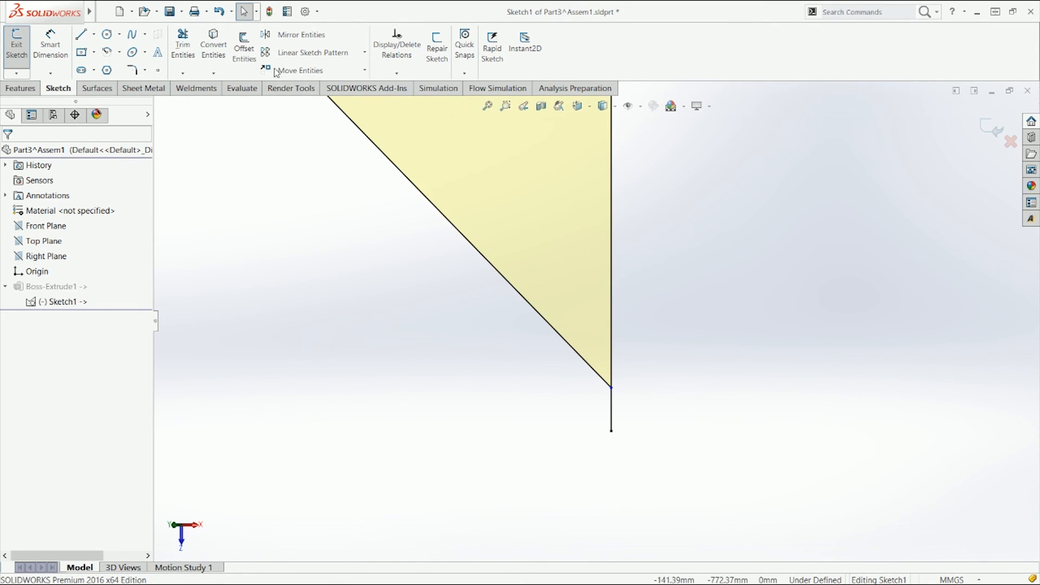
pyautogui.scroll(-4, 643, 395)
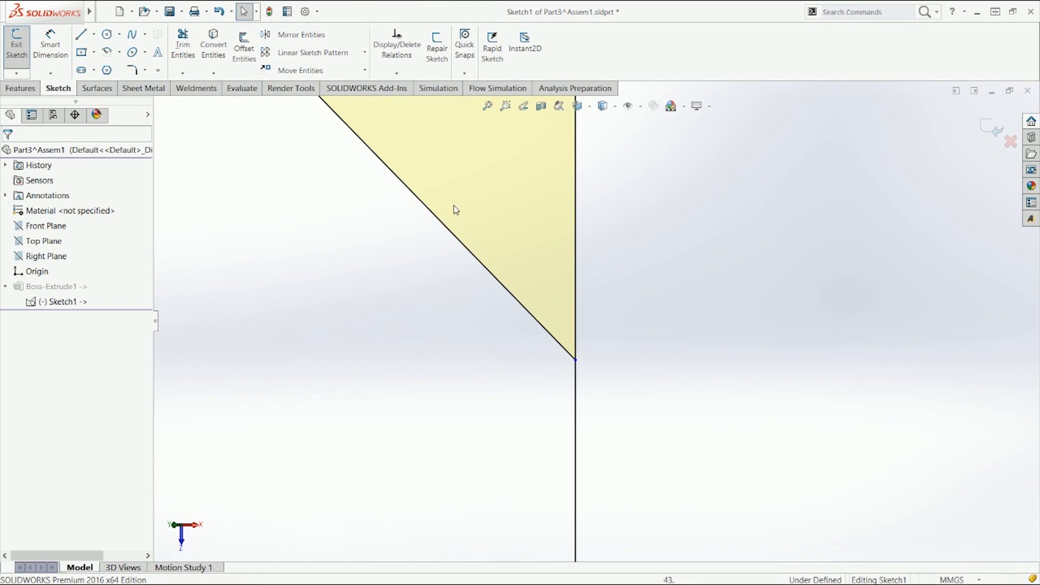
pyautogui.moveTo(284, 226)
pyautogui.mouseDown(button='right')
pyautogui.moveTo(294, 223)
pyautogui.moveTo(252, 253)
pyautogui.mouseUp(button='right')
pyautogui.moveTo(533, 425); pyautogui.dragTo(671, 432)
pyautogui.press('Escape')
pyautogui.press('f')
pyautogui.hotkey('ctrl', 'Tab')
pyautogui.click(623, 306)
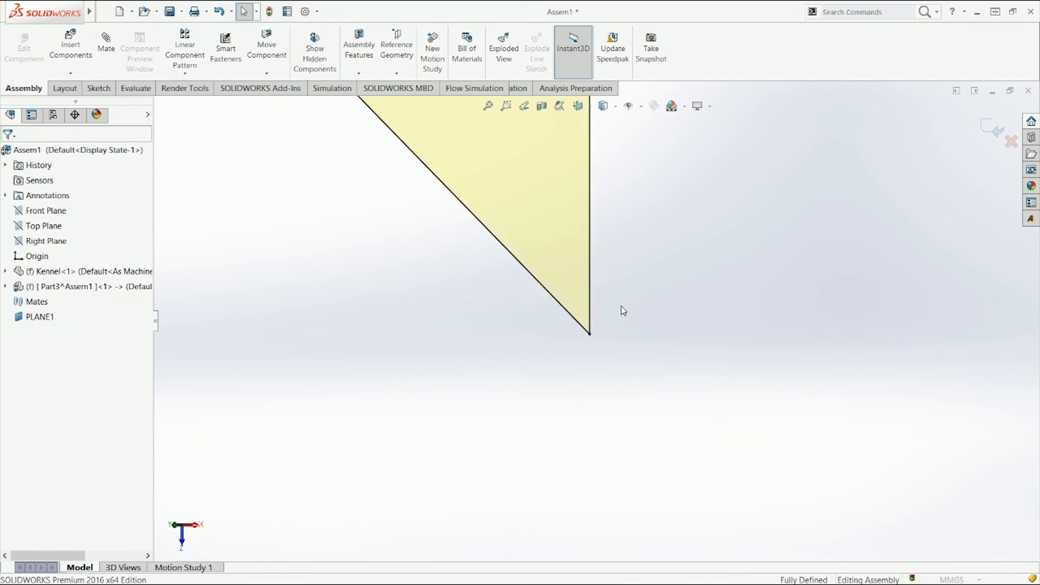
pyautogui.hotkey('ctrl', 'Tab')
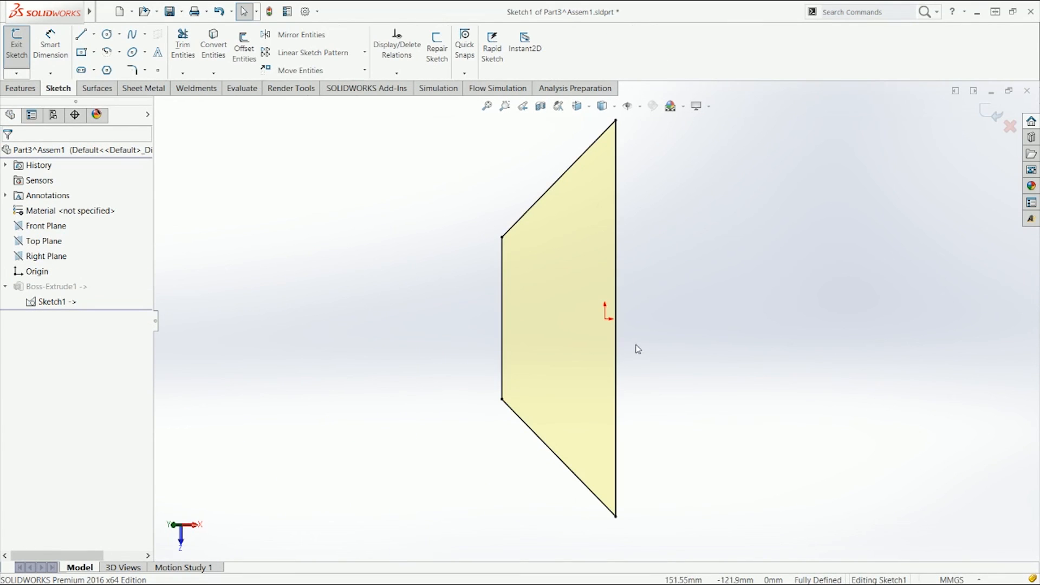
# Offset the whole chain of the roof panel outline outward by 10 mm with a dimension added.
pyautogui.rightClick(617, 359)
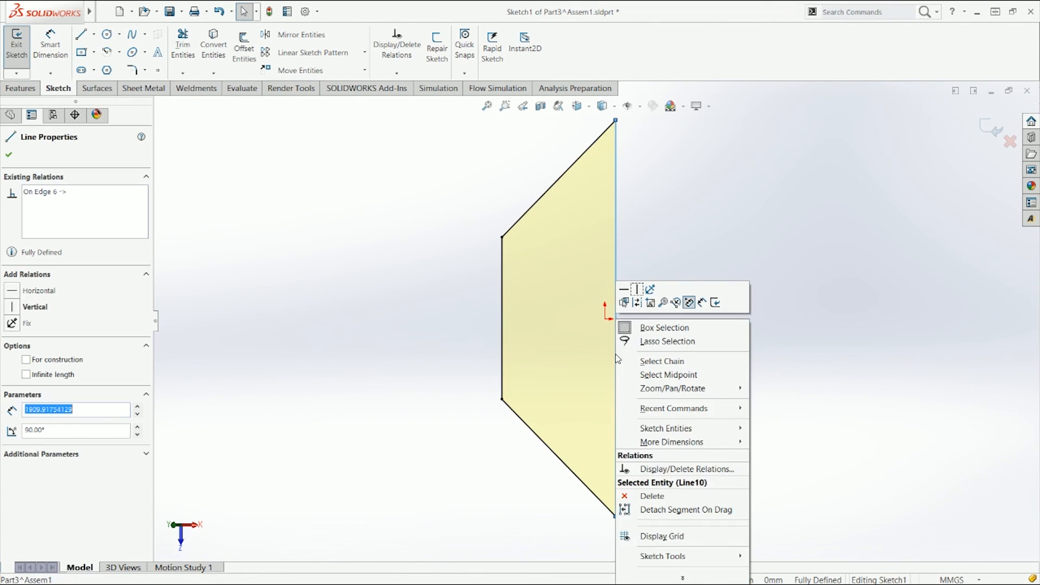
pyautogui.click(684, 359)
pyautogui.moveTo(701, 282); pyautogui.dragTo(728, 255, button='right')
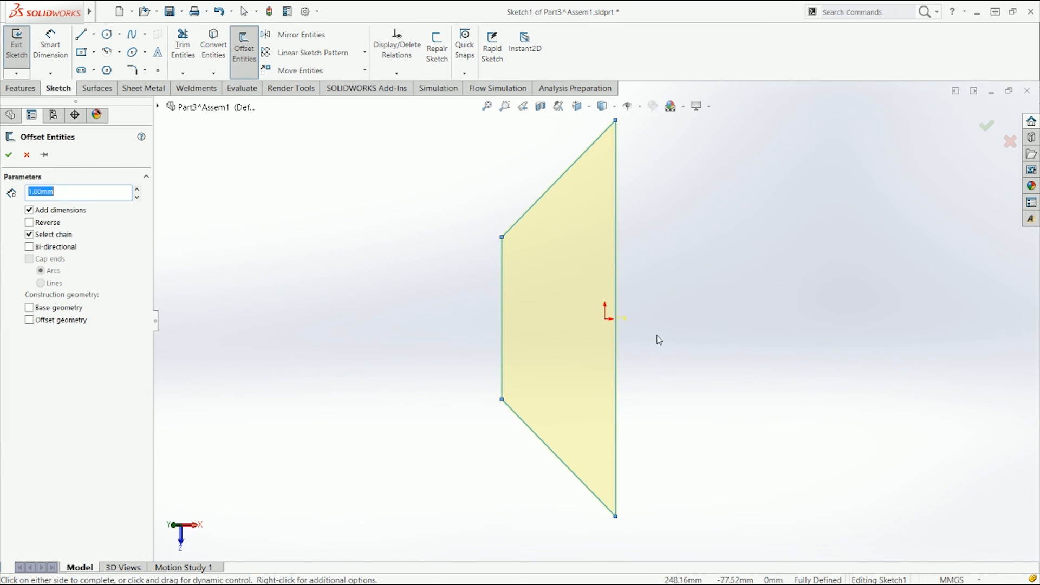
pyautogui.write('10')
pyautogui.press('Return')
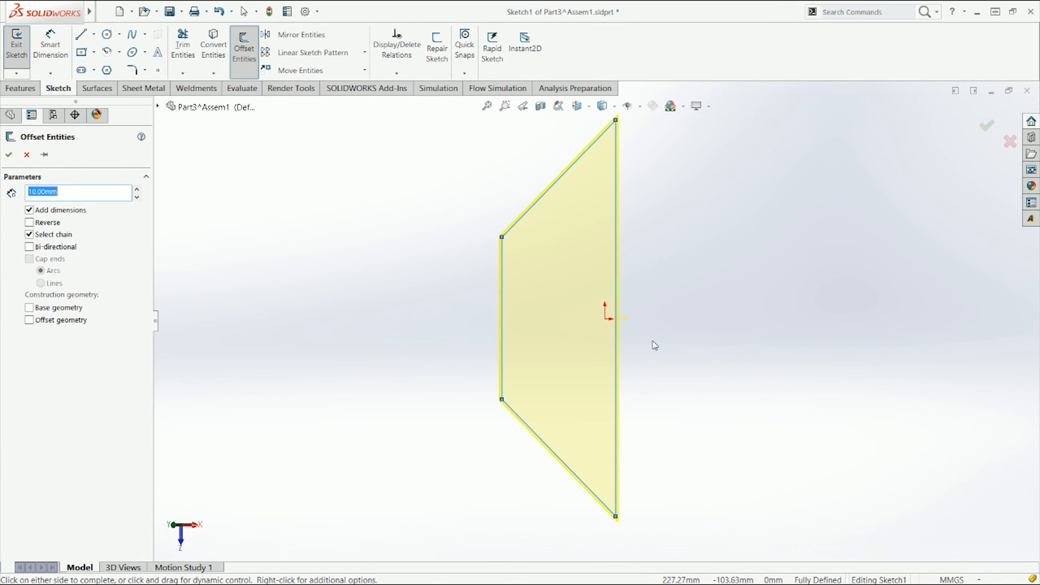
pyautogui.click(654, 346)
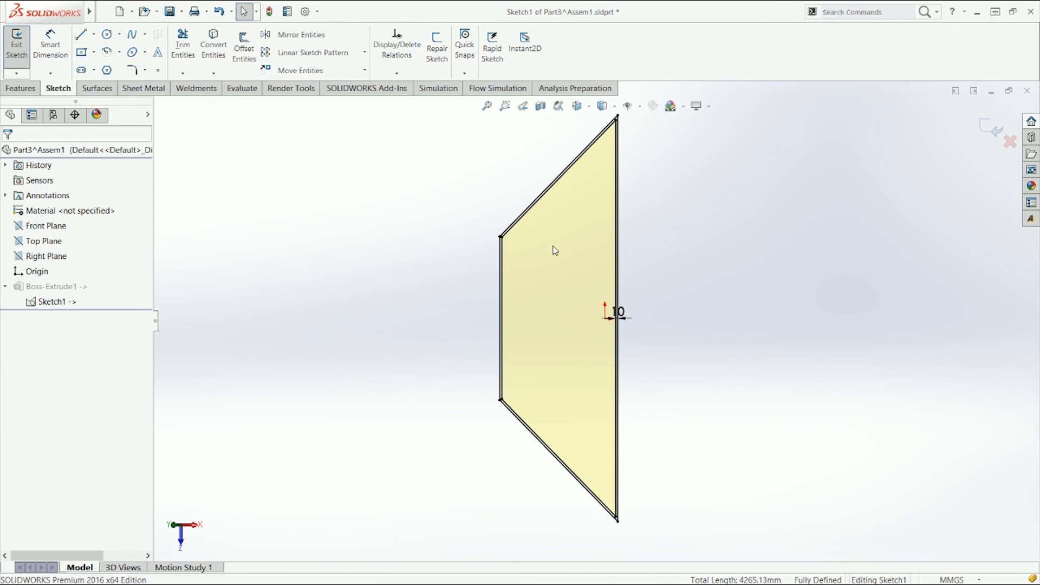
# Convert the whole inner chain of the roof panel's original outline to construction geometry.
pyautogui.scroll(5, 530, 245)
pyautogui.rightClick(510, 252)
pyautogui.rightClick(507, 260)
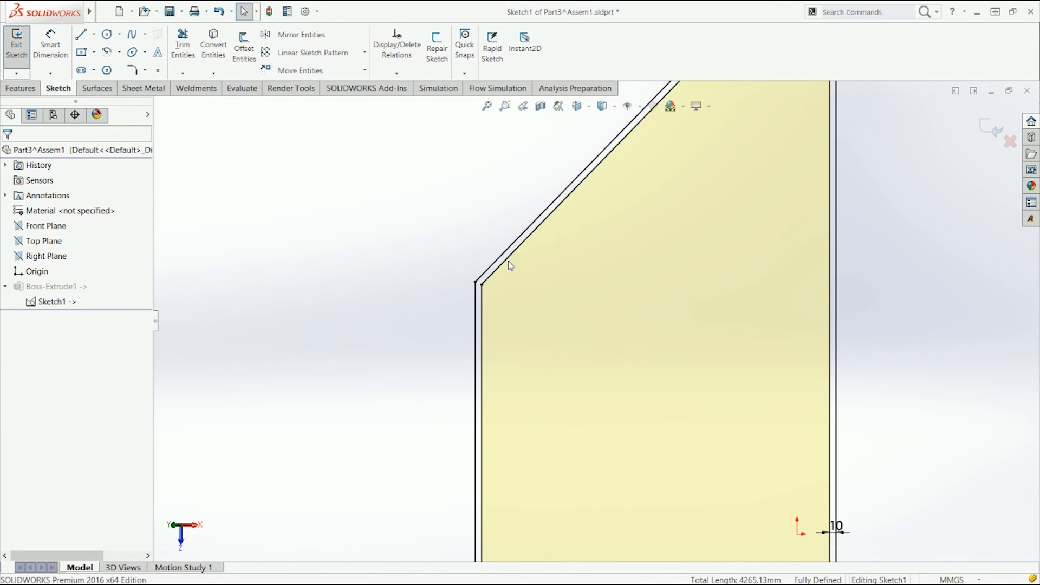
pyautogui.rightClick(505, 262)
pyautogui.click(558, 303)
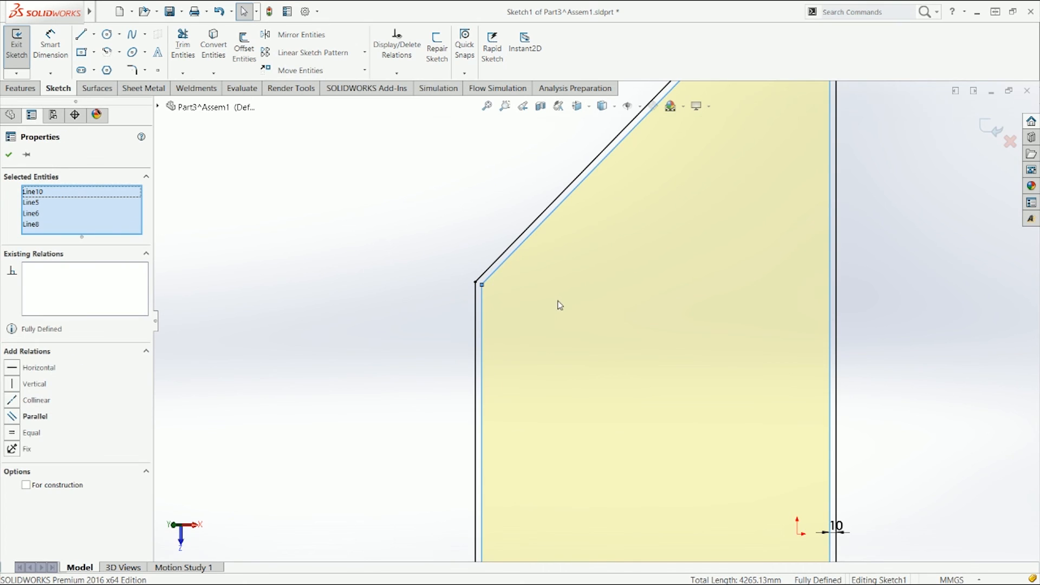
pyautogui.click(45, 488)
pyautogui.click(374, 359)
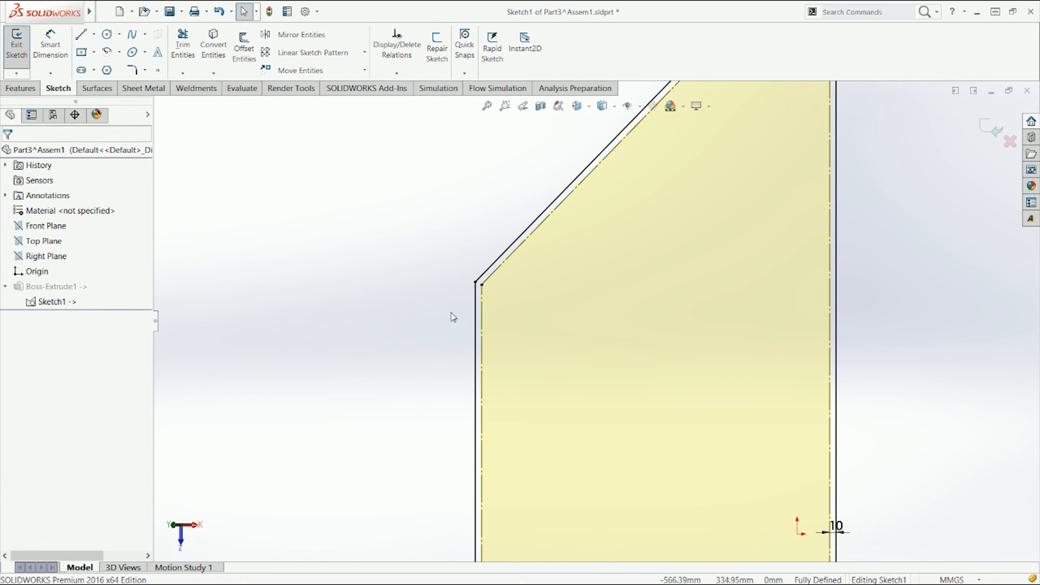
# Exit the sketch, rebuilding anyway, redefine the 2 mm extrusion to use the enlarged outline region as its contour, and save the part.
pyautogui.click(989, 127)
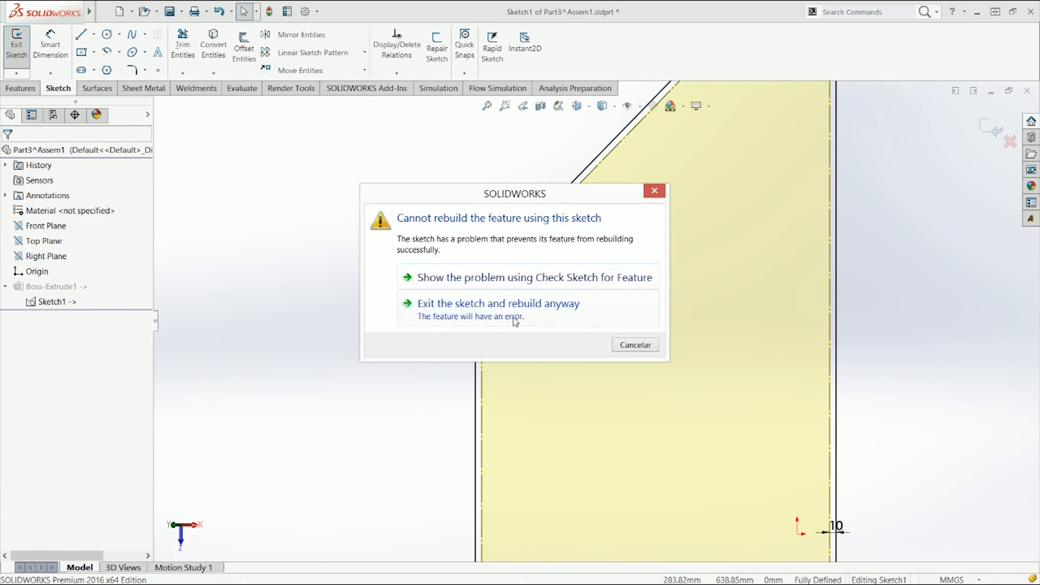
pyautogui.click(492, 325)
pyautogui.rightClick(93, 288)
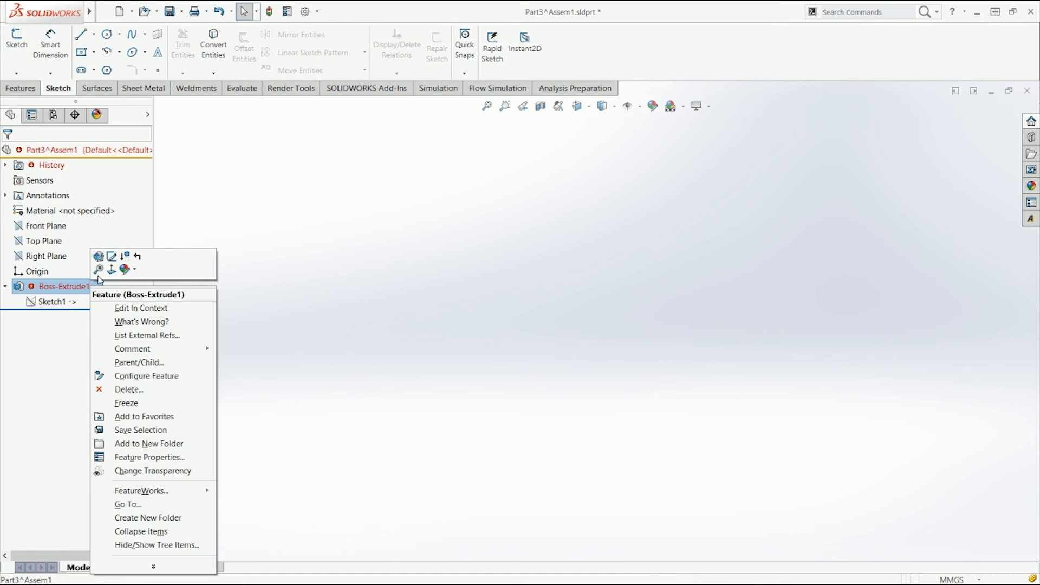
pyautogui.click(99, 258)
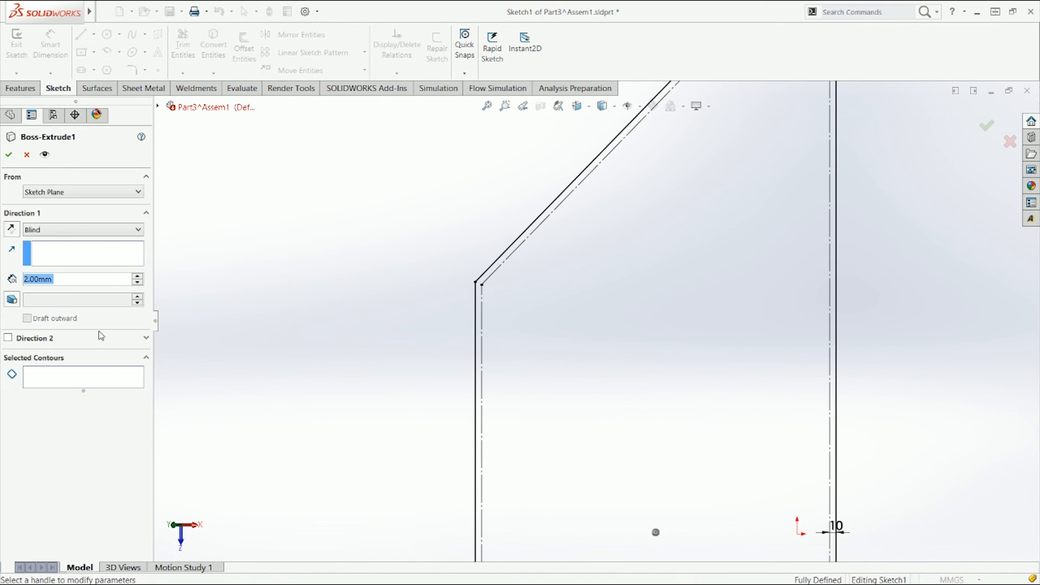
pyautogui.click(100, 379)
pyautogui.click(552, 370)
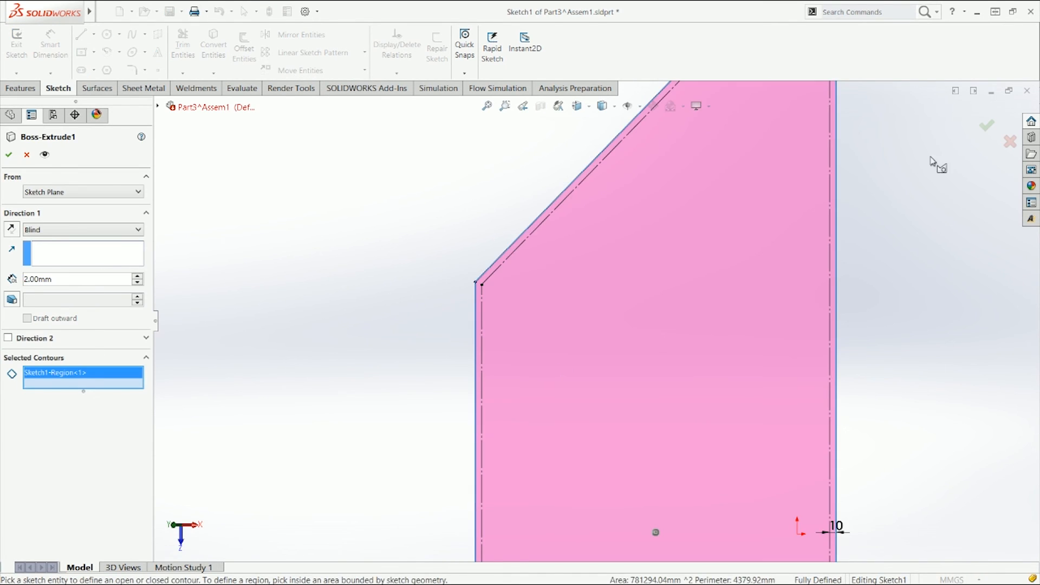
pyautogui.click(985, 129)
pyautogui.hotkey('ctrl', 's')
# Return to the assembly and examine how the enlarged roof panel fits against the ridge, rafters and eave corners of the frame.
pyautogui.hotkey('ctrl', 'Tab')
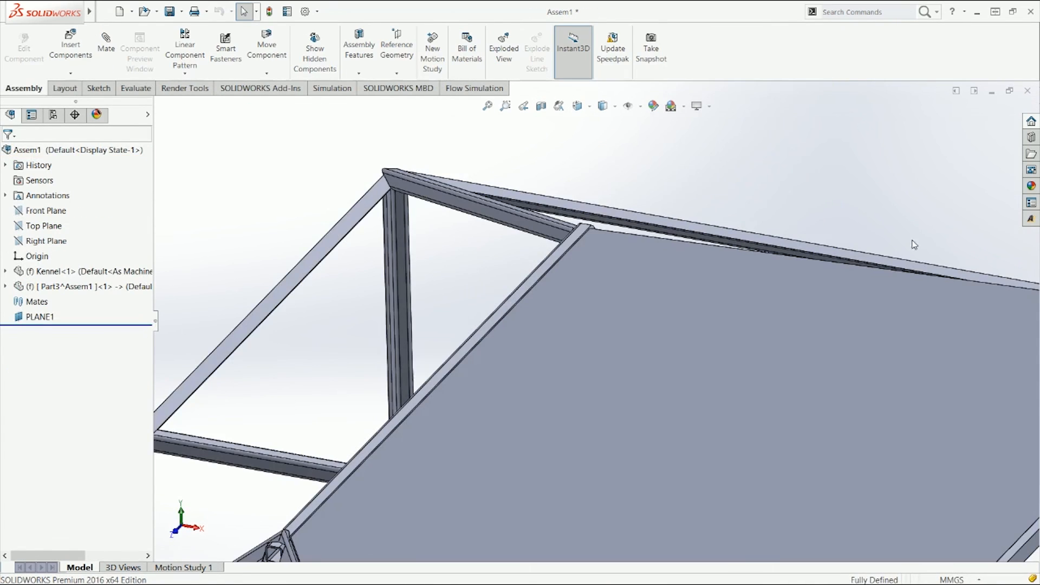
pyautogui.scroll(-10, 636, 252)
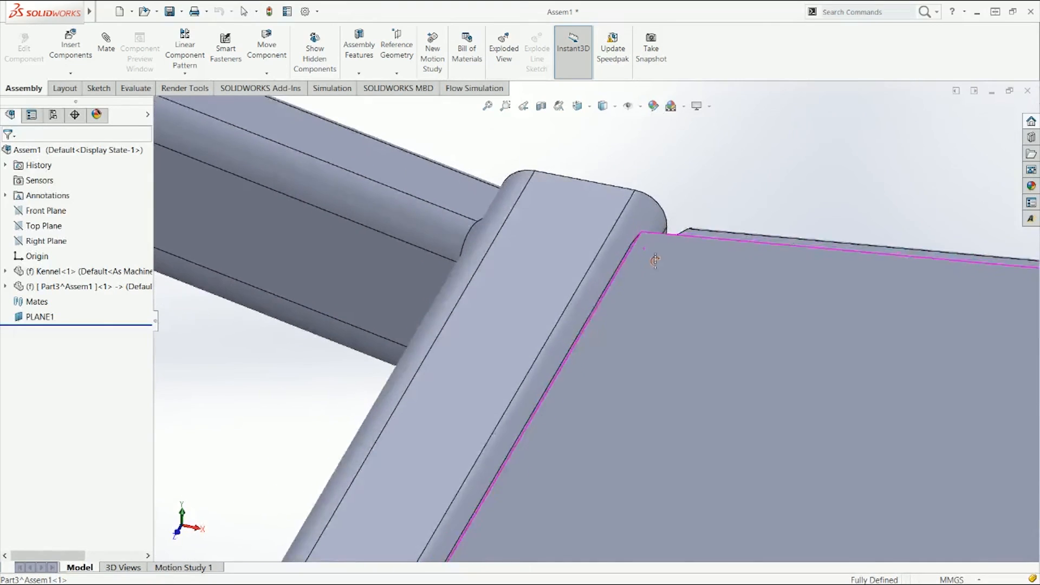
pyautogui.scroll(12, 685, 276)
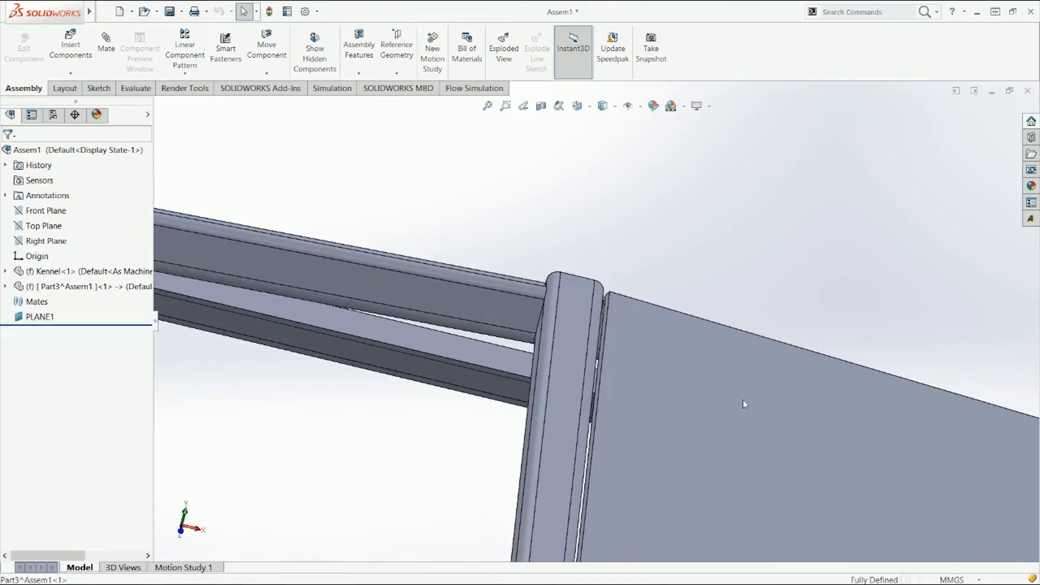
pyautogui.scroll(-8, 677, 457)
pyautogui.scroll(3, 547, 466)
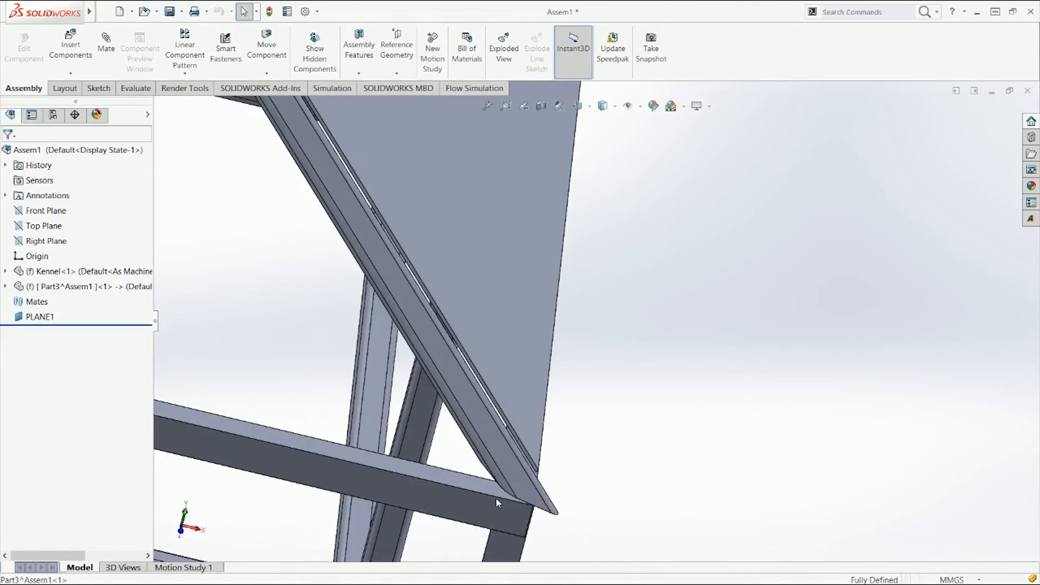
pyautogui.scroll(-5, 547, 469)
pyautogui.moveTo(545, 382); pyautogui.dragTo(511, 296, button='middle')
pyautogui.scroll(8, 606, 320)
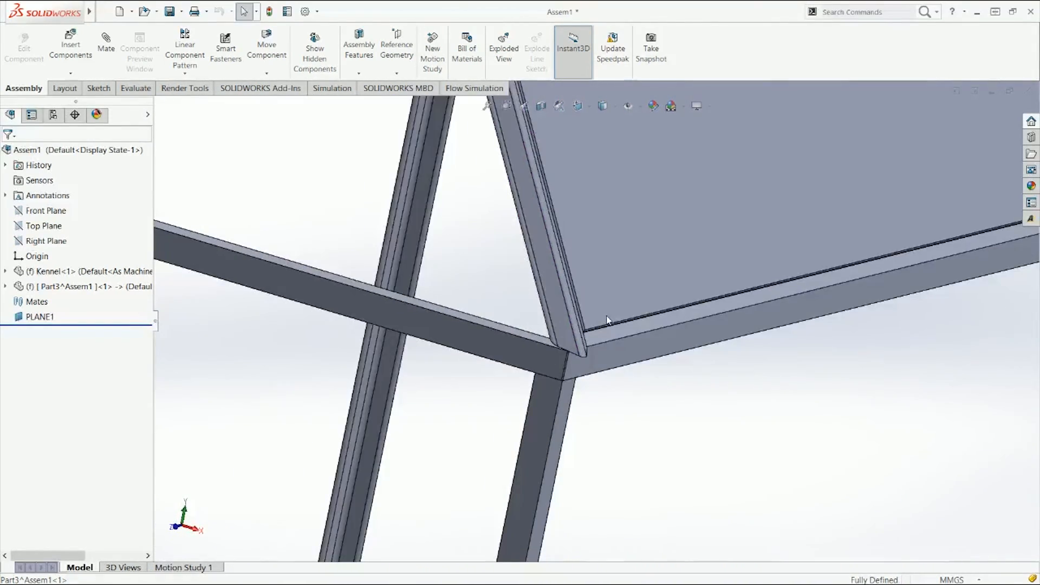
pyautogui.scroll(8, 786, 409)
pyautogui.scroll(-10, 774, 278)
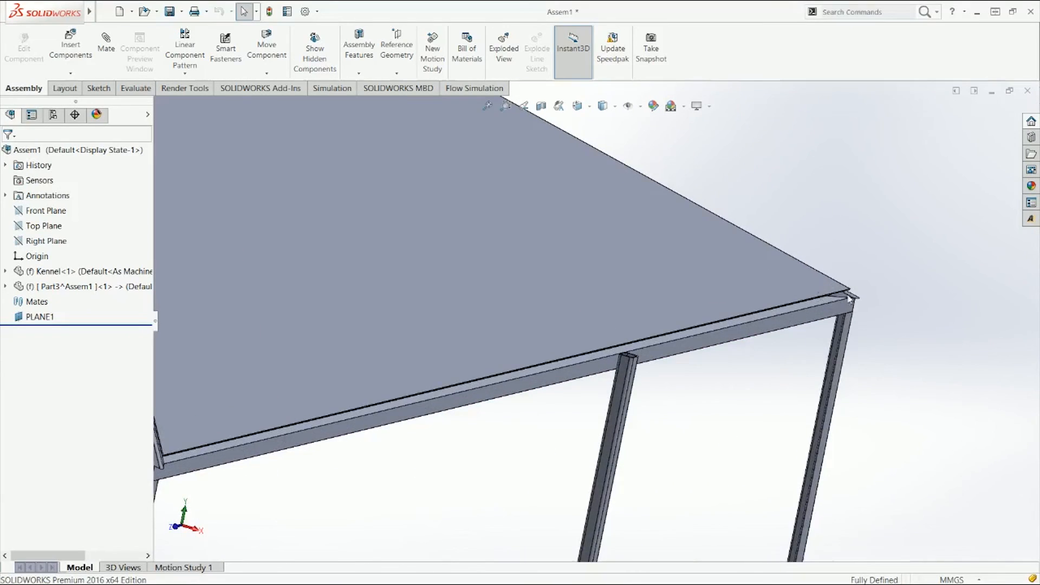
pyautogui.moveTo(633, 311); pyautogui.dragTo(427, 205, button='middle')
pyautogui.hotkey('ctrl', '7')
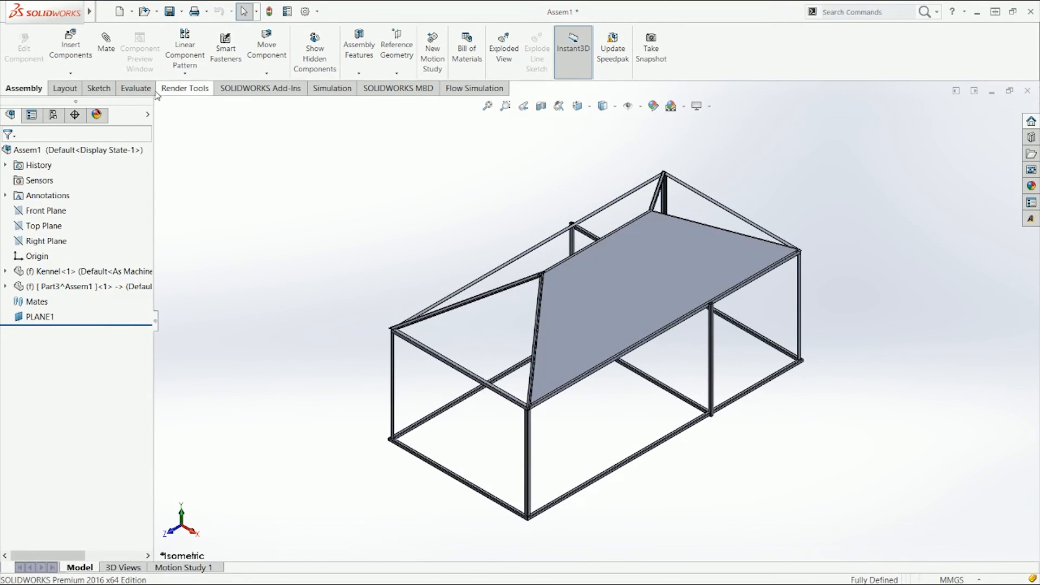
# Run Interference Detection with only the roof panel as the selected component.
pyautogui.click(135, 88)
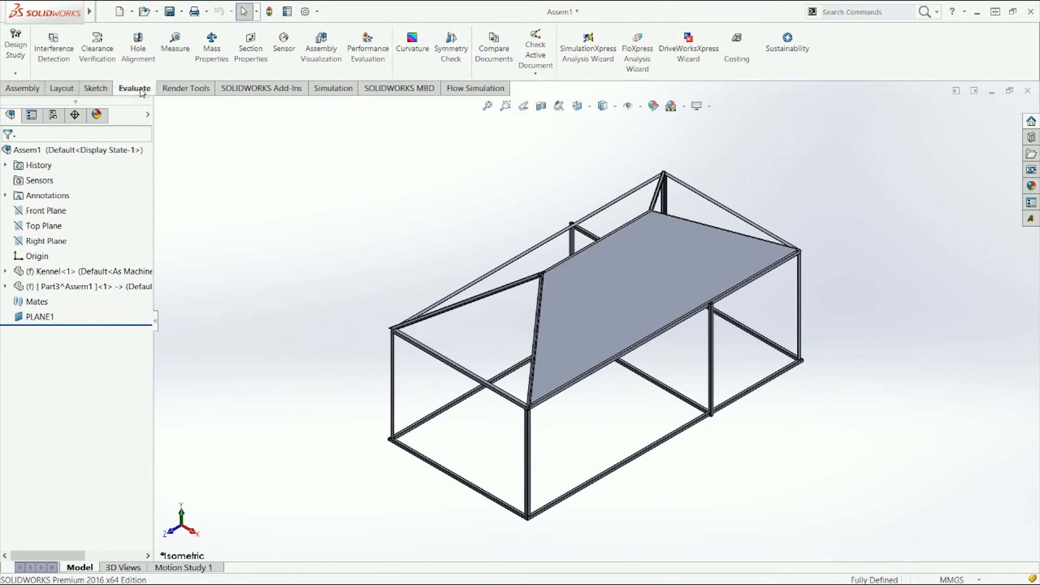
pyautogui.click(52, 50)
pyautogui.rightClick(66, 201)
pyautogui.click(160, 218)
pyautogui.rightClick(69, 198)
pyautogui.click(79, 205)
pyautogui.click(561, 310)
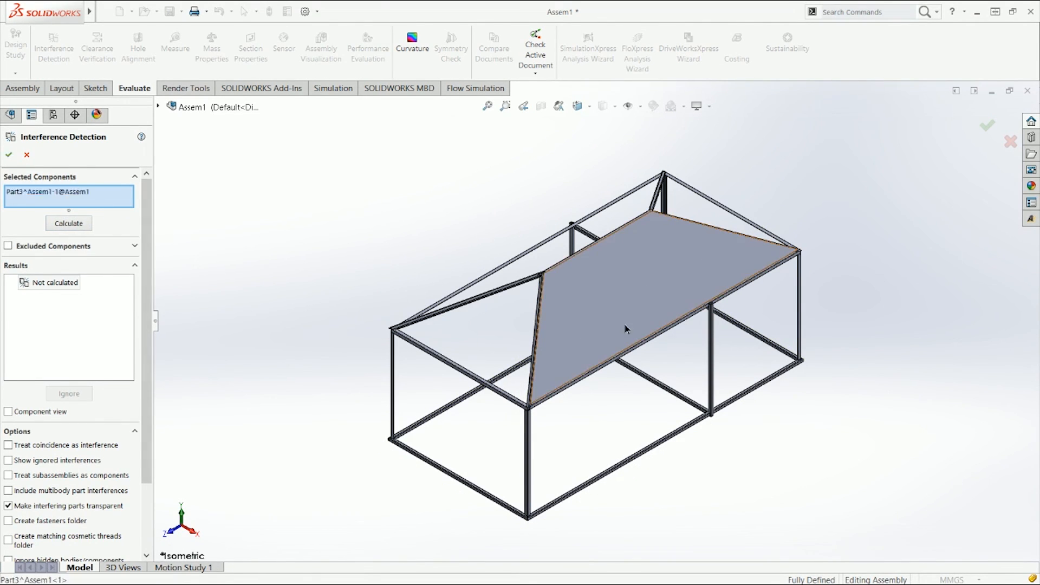
pyautogui.click(69, 222)
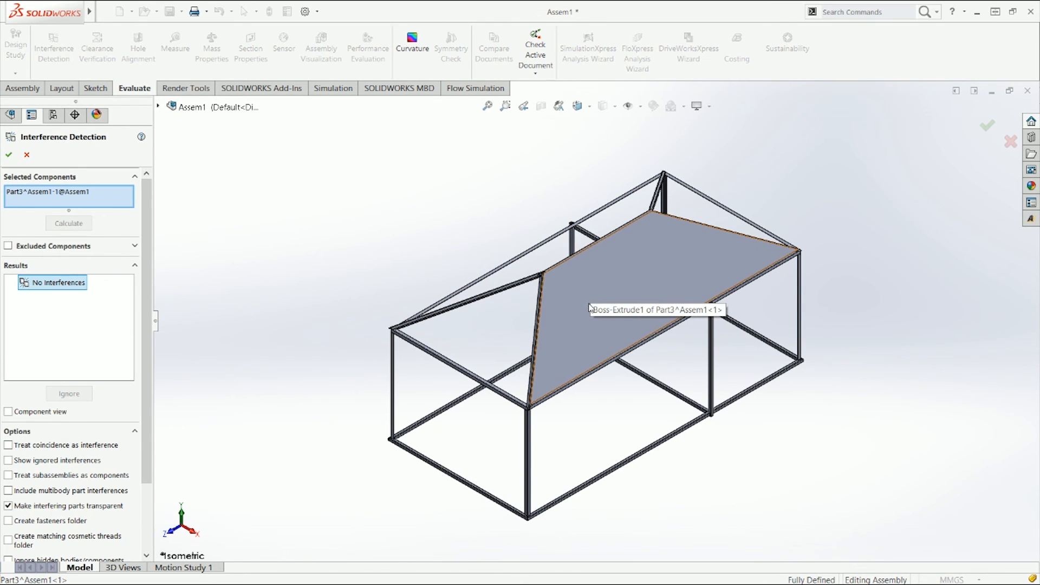
# Clear the selected components, run the interference check between the roof panel and the Kennel frame, and close Interference Detection.
pyautogui.rightClick(93, 202)
pyautogui.click(154, 208)
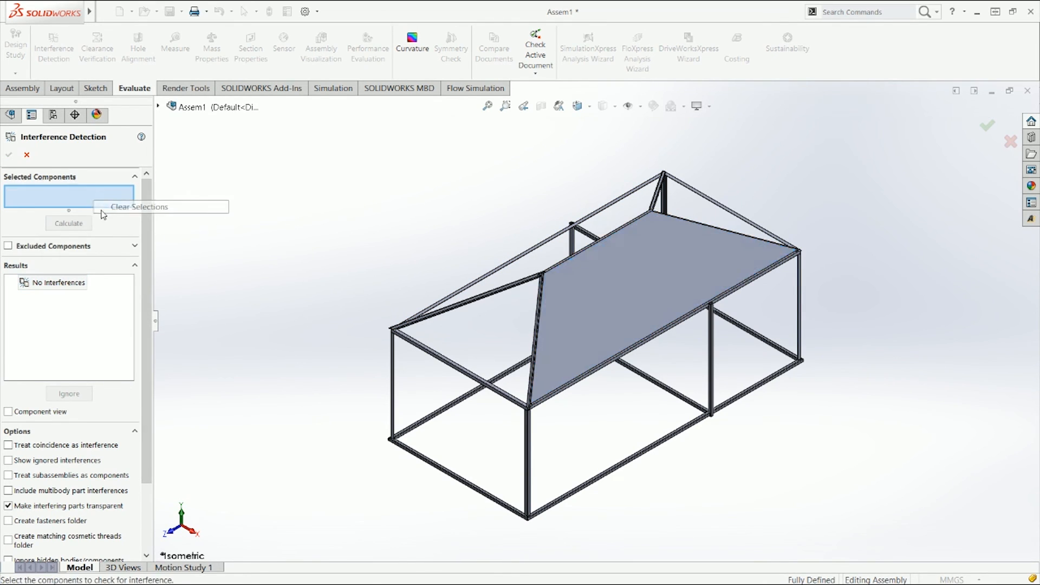
pyautogui.click(78, 229)
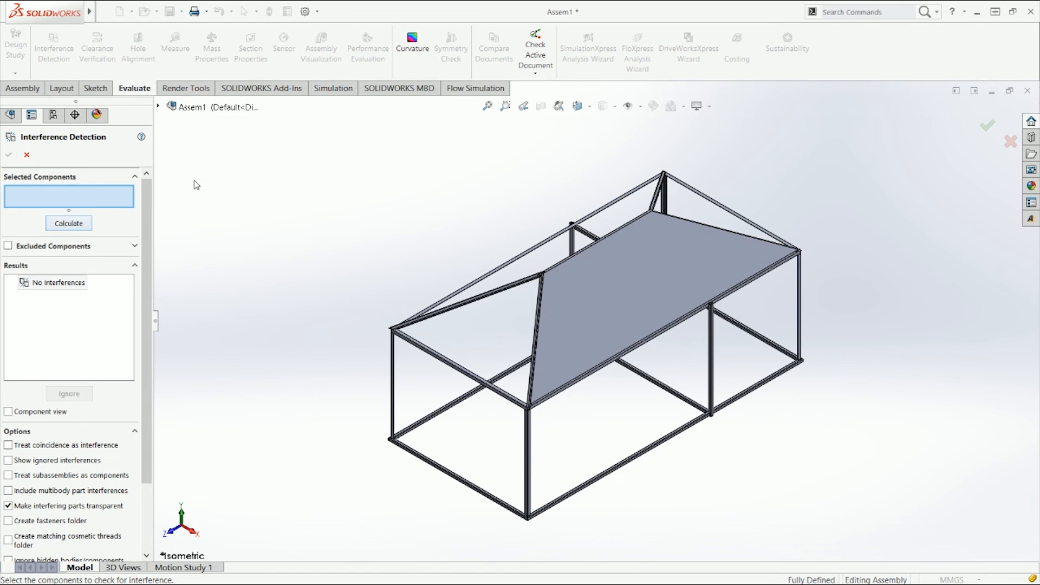
pyautogui.click(181, 107)
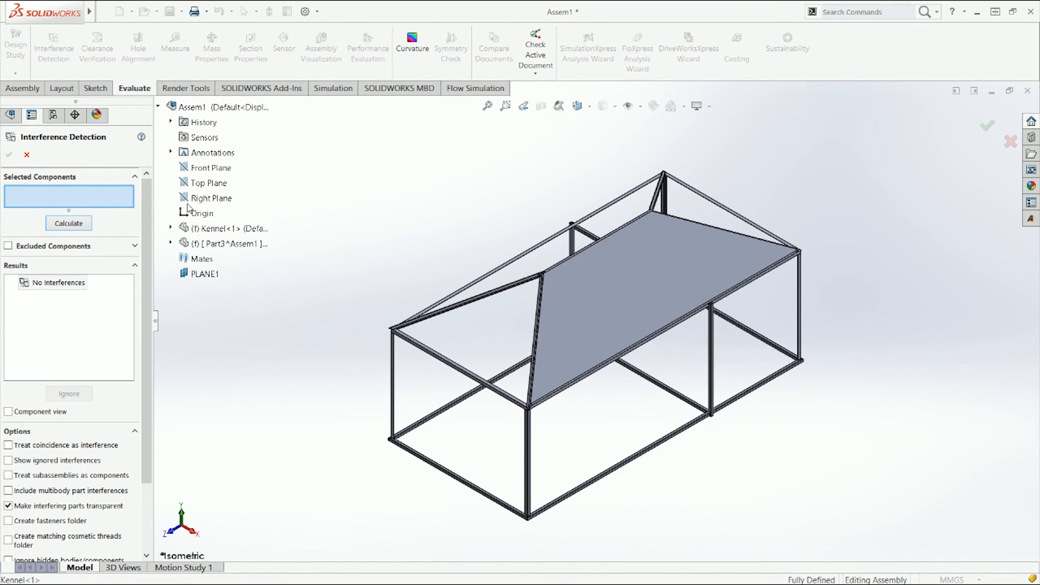
pyautogui.click(207, 241)
pyautogui.click(446, 308)
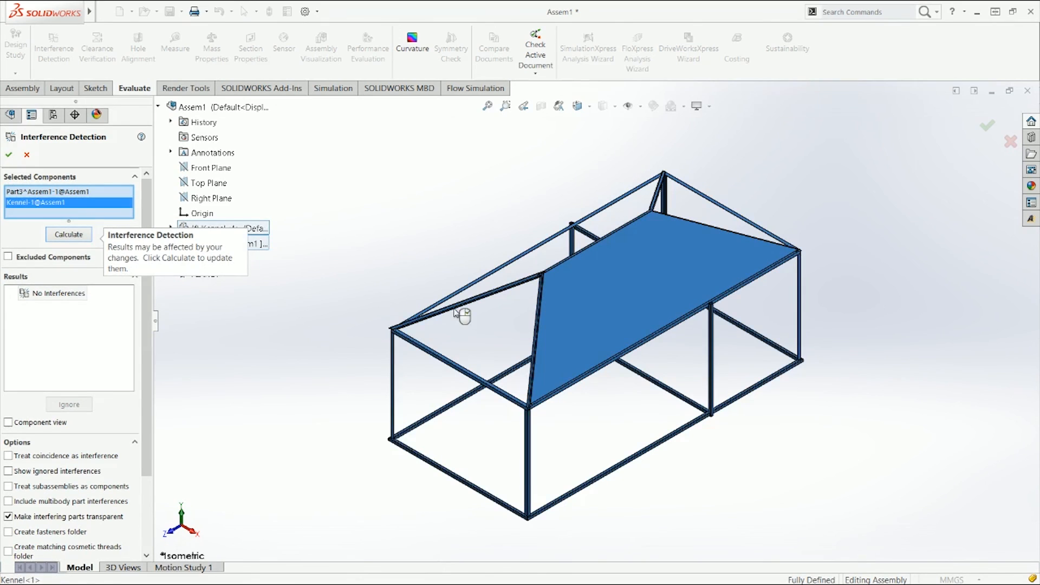
pyautogui.click(72, 236)
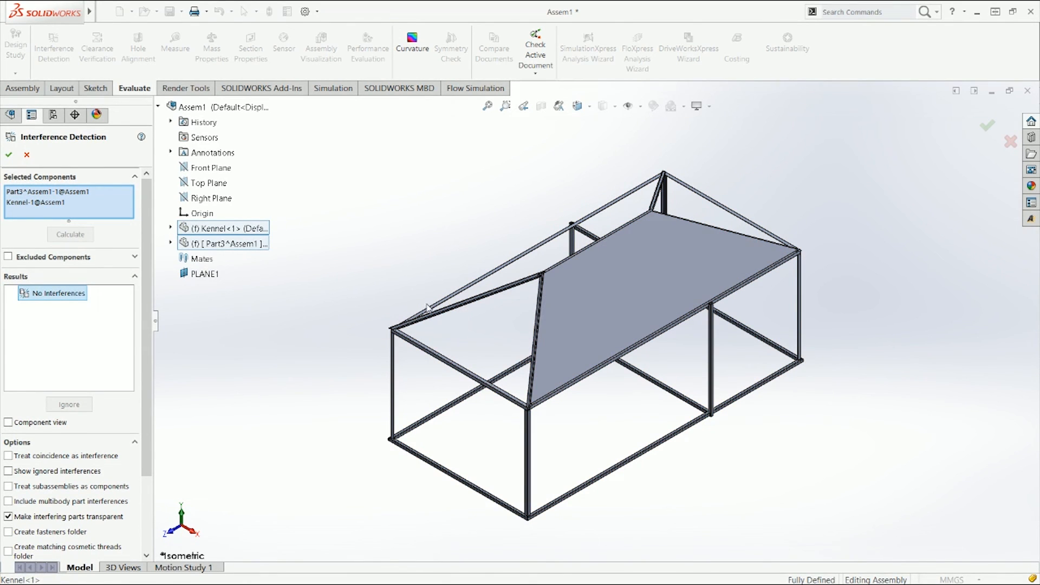
pyautogui.press('Escape')
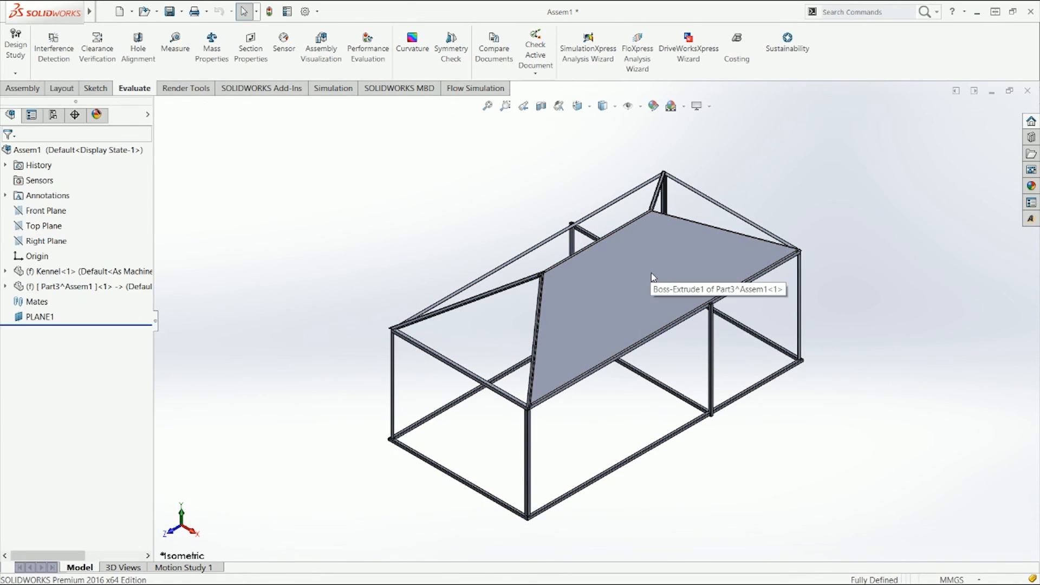
# Set the roof panel's outline offset to 50 mm from within the assembly and rebuild.
pyautogui.hotkey('ctrl', '1')
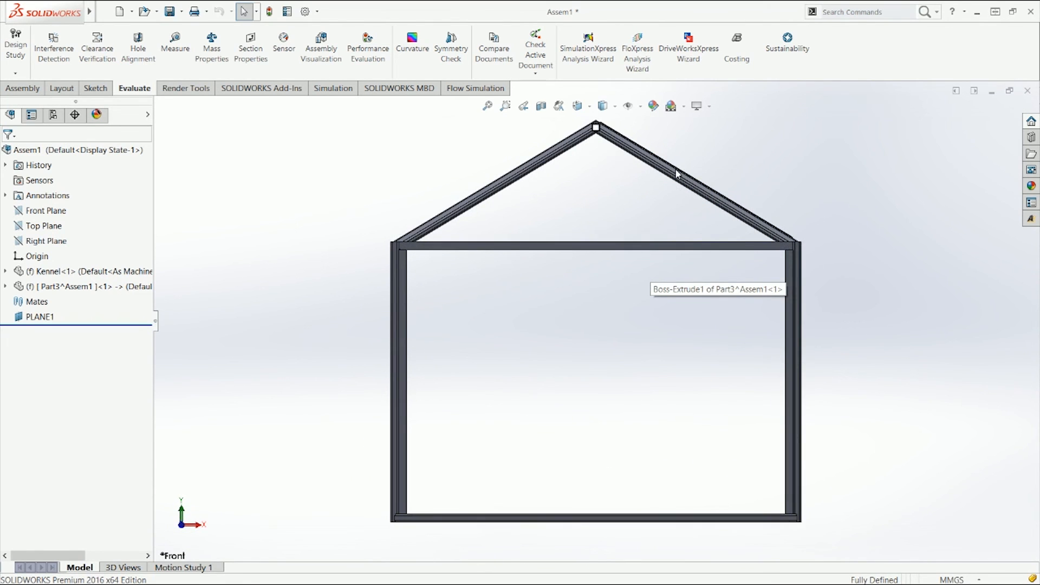
pyautogui.hotkey('ctrl', 'shift', 'z')
pyautogui.click(628, 221)
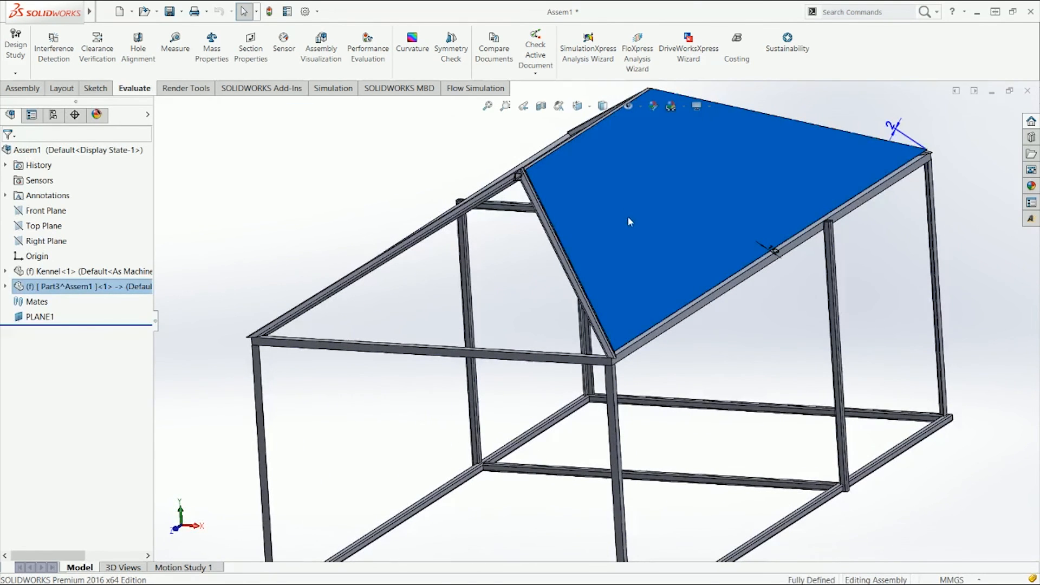
pyautogui.moveTo(627, 216)
pyautogui.mouseDown(button='middle')
pyautogui.moveTo(617, 223)
pyautogui.moveTo(632, 214)
pyautogui.mouseUp(button='middle')
pyautogui.scroll(2, 619, 211)
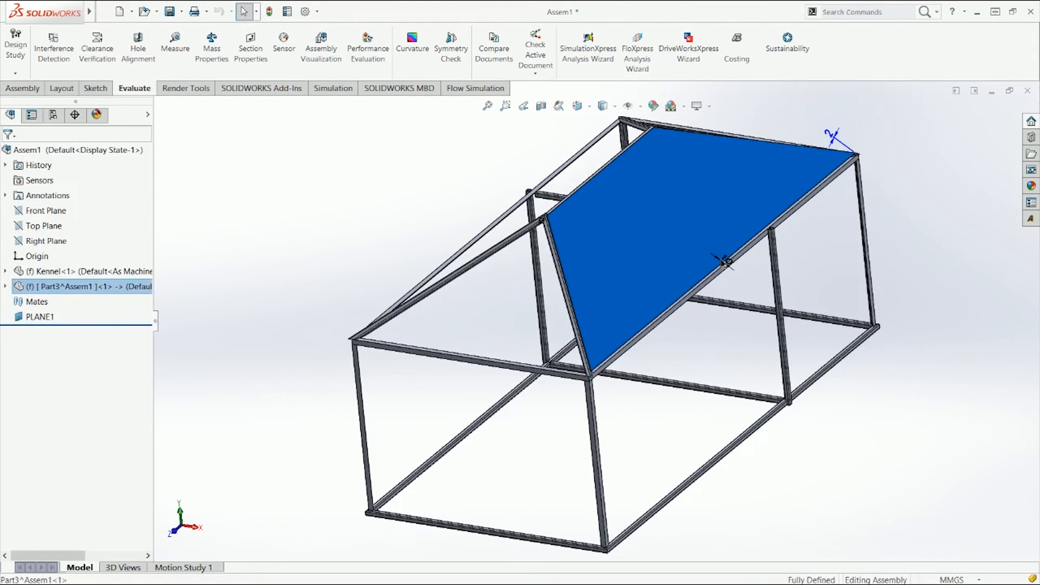
pyautogui.doubleClick(721, 259)
pyautogui.write('50')
pyautogui.press('Return')
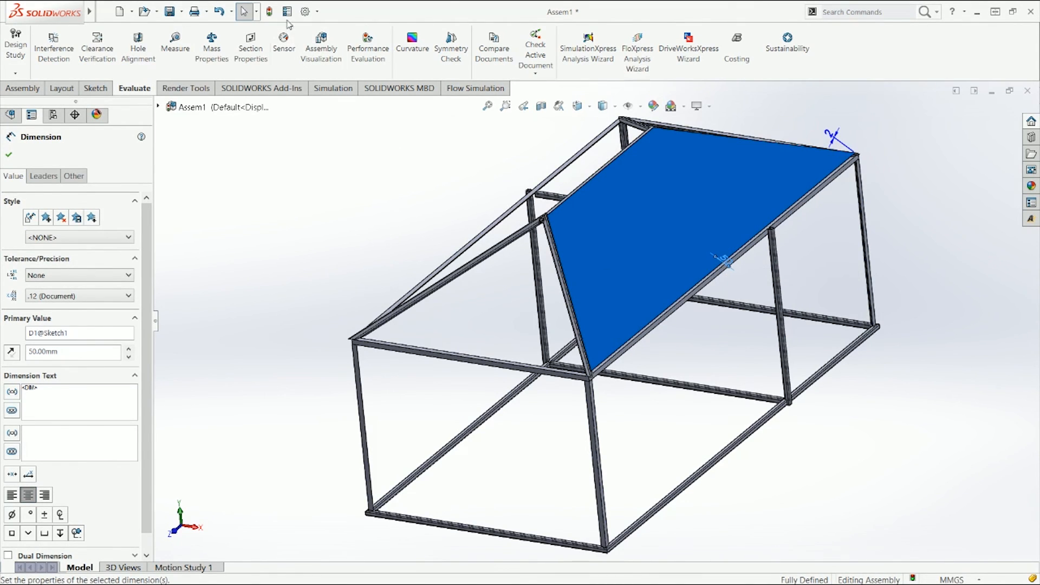
pyautogui.click(271, 11)
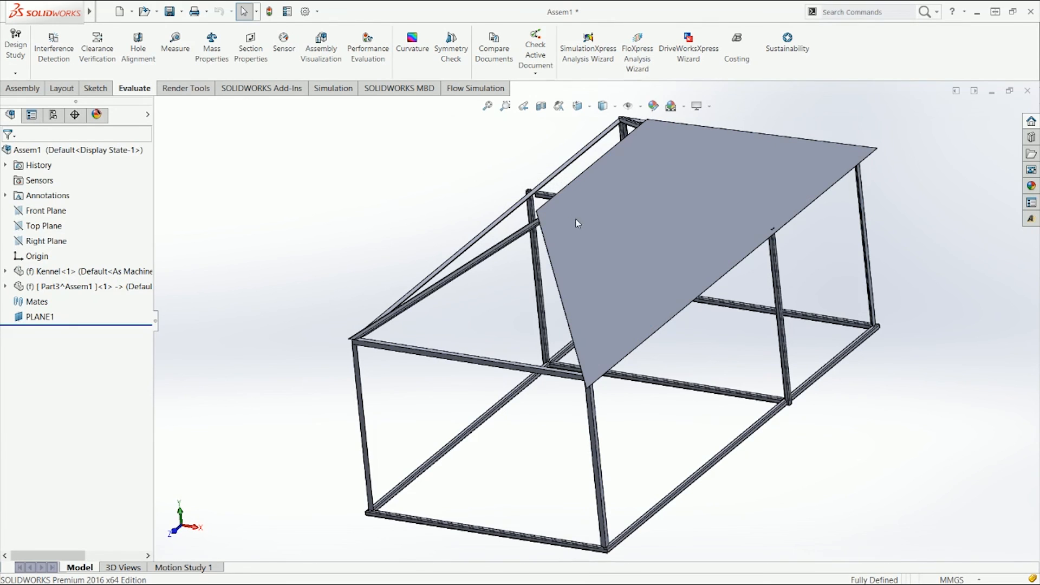
# Set the roof panel's outline offset to 20 mm and rebuild the assembly.
pyautogui.moveTo(576, 223); pyautogui.dragTo(578, 211, button='middle')
pyautogui.scroll(-5, 762, 262)
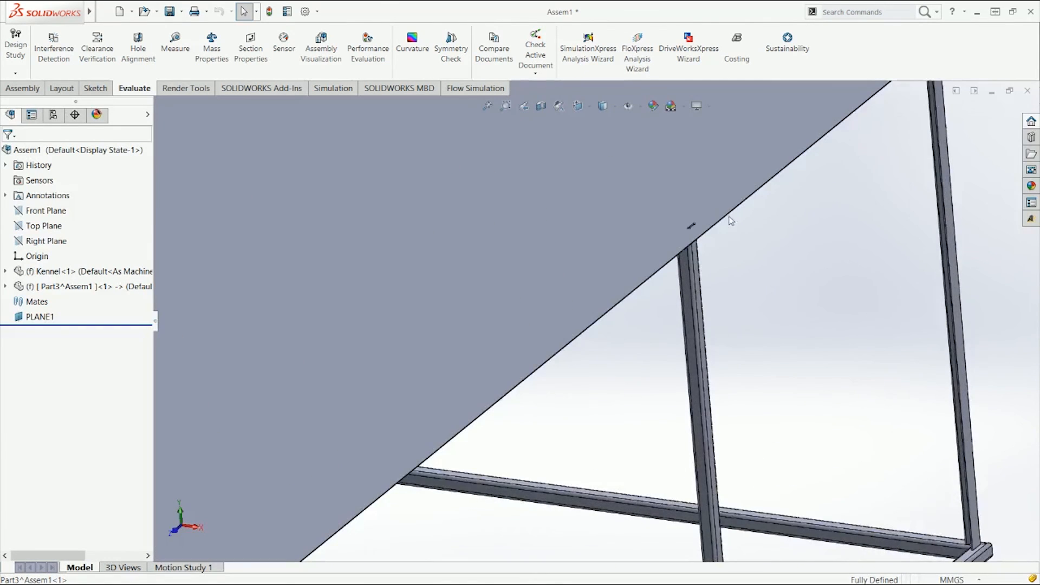
pyautogui.scroll(5, 616, 259)
pyautogui.doubleClick(507, 277)
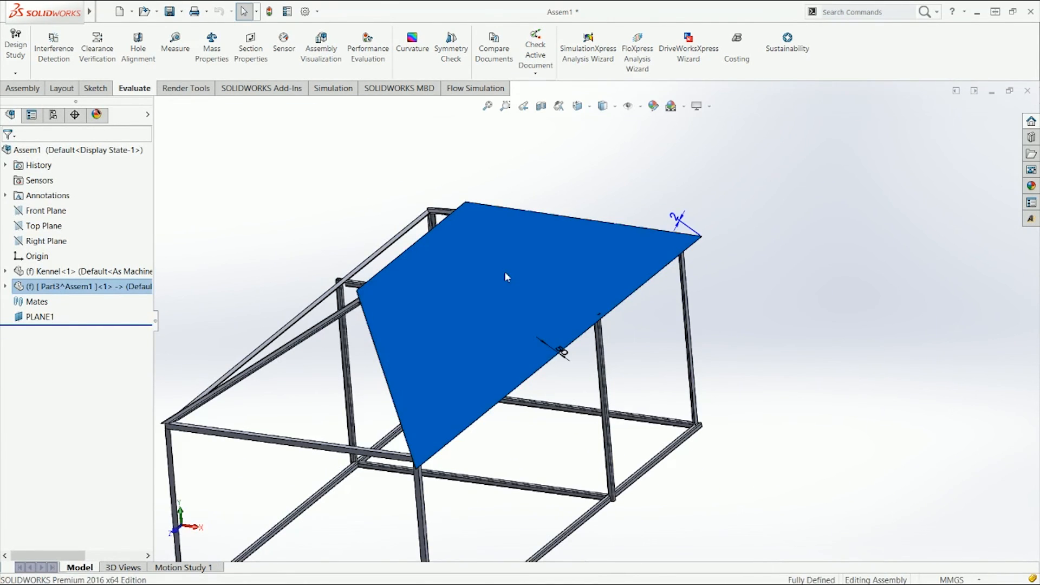
pyautogui.click(563, 354)
pyautogui.doubleClick(565, 358)
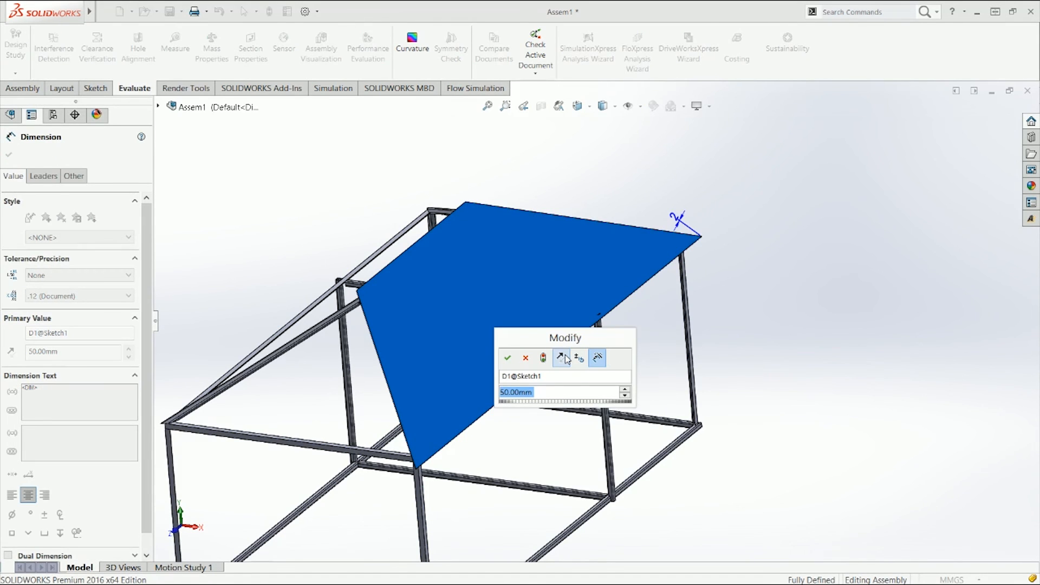
pyautogui.write('20')
pyautogui.press('Return')
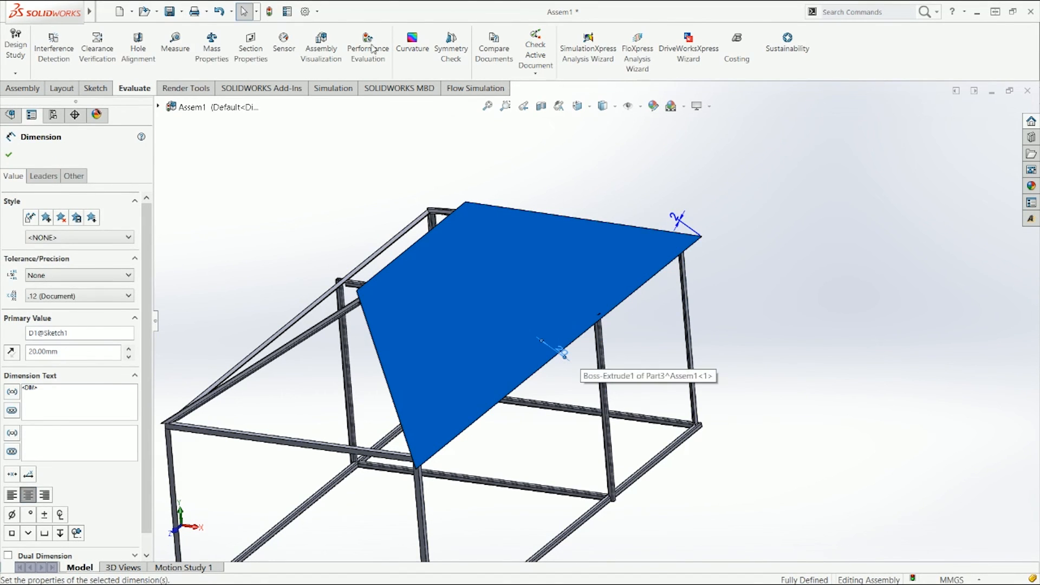
pyautogui.click(269, 11)
# Inspect how the resized roof panel sits on the frame at the middle post and the eave corner, and select its outer face.
pyautogui.scroll(-5, 435, 296)
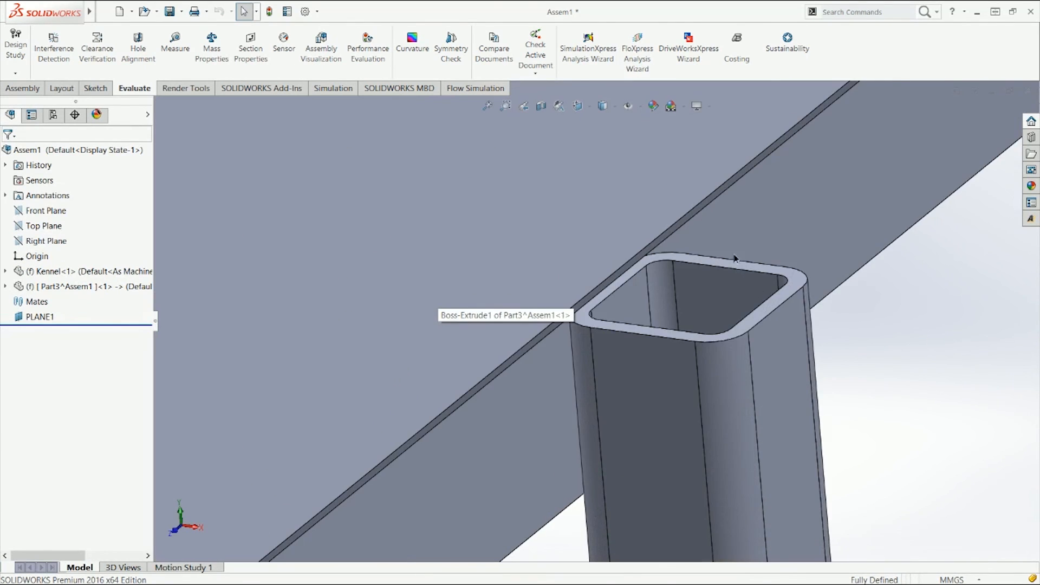
pyautogui.moveTo(735, 258); pyautogui.dragTo(766, 183, button='middle')
pyautogui.scroll(9, 764, 206)
pyautogui.scroll(-5, 546, 228)
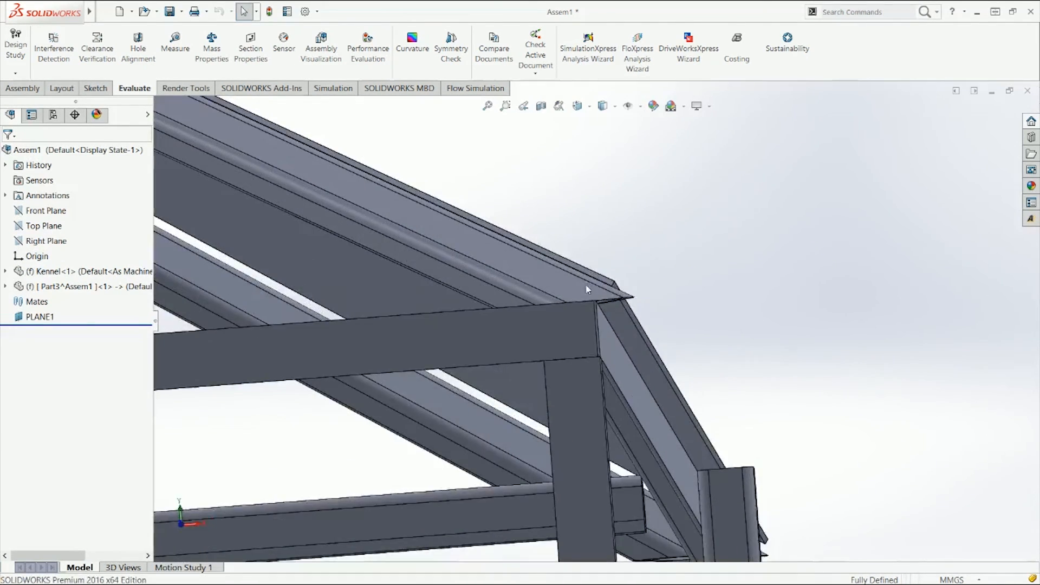
pyautogui.moveTo(587, 288); pyautogui.dragTo(552, 325, button='middle')
pyautogui.click(660, 169)
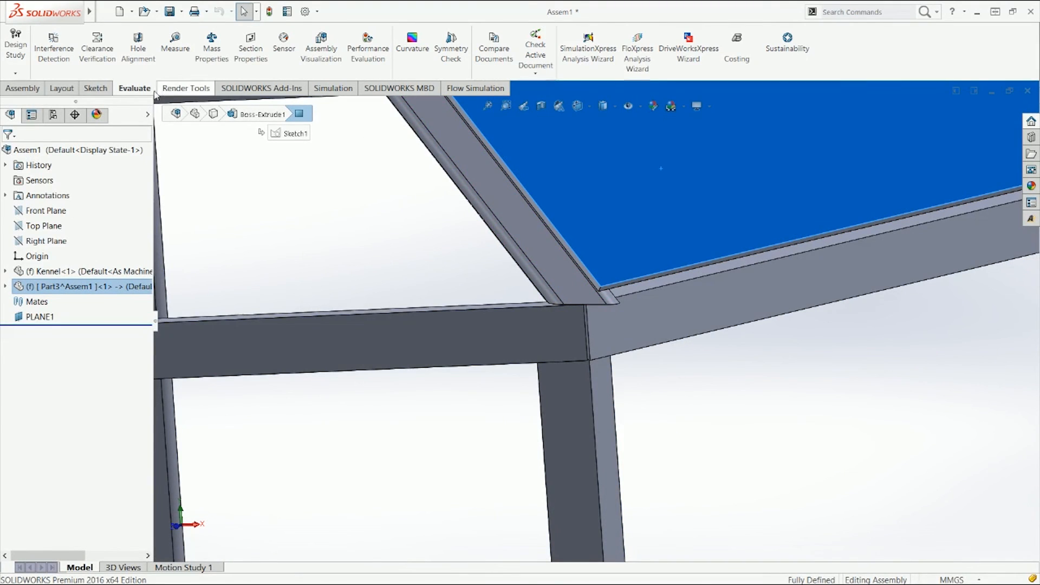
# Check the resized roof panel for interferences at the frame's ridge, and close Interference Detection.
pyautogui.scroll(5, 476, 199)
pyautogui.scroll(-6, 533, 170)
pyautogui.moveTo(580, 209); pyautogui.dragTo(601, 241, button='middle')
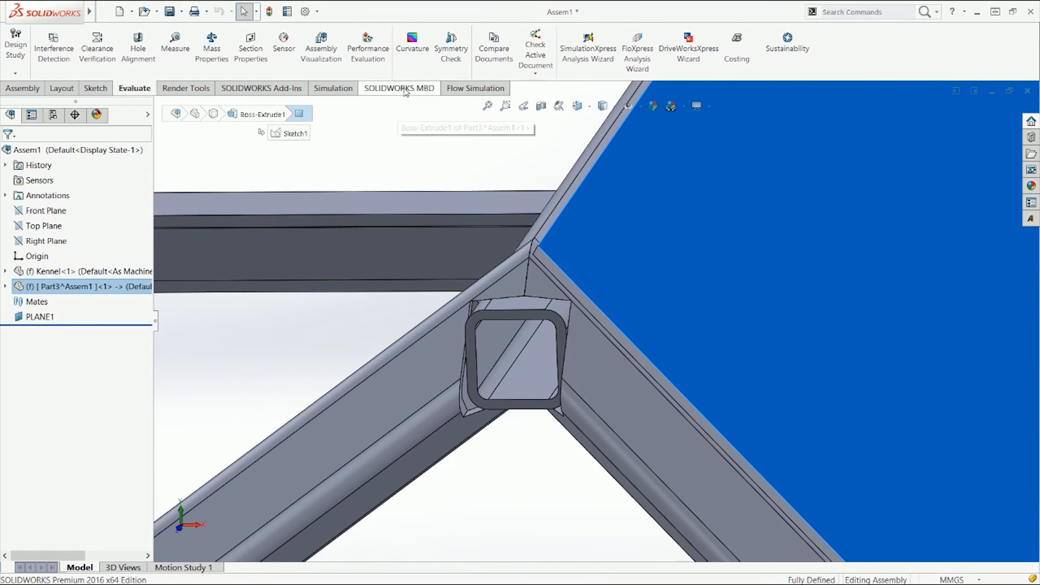
pyautogui.click(54, 48)
pyautogui.click(70, 223)
pyautogui.scroll(3, 398, 265)
pyautogui.scroll(3, 398, 265)
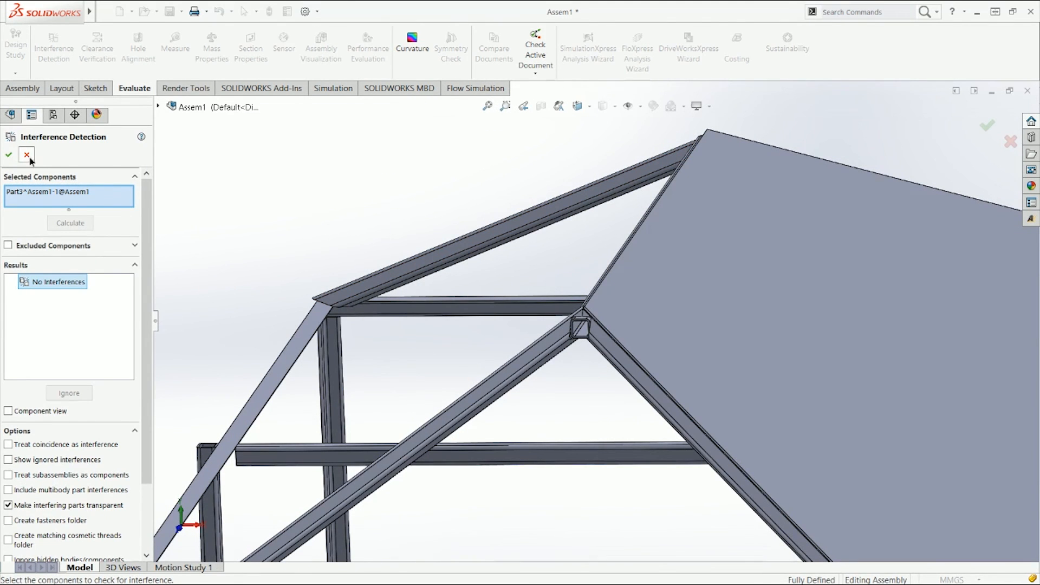
pyautogui.click(9, 154)
# Set up a Mirror Components operation for the roof panel about the assembly's Right Plane and proceed to setting its orientation.
pyautogui.hotkey('ctrl', '1')
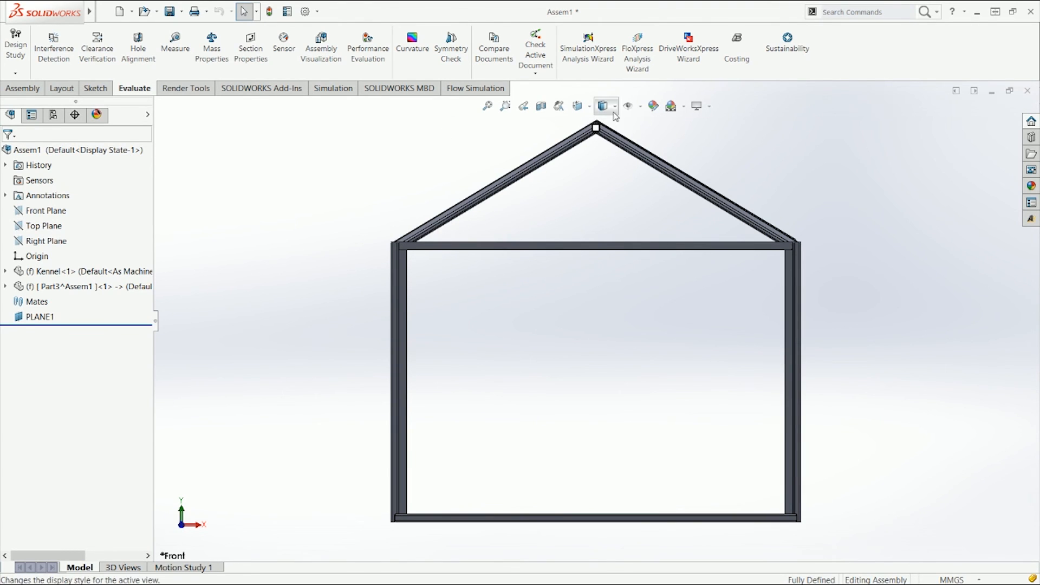
pyautogui.click(41, 92)
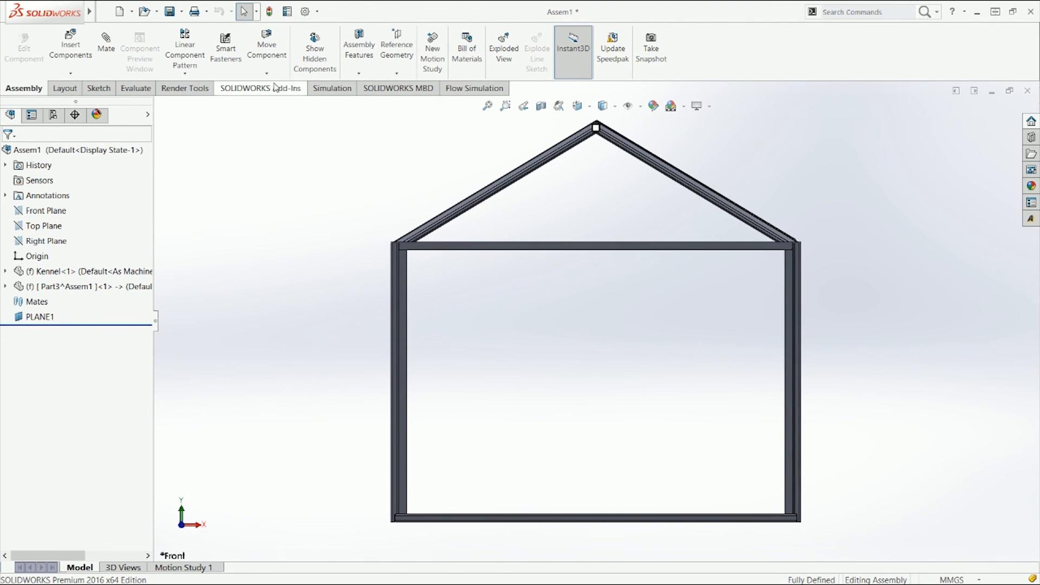
pyautogui.click(185, 73)
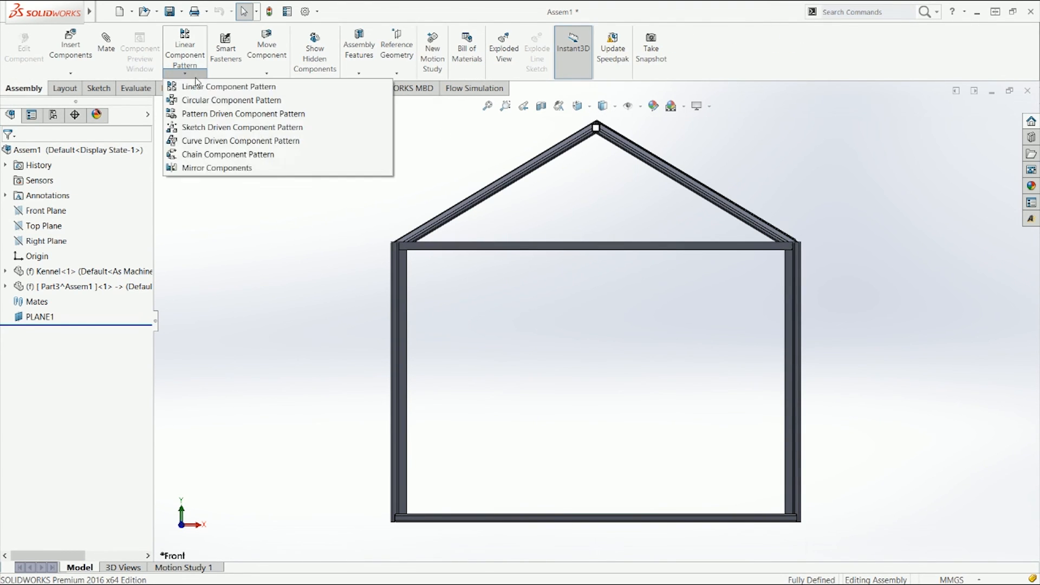
pyautogui.click(232, 168)
pyautogui.click(158, 108)
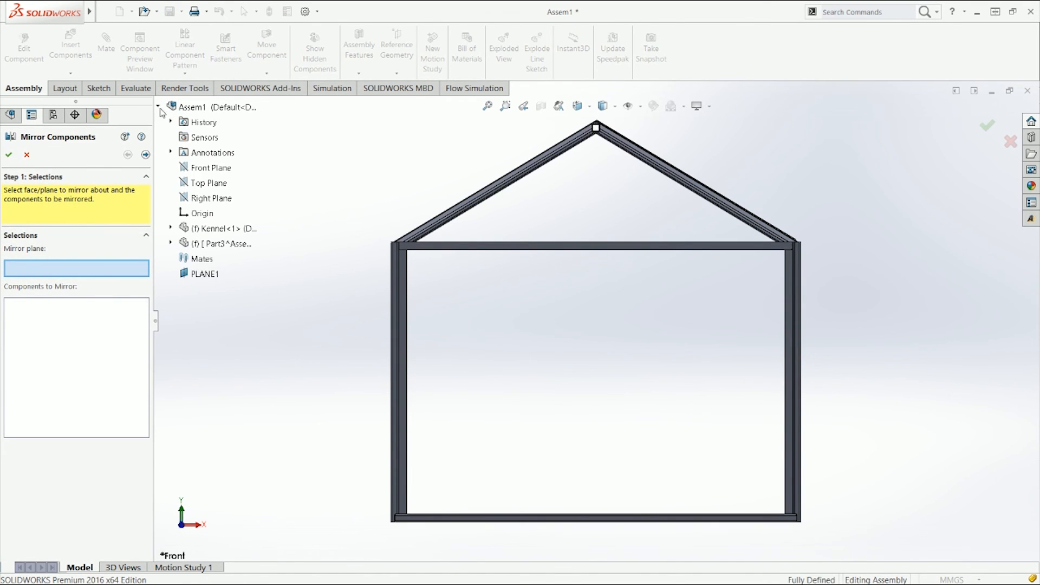
pyautogui.click(211, 199)
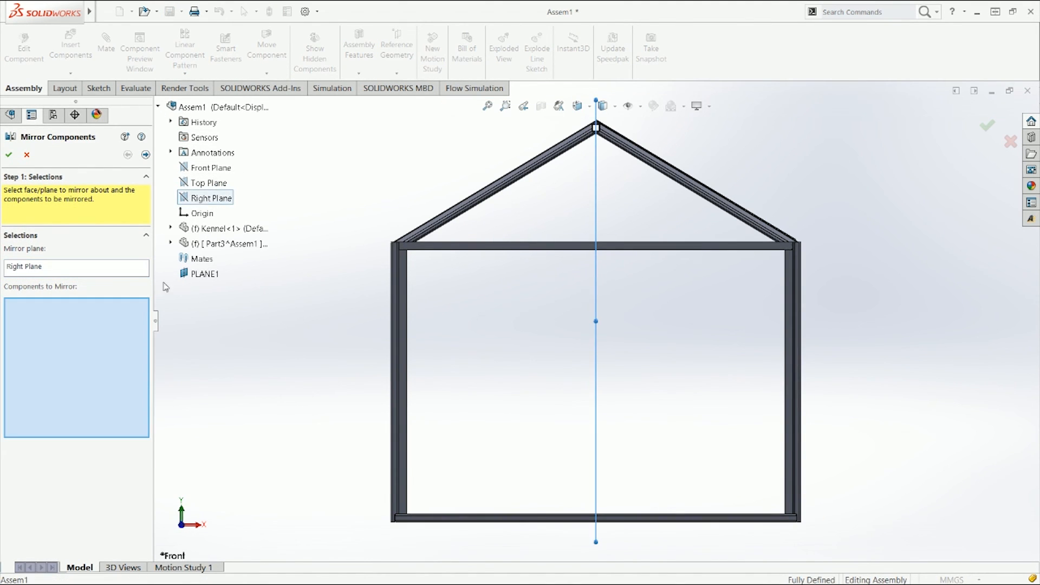
pyautogui.moveTo(581, 204); pyautogui.dragTo(584, 240, button='middle')
pyautogui.click(680, 217)
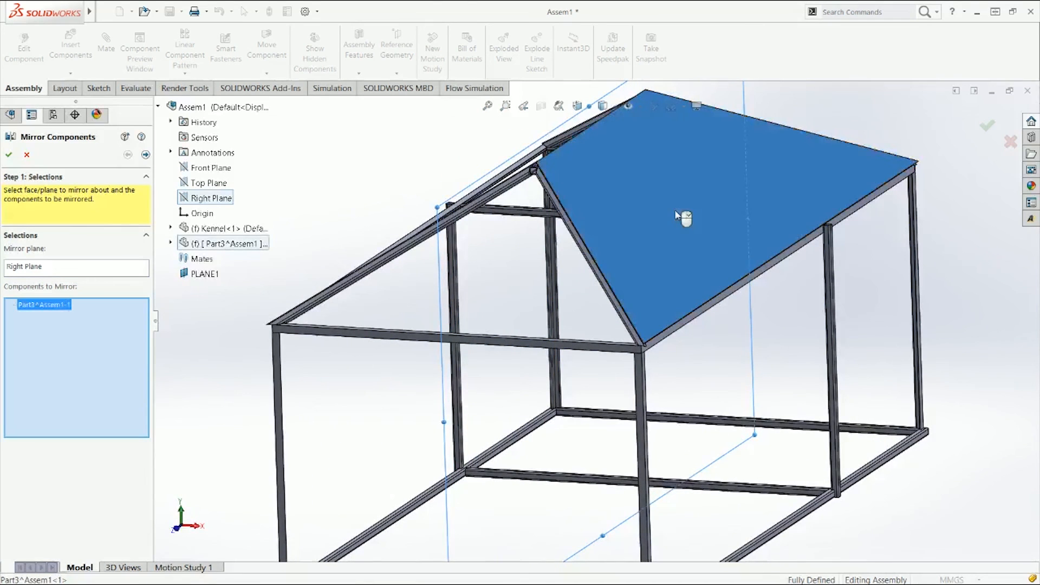
pyautogui.click(145, 155)
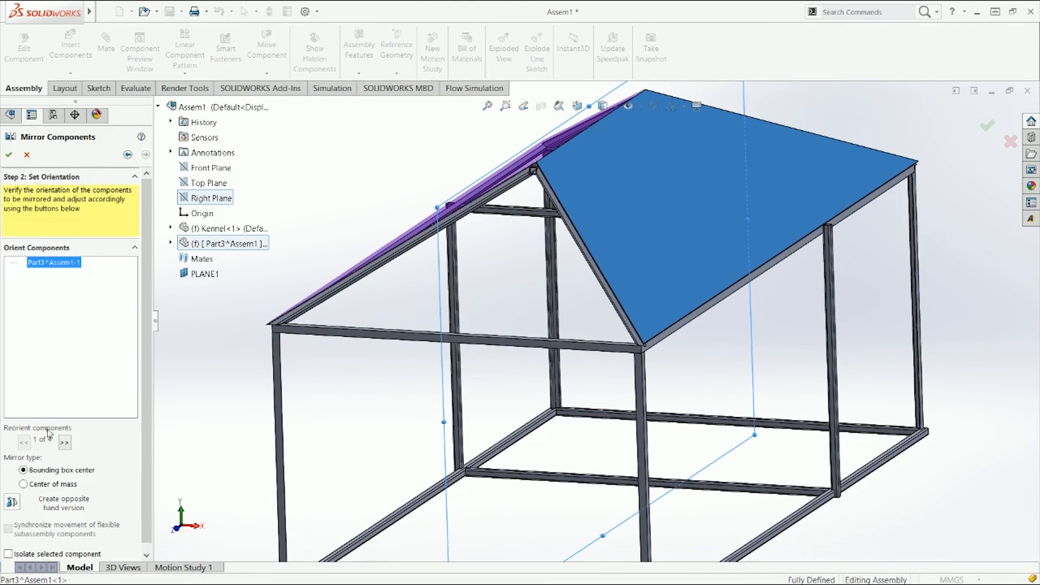
# Preview the opposite-hand version of the mirrored roof panel and turn that option off again.
pyautogui.click(12, 504)
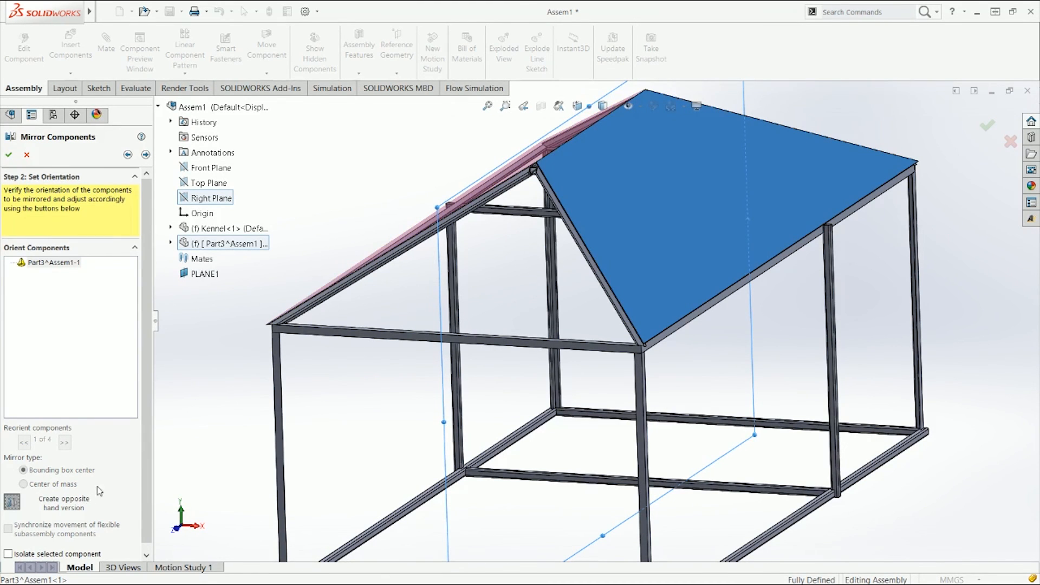
pyautogui.moveTo(251, 293); pyautogui.dragTo(259, 308, button='middle')
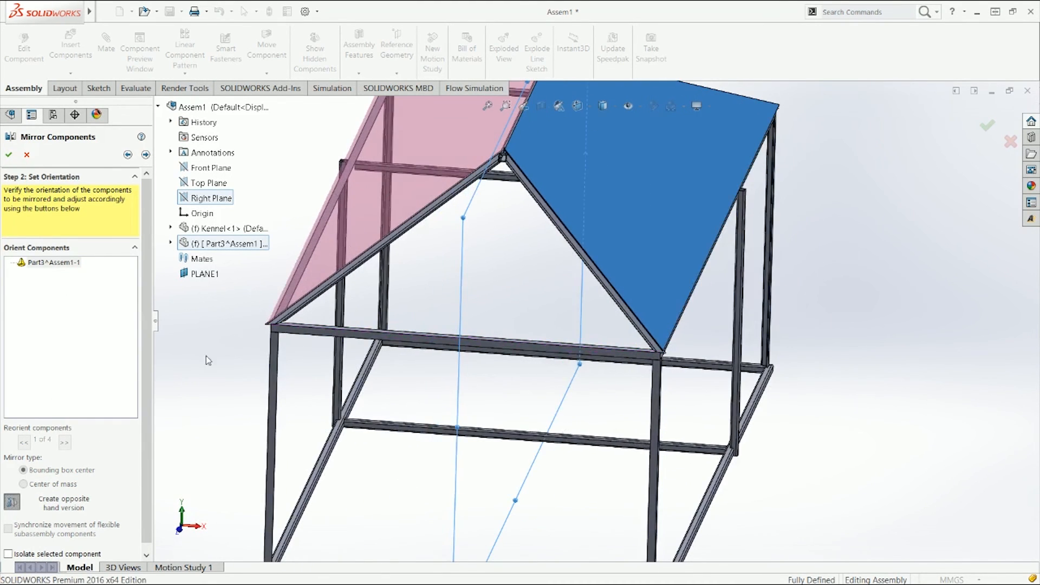
pyautogui.click(12, 502)
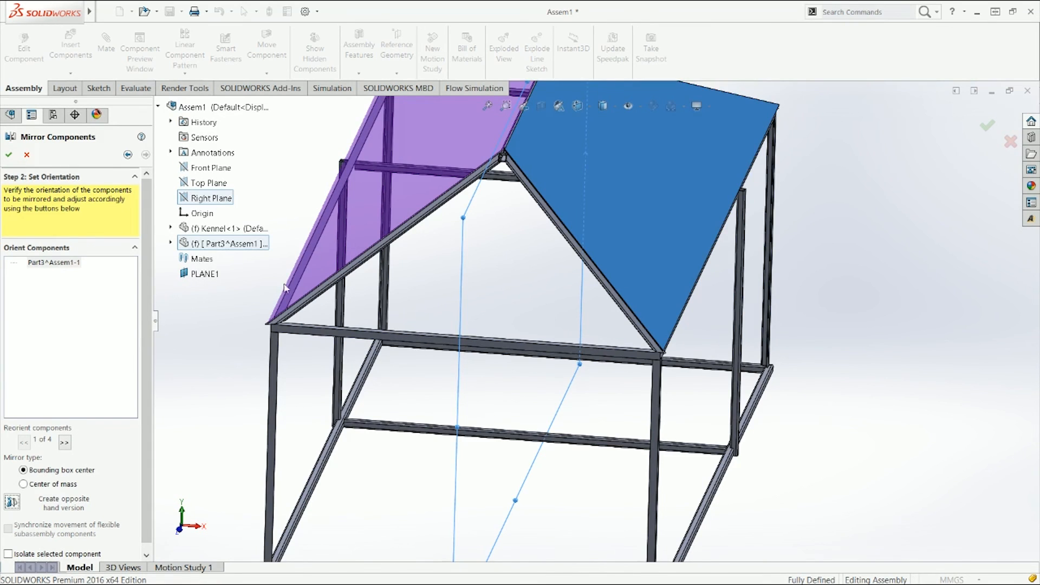
pyautogui.press('f')
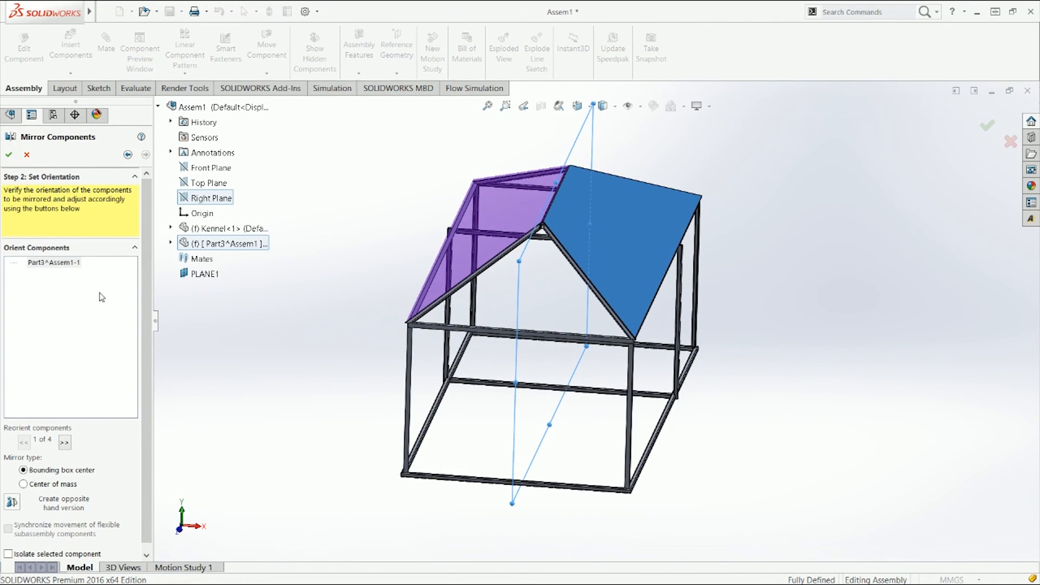
# Compare the four reorientation options for the mirrored roof panel against the frame and return to option 1.
pyautogui.click(64, 443)
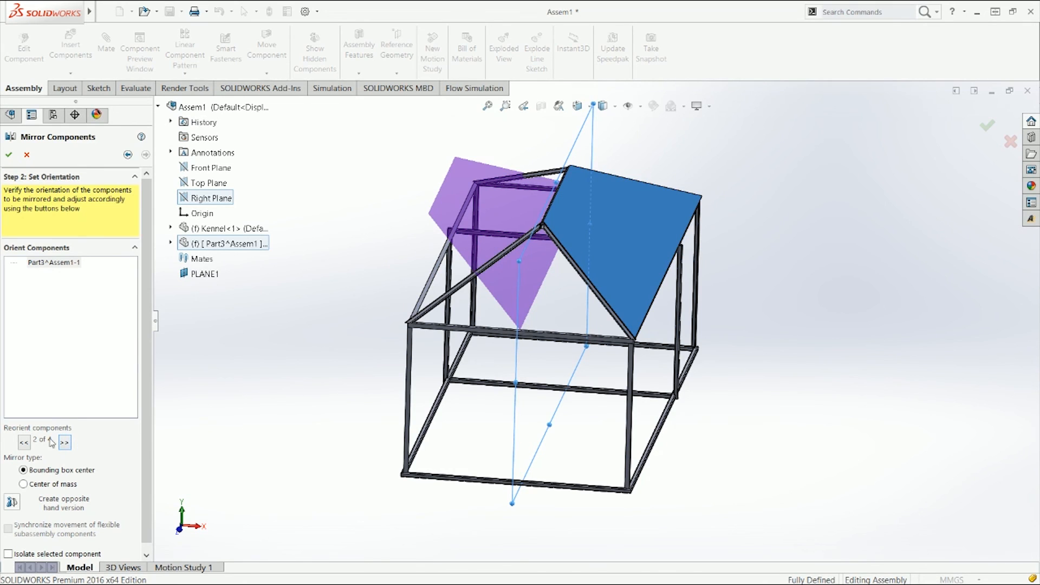
pyautogui.click(27, 442)
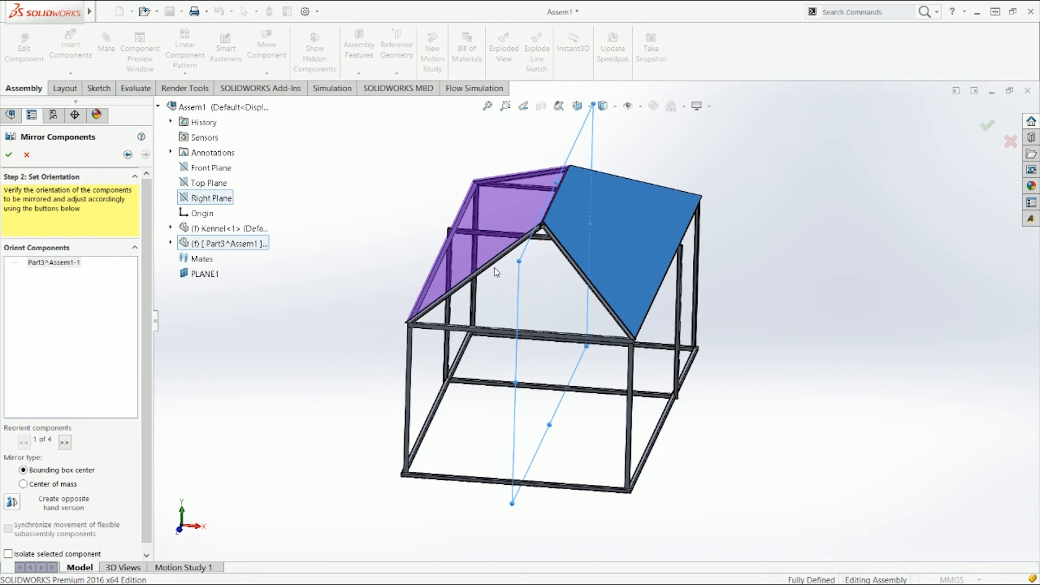
pyautogui.moveTo(507, 299); pyautogui.dragTo(521, 284, button='middle')
pyautogui.click(64, 443)
pyautogui.click(65, 443)
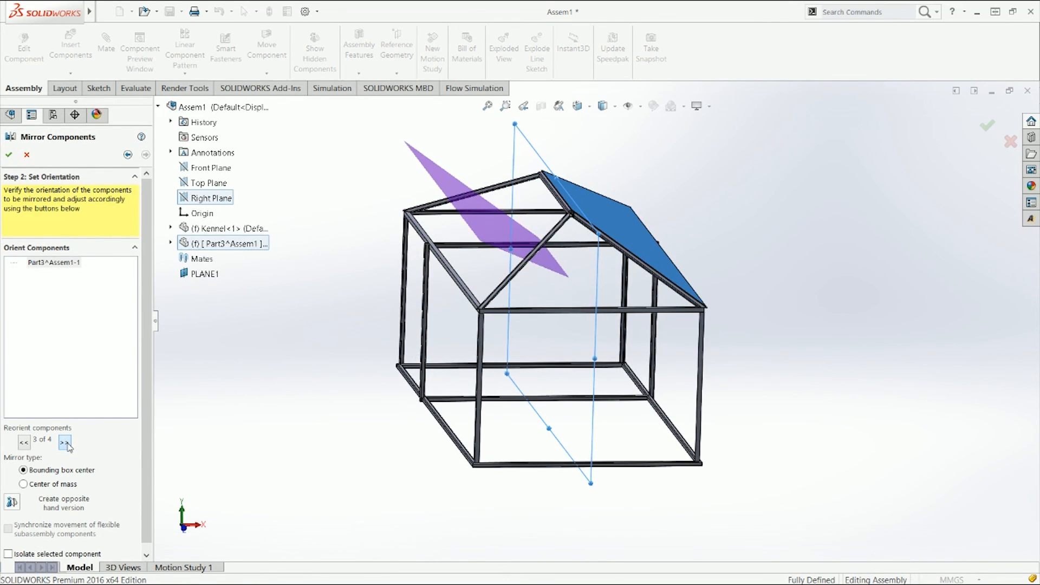
pyautogui.hotkey('ctrl', '1')
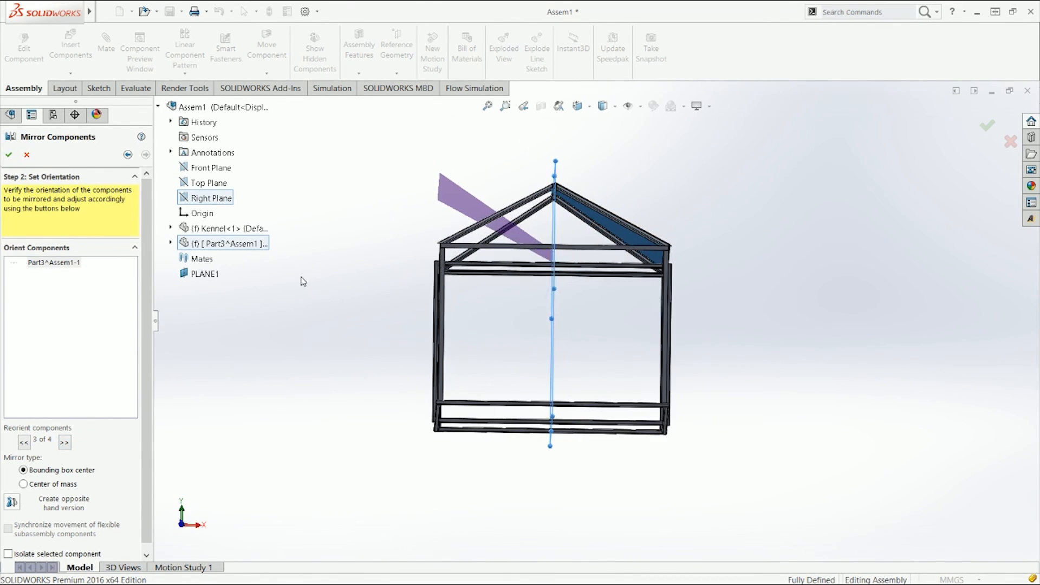
pyautogui.hotkey('ctrl', '1')
pyautogui.click(65, 443)
pyautogui.moveTo(520, 308); pyautogui.dragTo(531, 321, button='middle')
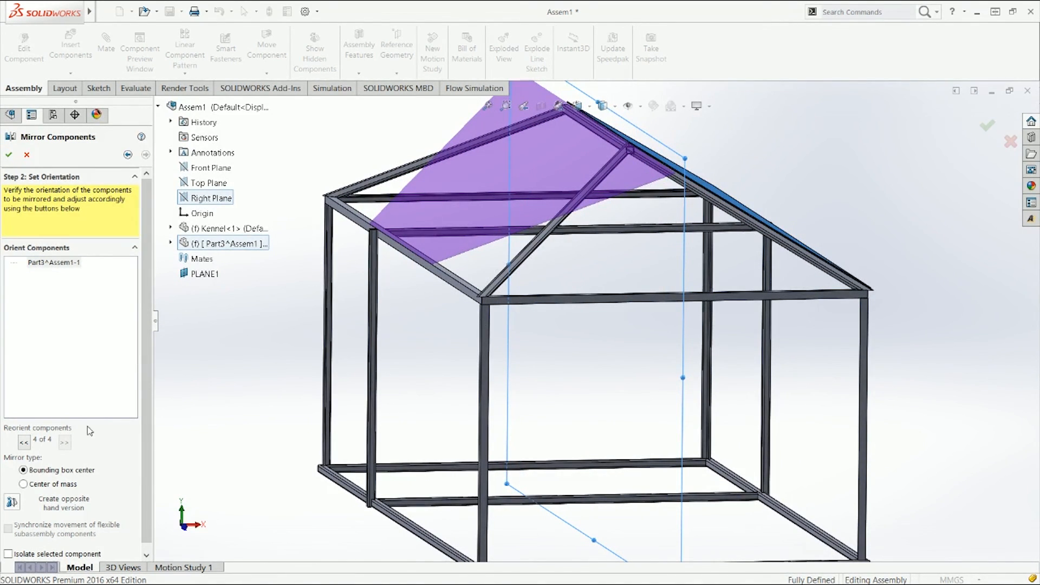
pyautogui.moveTo(259, 370); pyautogui.dragTo(244, 368, button='middle')
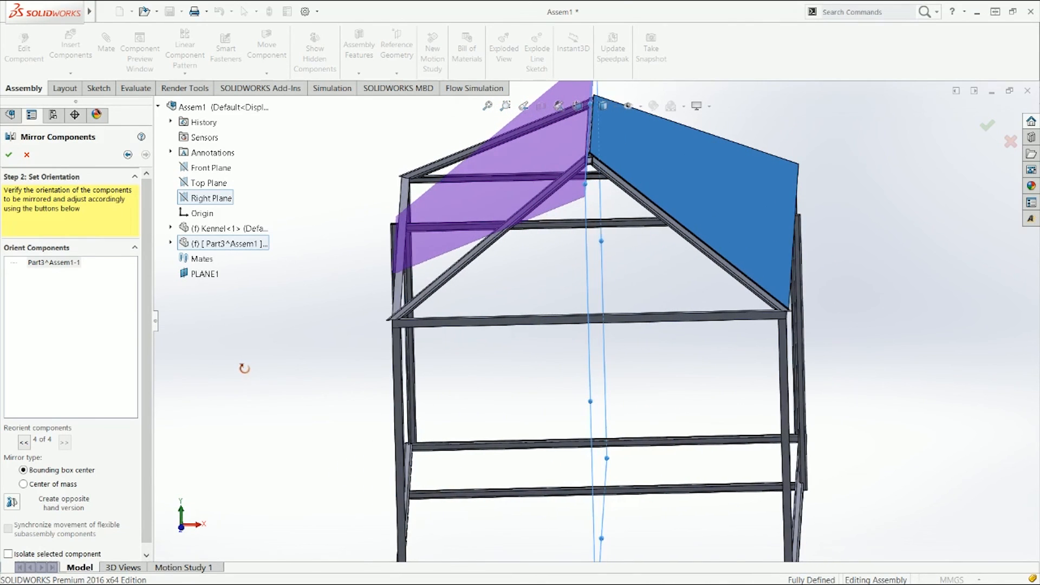
pyautogui.click(24, 442)
pyautogui.click(24, 442)
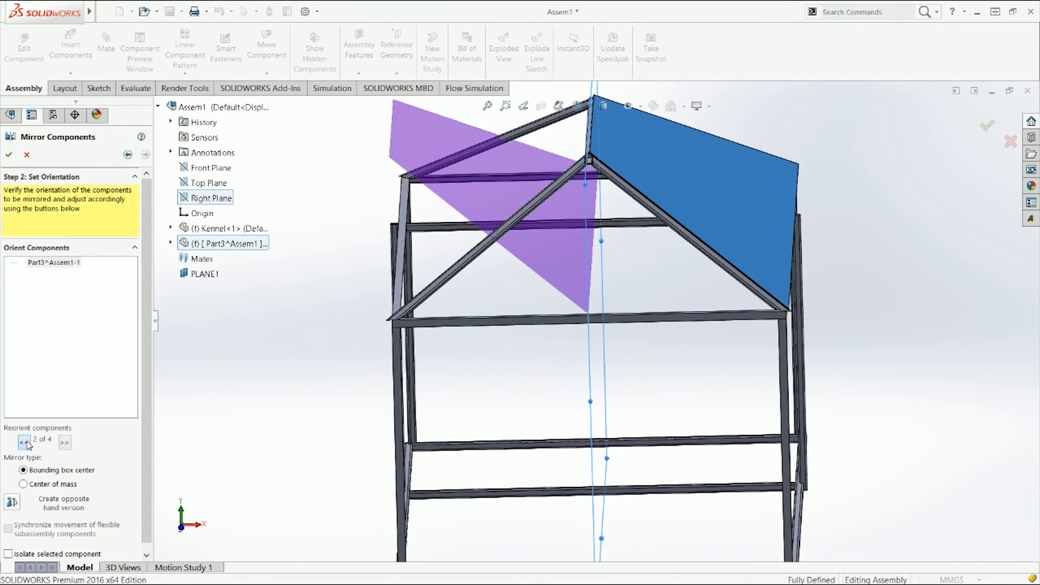
pyautogui.click(24, 443)
pyautogui.moveTo(520, 278); pyautogui.dragTo(818, 238, button='middle')
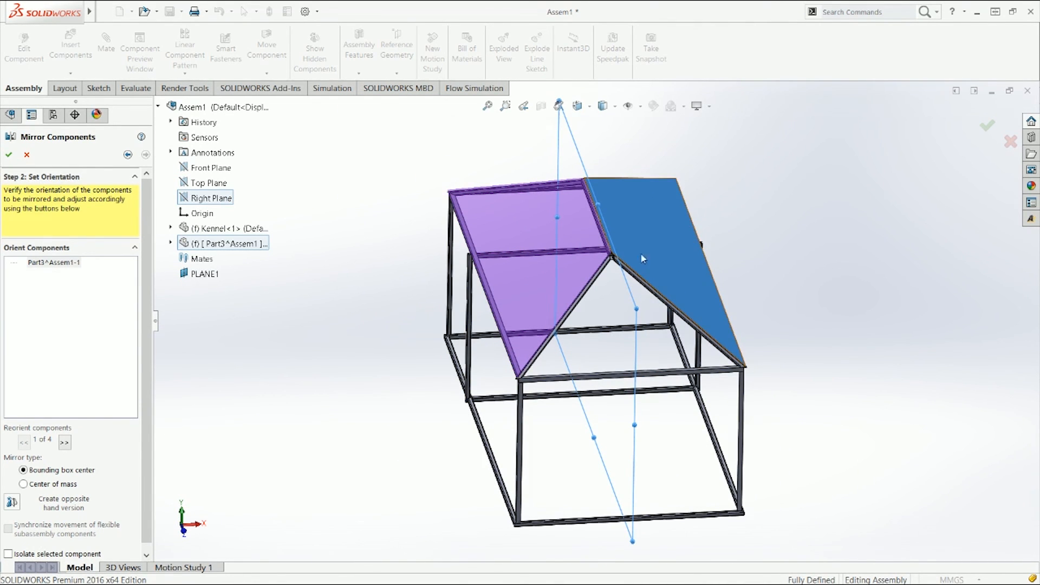
# Make the mirrored roof panel an opposite-hand version in a new file with the prefix Mirror, and complete the mirror.
pyautogui.click(13, 503)
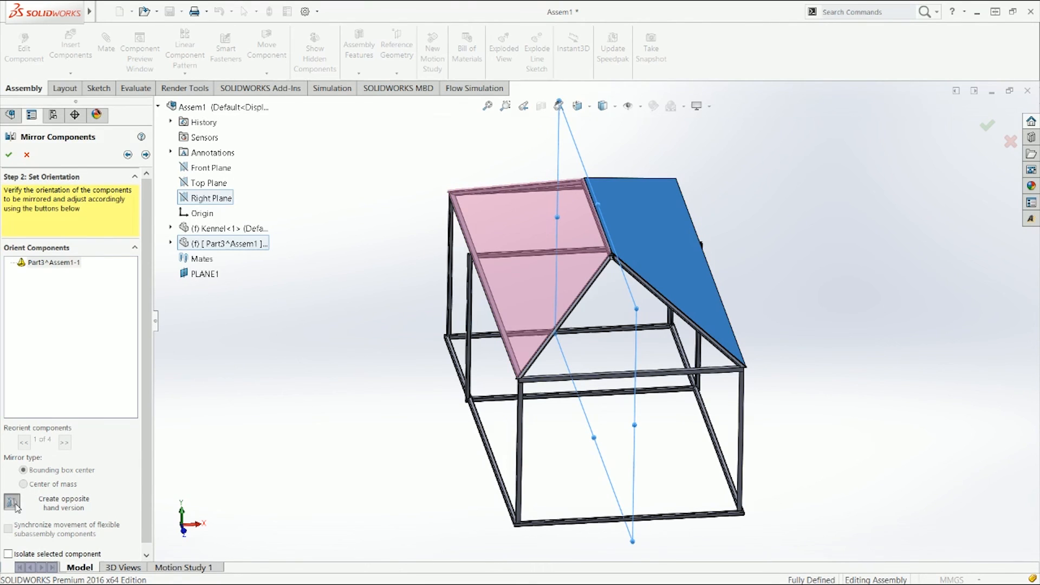
pyautogui.click(146, 155)
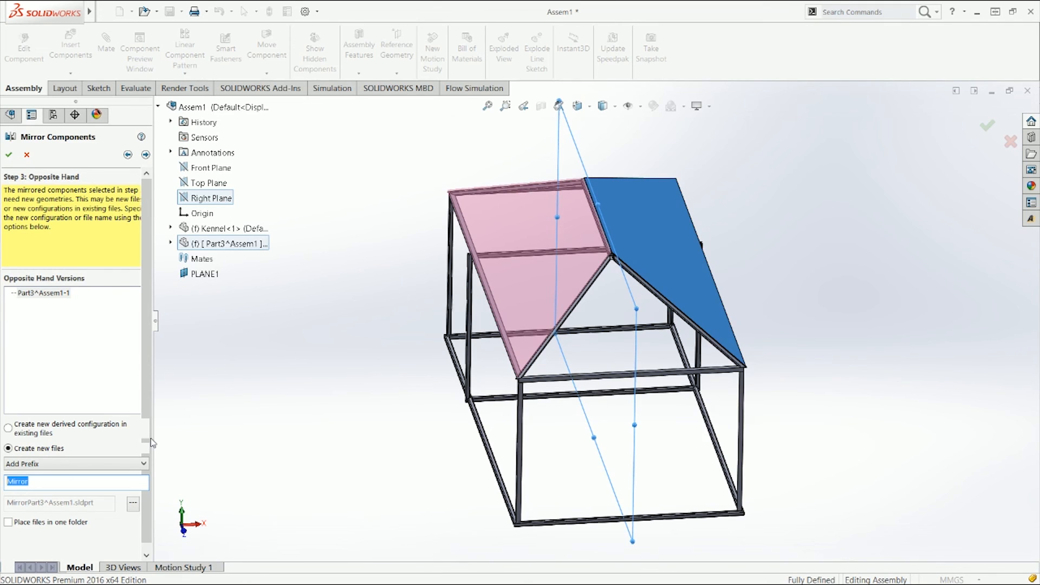
pyautogui.click(10, 154)
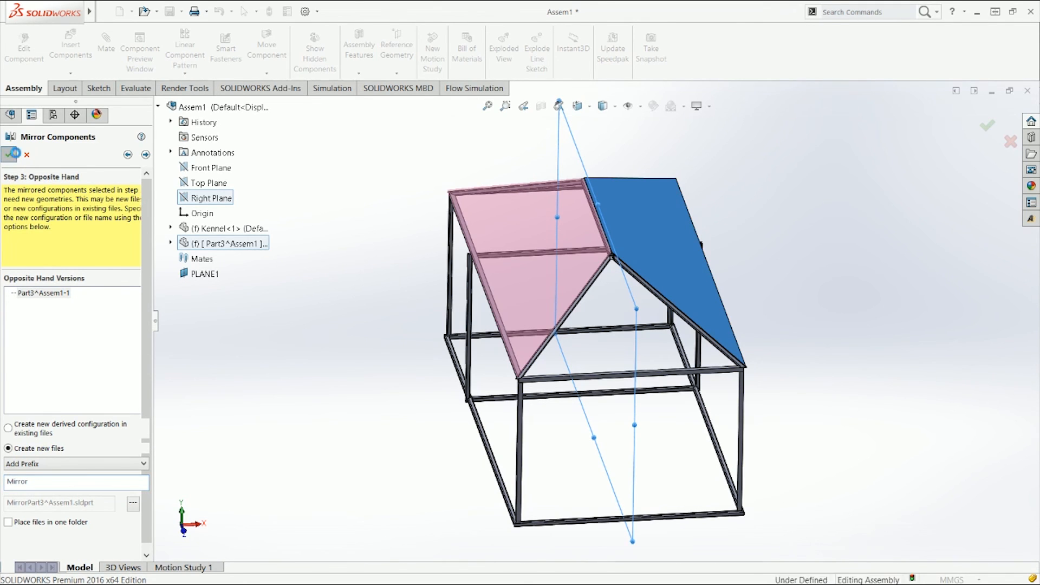
# Examine both roof panels on the kennel frame from several angles and from the front.
pyautogui.moveTo(539, 283); pyautogui.dragTo(523, 345, button='middle')
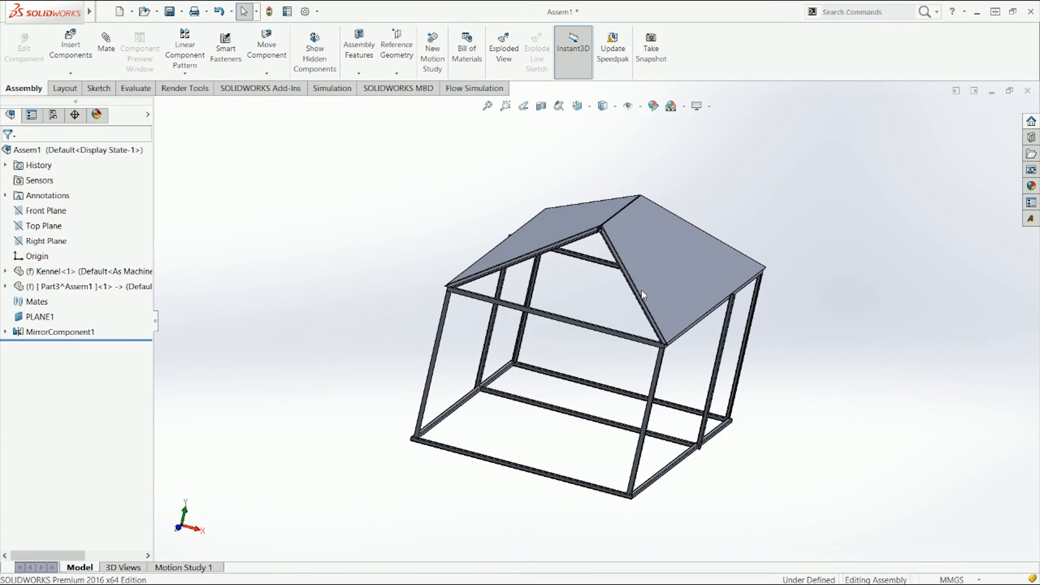
pyautogui.moveTo(642, 295); pyautogui.dragTo(640, 340, button='middle')
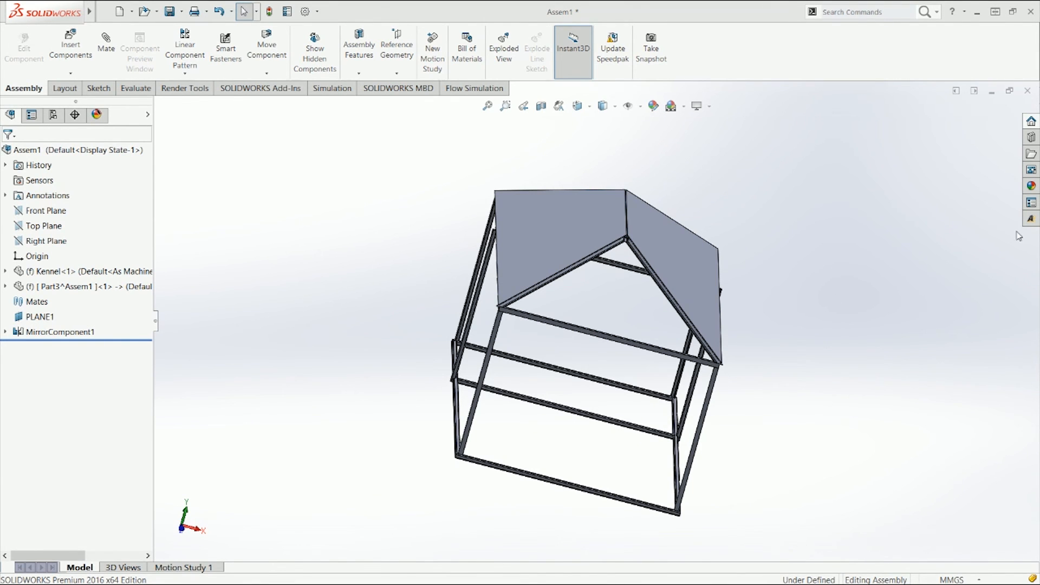
pyautogui.moveTo(820, 302); pyautogui.dragTo(737, 346, button='middle')
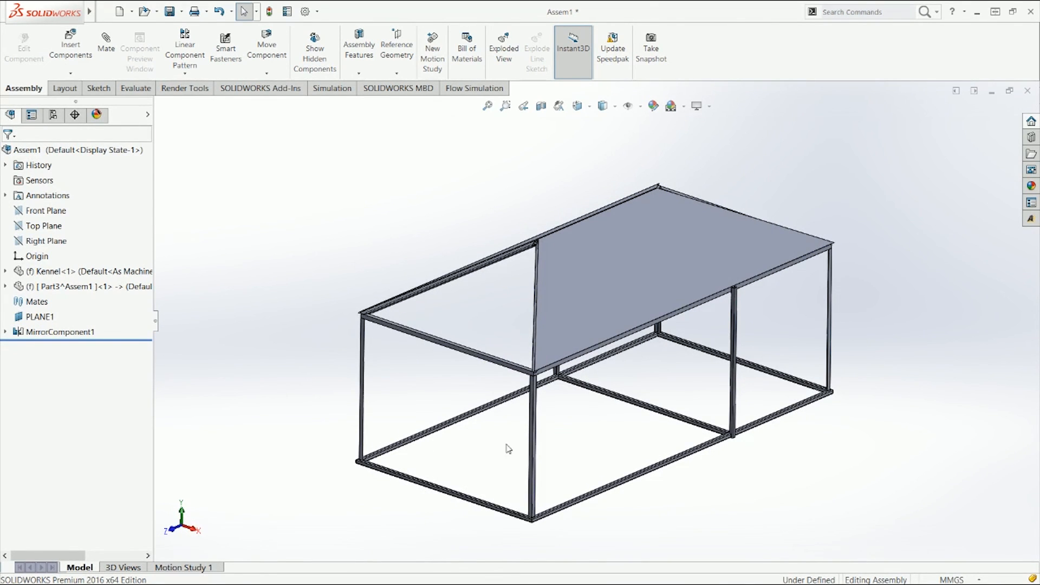
pyautogui.moveTo(611, 443); pyautogui.dragTo(631, 259, button='middle')
pyautogui.hotkey('ctrl', '1')
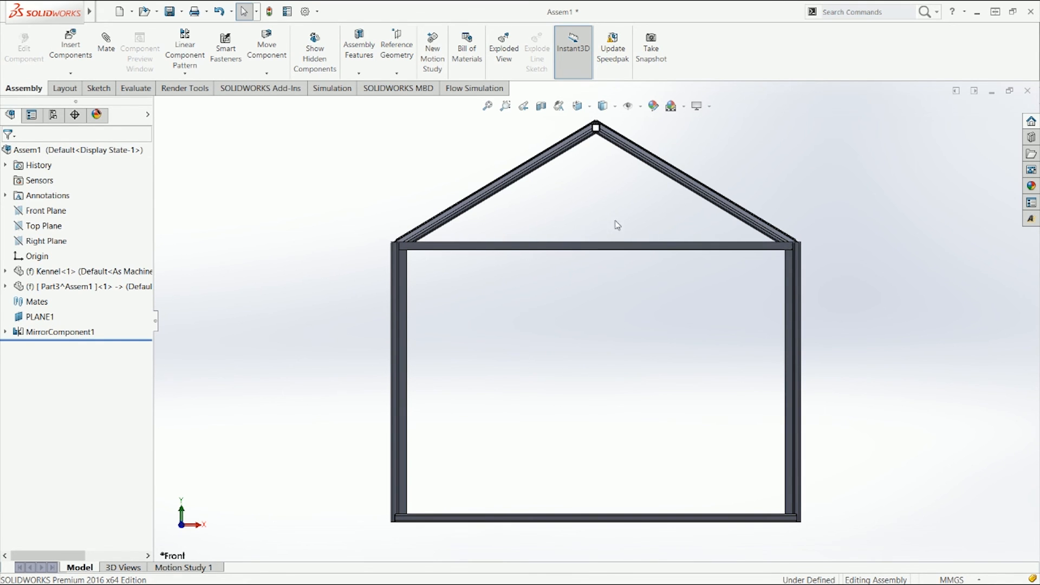
pyautogui.moveTo(685, 198); pyautogui.dragTo(718, 204, button='middle')
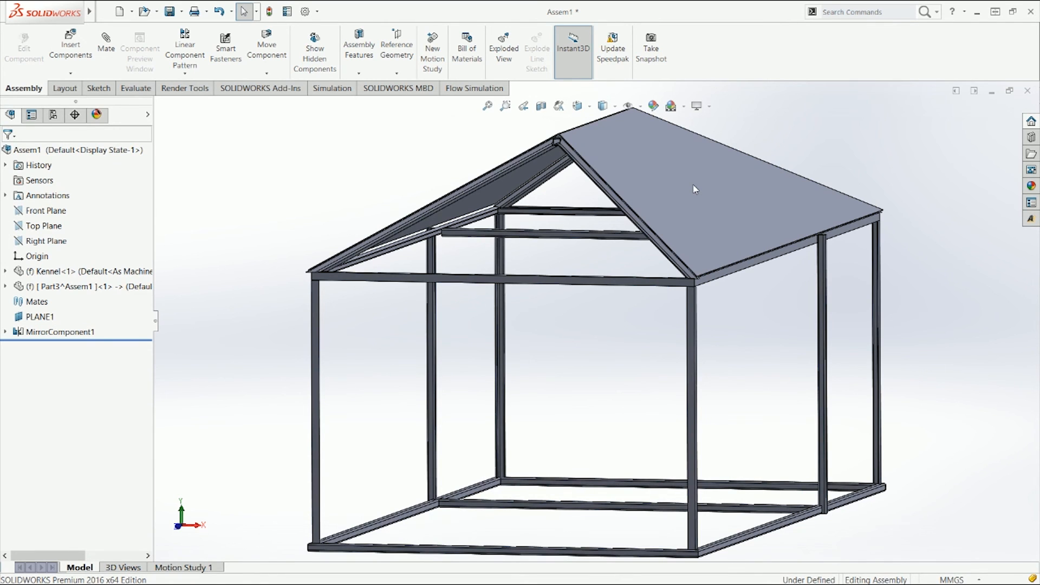
# Save the assembly as Assem1.SLDASM, choosing to store its virtual components internally.
pyautogui.hotkey('ctrl', 's')
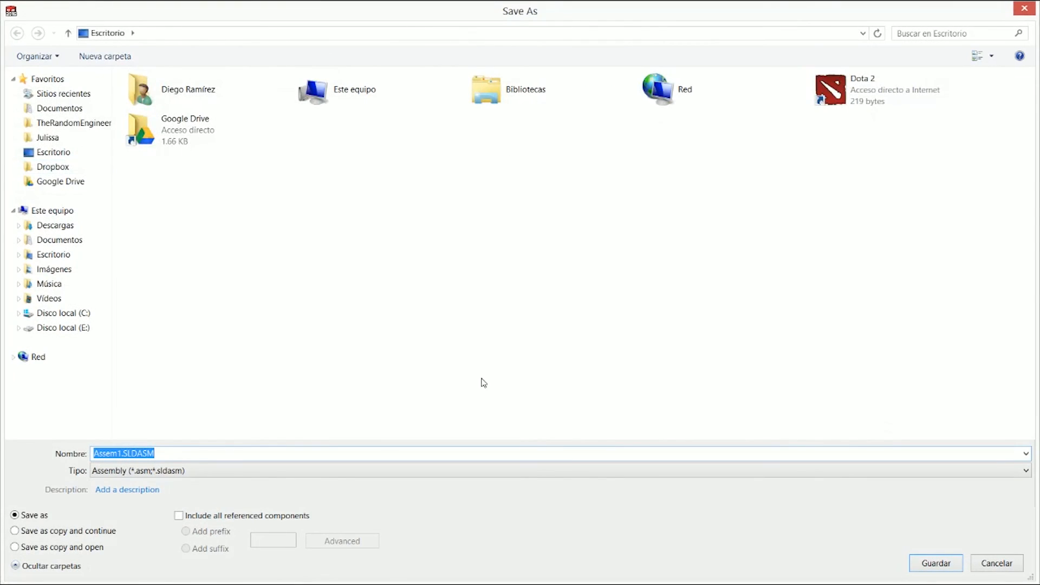
pyautogui.press('Return')
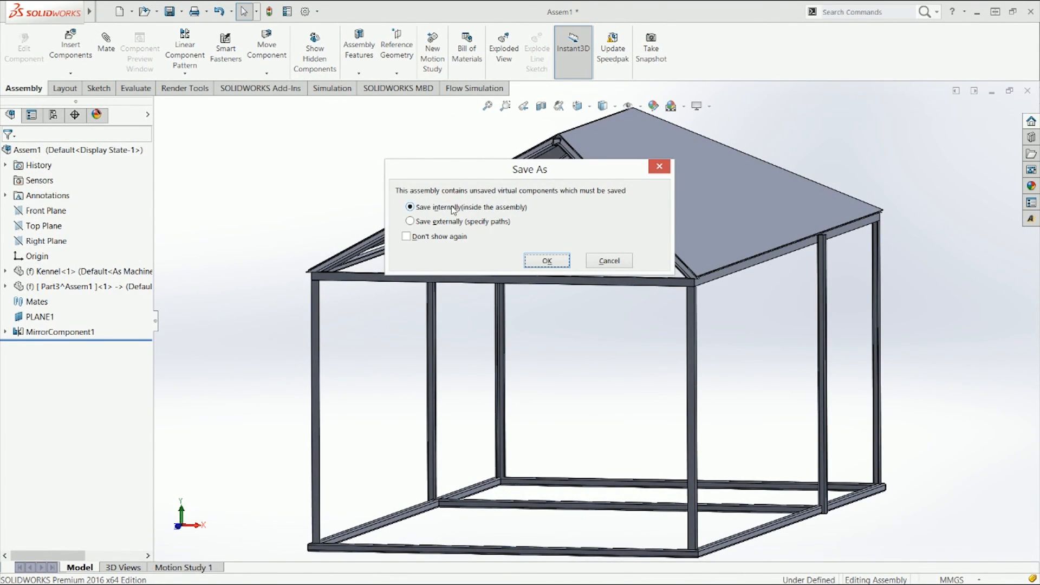
pyautogui.click(480, 224)
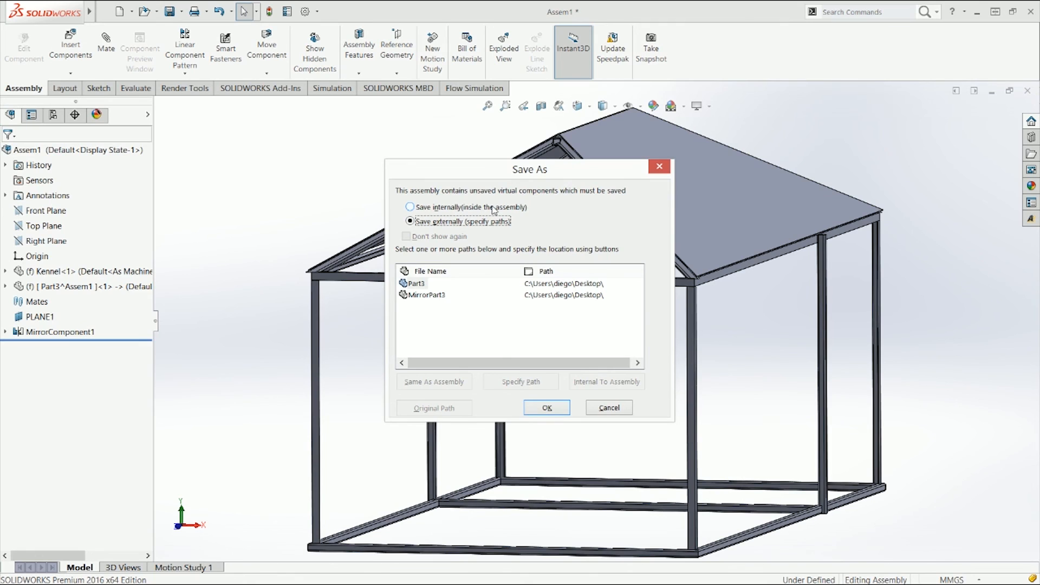
pyautogui.click(494, 208)
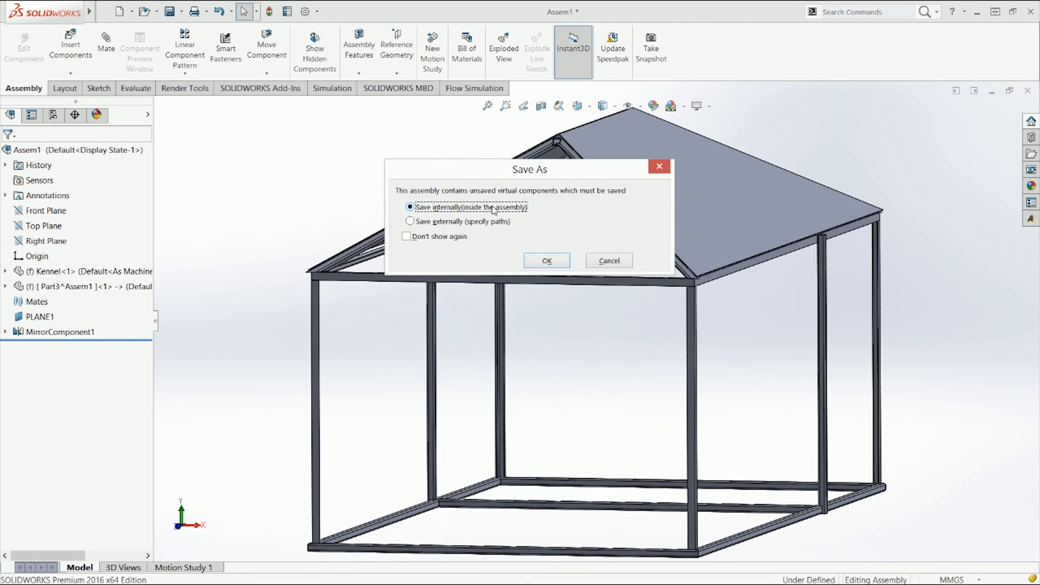